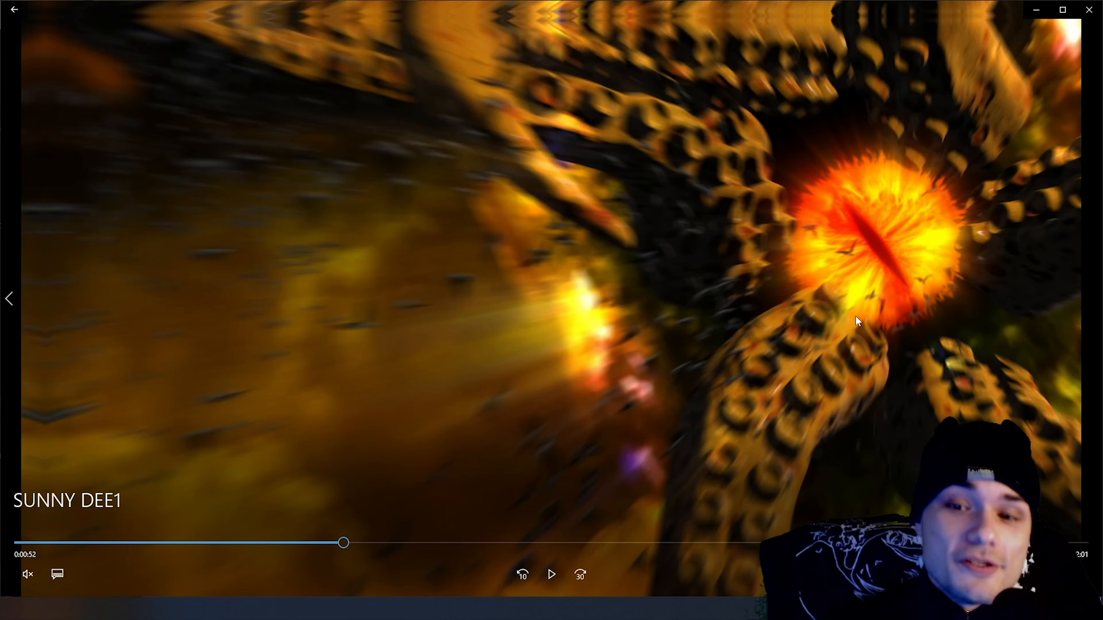
Review the finished portal shot in the SUNNY DEE1 video and the sunny dee final.mp4 footage around 0:00:52
click(551, 574)
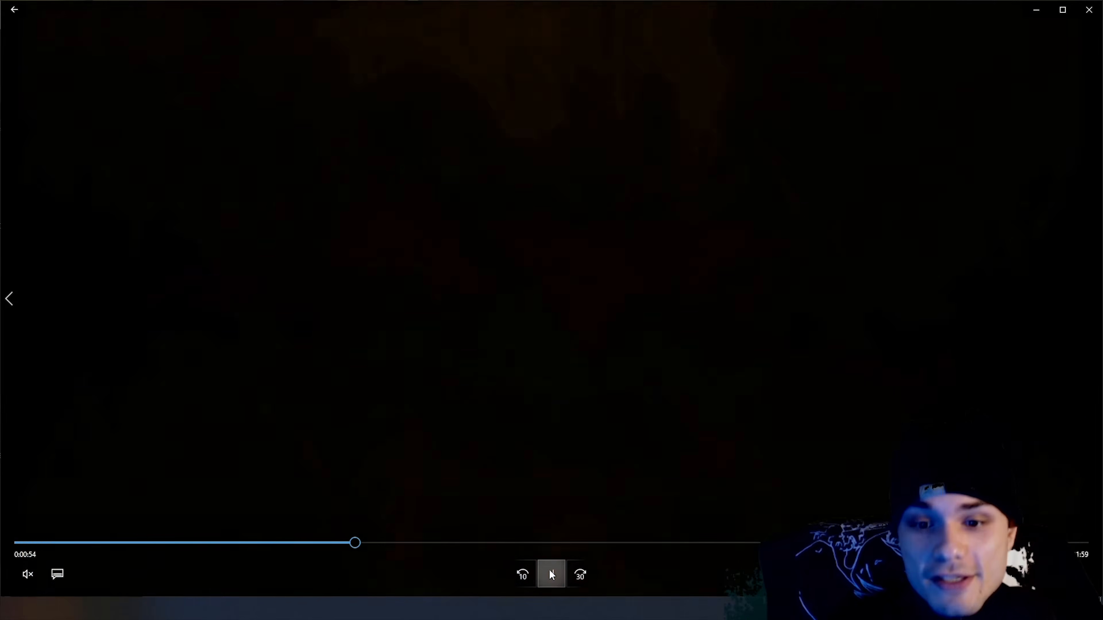
click(551, 574)
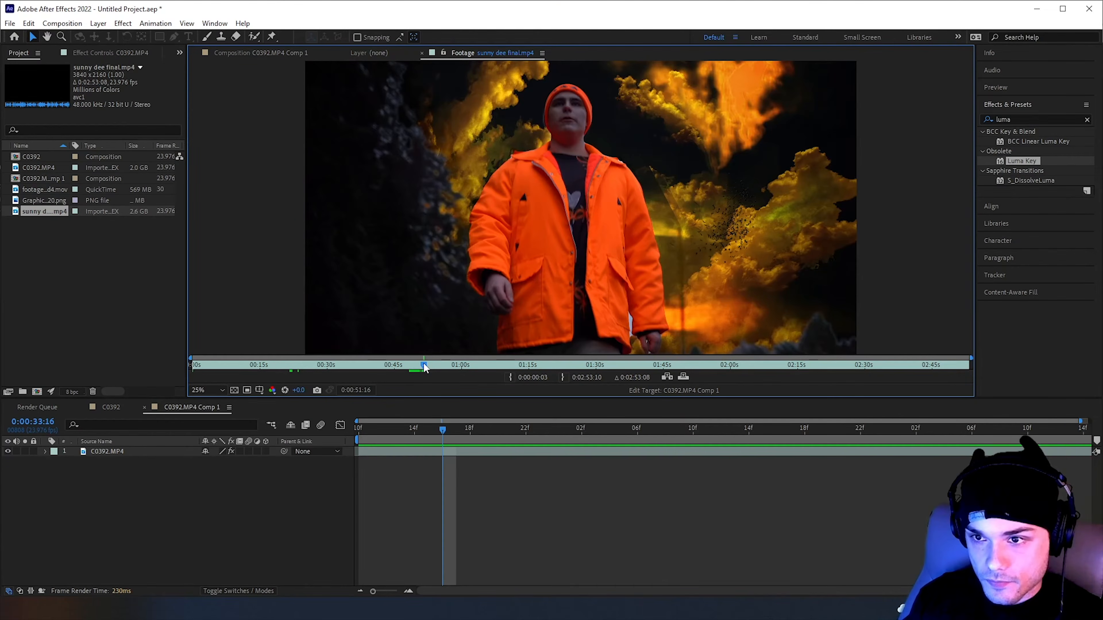
drag(424, 367, 426, 366)
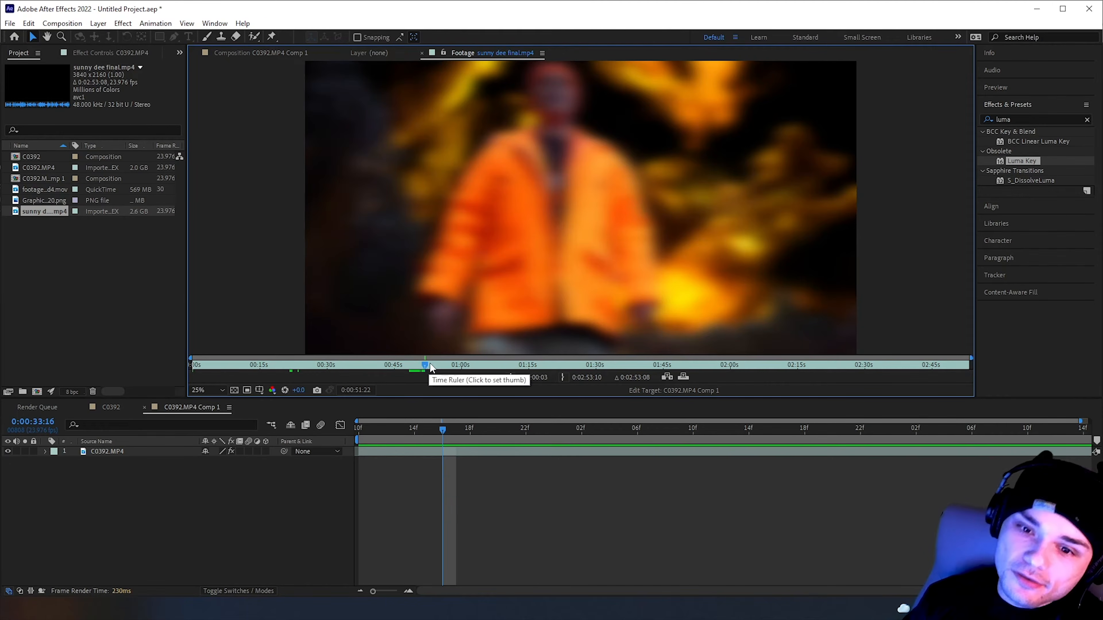
click(426, 366)
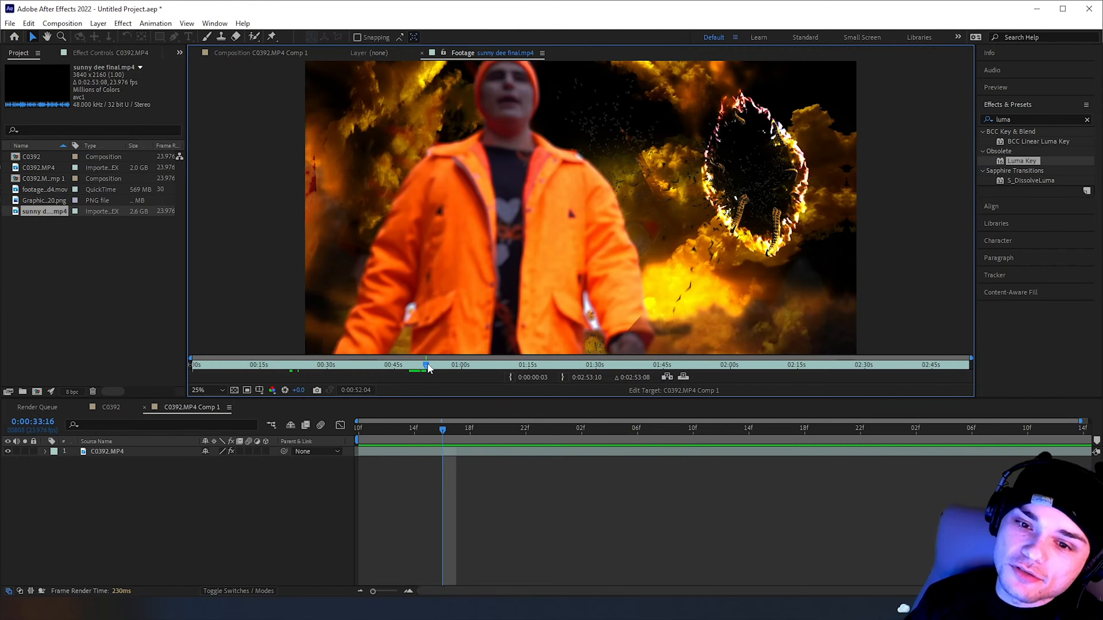
drag(426, 367, 427, 368)
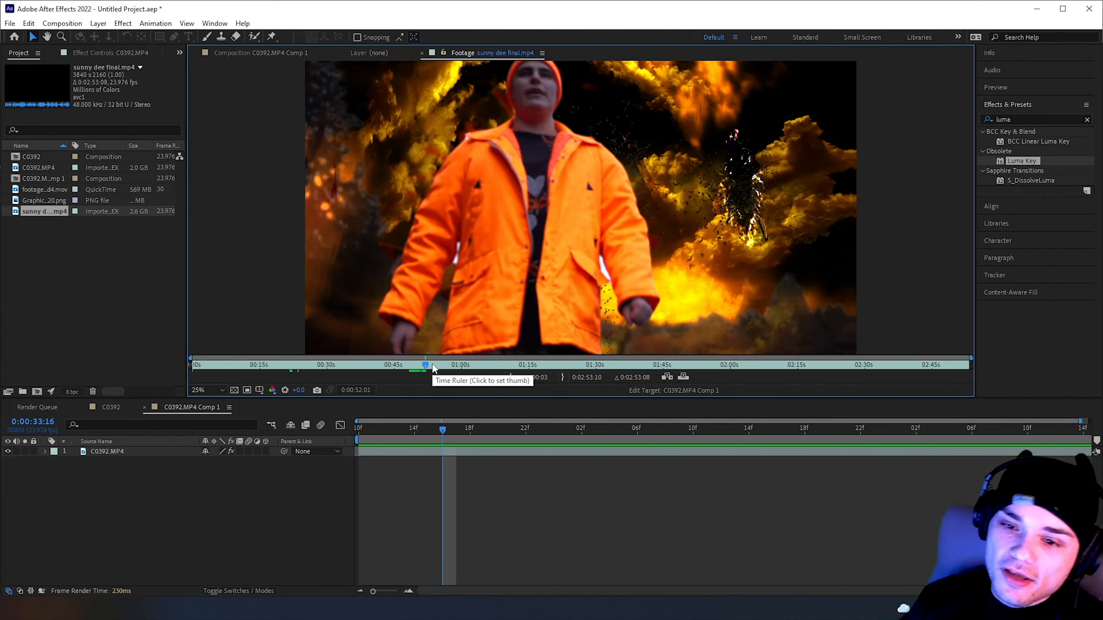
click(427, 365)
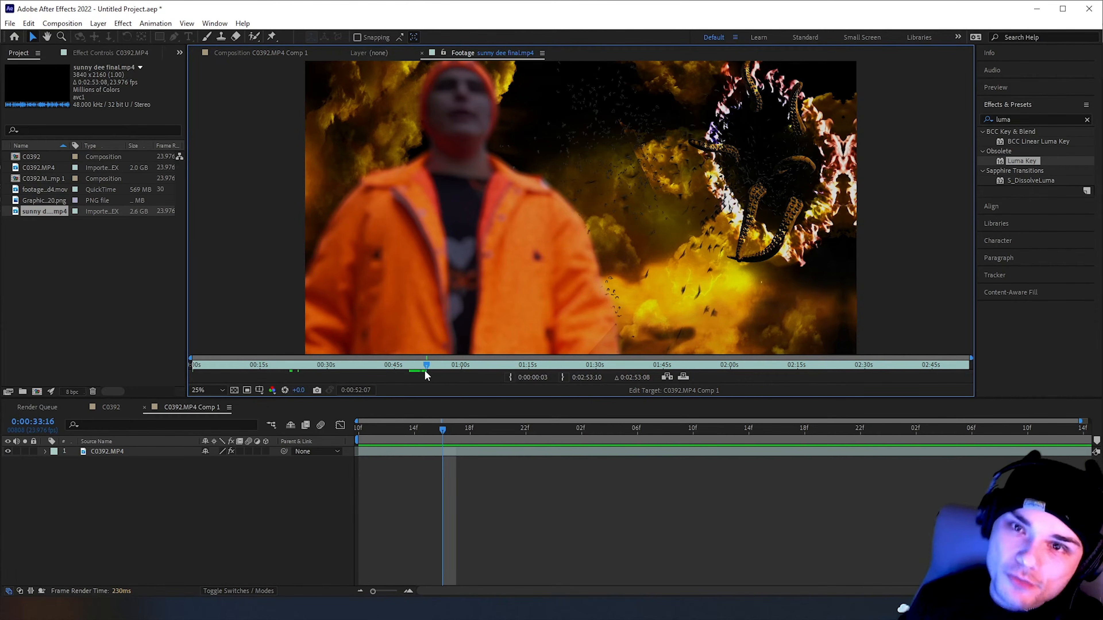
drag(427, 367, 428, 366)
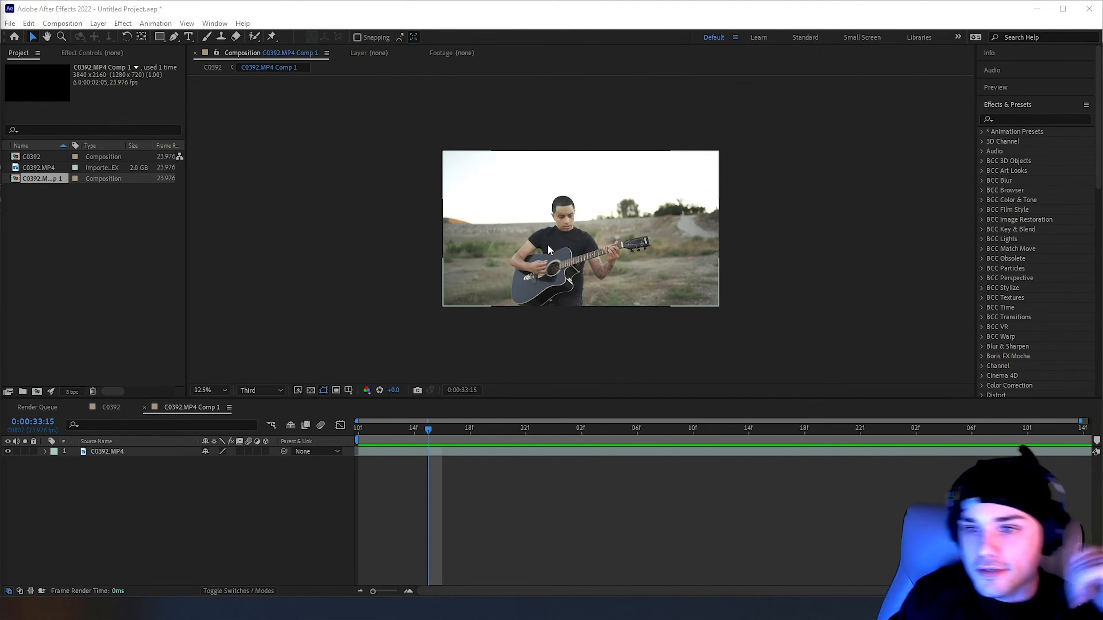
At 0:00:33:12, find the Luma Key effect with the search "luma" and apply it to the C0392.MP4 layer
click(382, 428)
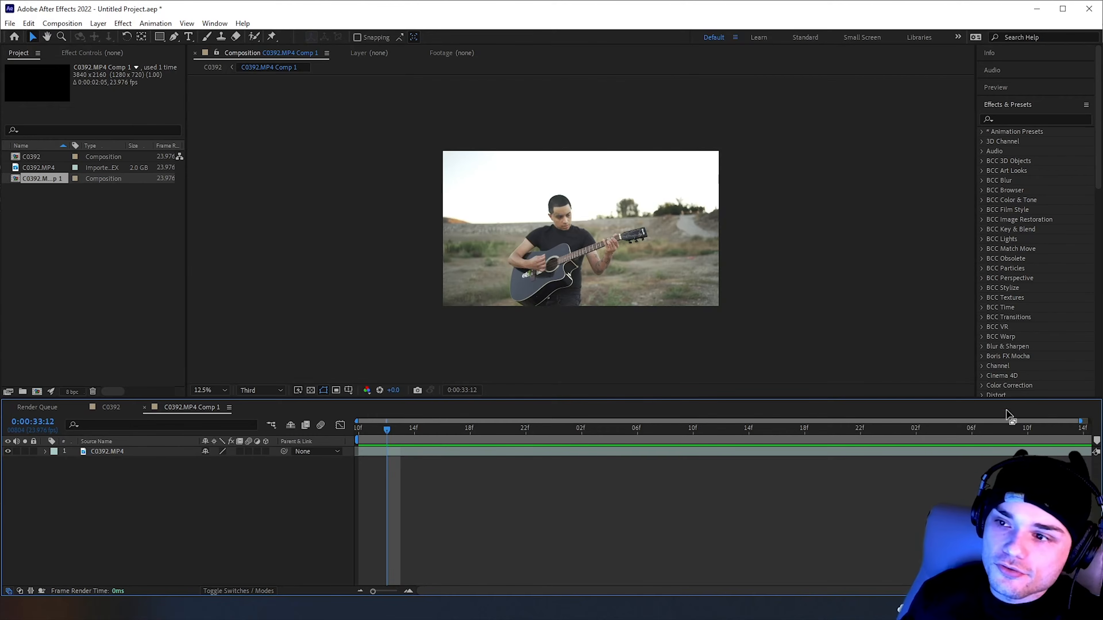
click(1042, 118)
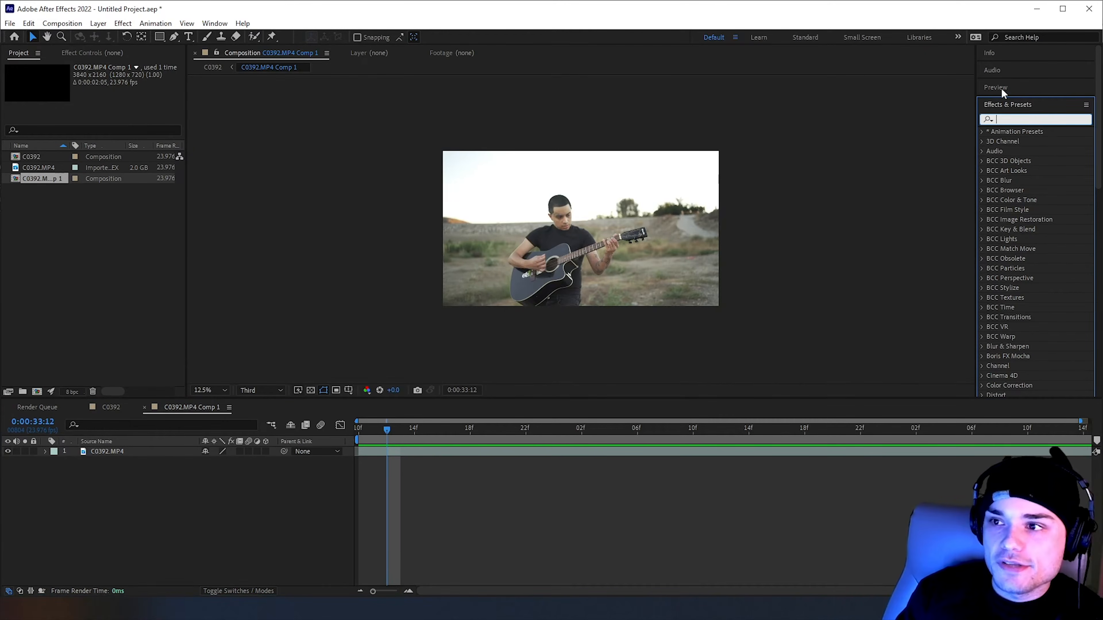
text(lumas)
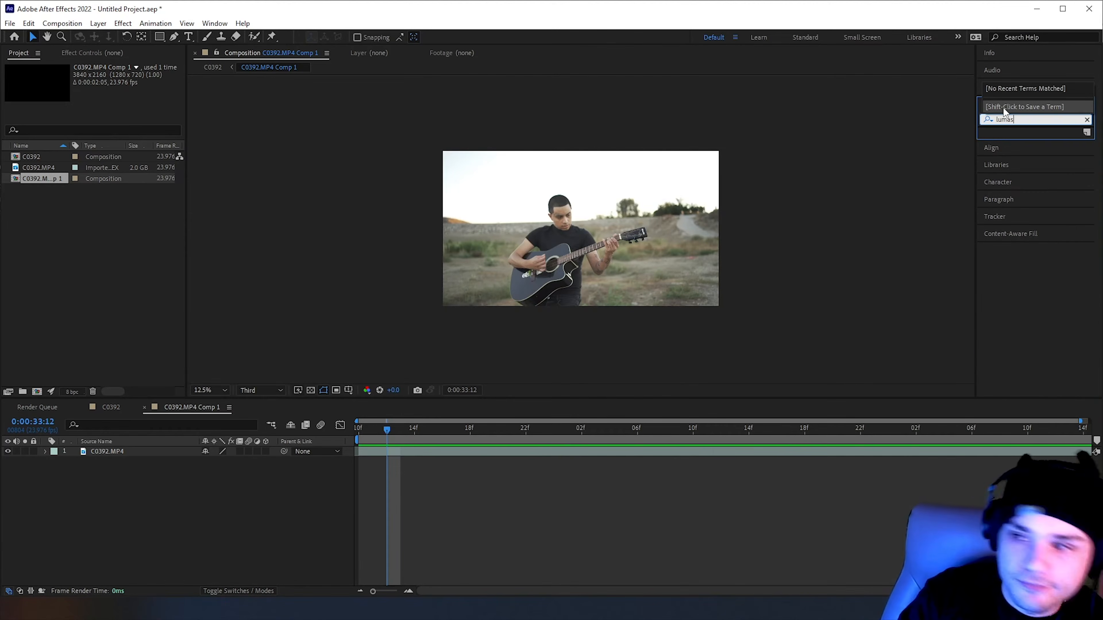
key(BackSpace)
drag(1022, 160, 566, 451)
Set the Luma Key type to Key Out Brighter with a threshold of 214 to remove the sky
click(114, 87)
click(138, 187)
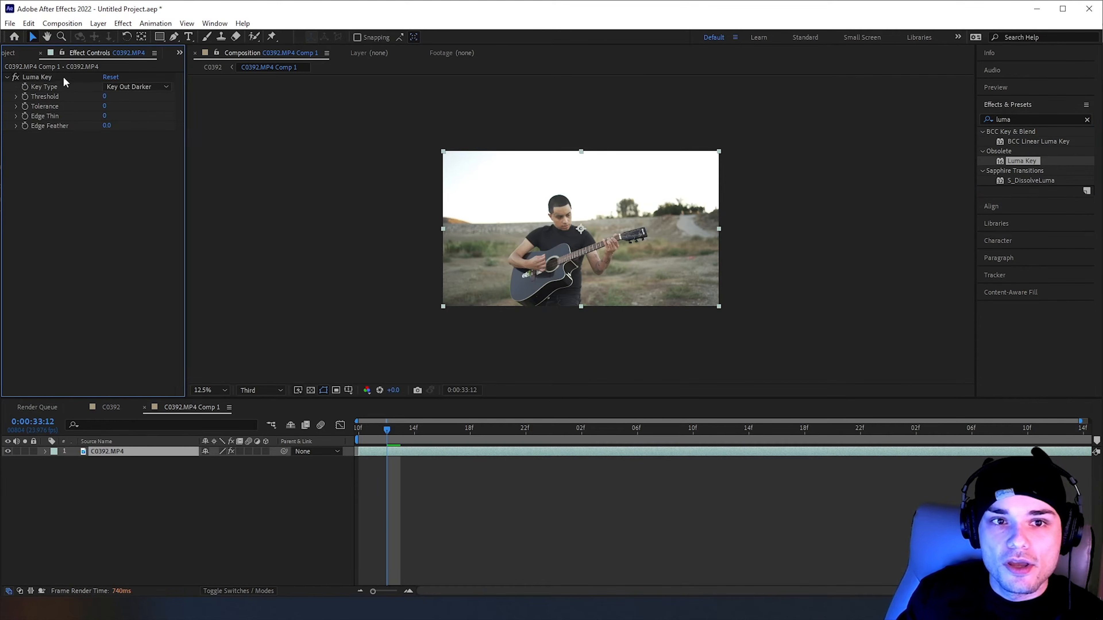
click(130, 87)
click(121, 98)
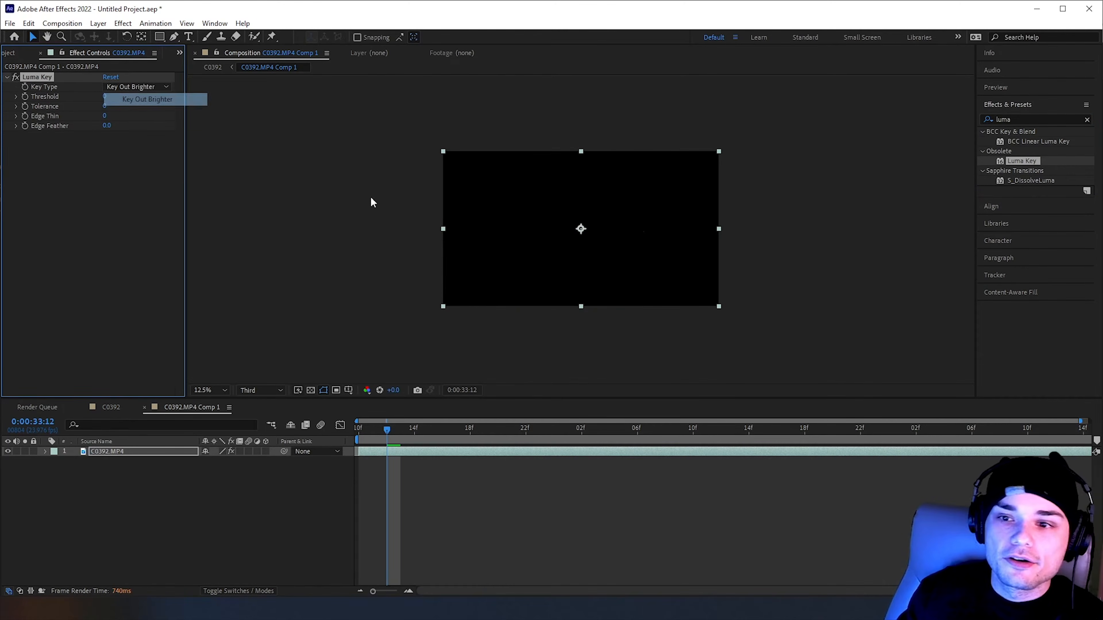
drag(111, 98, 234, 106)
key(period)
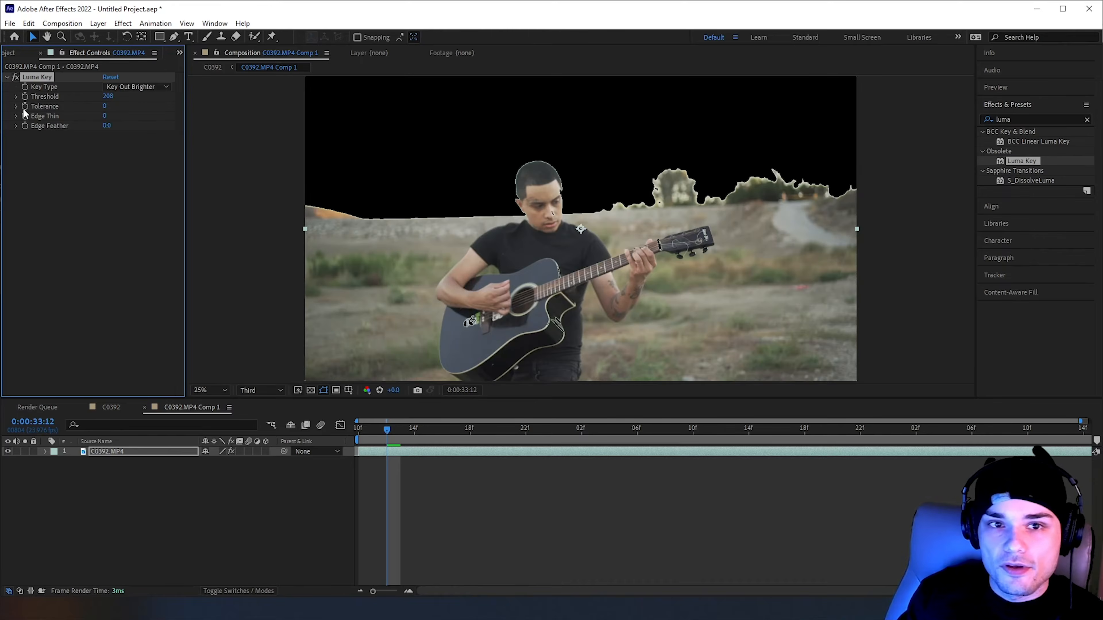
drag(111, 99, 118, 101)
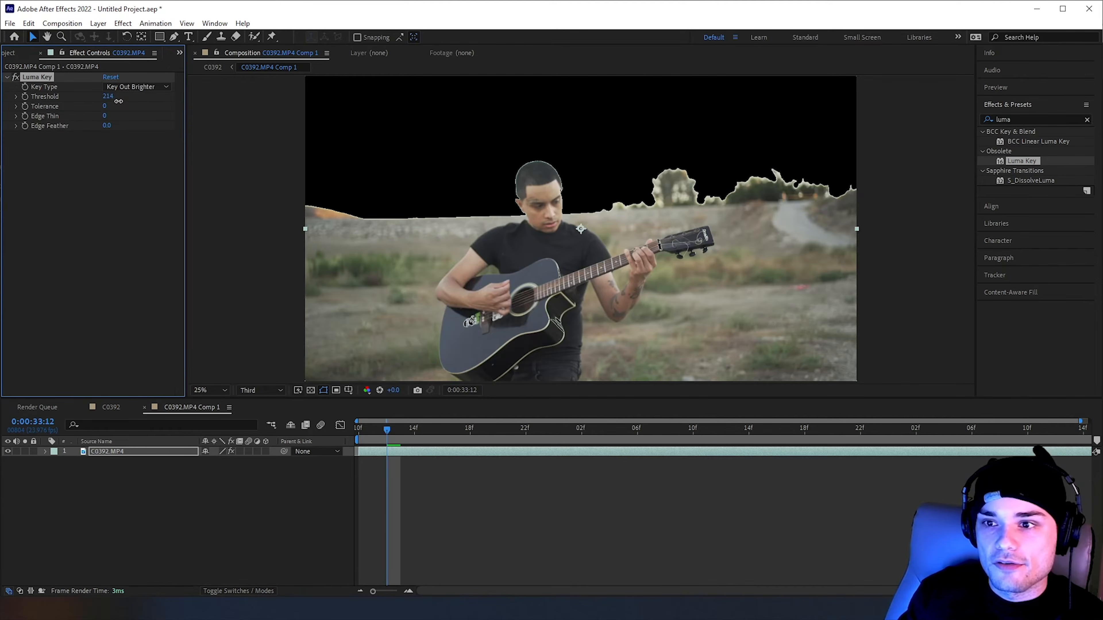
Refine the Luma Key with an edge thin of 1, an edge feather of 6.0 and a threshold of 229
scroll(518, 186, up, 3)
drag(367, 105, 527, 224)
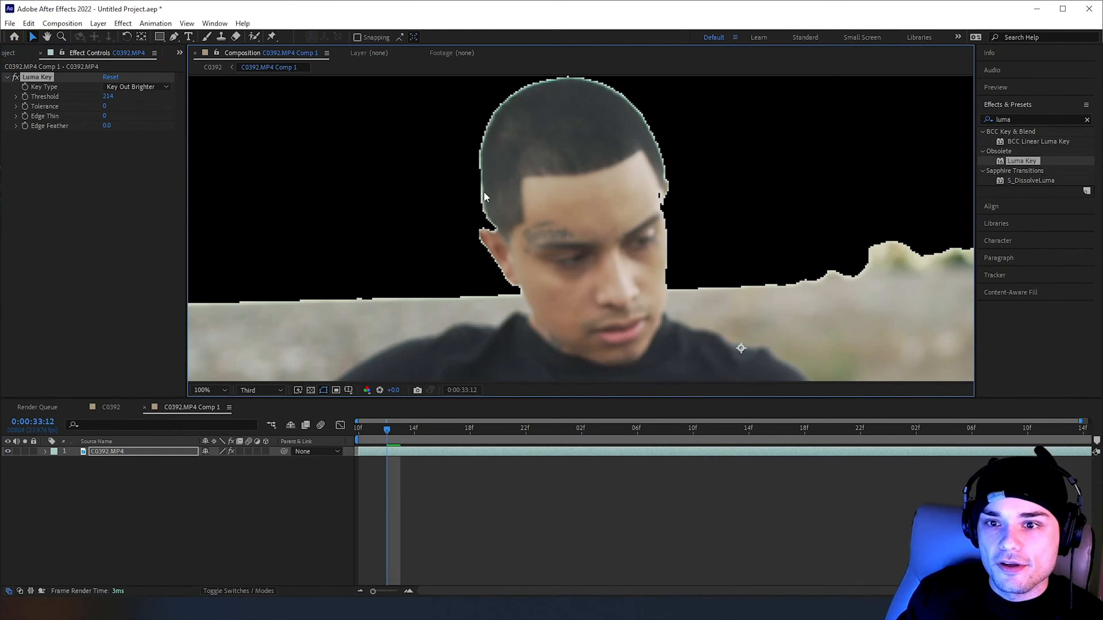
drag(106, 116, 107, 117)
scroll(447, 159, down, 4)
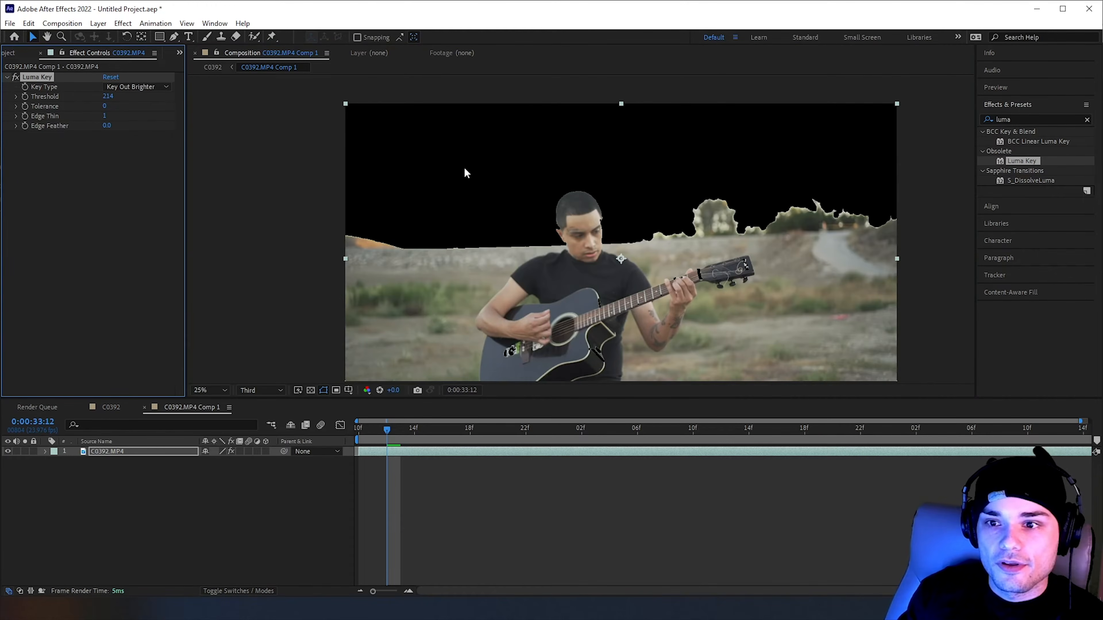
drag(106, 124, 129, 128)
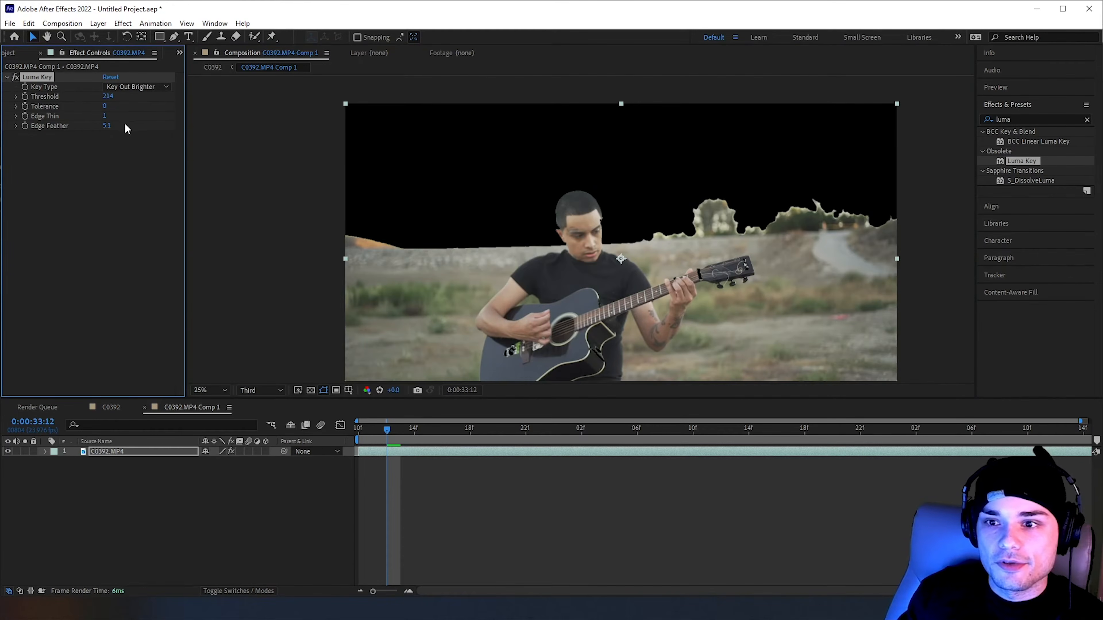
drag(109, 97, 122, 101)
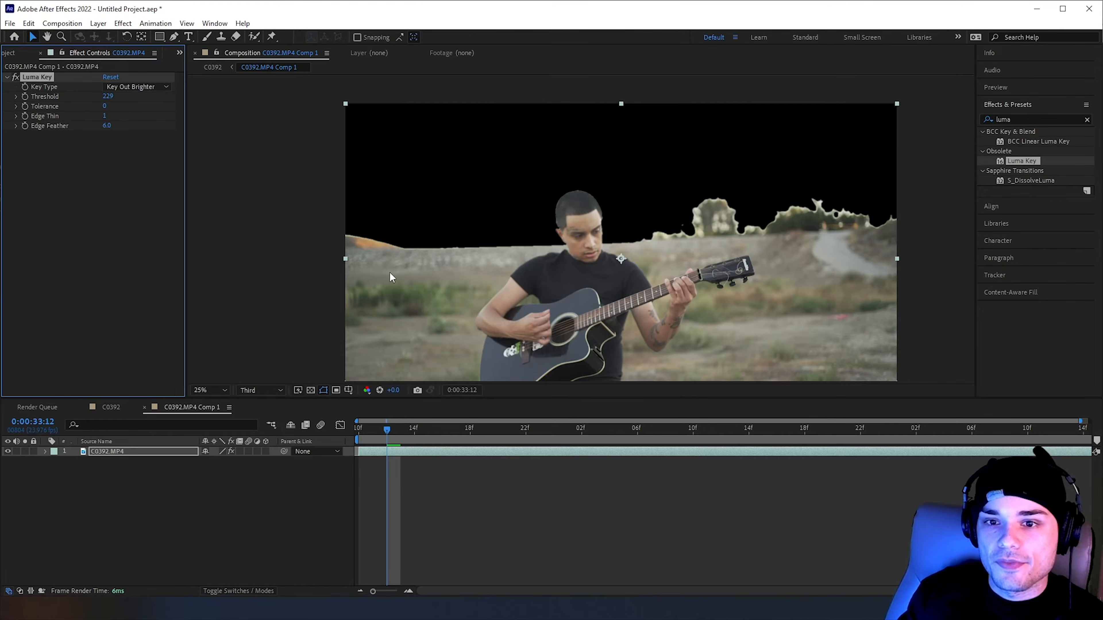
click(278, 272)
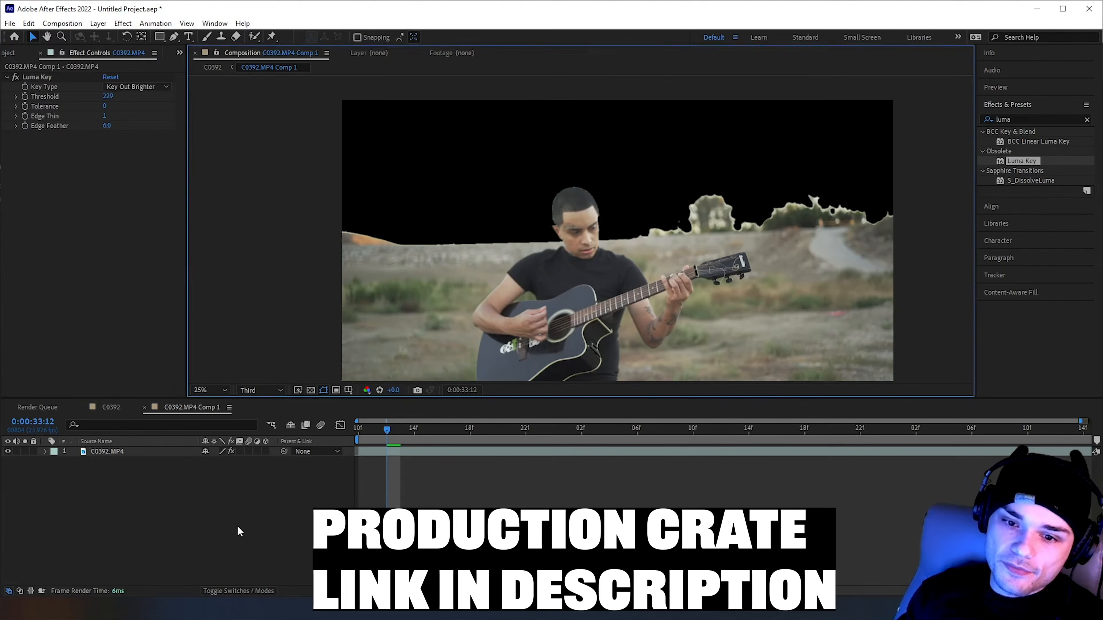
click(237, 519)
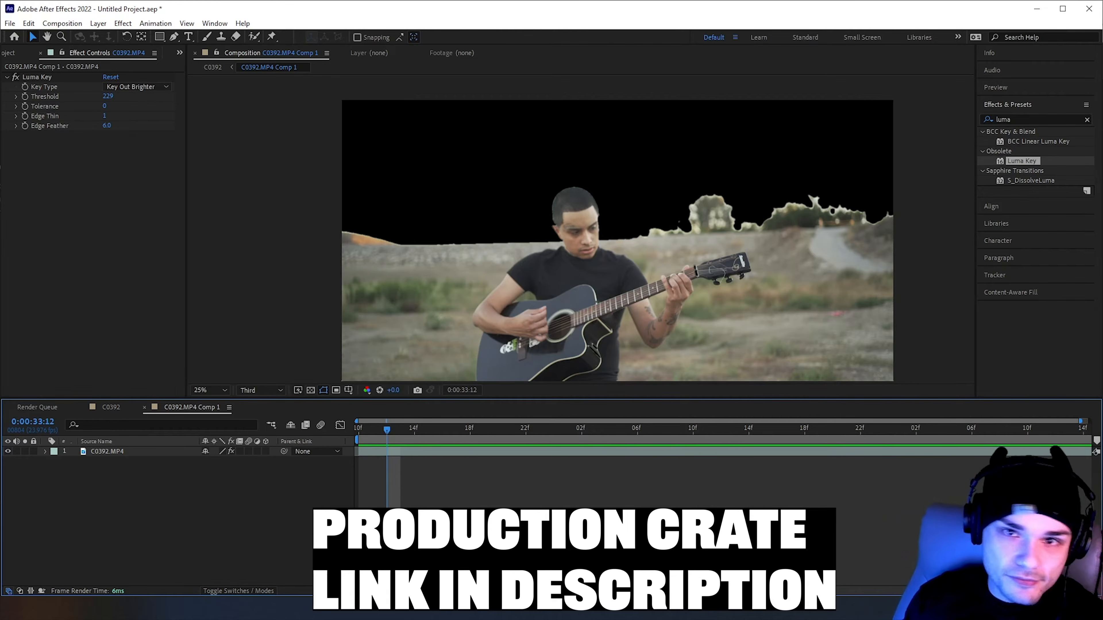
Switch to the browser and search FootageCrate for "clouds"
key(alt+Tab)
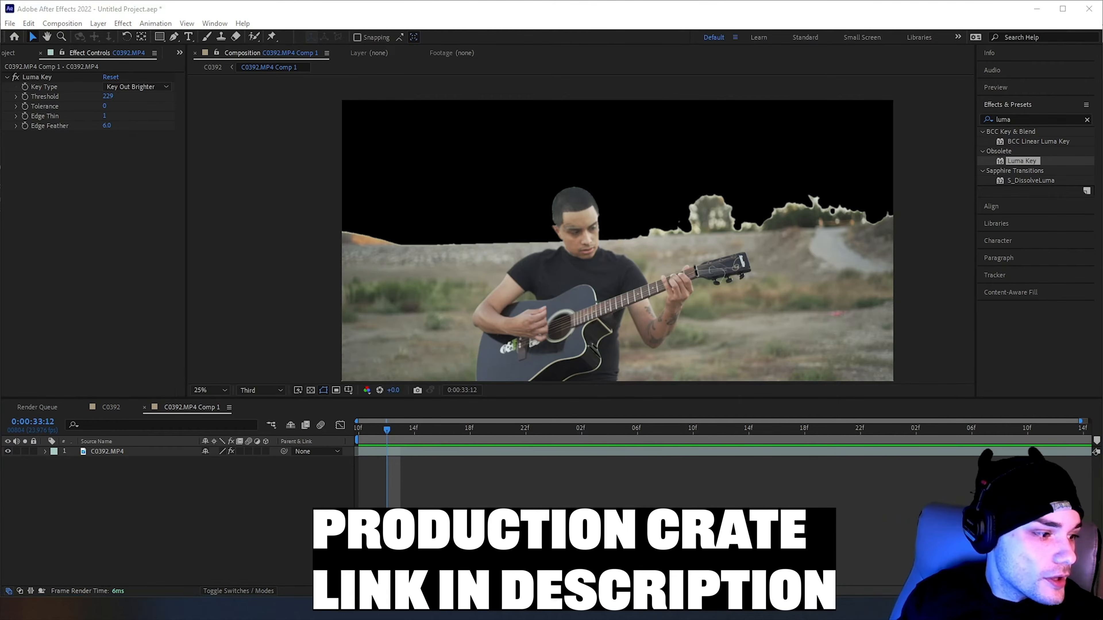
drag(0, 196, 618, 29)
scroll(332, 99, up, 1)
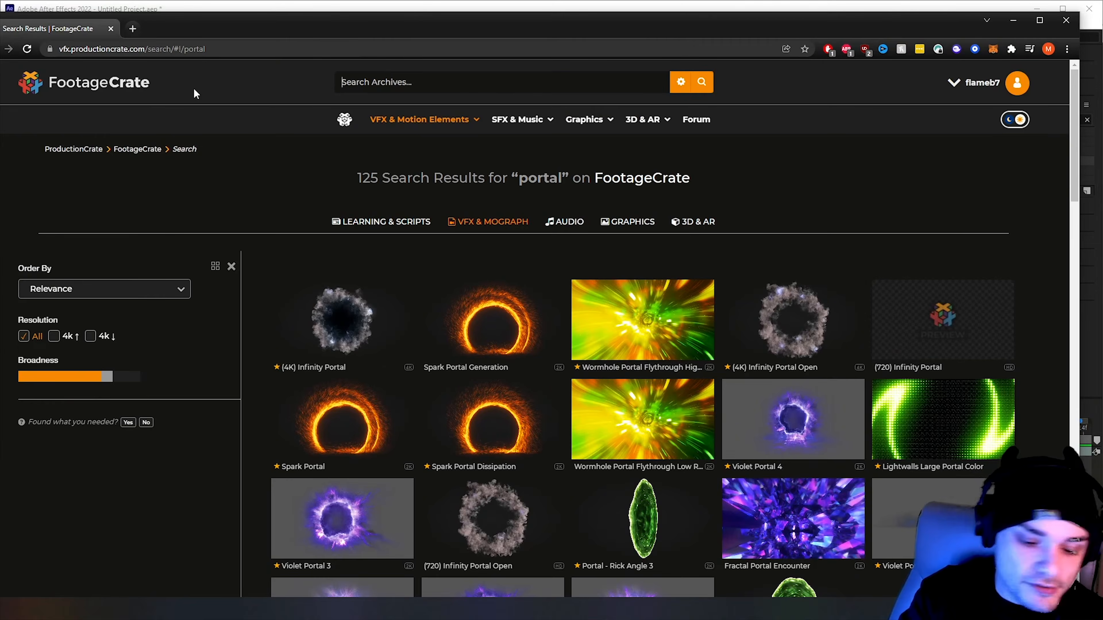
text(clouds)
key(Return)
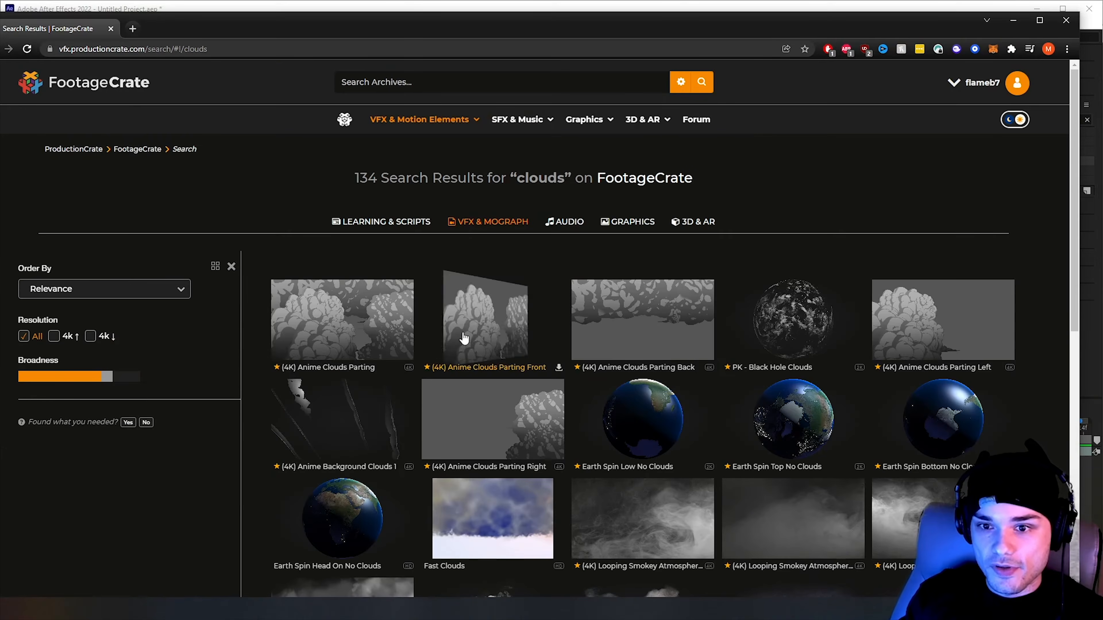
Browse the FootageCrate cloud results and start downloading the (4K) Stormclouds Overlay 7 clip
scroll(684, 220, down, 1)
scroll(684, 220, up, 1)
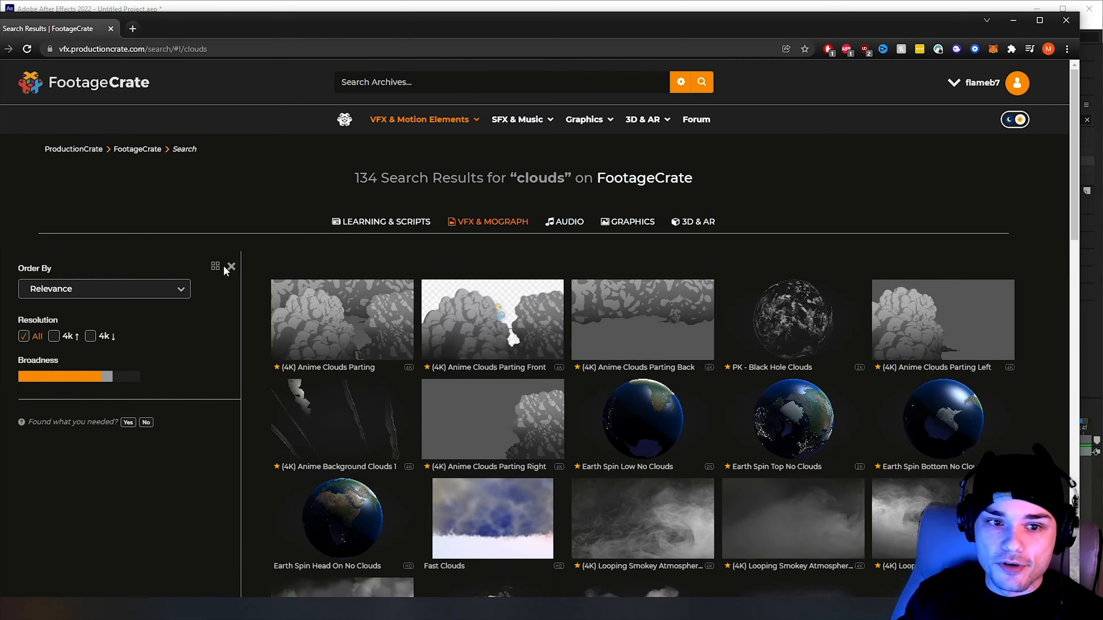
scroll(351, 189, down, 2)
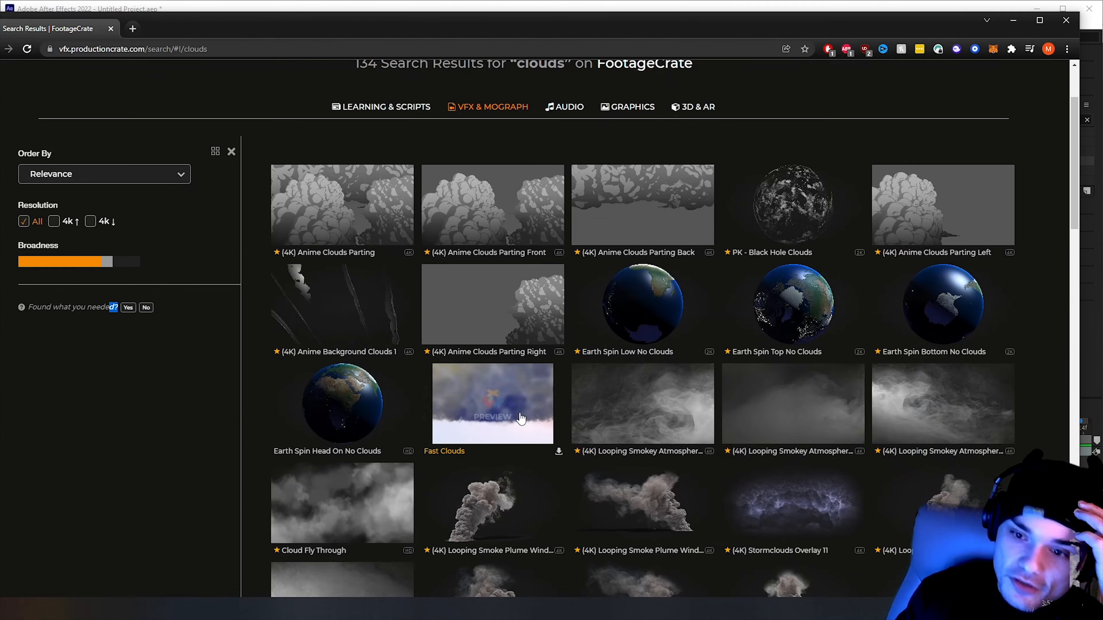
scroll(395, 396, down, 1)
scroll(378, 412, down, 2)
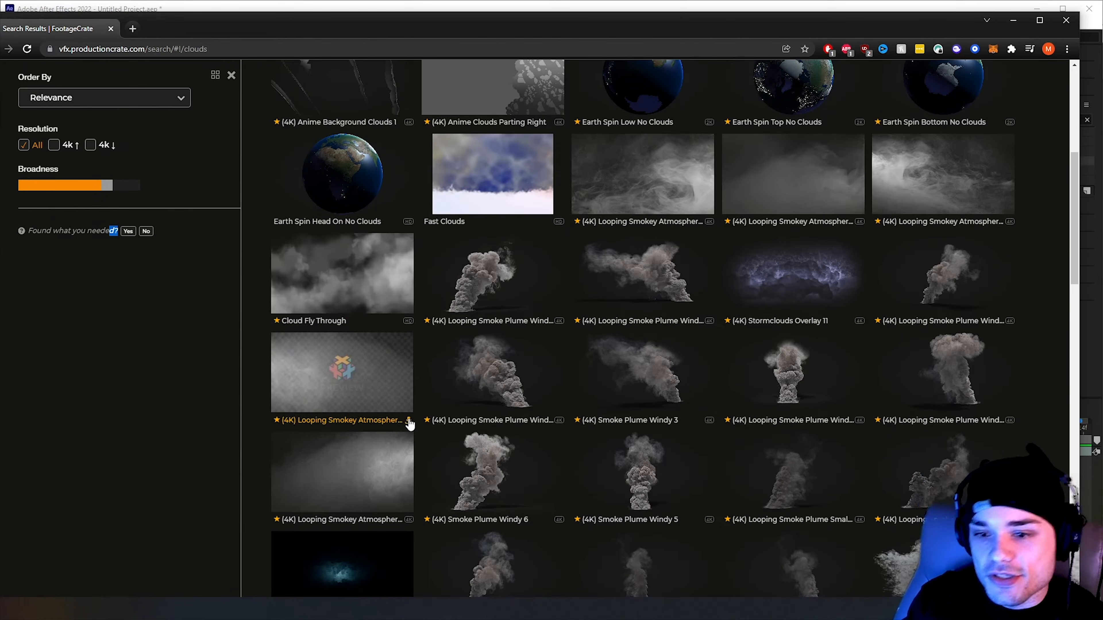
scroll(434, 408, up, 4)
scroll(781, 347, down, 3)
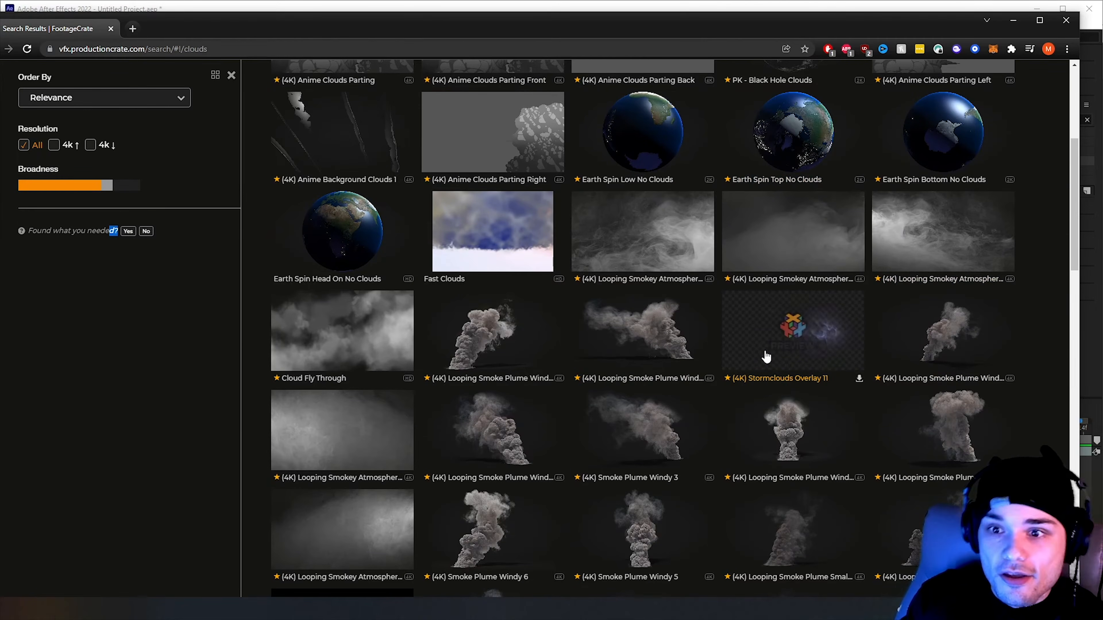
scroll(764, 360, down, 5)
scroll(768, 372, down, 6)
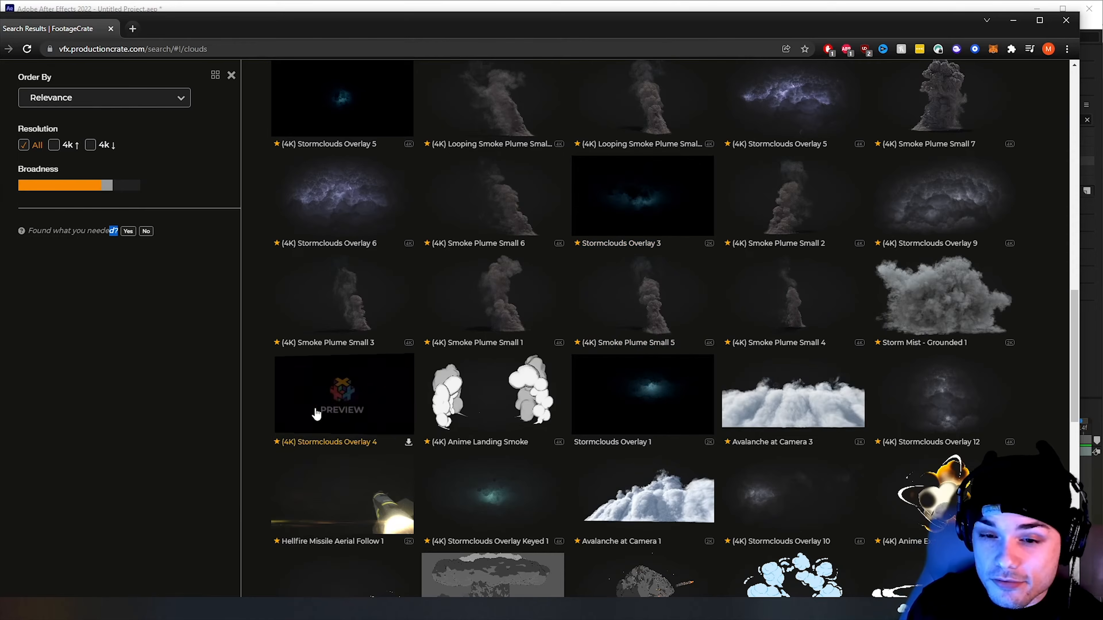
scroll(638, 410, down, 4)
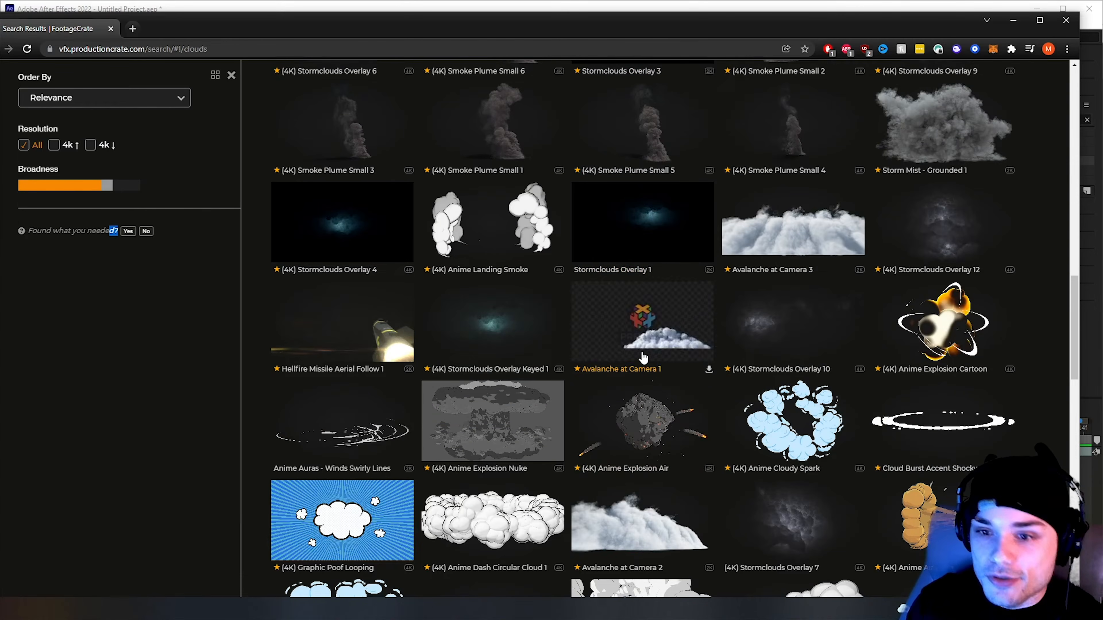
scroll(460, 353, down, 6)
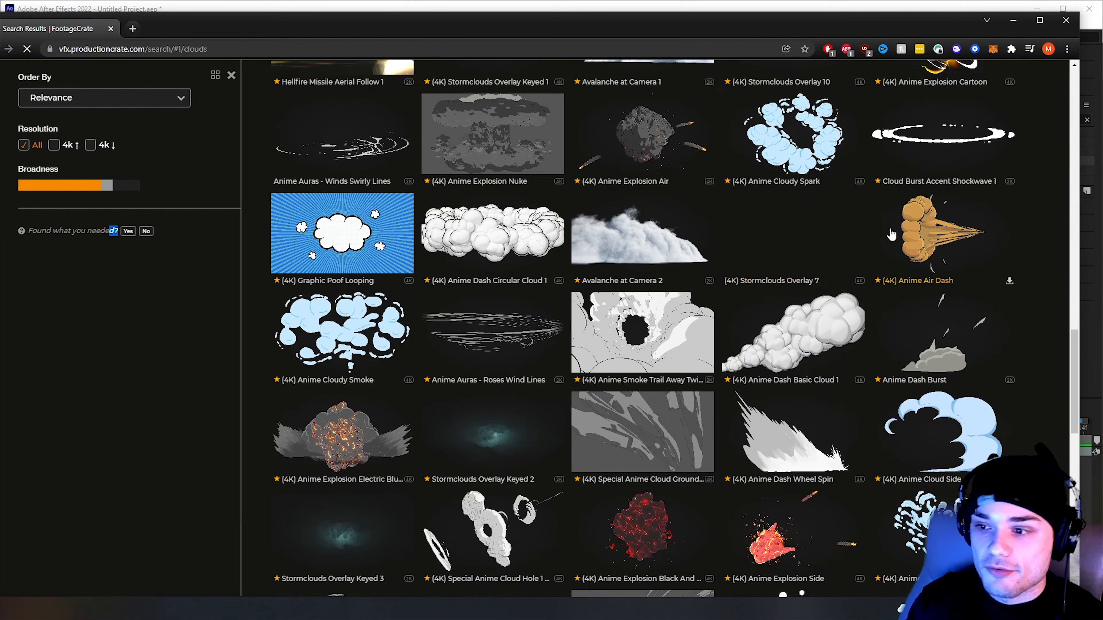
click(859, 280)
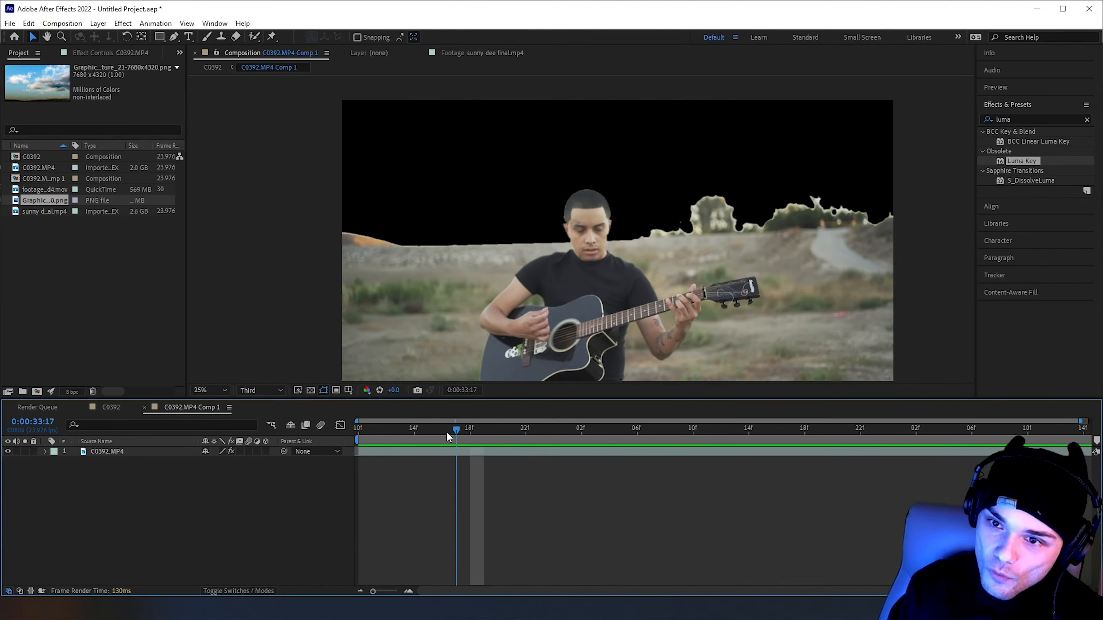
Back in After Effects, split the C0392.MP4 layer at 0:00:33:16
mouse_move(446, 433)
mouse_down()
mouse_move(382, 438)
mouse_move(448, 441)
mouse_up()
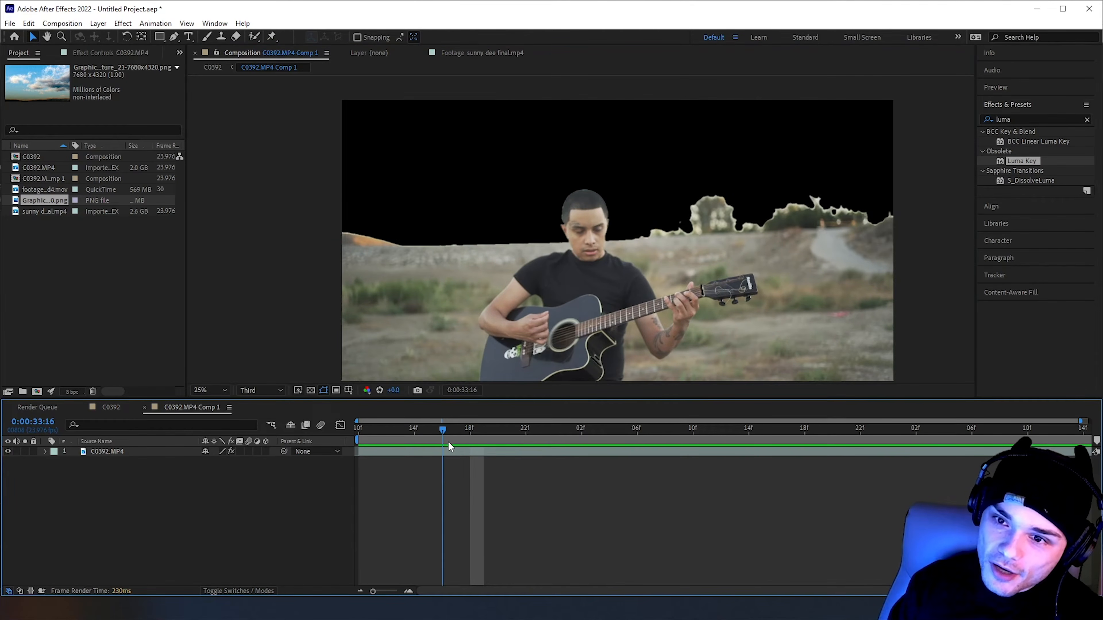
click(463, 453)
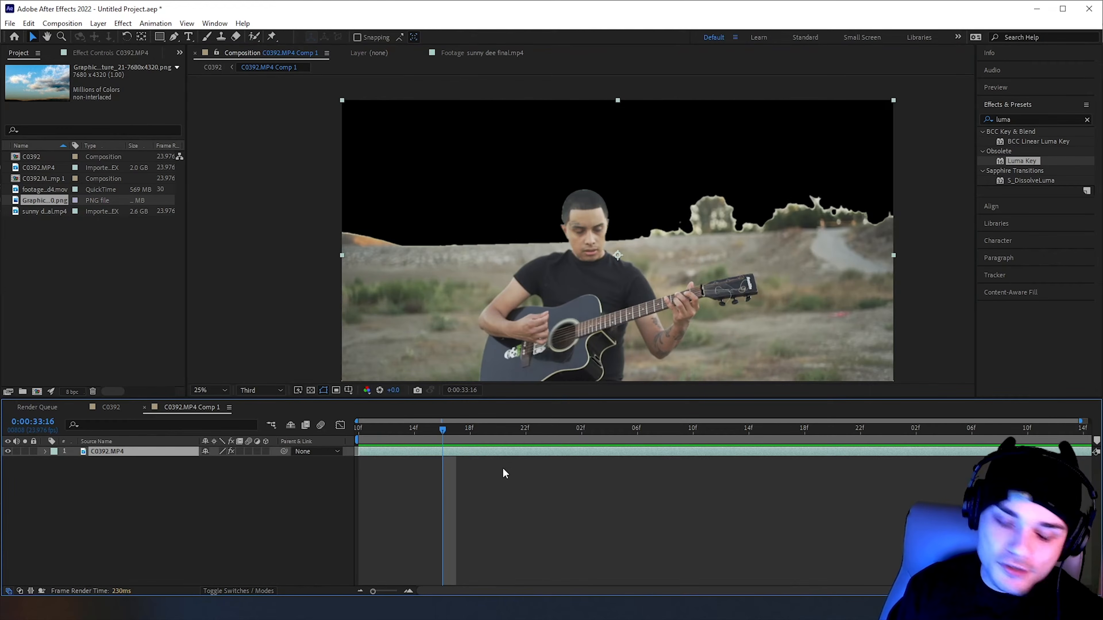
key(ctrl+shift+d)
Apply Freeze Frame to the second part of the split C0392.MP4 layer and preview the cut
right_click(496, 457)
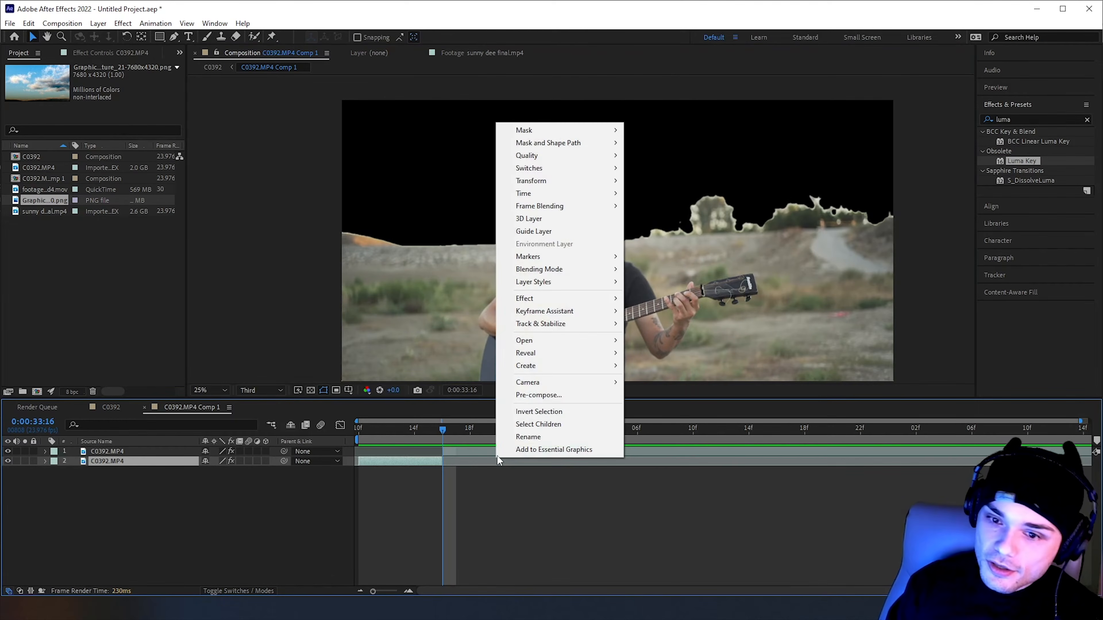
click(474, 453)
right_click(473, 452)
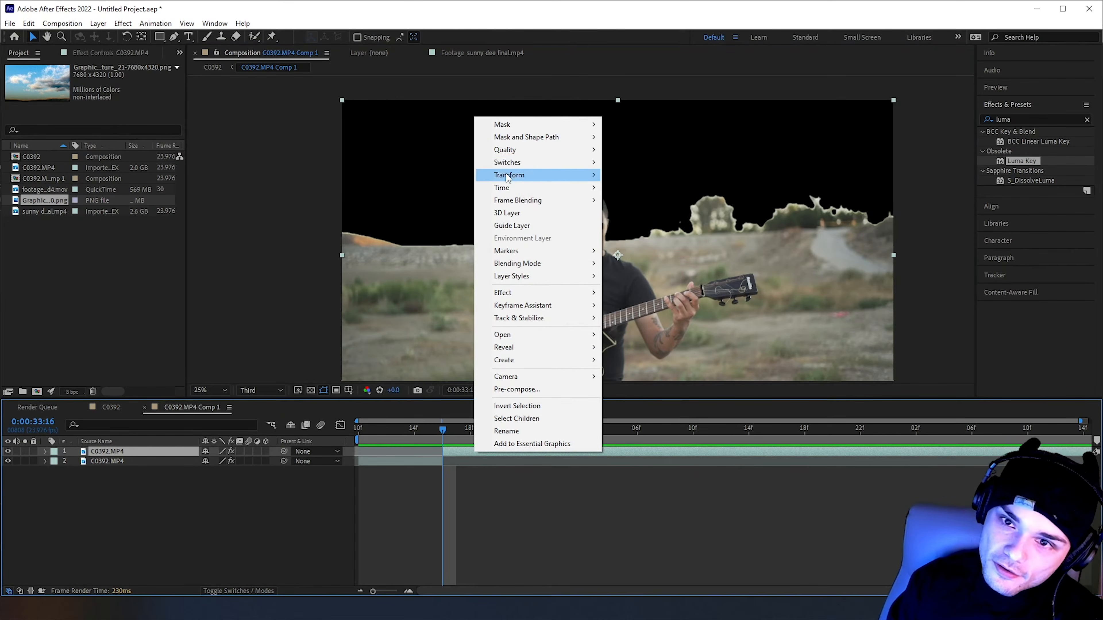
mouse_move(543, 187)
click(638, 226)
key(space)
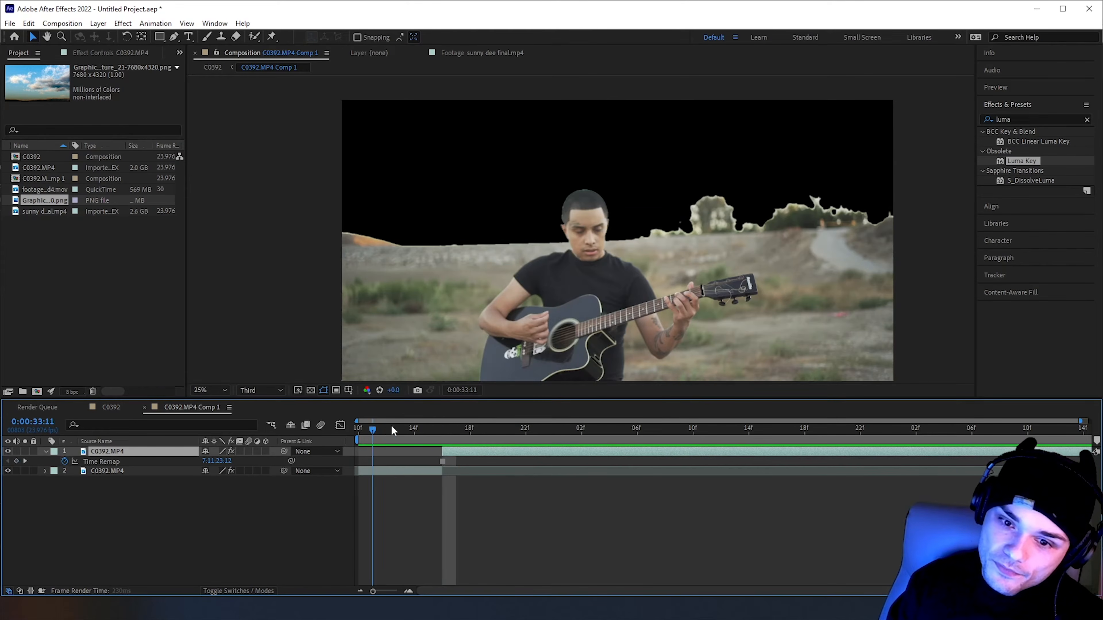
Review the tentacle and cloudy sky shots around 0:00:52 in the reference clip sunny dee final.mp4
click(399, 439)
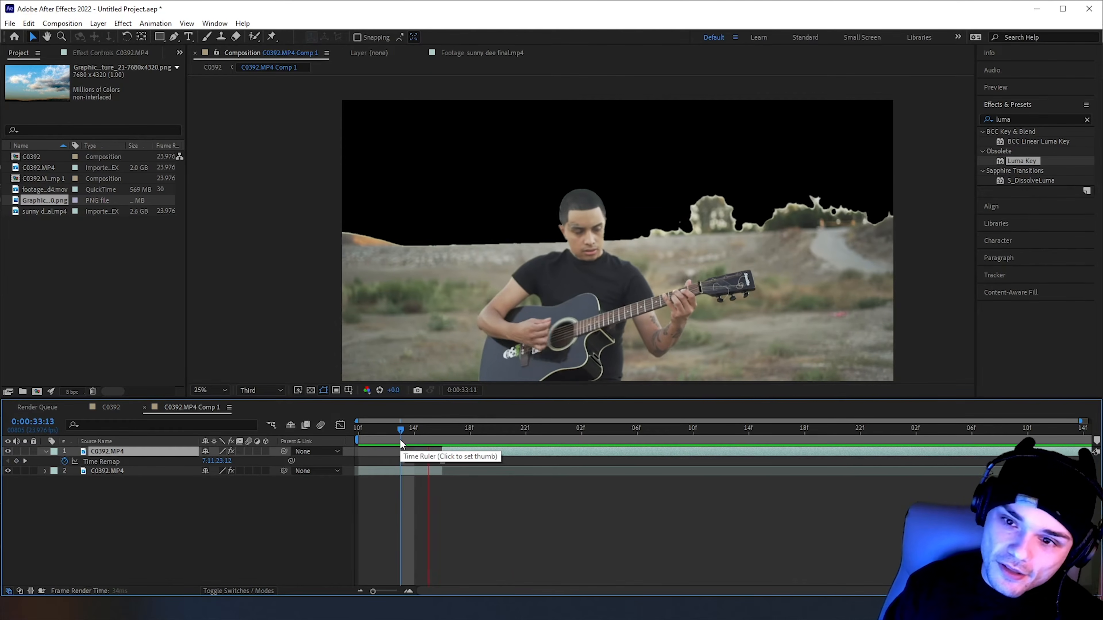
click(482, 53)
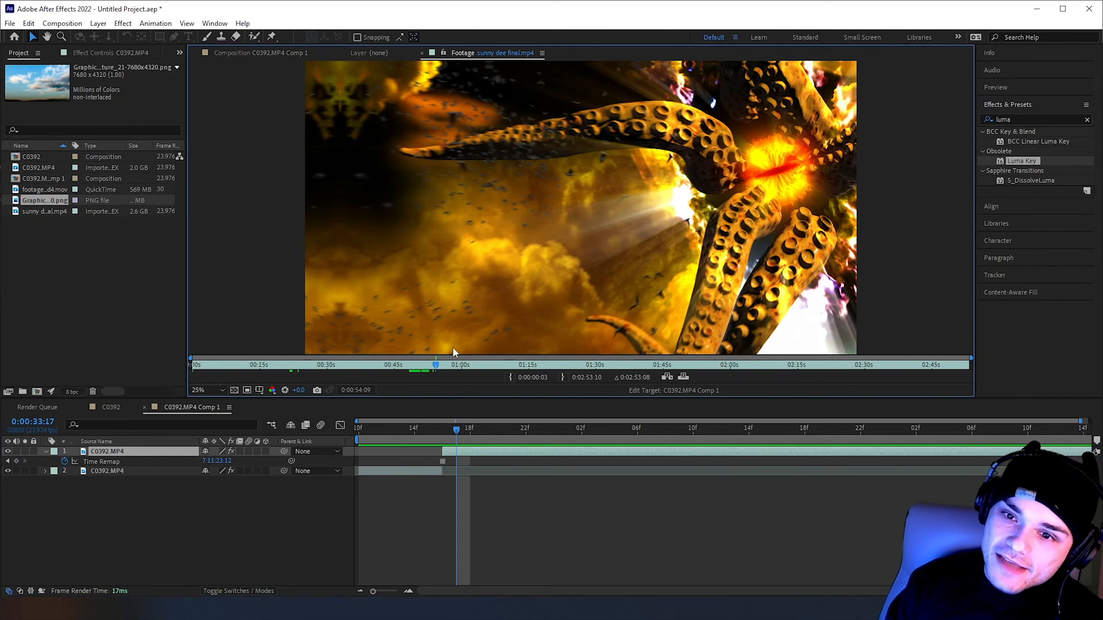
drag(434, 368, 430, 365)
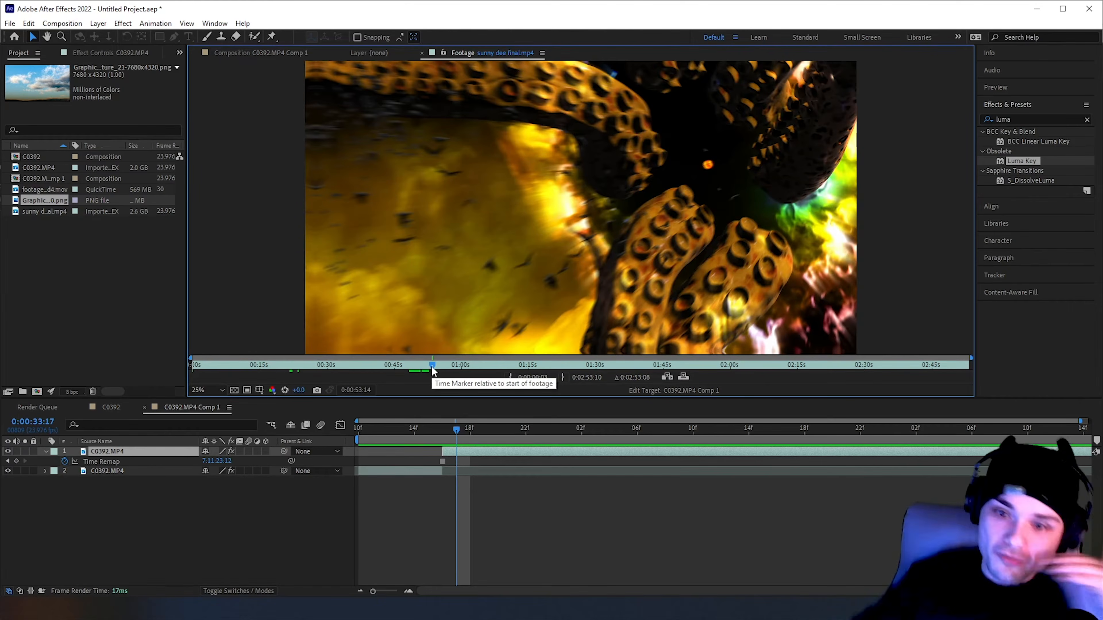
drag(432, 369, 426, 368)
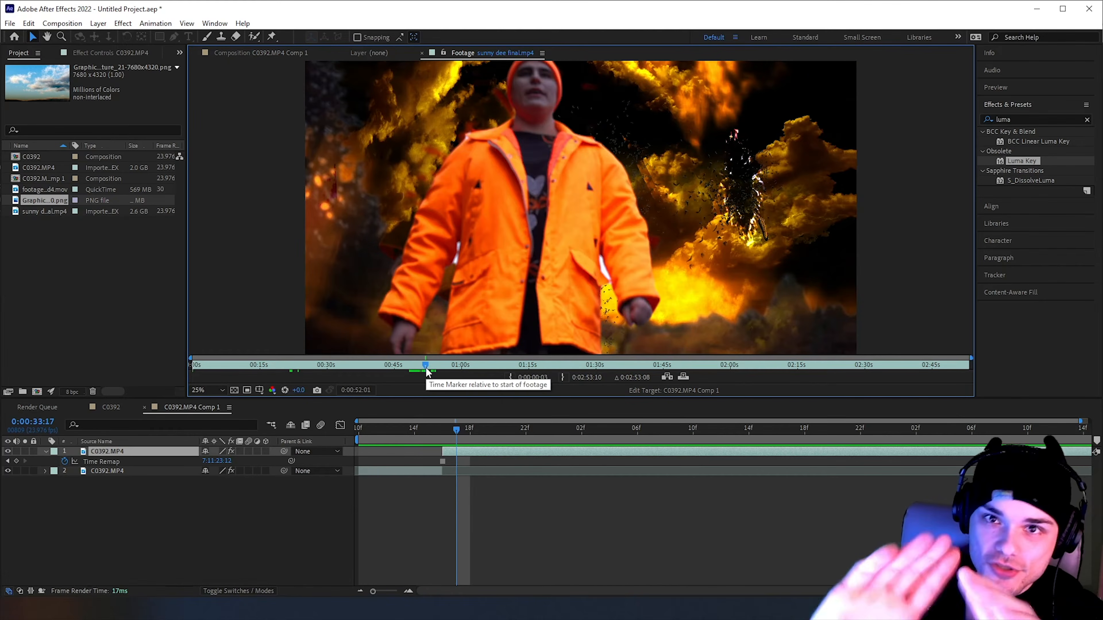
drag(426, 368, 429, 370)
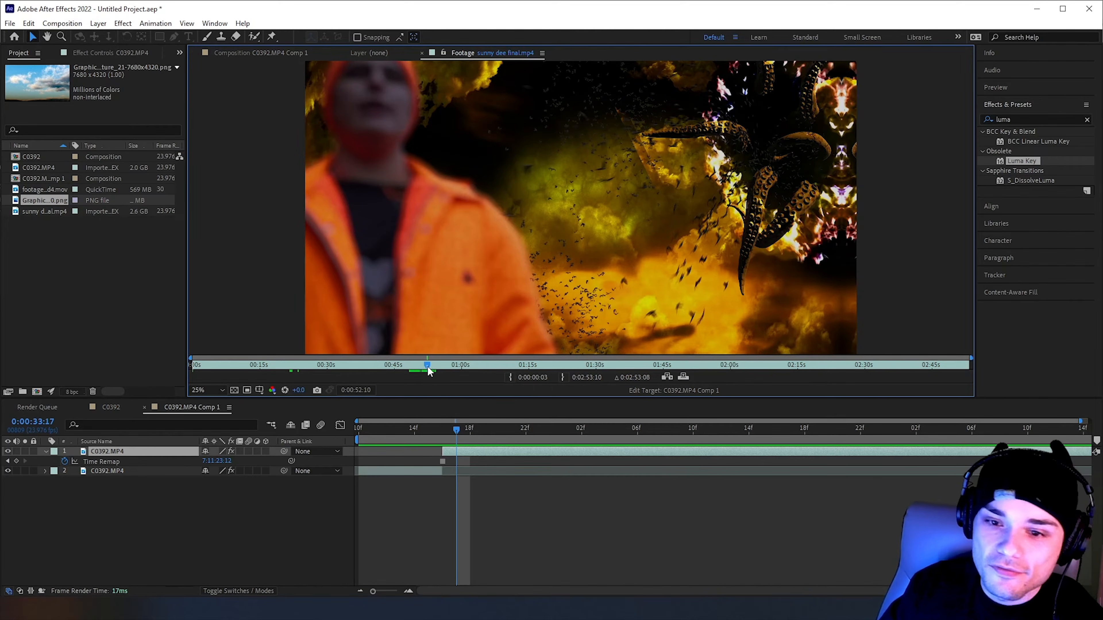
drag(427, 365, 427, 366)
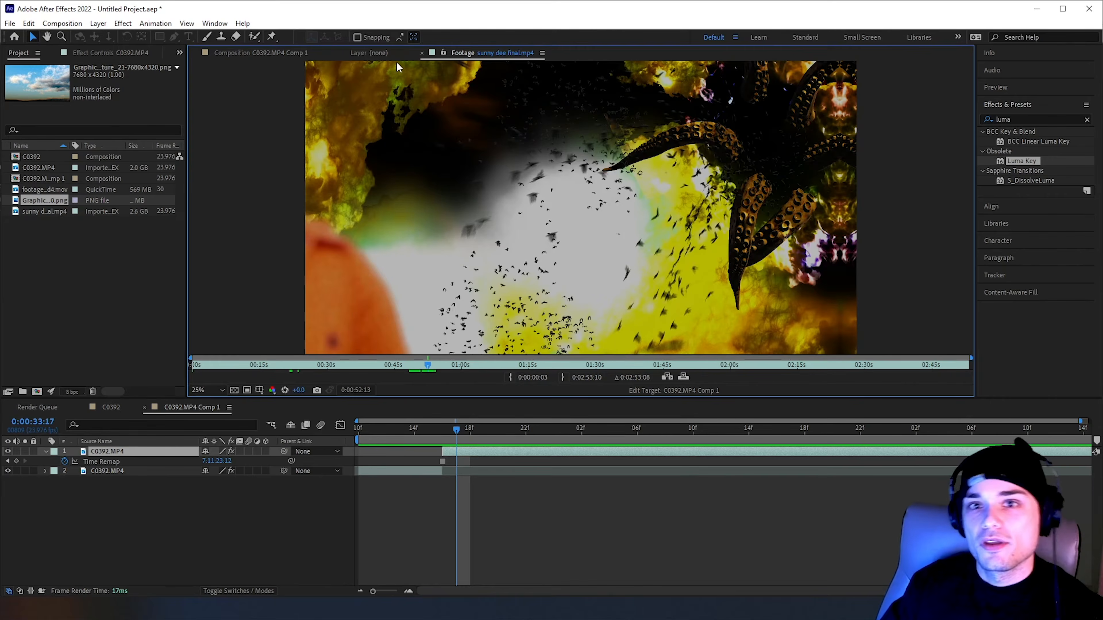
click(288, 53)
Add the 7680x4320 GraphicsCrate sky PNG beneath the C0392.MP4 layers, shift it upward behind the hills and preview it
click(443, 439)
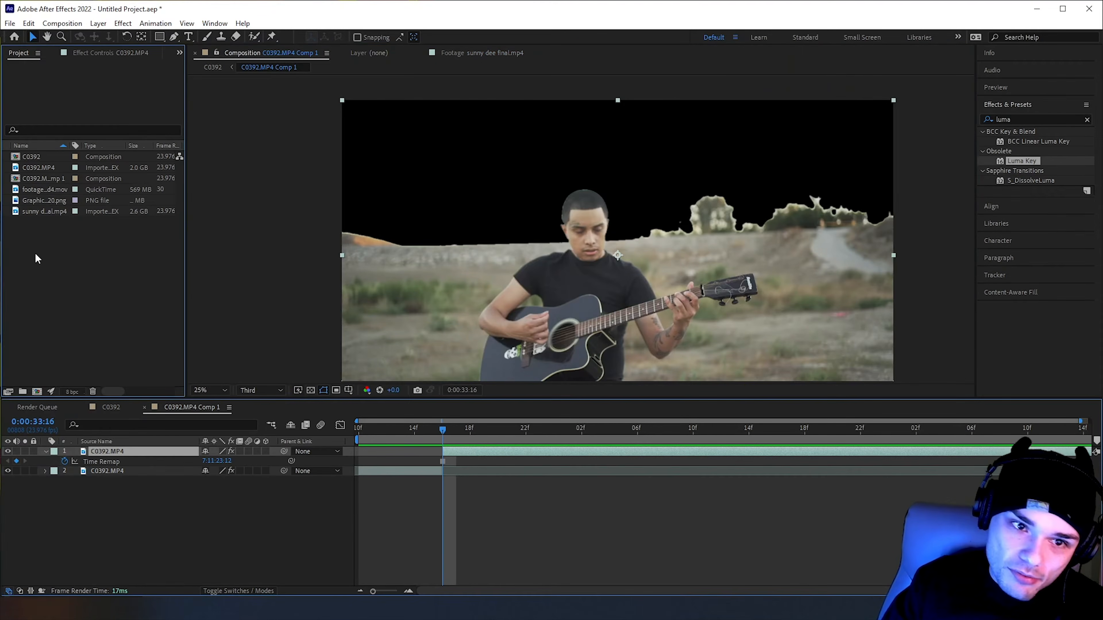
click(99, 201)
drag(51, 202, 89, 481)
drag(537, 239, 505, 63)
drag(388, 429, 483, 444)
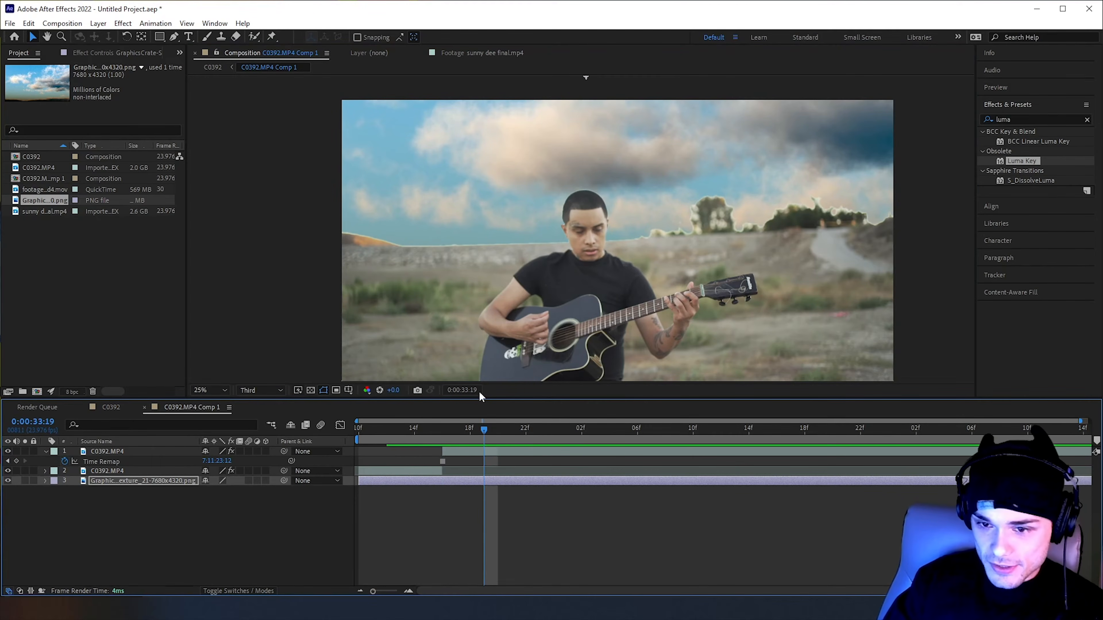
drag(503, 422, 540, 429)
drag(456, 426, 455, 427)
Add footagecrate-4k-stormcloud4.mov between the C0392.MP4 layers and the sky image, and move it up behind the guitarist
click(44, 190)
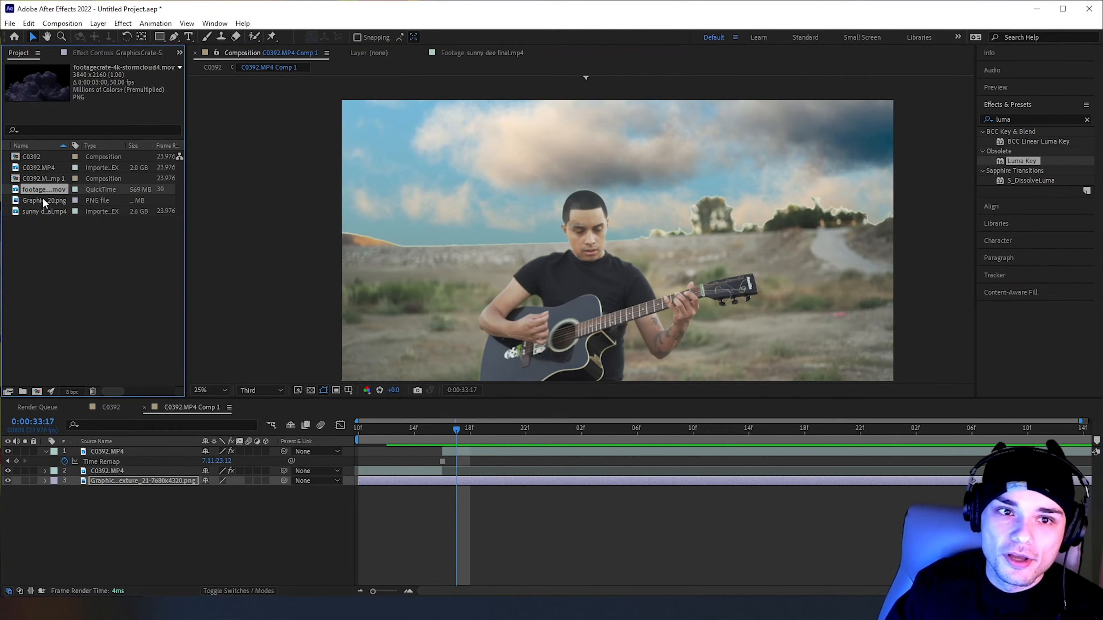
drag(37, 190, 200, 483)
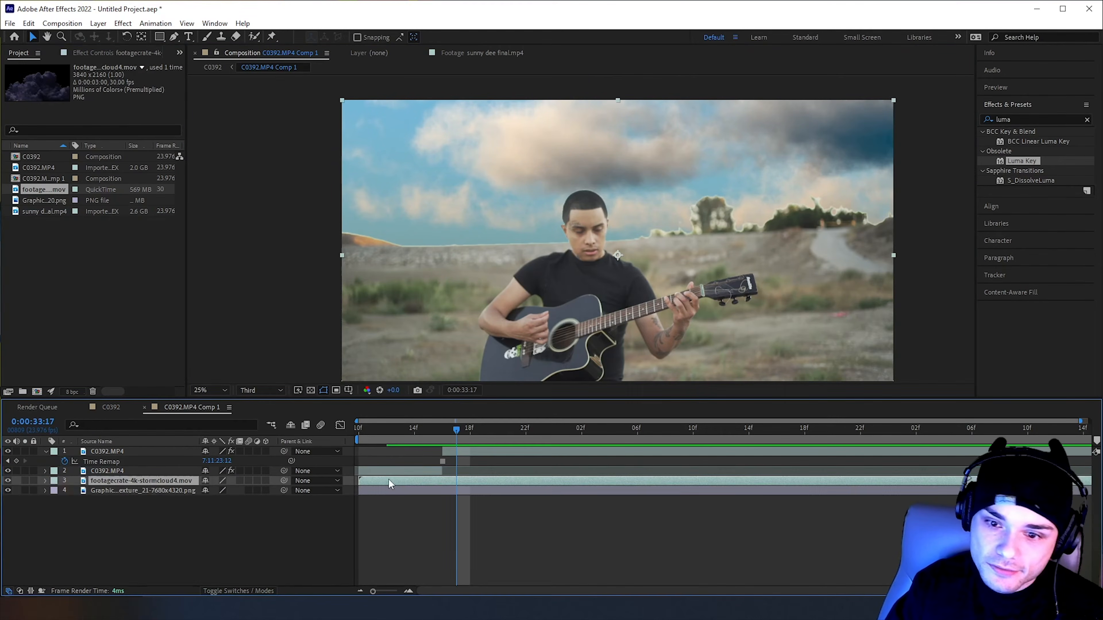
drag(609, 211, 561, 134)
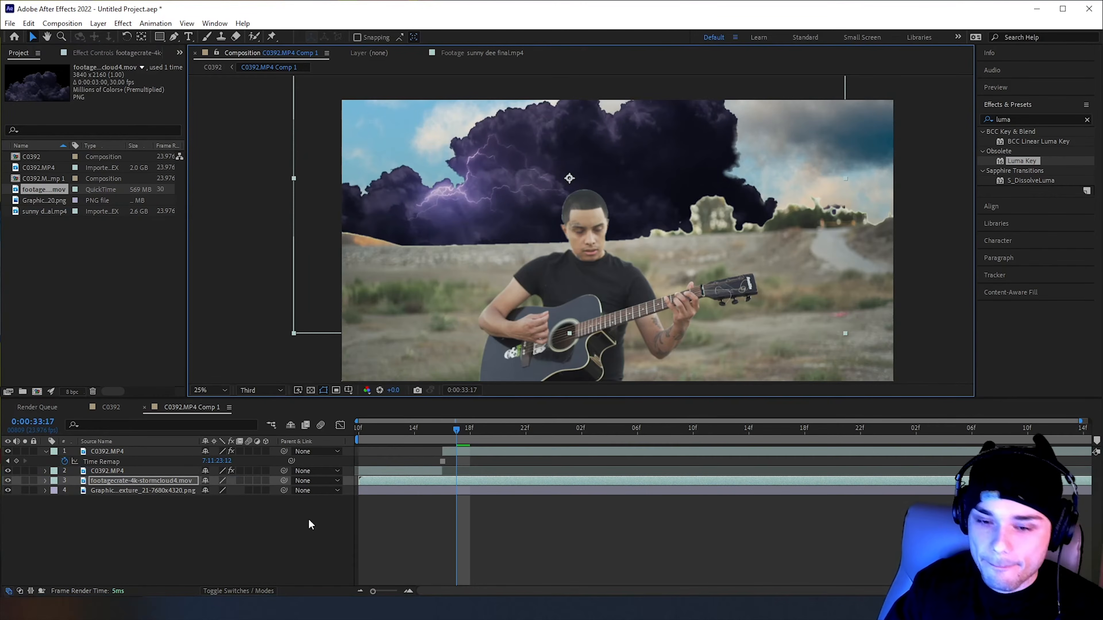
Set the stormcloud layer's scale to 90%, reposition it behind the guitarist's head and preview it
key(s)
drag(218, 491, 187, 492)
drag(490, 191, 411, 191)
text(90)
key(Return)
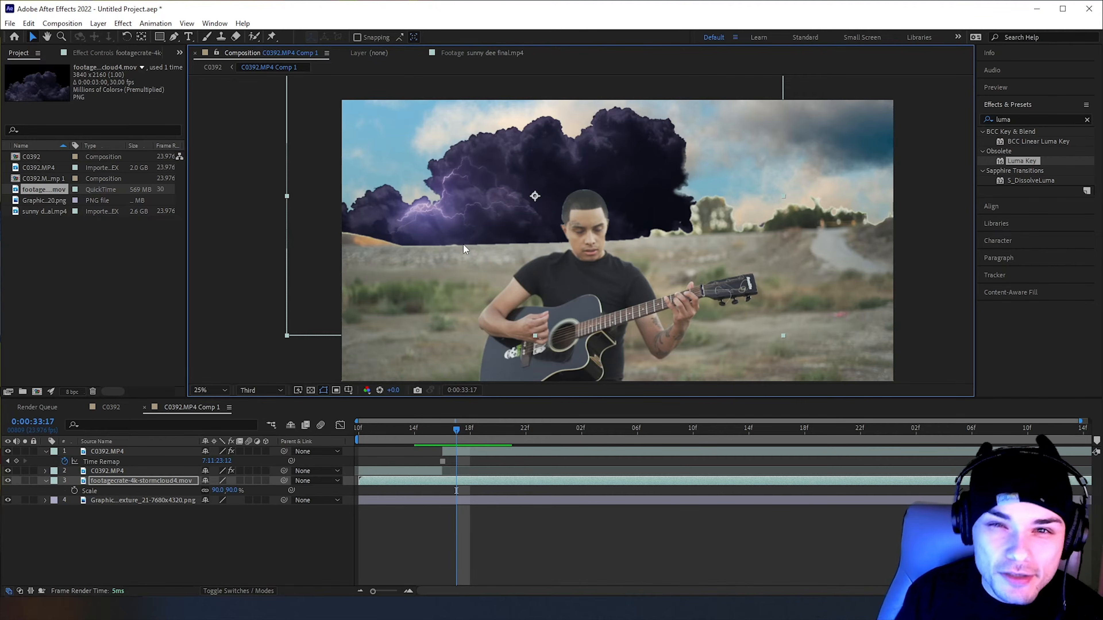
drag(545, 175, 588, 175)
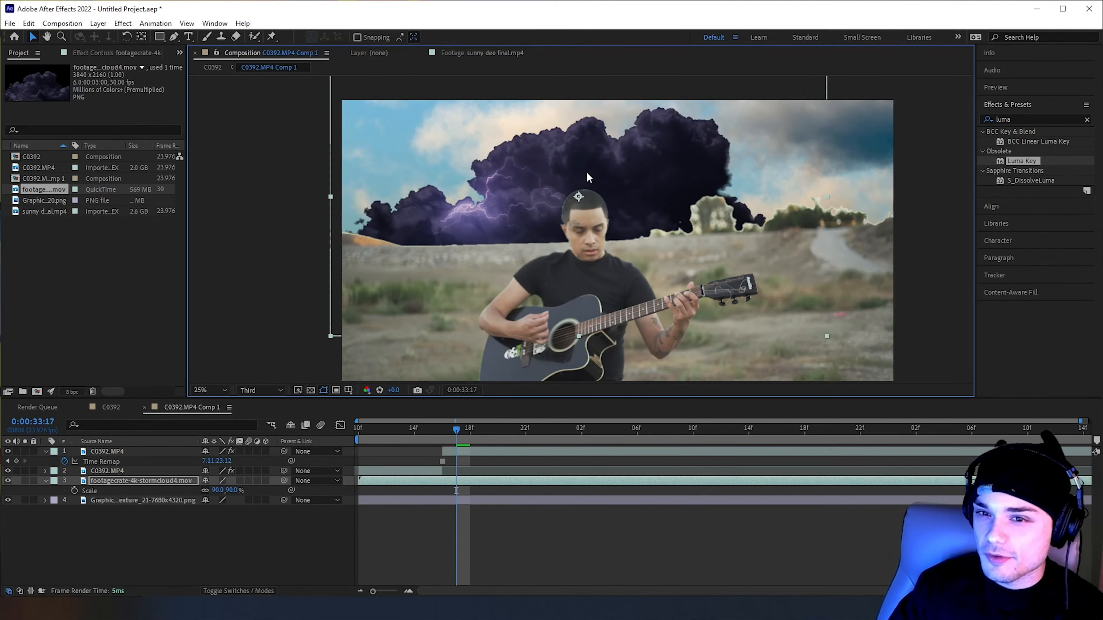
drag(480, 434, 567, 433)
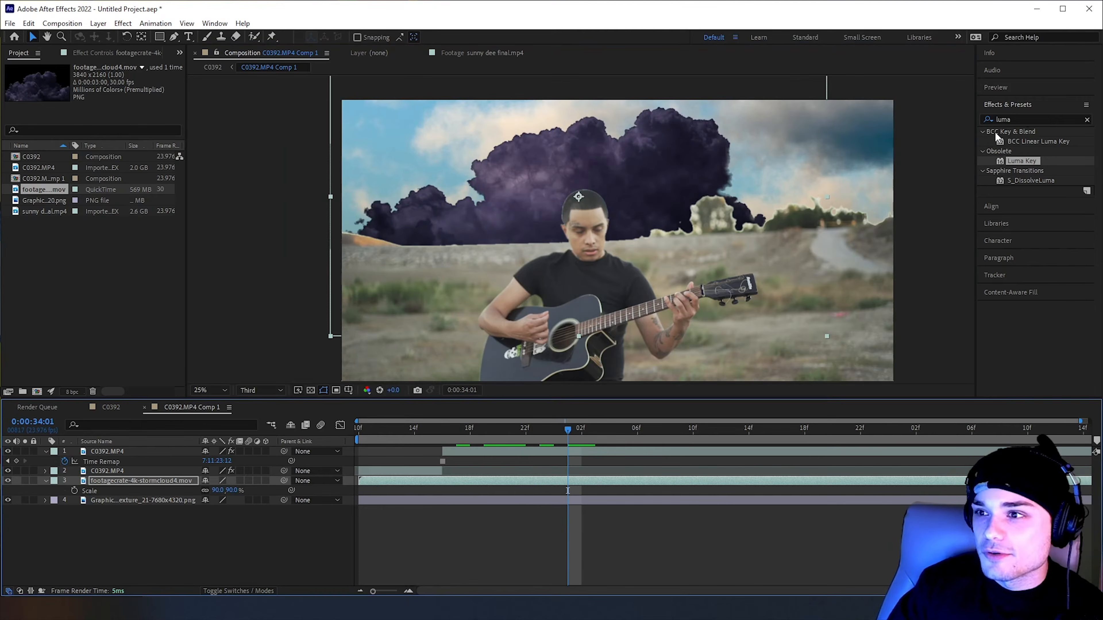
Clear the effects search and check the cloud colours at 0:00:52 in sunny dee final.mp4
click(1009, 117)
key(BackSpace)
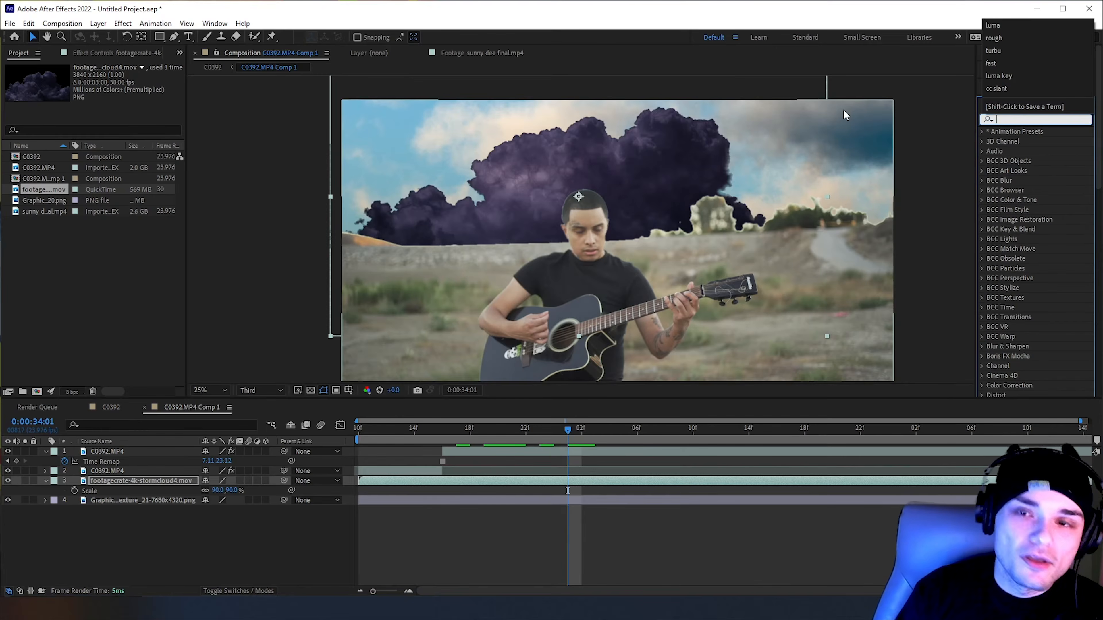
click(478, 52)
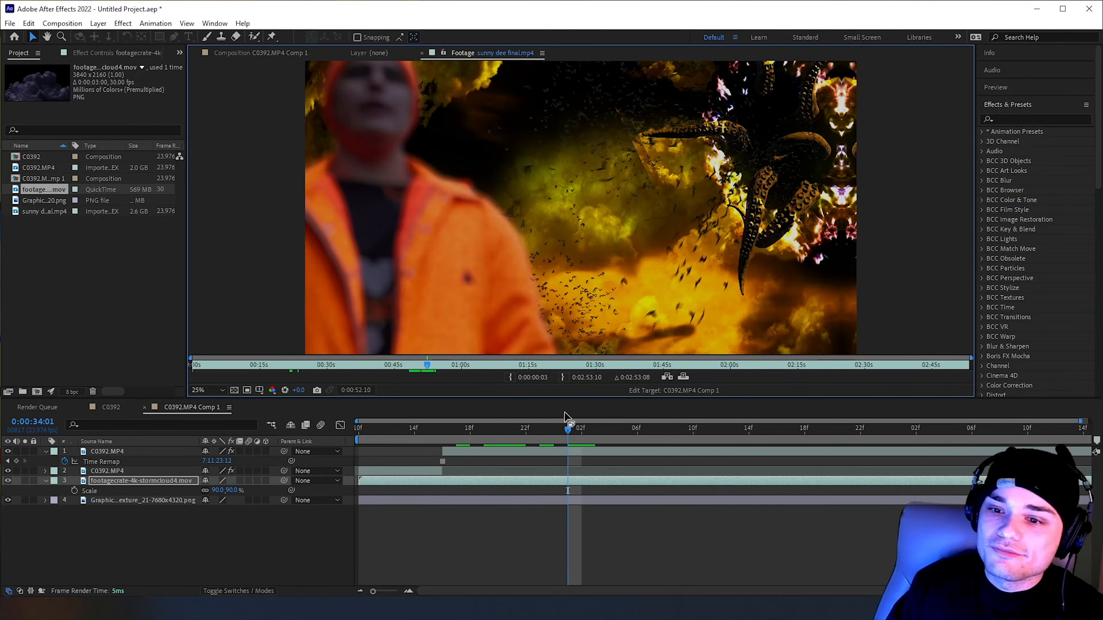
drag(427, 370, 426, 370)
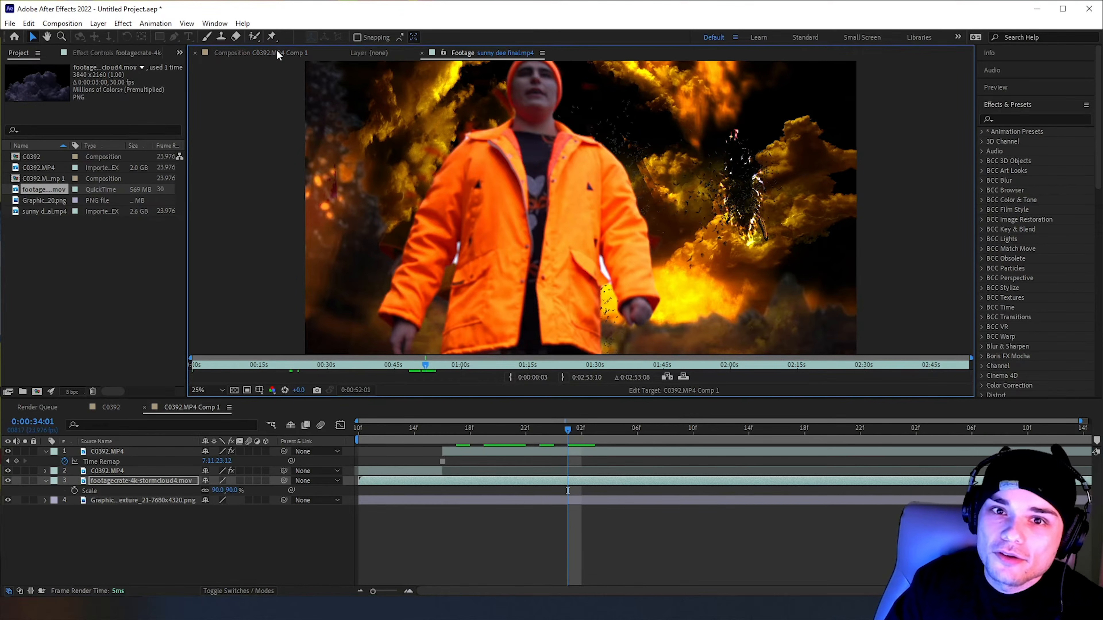
click(266, 54)
Apply Color Balance (HLS) to the stormcloud layer with Hue 153° and Saturation 100, and preview the recolored clouds
click(1037, 118)
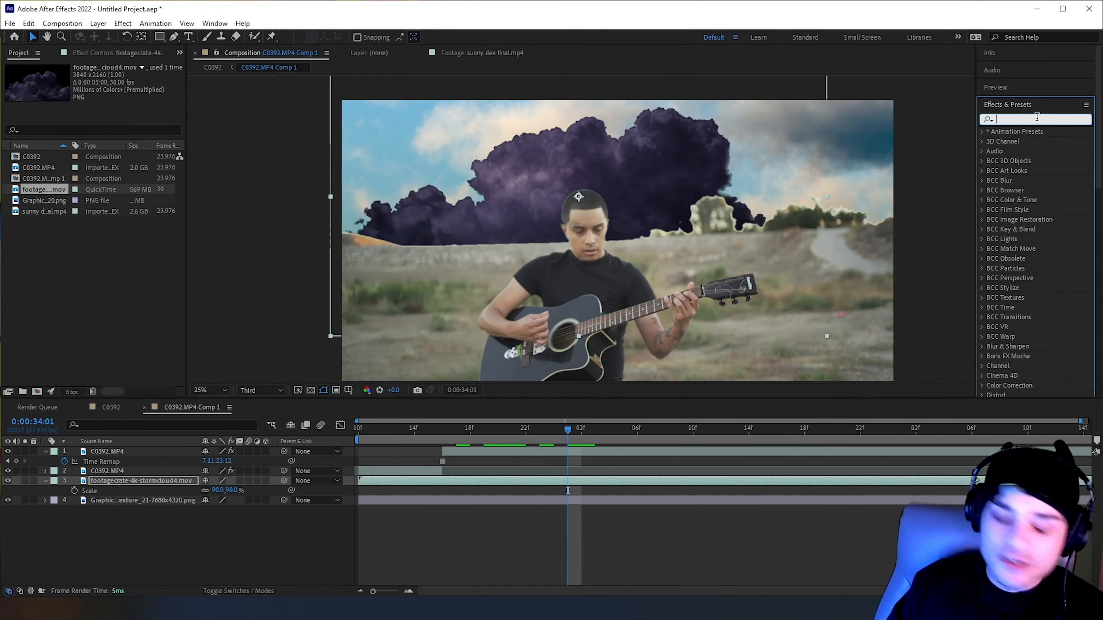
text(color)
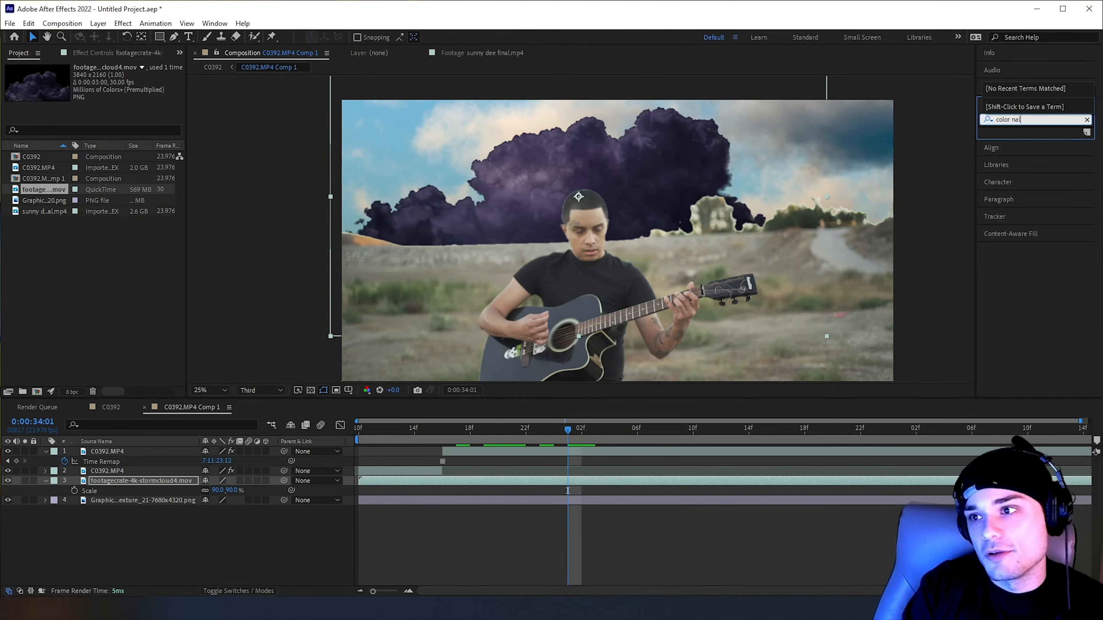
text( bala)
drag(1045, 171, 603, 482)
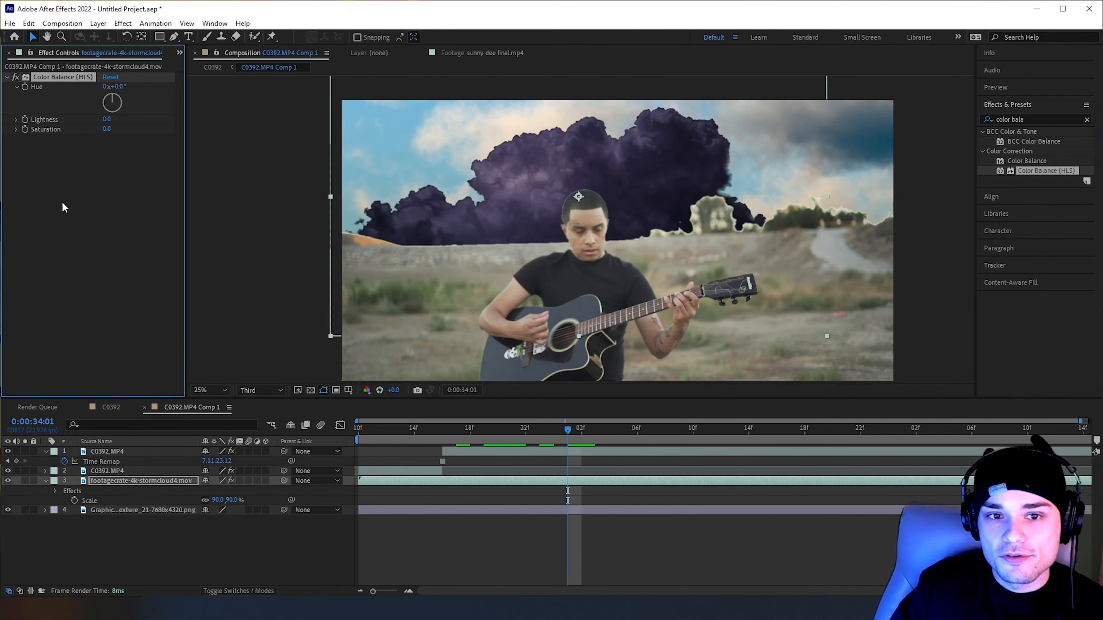
drag(119, 87, 139, 118)
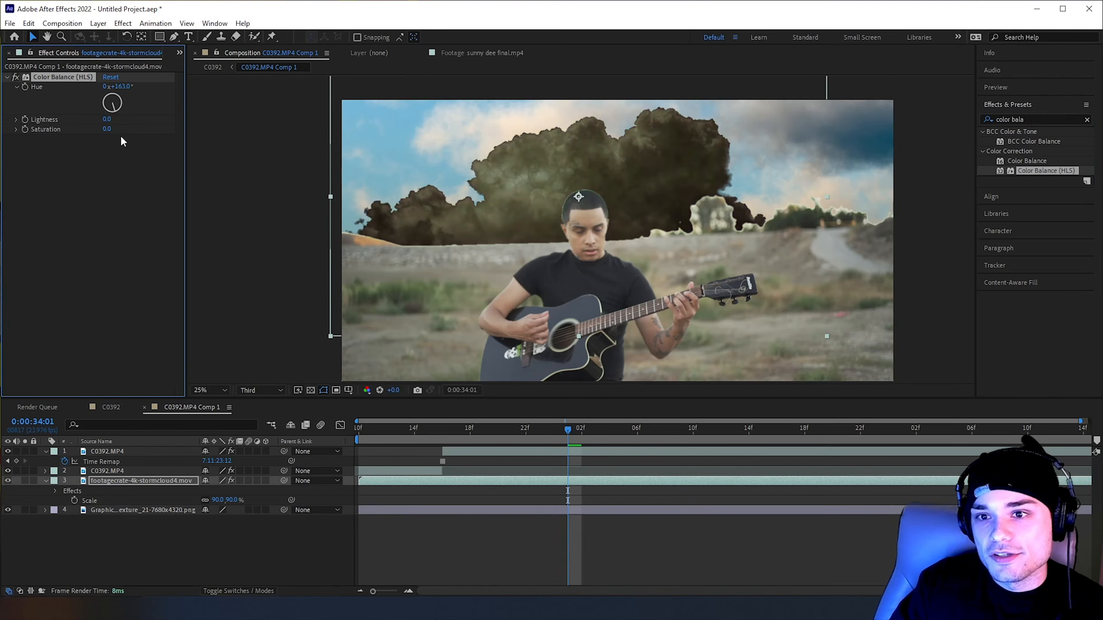
drag(107, 129, 175, 132)
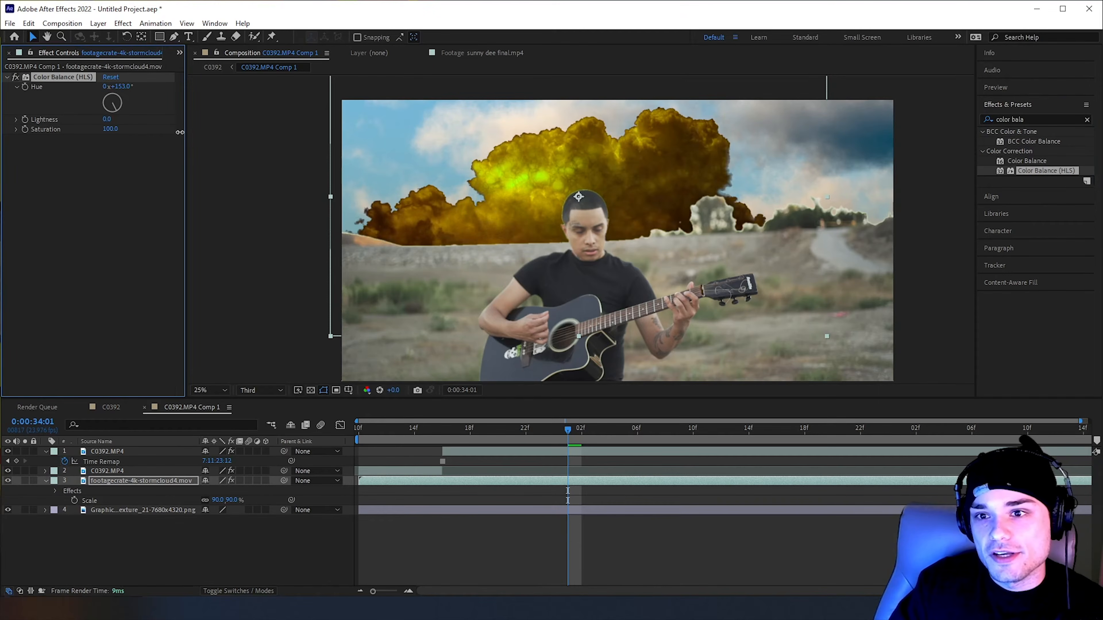
mouse_move(562, 432)
mouse_down()
mouse_move(517, 430)
mouse_move(554, 430)
mouse_up()
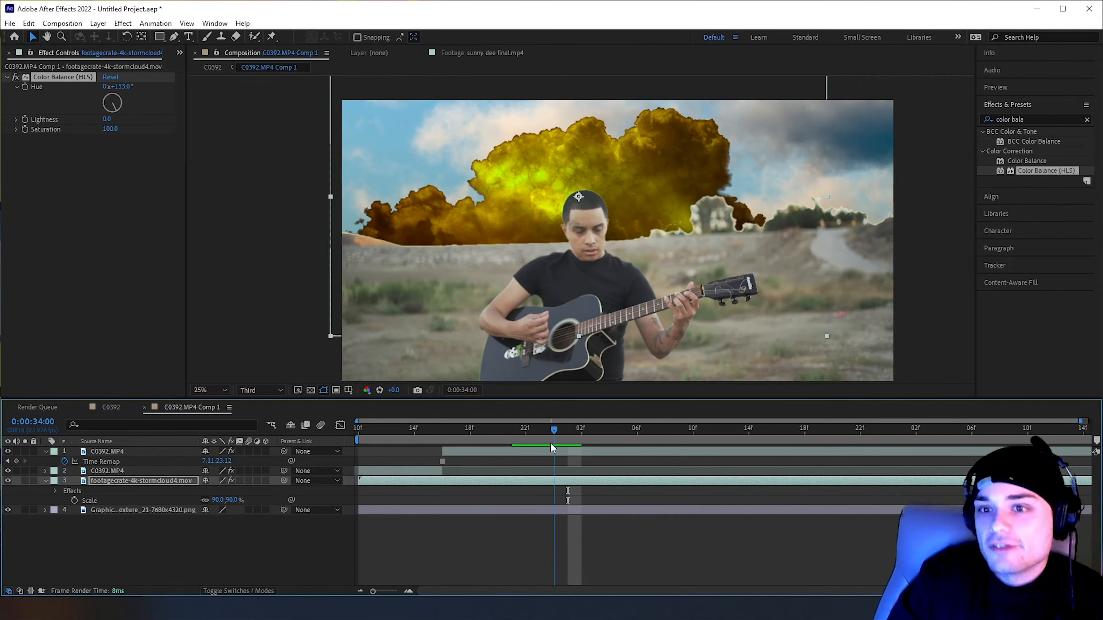
Recheck the reference shot in sunny dee final.mp4 and search GraphicsCrate in the browser for "portal"
click(486, 53)
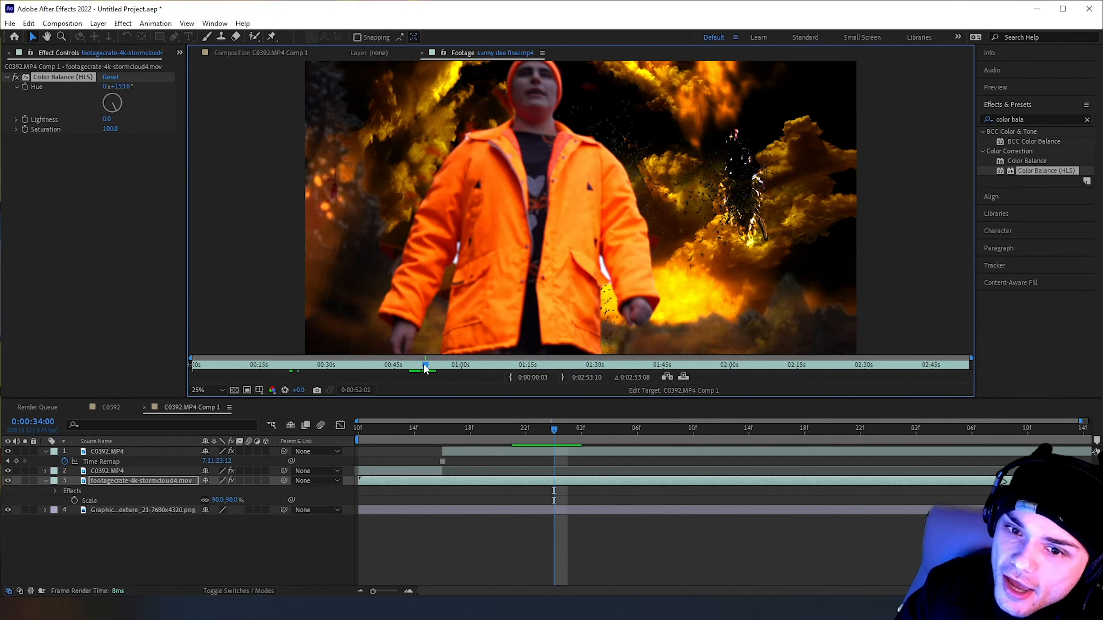
drag(425, 363, 425, 364)
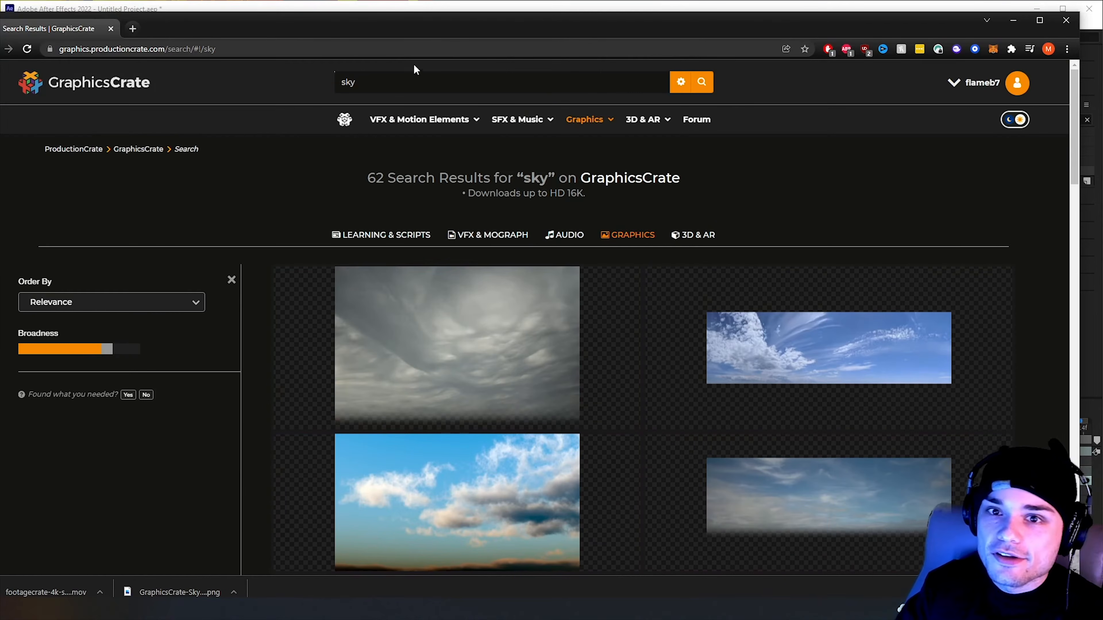
double_click(390, 82)
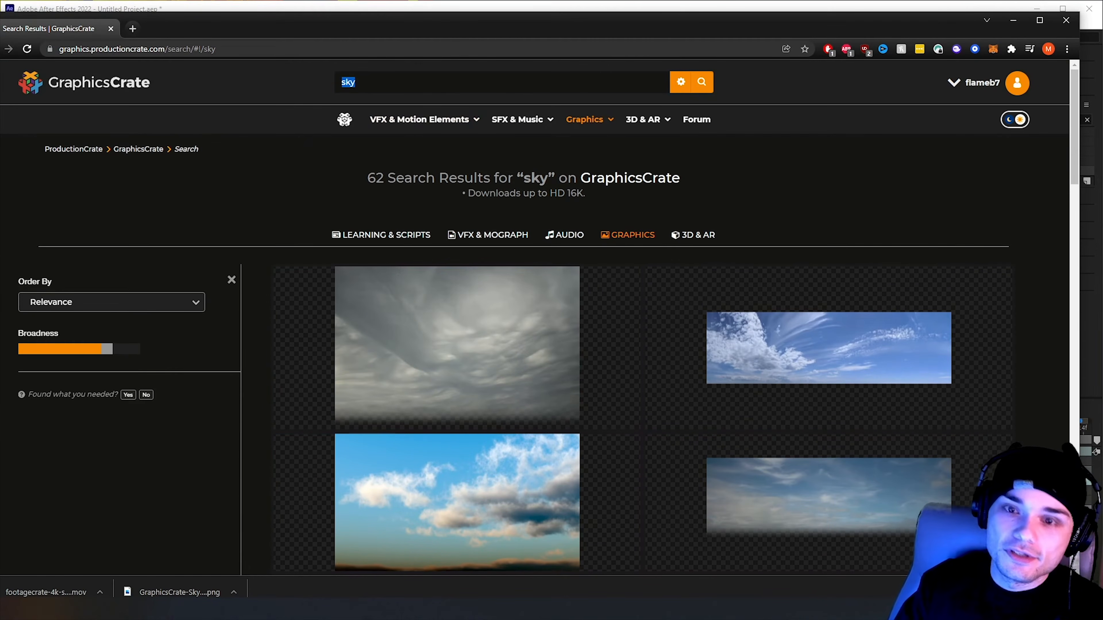
key(BackSpace)
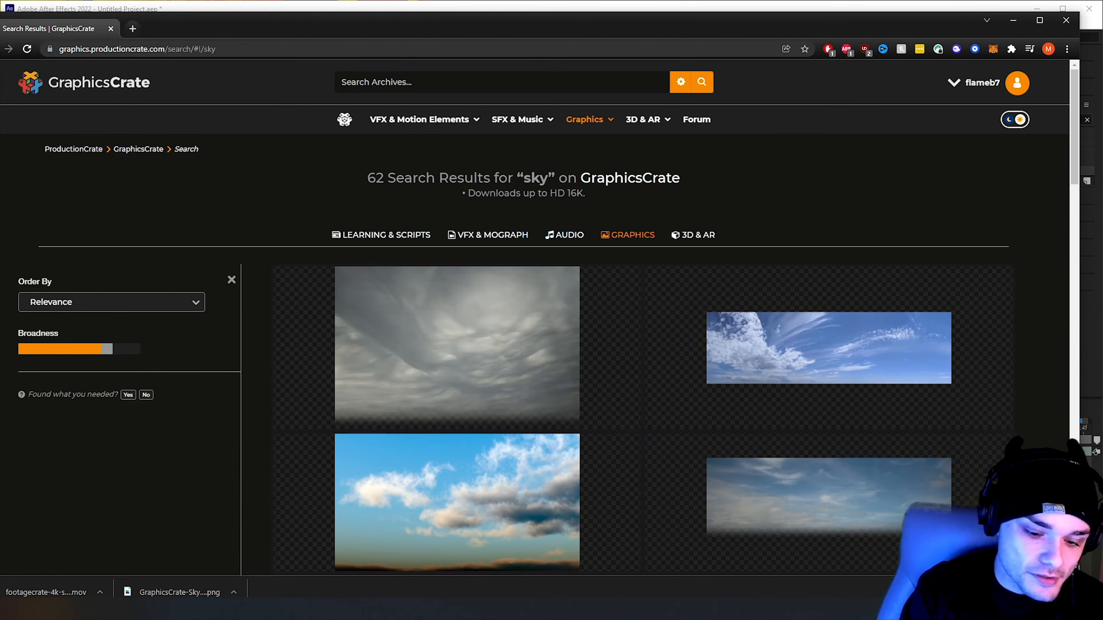
text(pory)
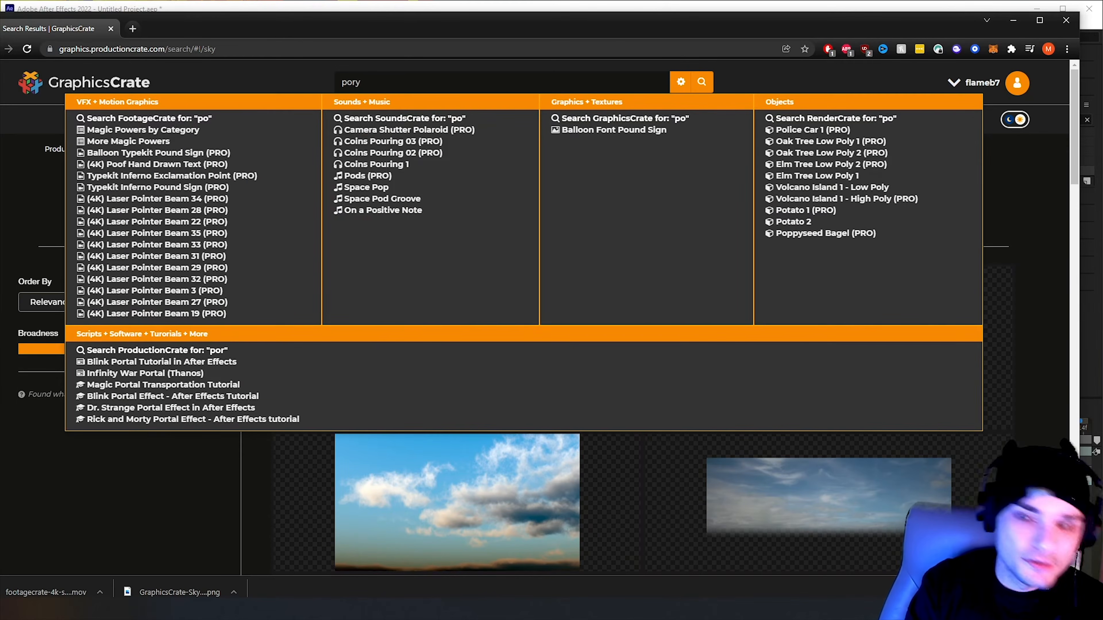
key(BackSpace)
text(tal)
key(Return)
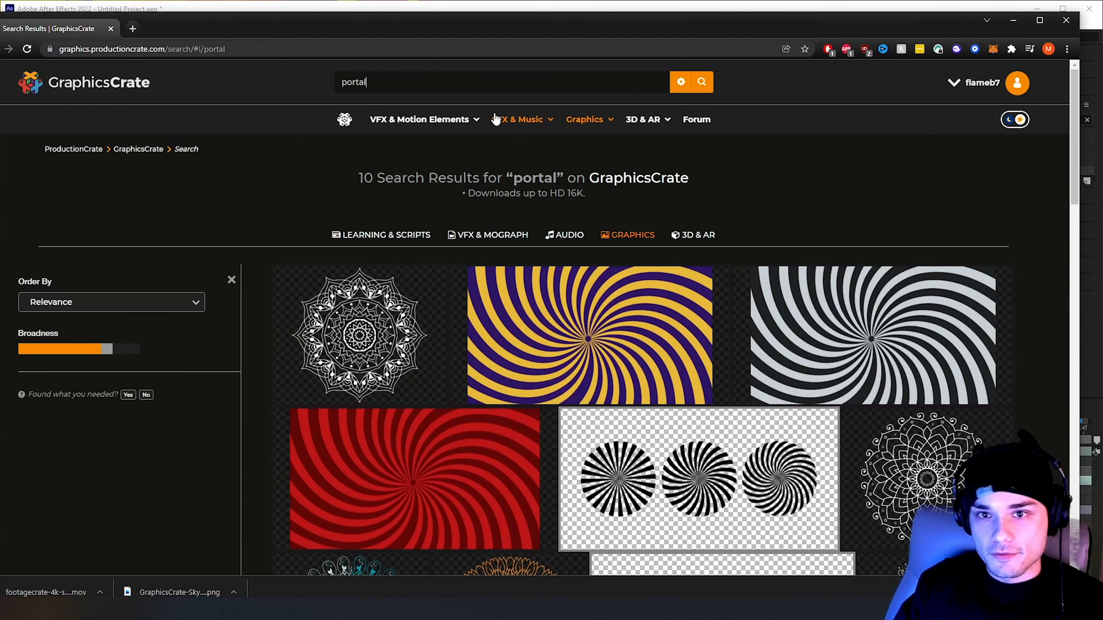
Search FootageCrate's VFX and motion elements for "portal" and get the (4K) Infinity Portal Open clip
click(459, 121)
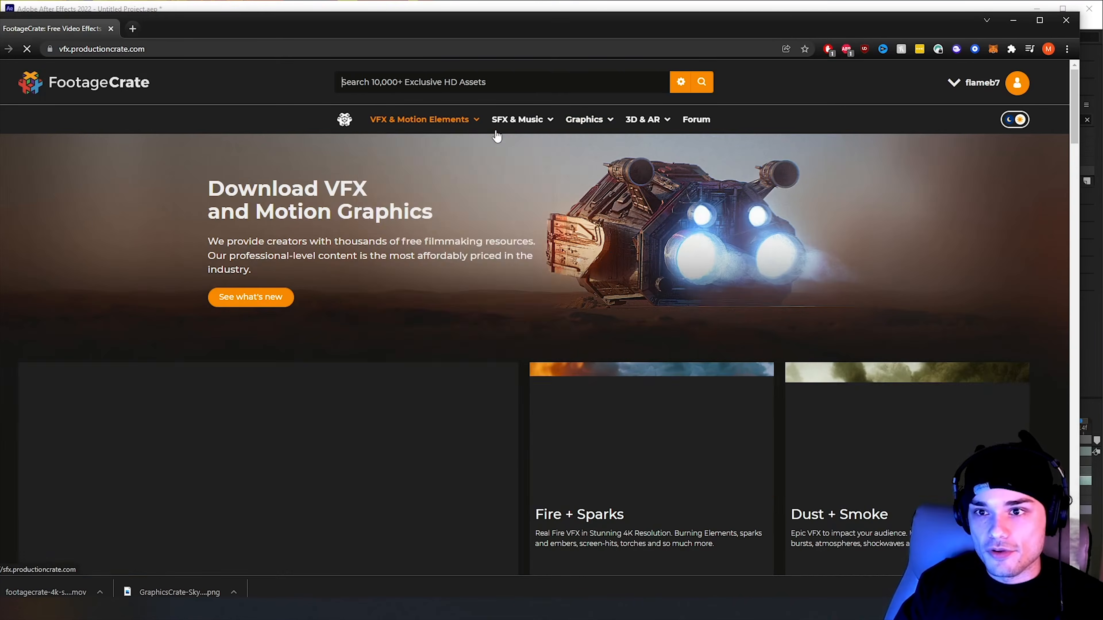
scroll(655, 131, down, 6)
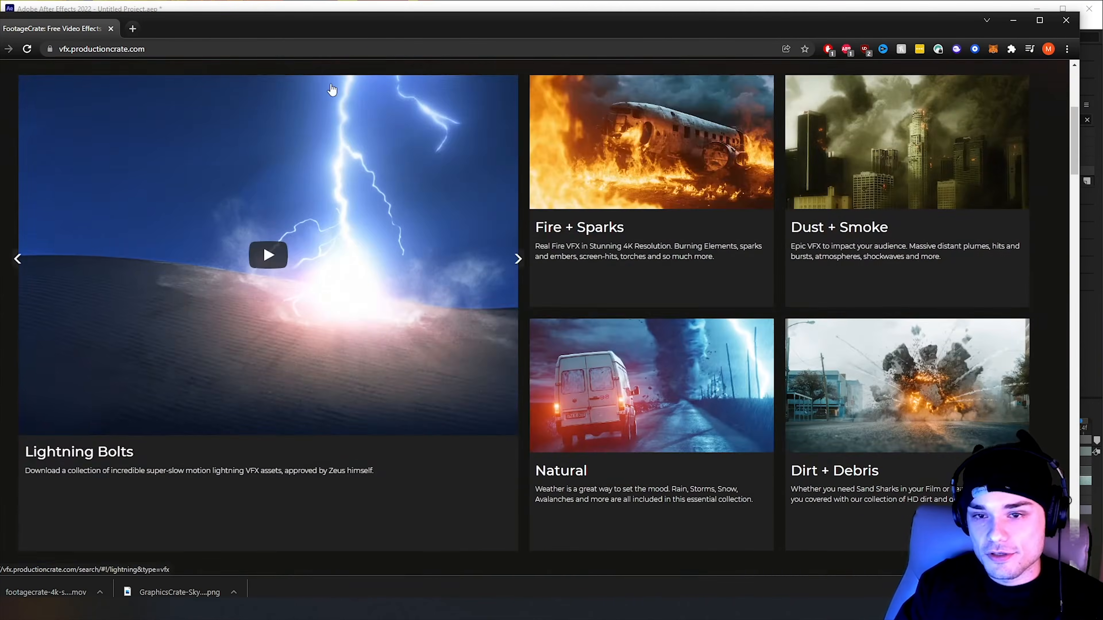
scroll(655, 132, up, 6)
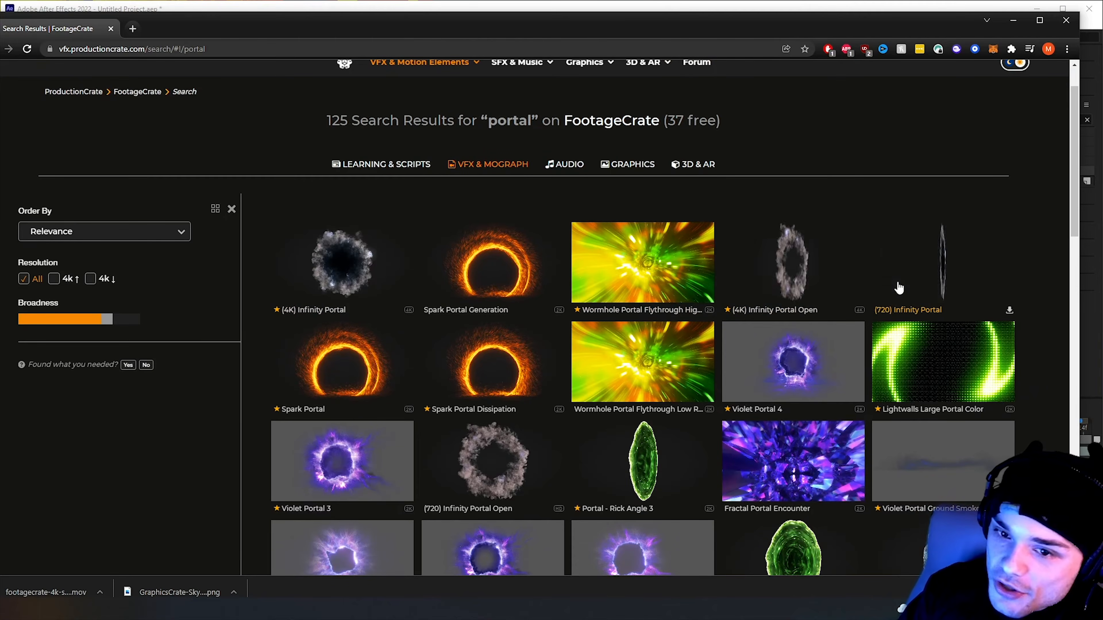
scroll(491, 376, down, 2)
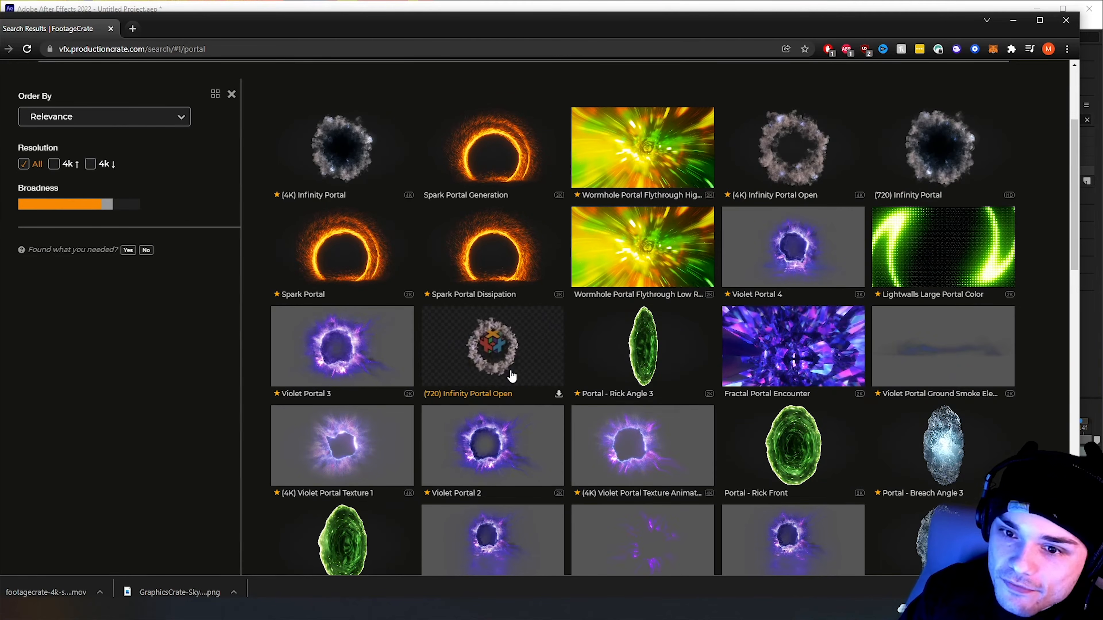
scroll(546, 375, up, 3)
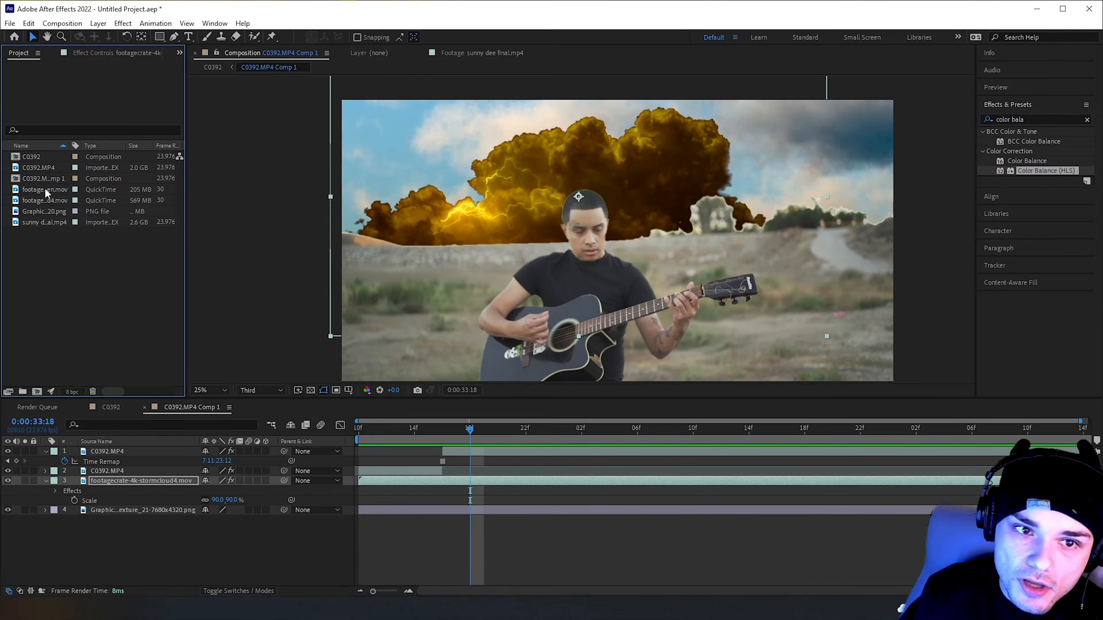
In After Effects, add the infinity-portal-open.mov clip directly above the stormcloud layer and below the C0392.MP4 layers
drag(43, 190, 266, 500)
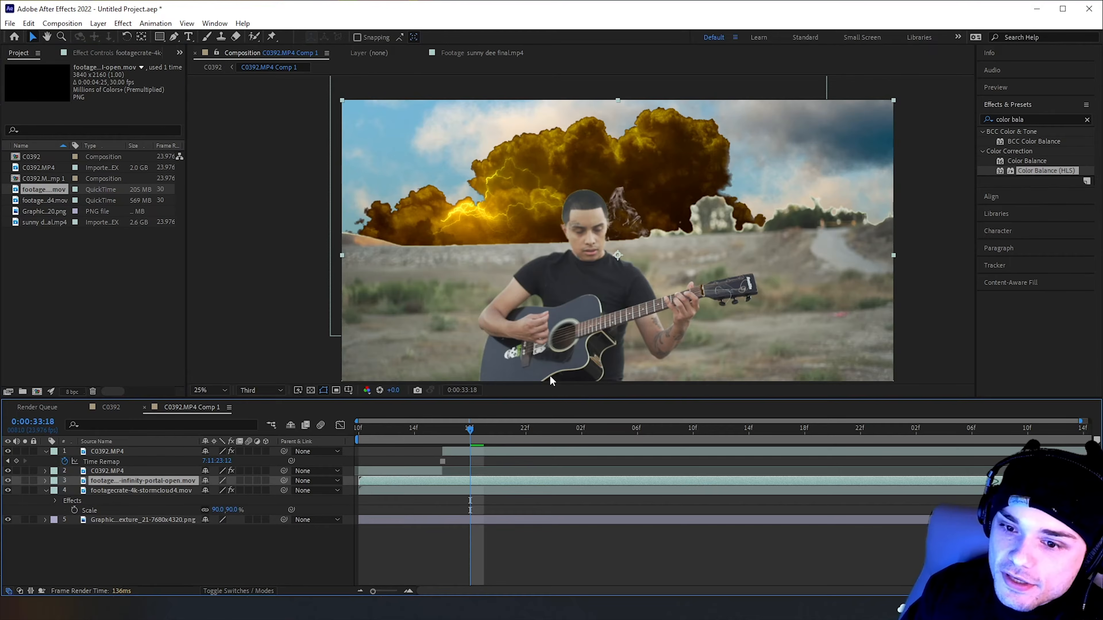
Move the infinity-portal-open.mov layer into the upper-right sky, beside the stormcloud, and scale it to 51%
drag(634, 229, 805, 118)
drag(518, 432, 679, 430)
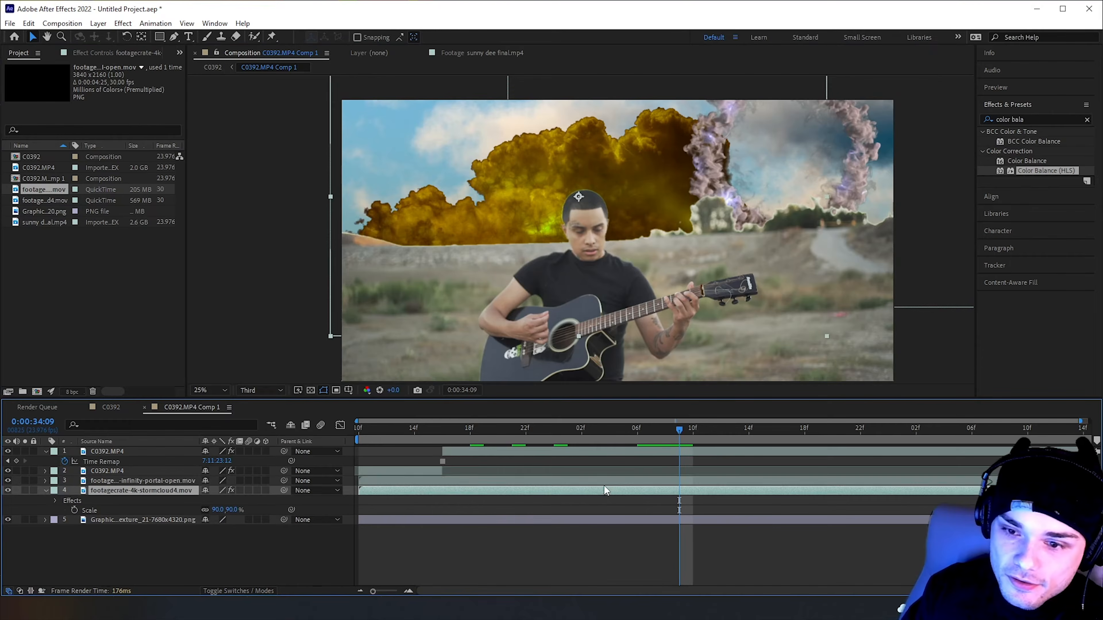
key(s)
mouse_move(220, 490)
mouse_down()
mouse_move(204, 490)
mouse_move(223, 493)
mouse_up()
Recolor the sky background image with Color Balance (HLS) at Hue 1x+188° and Saturation 9, and compare the look with sunny dee final.mp4
click(762, 137)
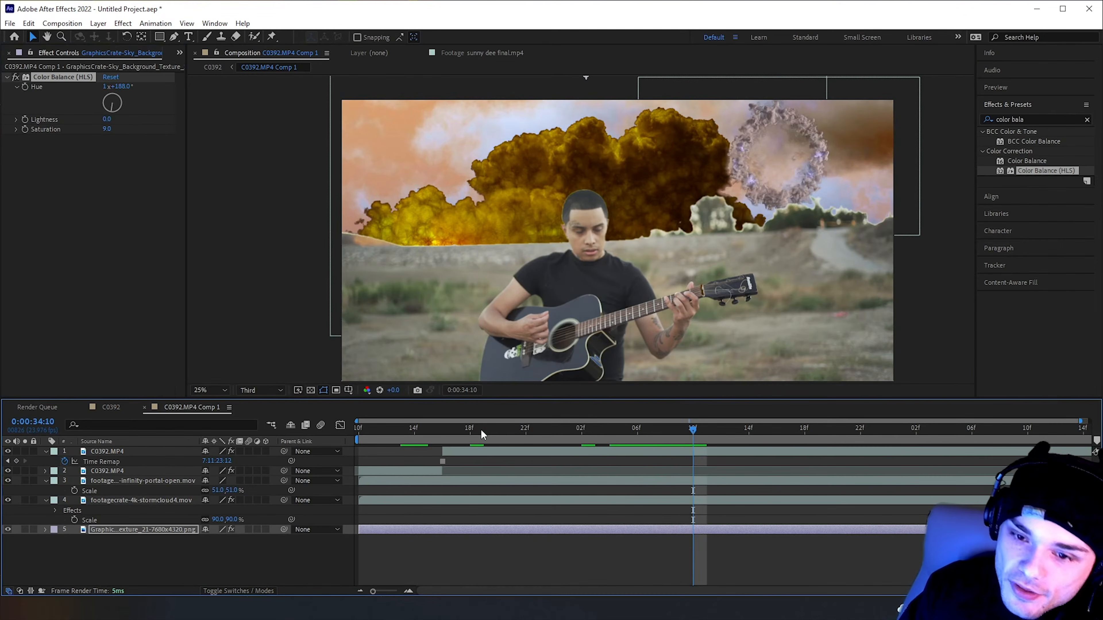
drag(450, 432, 755, 435)
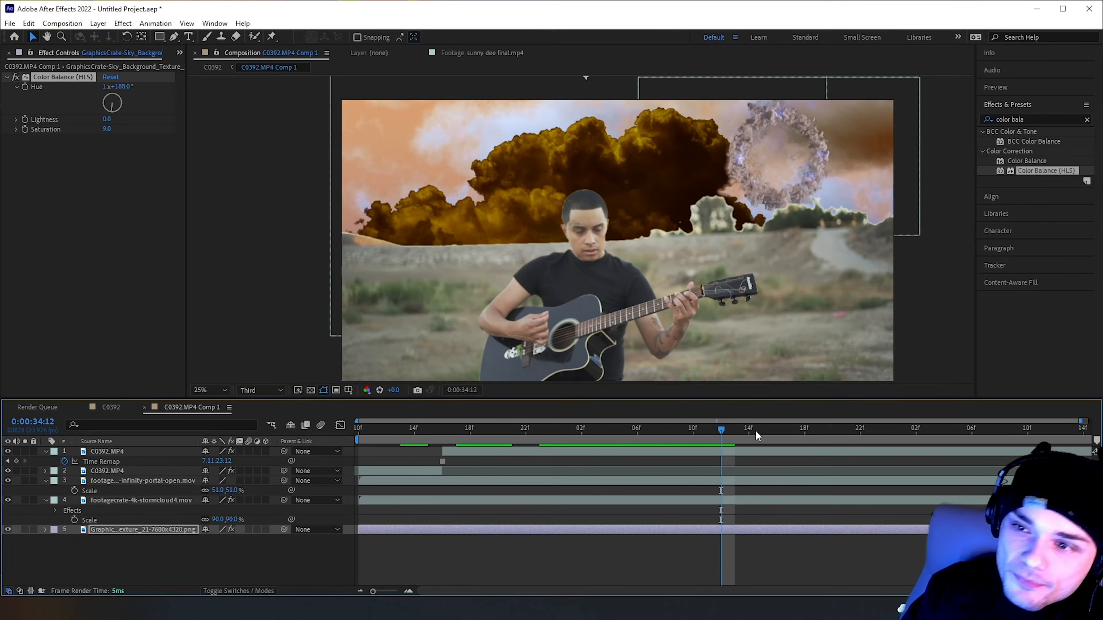
drag(1040, 168, 1017, 173)
click(514, 58)
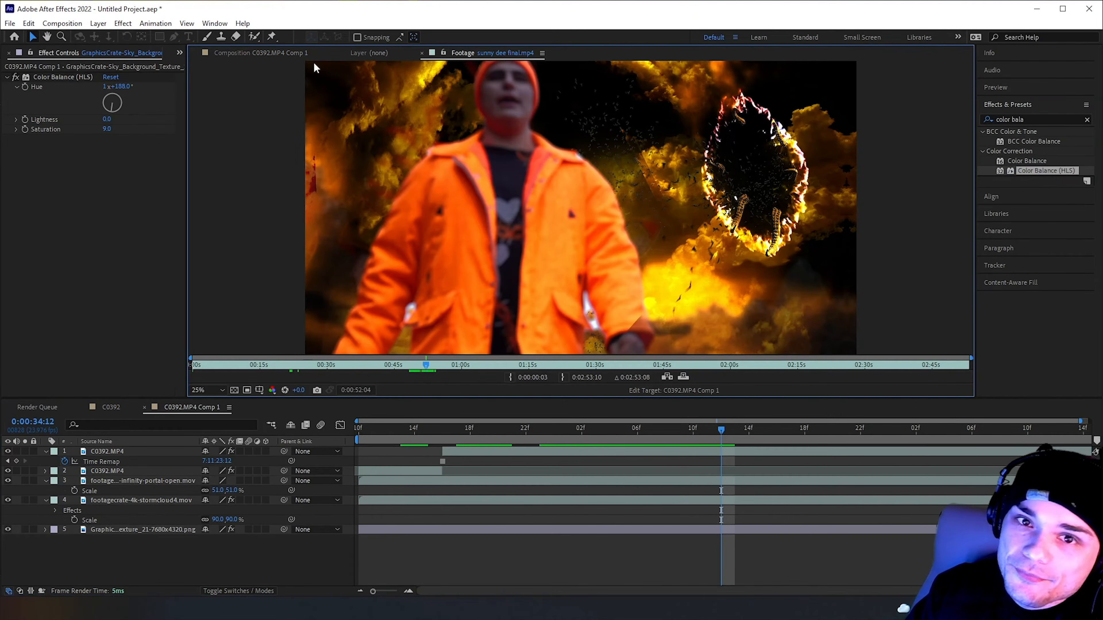
click(299, 53)
Apply Color Balance (HLS) to the infinity-portal-open.mov layer with Hue 1x+37° and Saturation 44
drag(1033, 174, 134, 482)
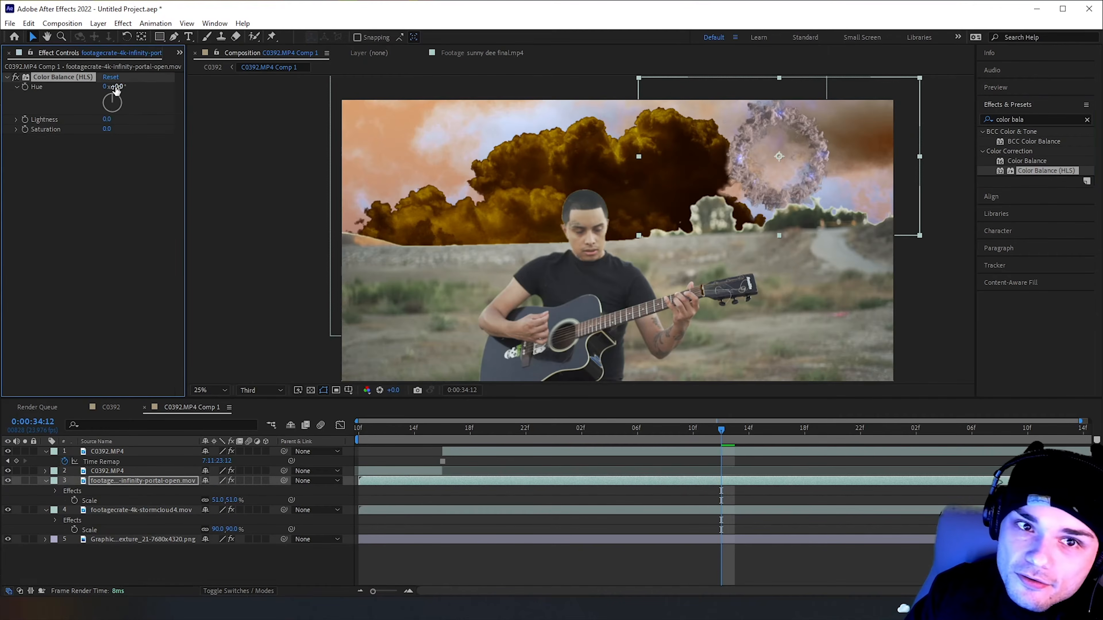
drag(115, 88, 300, 113)
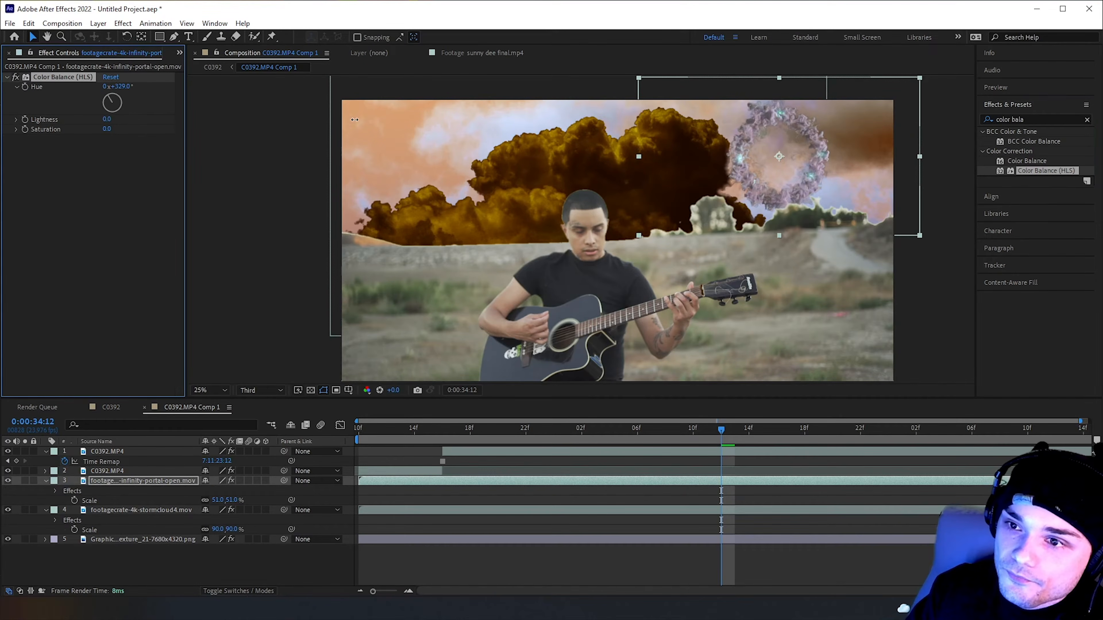
drag(125, 133, 169, 138)
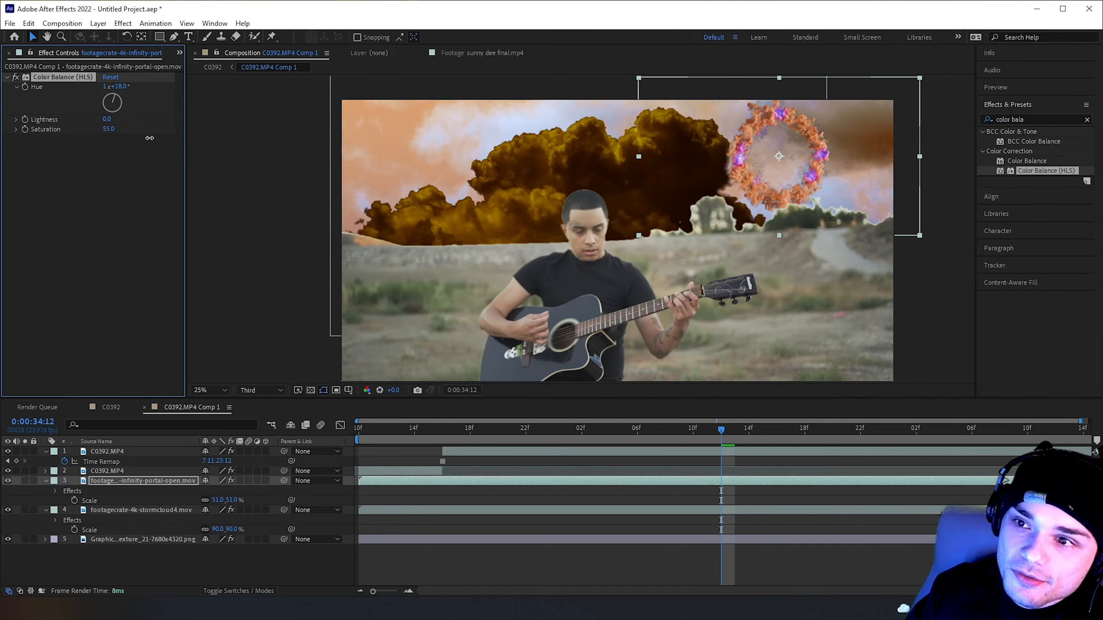
mouse_move(123, 89)
mouse_down()
mouse_move(111, 87)
mouse_move(158, 97)
mouse_move(130, 97)
mouse_move(141, 99)
mouse_up()
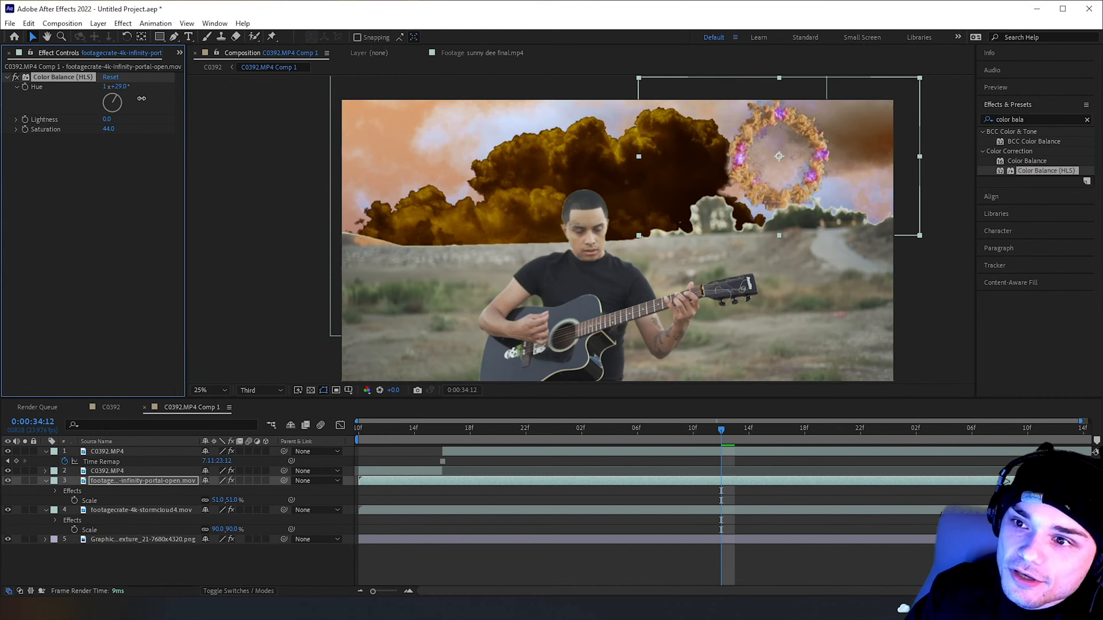
mouse_move(119, 92)
mouse_down()
mouse_move(162, 103)
mouse_move(116, 98)
mouse_move(137, 104)
mouse_up()
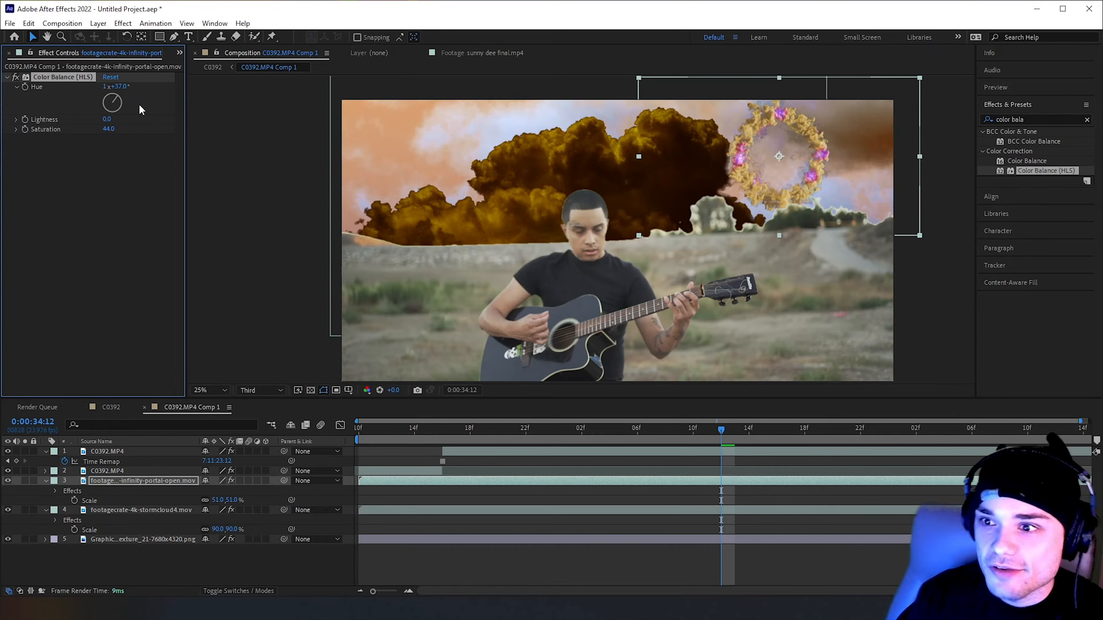
Try the Subtract blending mode on the portal layer and scrub through the portal's opening
click(761, 431)
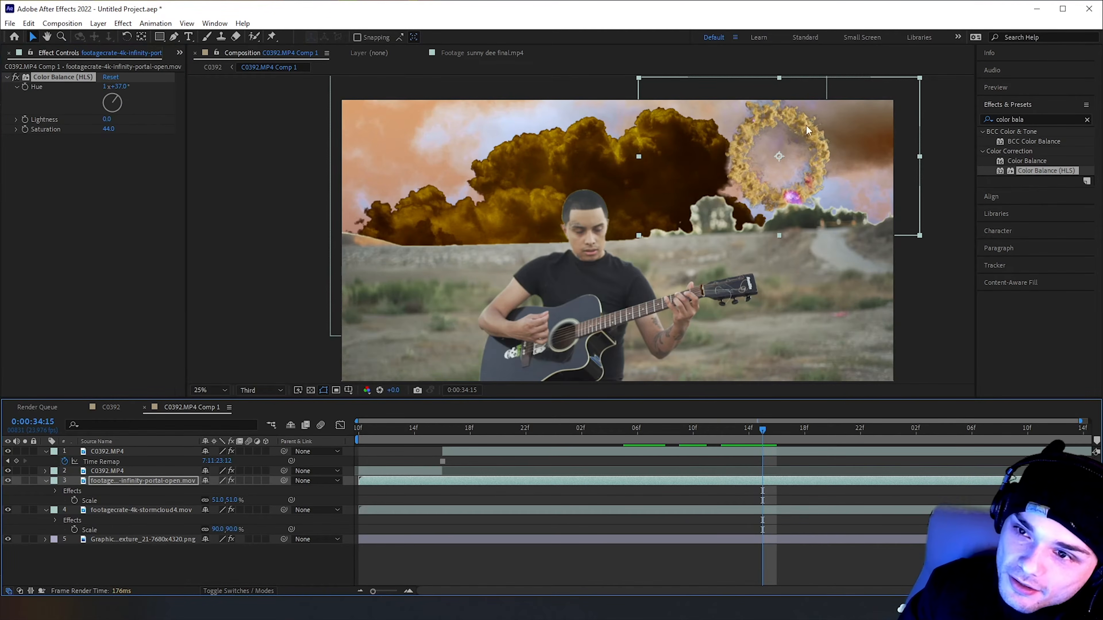
drag(612, 432, 498, 455)
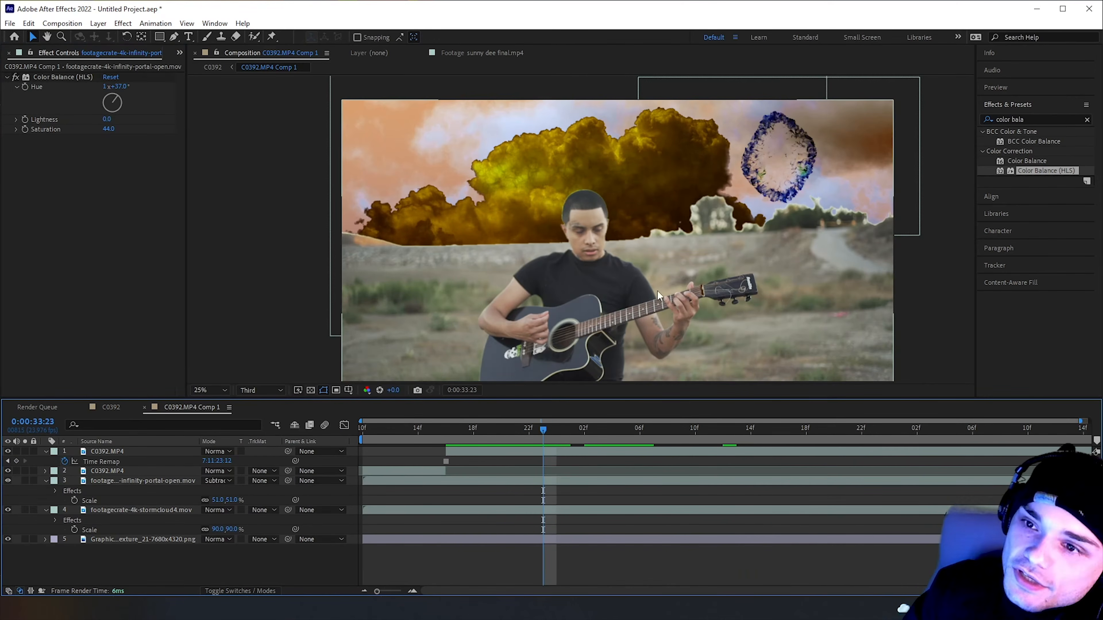
Create a new solid layer in the composition with its color set to black
right_click(267, 568)
right_click(201, 564)
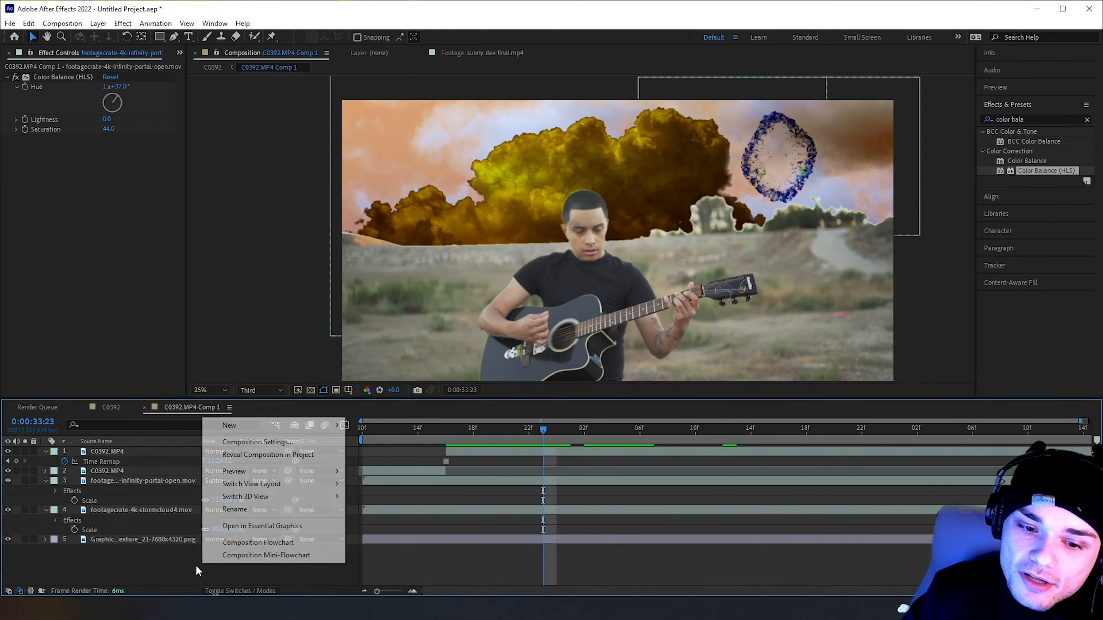
mouse_move(269, 425)
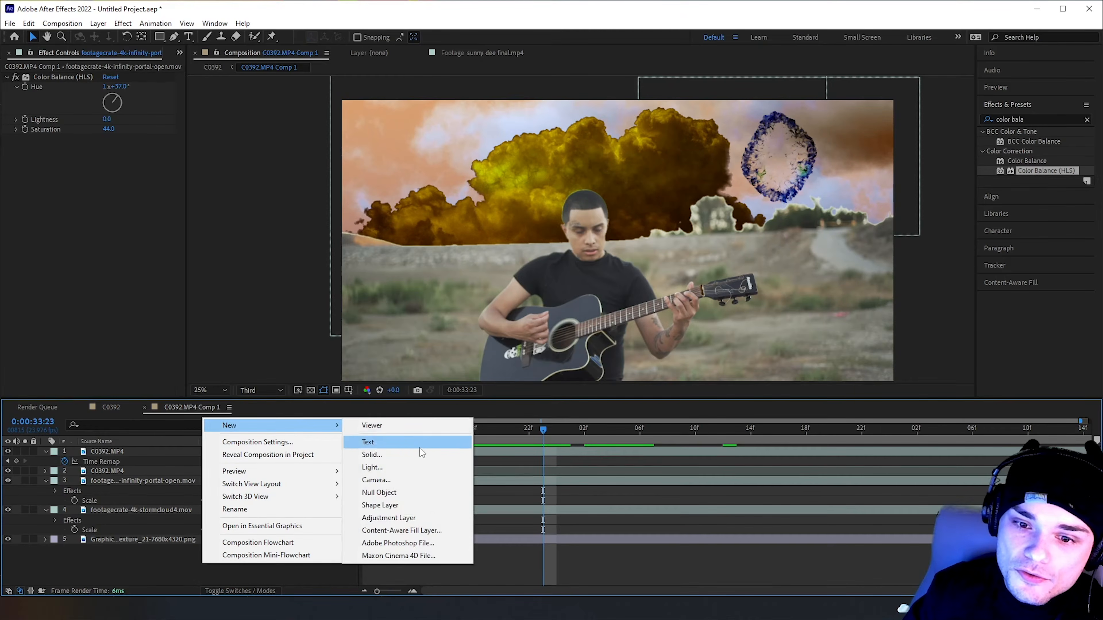
click(415, 455)
click(5, 373)
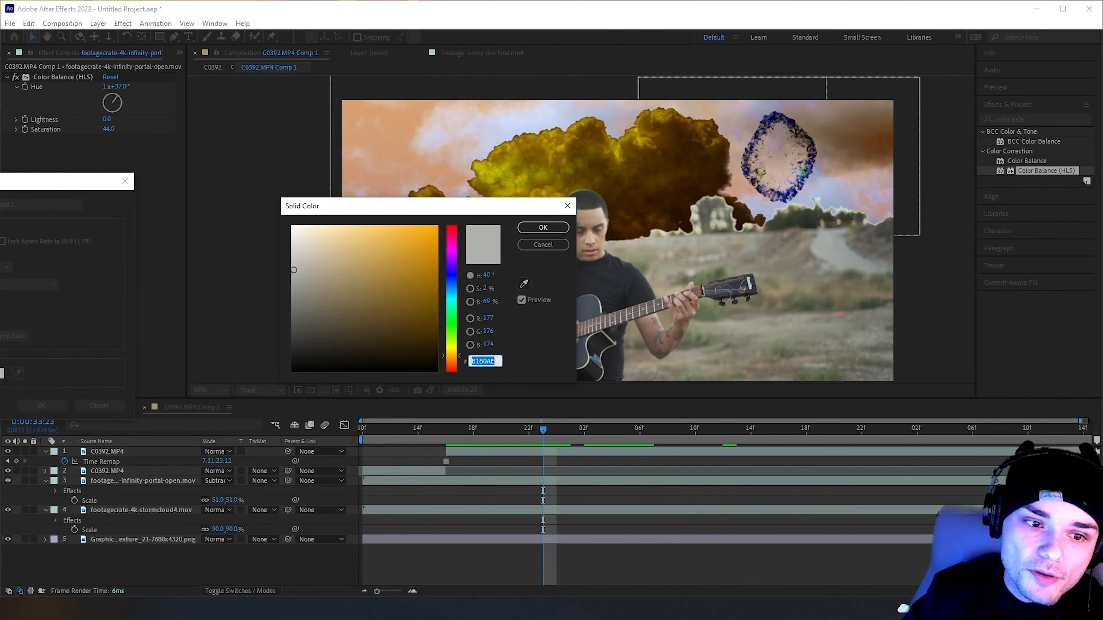
drag(426, 240, 419, 386)
click(529, 228)
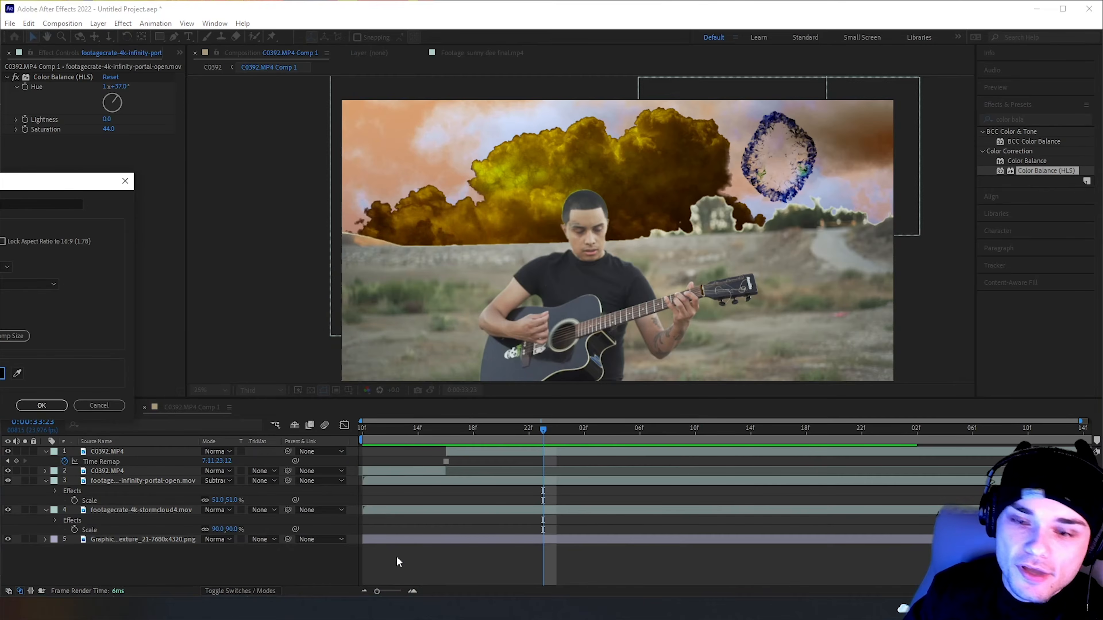
drag(56, 182, 341, 203)
click(325, 427)
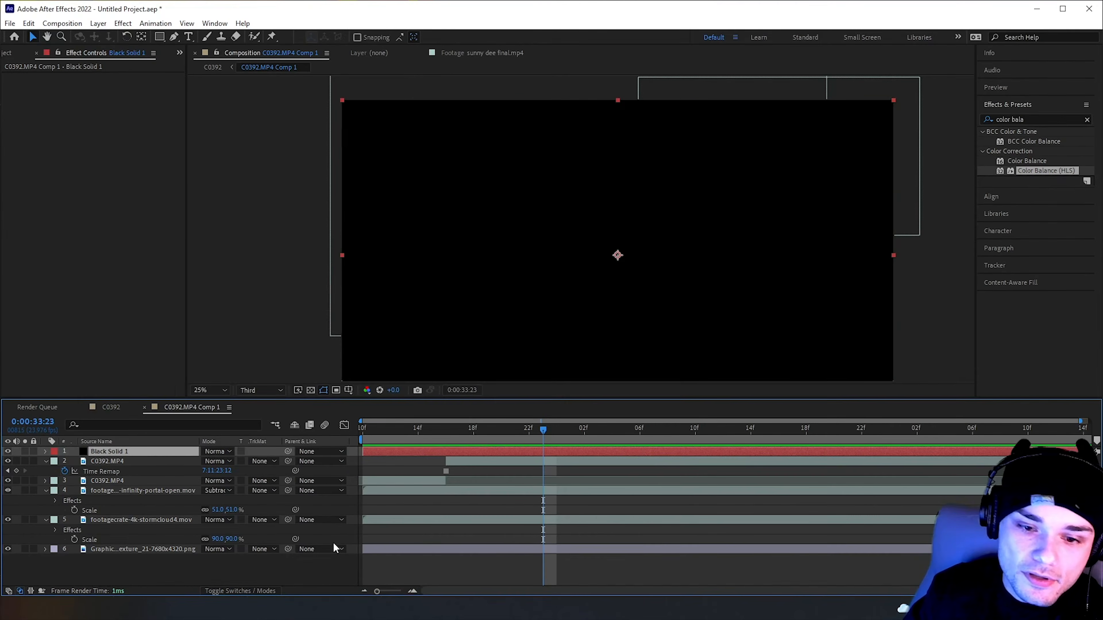
At 0:00:33:16, draw a tall elliptical mask on the black solid over the guitarist's face
drag(482, 428, 444, 436)
drag(161, 37, 203, 60)
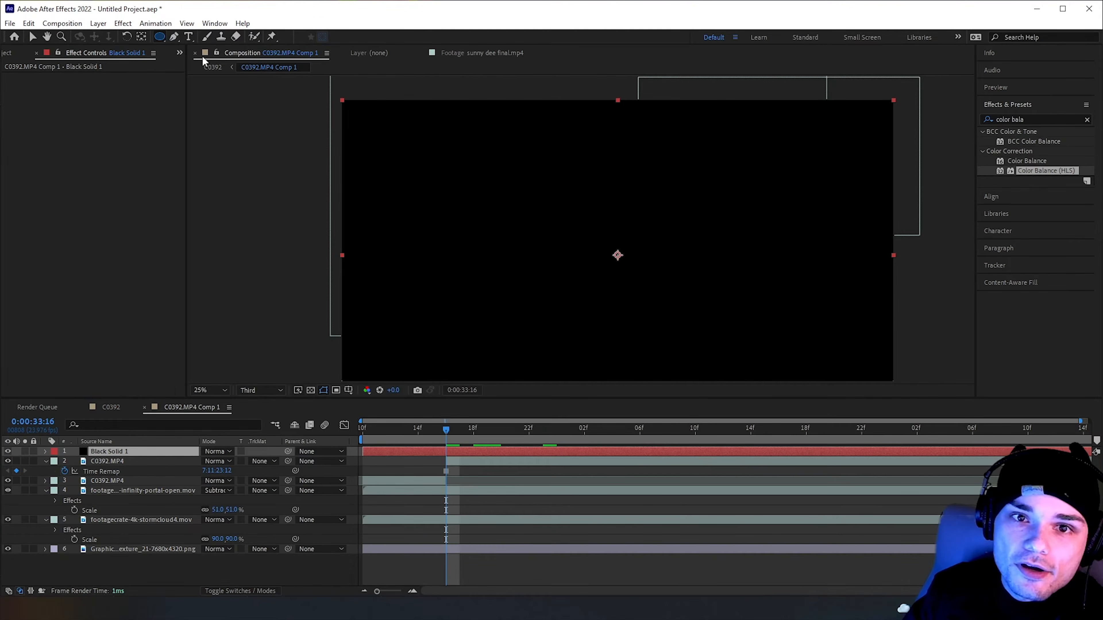
drag(560, 201, 613, 270)
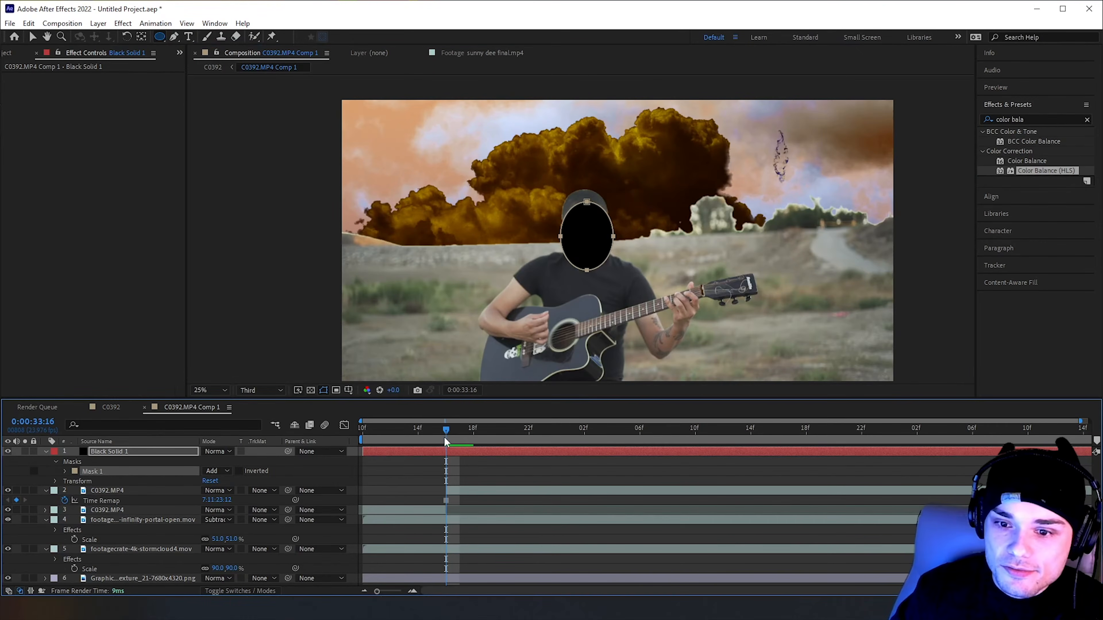
Move the solid's mask onto the barely open portal and reshape its points into a narrow vertical slit
key(v)
drag(588, 231, 722, 173)
click(588, 203)
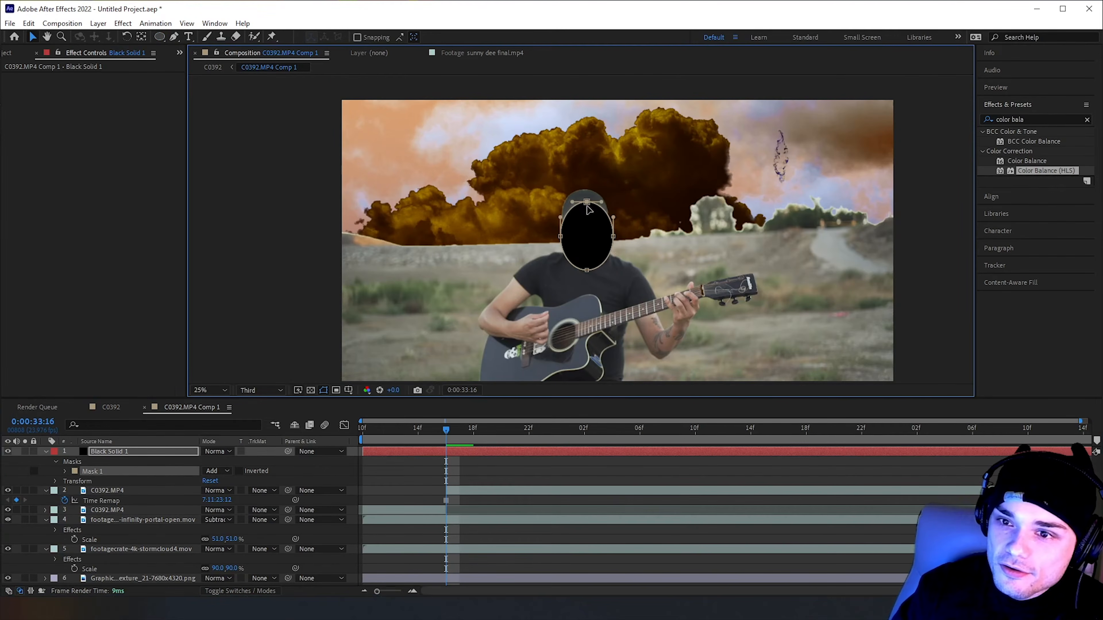
drag(582, 206, 790, 162)
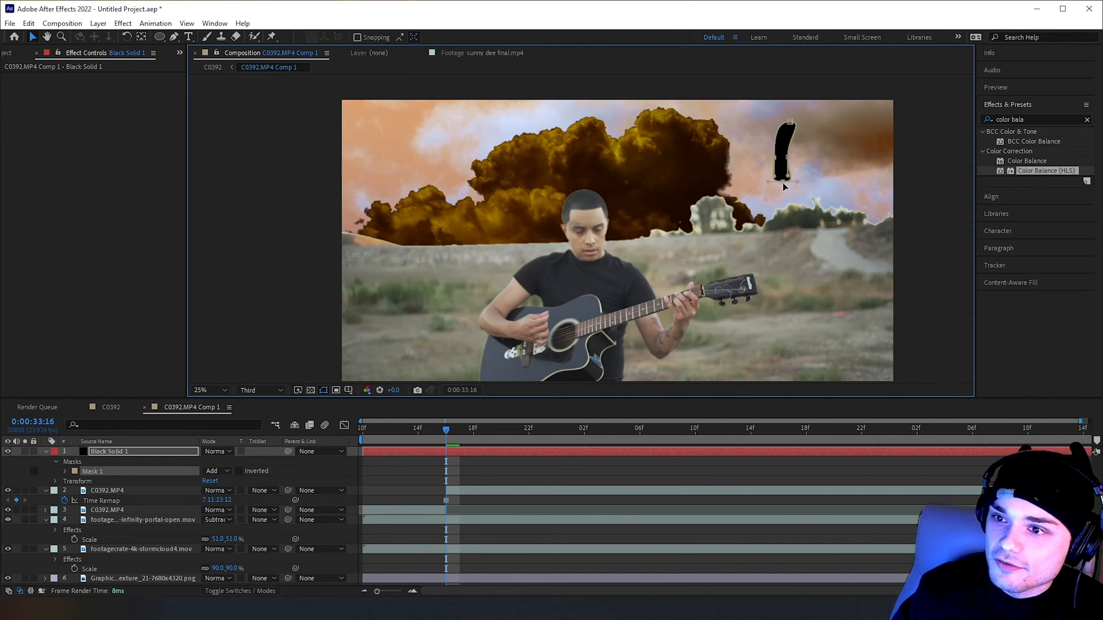
drag(797, 181, 778, 179)
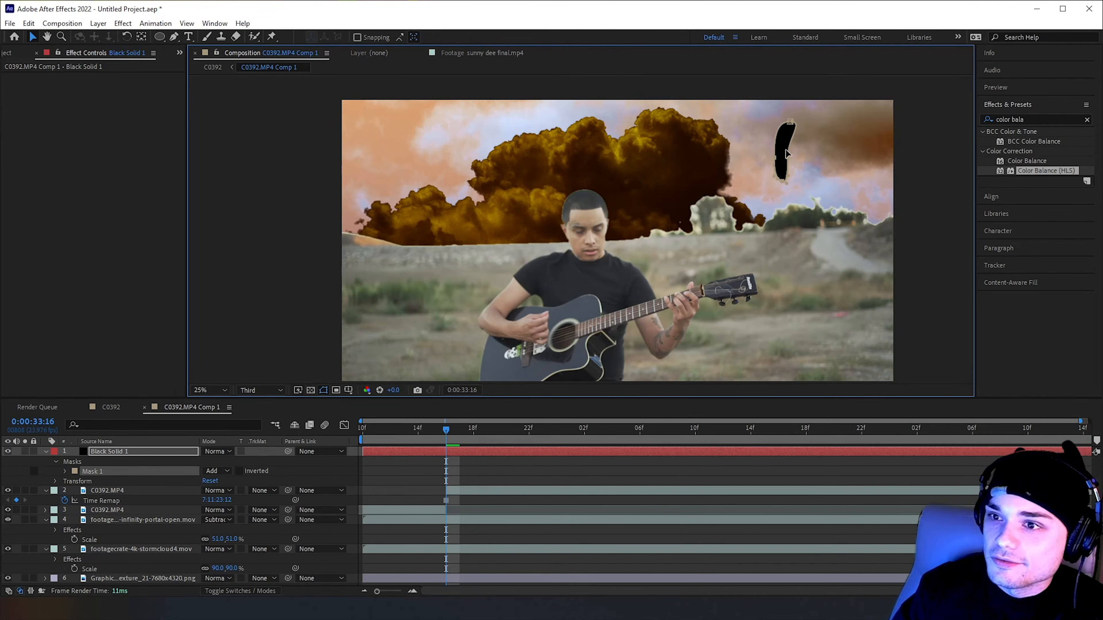
drag(790, 125, 777, 144)
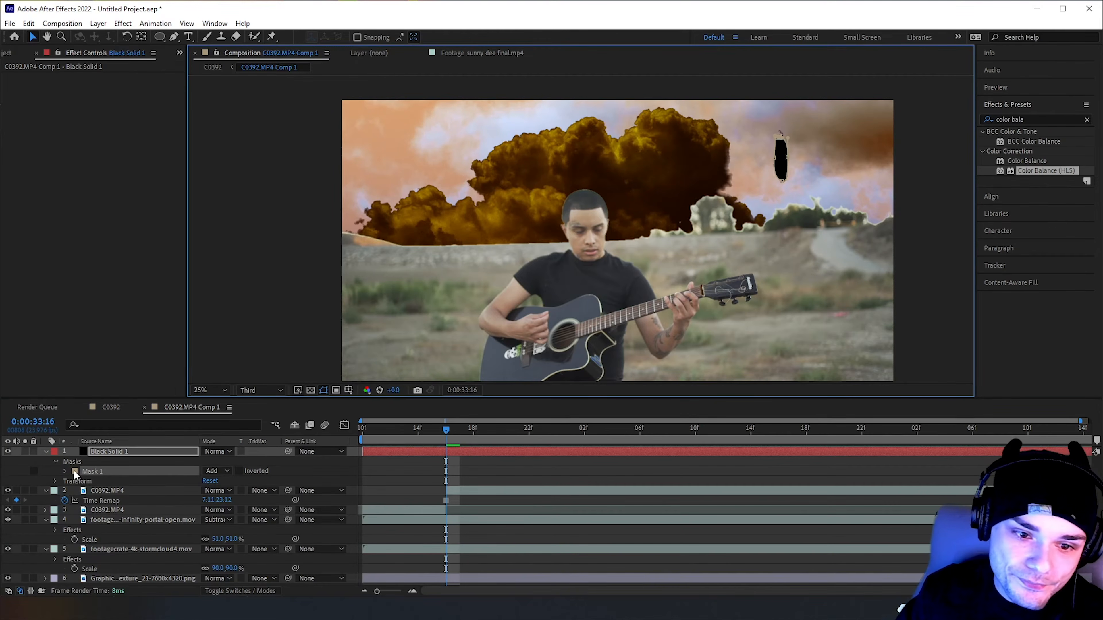
Move the black solid directly below the portal layer, above the stormcloud, and return the portal's blending mode to Normal
click(65, 471)
scroll(749, 161, up, 2)
drag(752, 163, 346, 271)
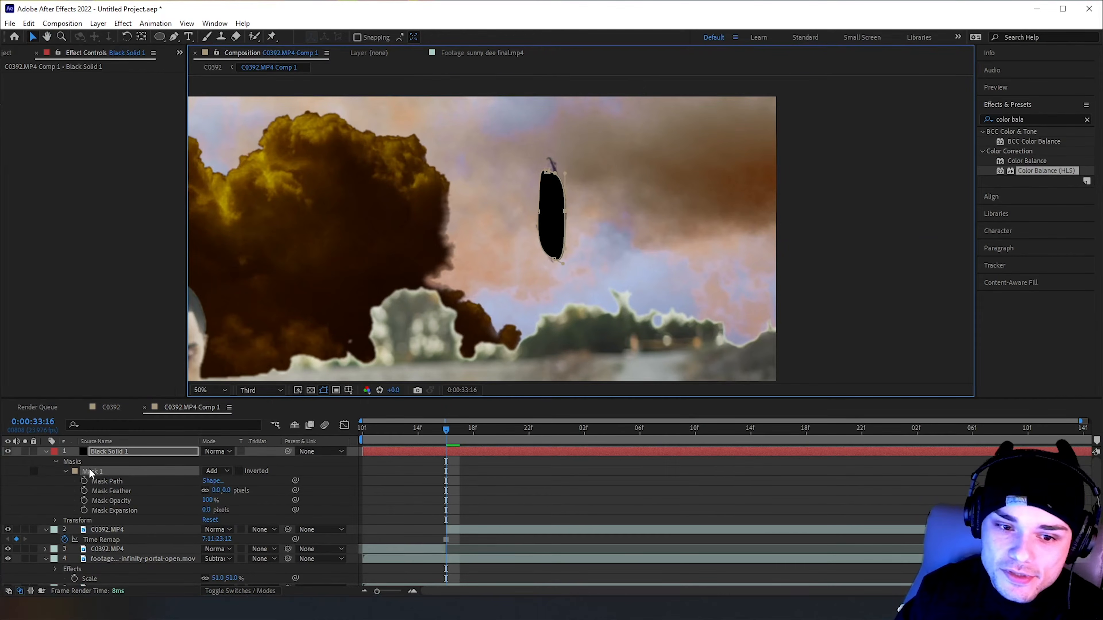
key(ctrl+t)
drag(117, 454, 115, 574)
scroll(66, 555, down, 2)
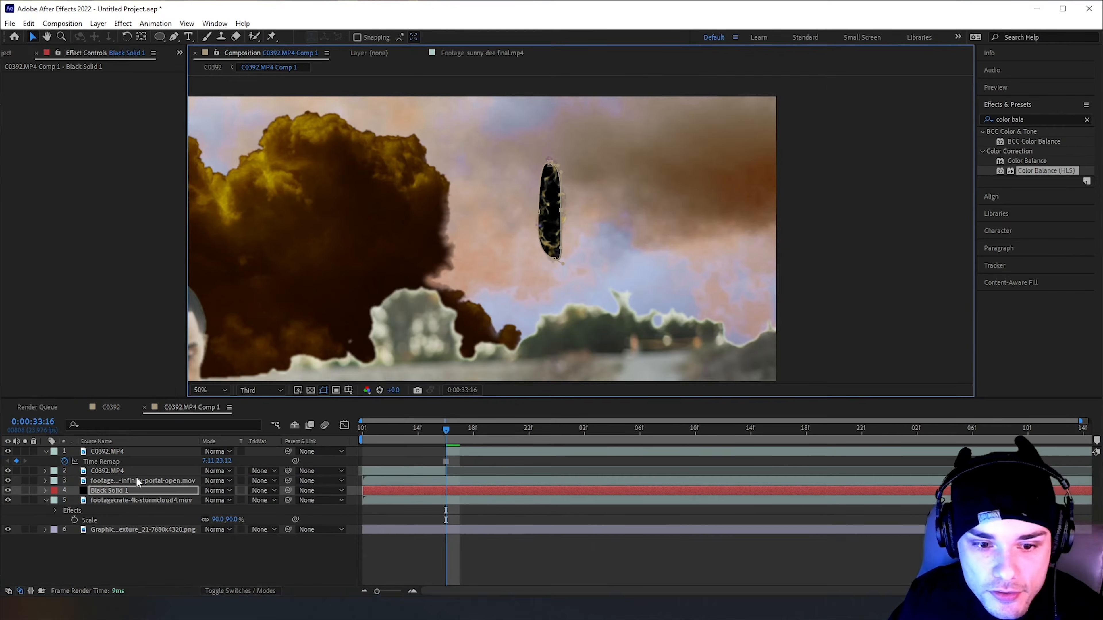
click(133, 489)
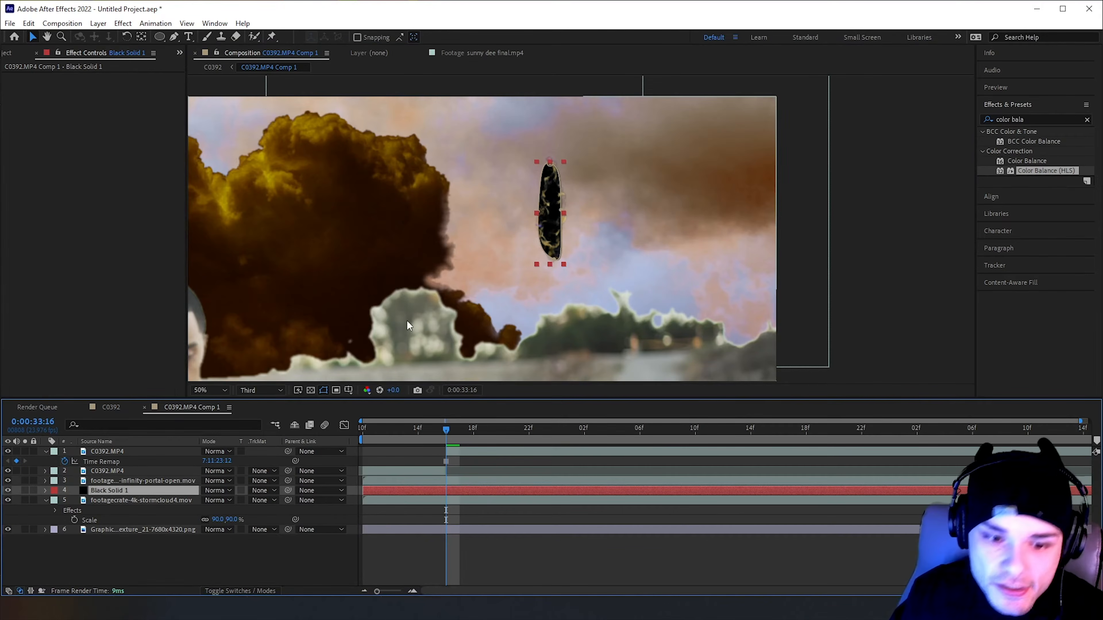
Keyframe the solid's Mask Path at 0:00:33:16, and at 0:00:33:23 widen the mask on all four sides to fill the portal ring
key(m)
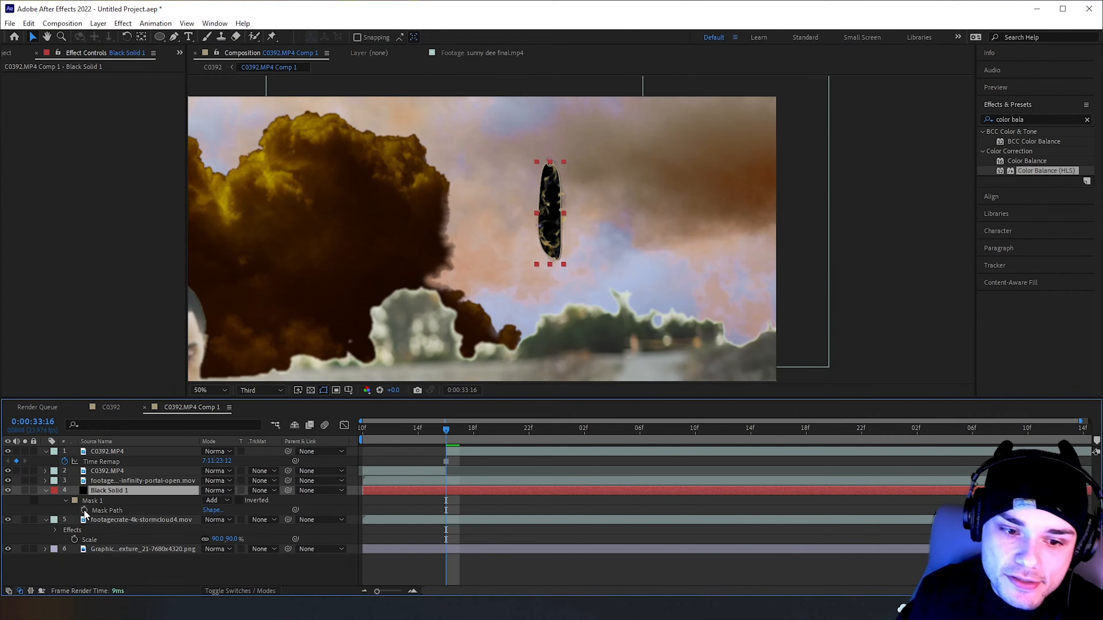
click(84, 511)
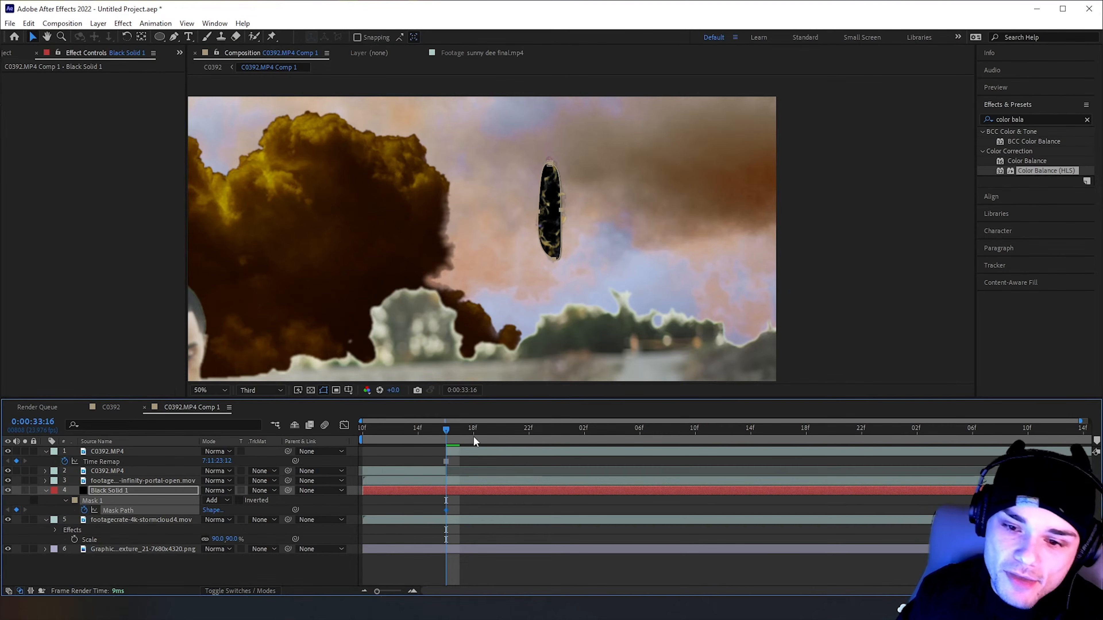
drag(450, 435, 543, 434)
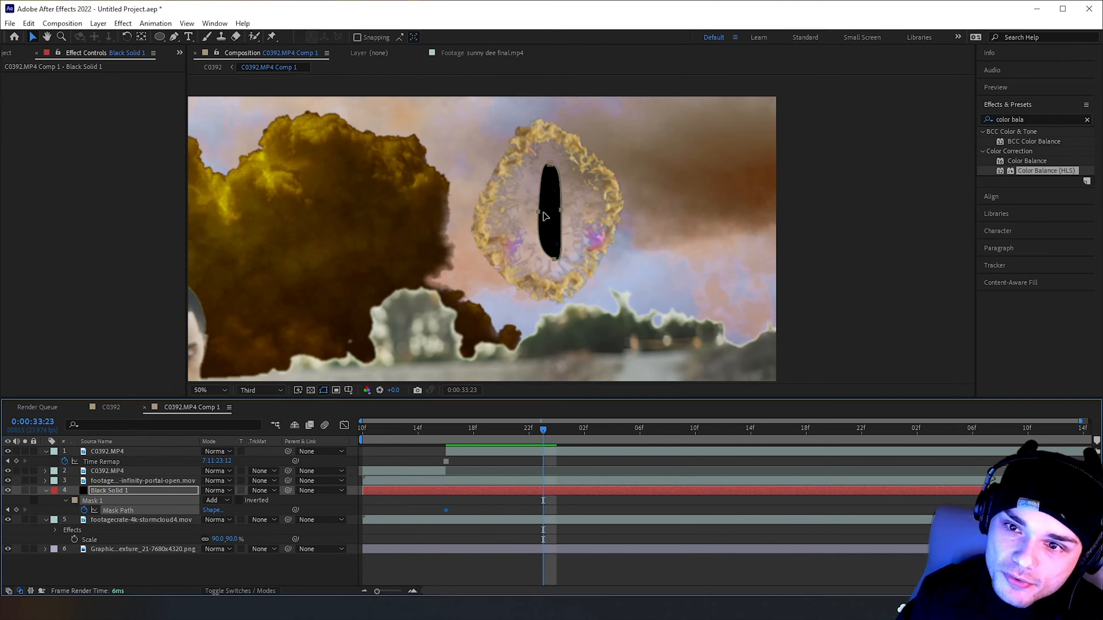
drag(539, 211, 486, 209)
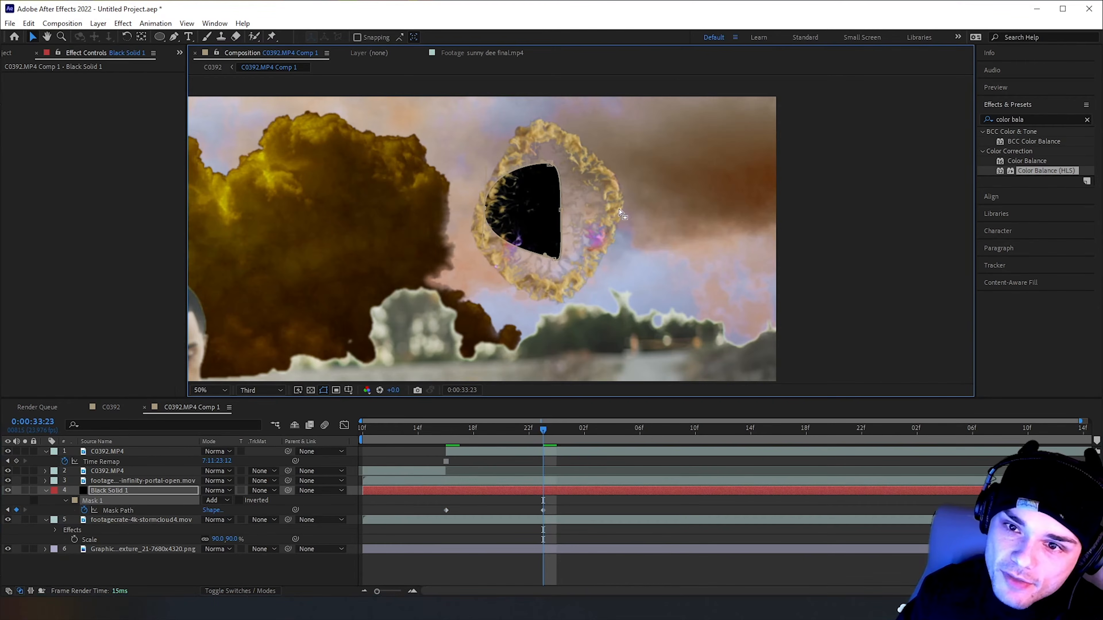
drag(560, 213, 616, 209)
drag(549, 165, 545, 127)
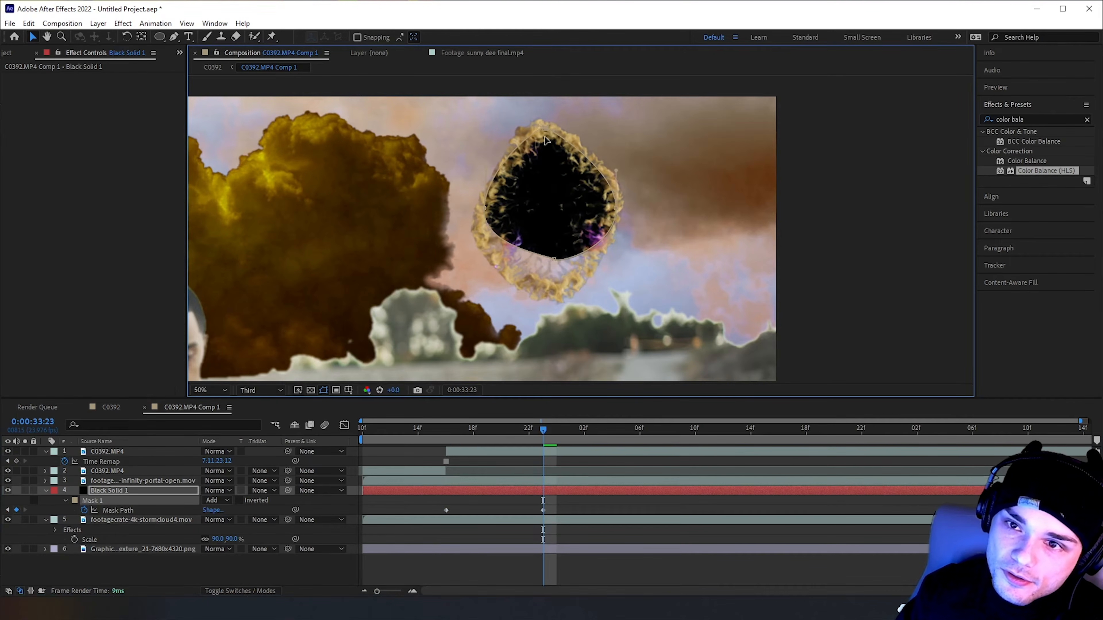
drag(553, 259, 549, 293)
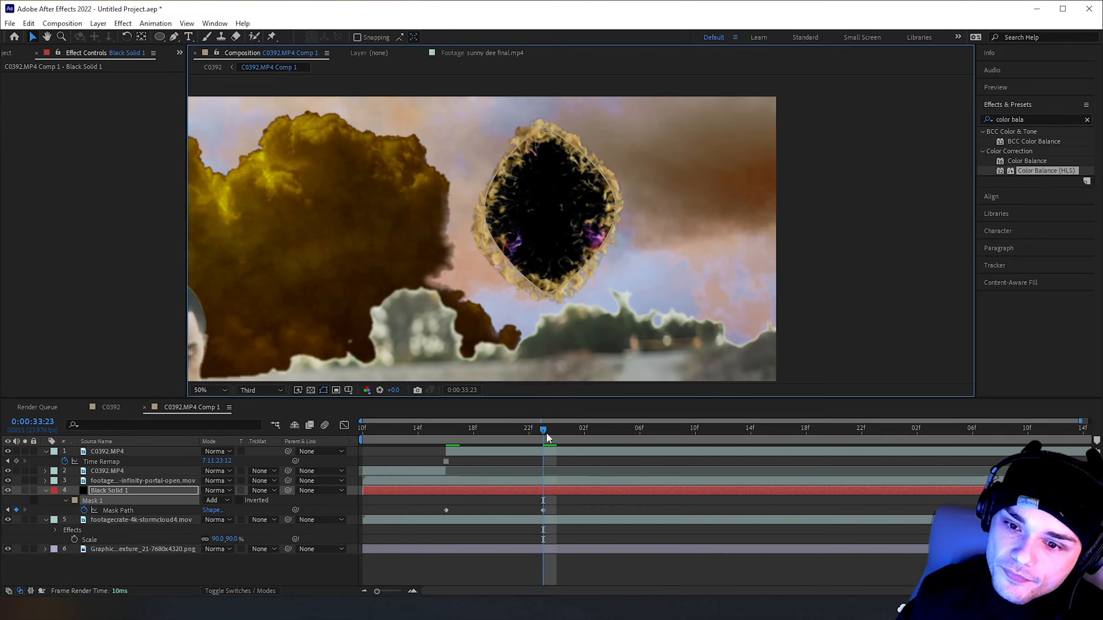
At 0:00:34:06, add another Mask Path keyframe by pulling the mask points outward to fill the wider portal ring
drag(547, 435, 638, 437)
click(487, 208)
drag(486, 208, 475, 209)
drag(545, 127, 546, 124)
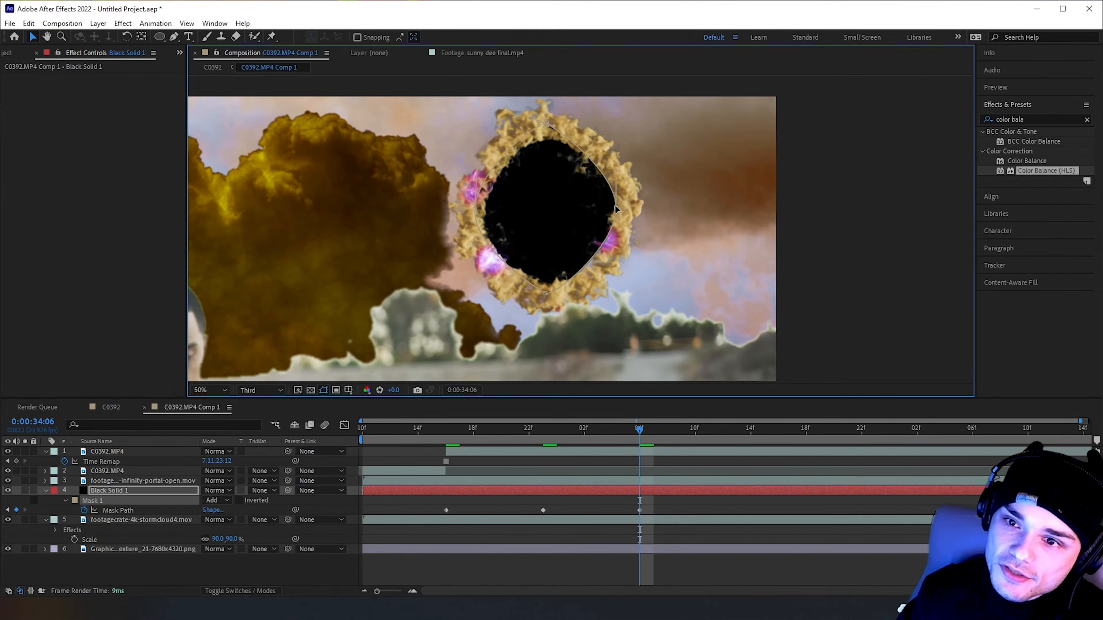
drag(615, 209, 621, 212)
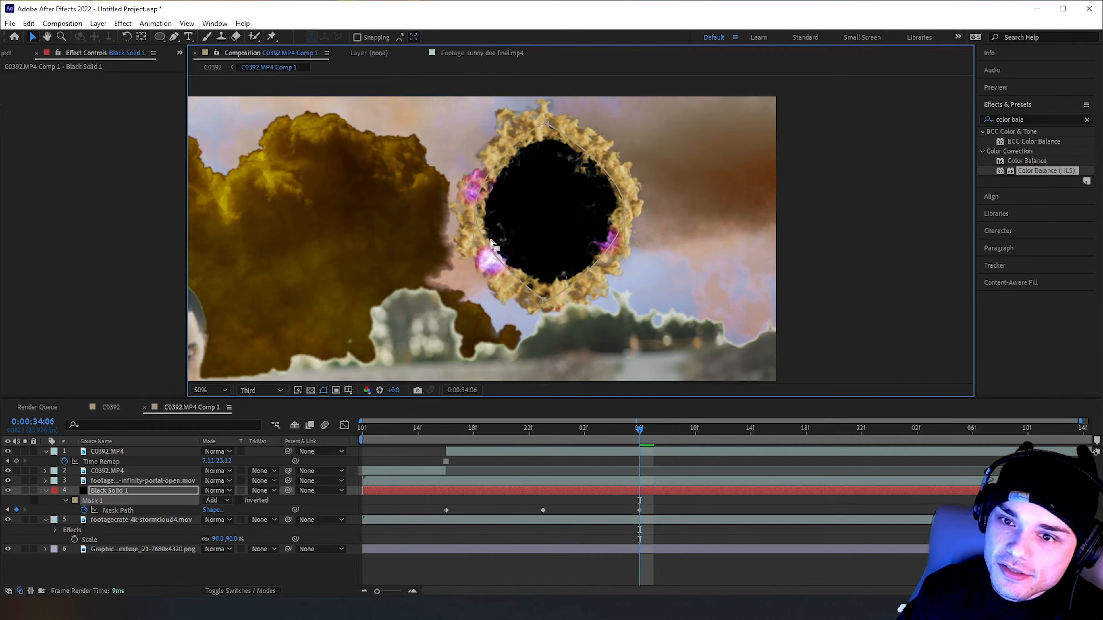
Preview the portal with its black center over the full shot by scrubbing to 0:00:34:20
key(comma)
click(554, 203)
click(823, 240)
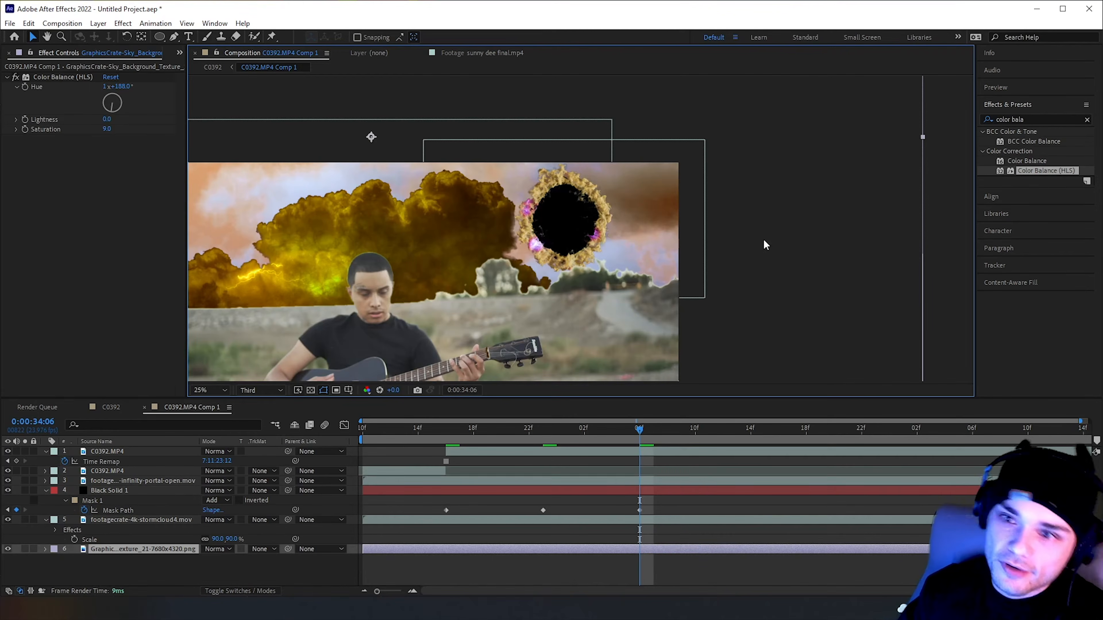
drag(639, 430, 844, 451)
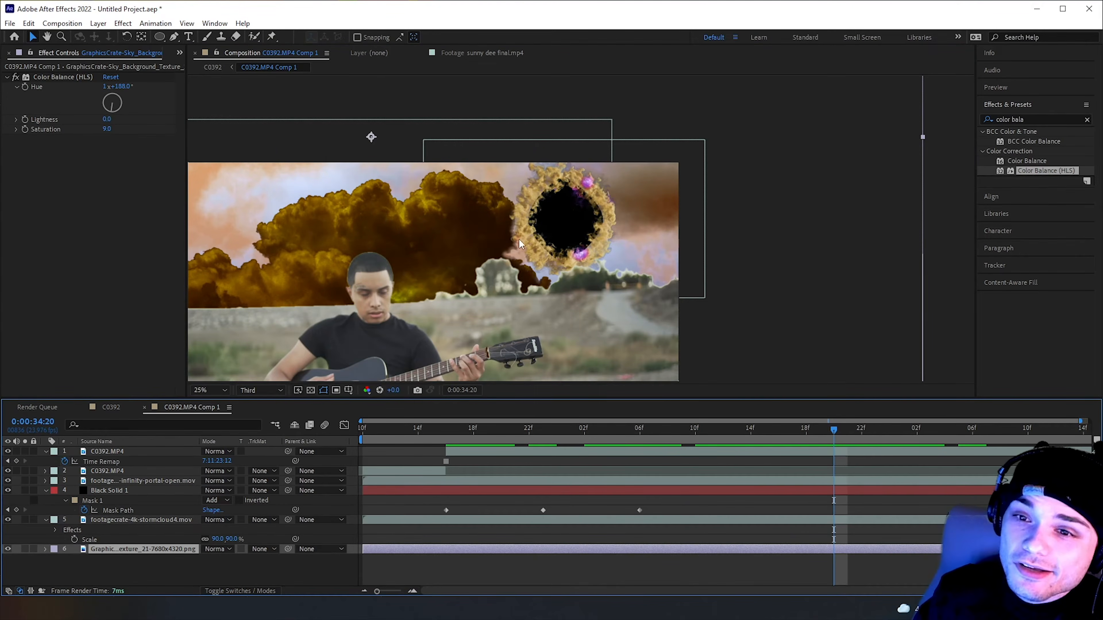
Scrub through the portal opening between 0:00:33:23 and 0:00:34:20 to check how the black center follows the ring
drag(586, 489, 885, 449)
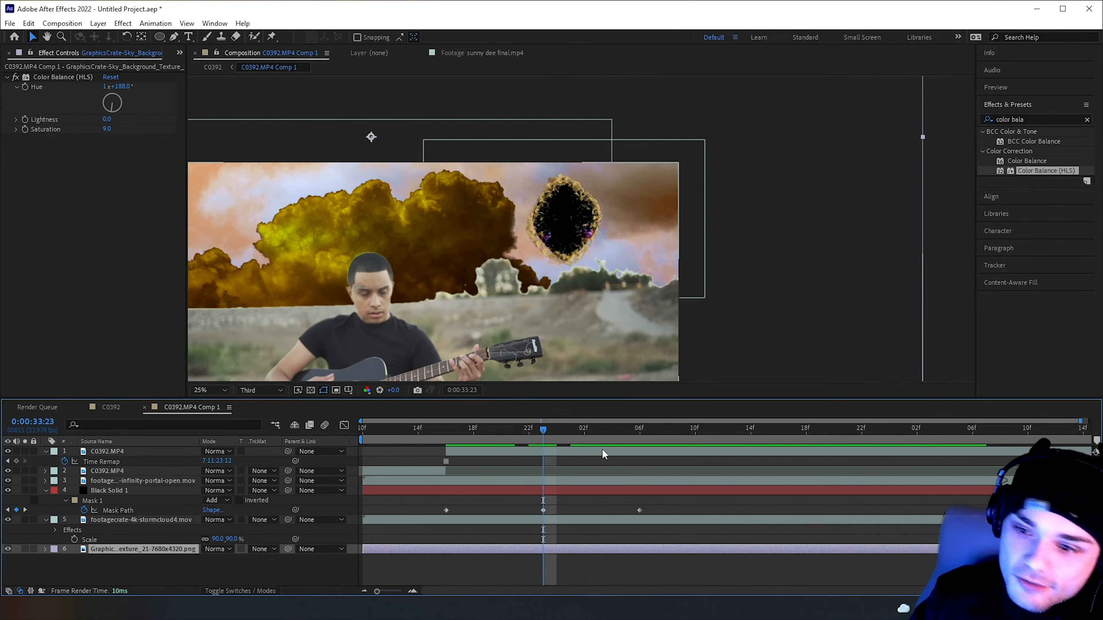
click(834, 429)
drag(962, 436, 682, 451)
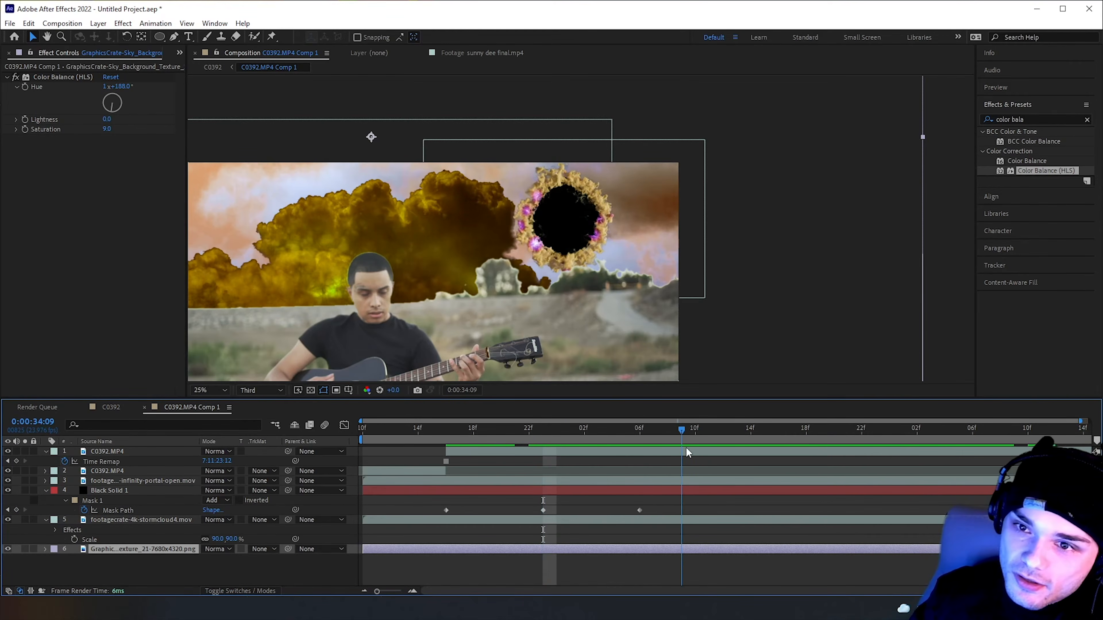
scroll(514, 295, down, 2)
drag(421, 435, 682, 434)
click(556, 429)
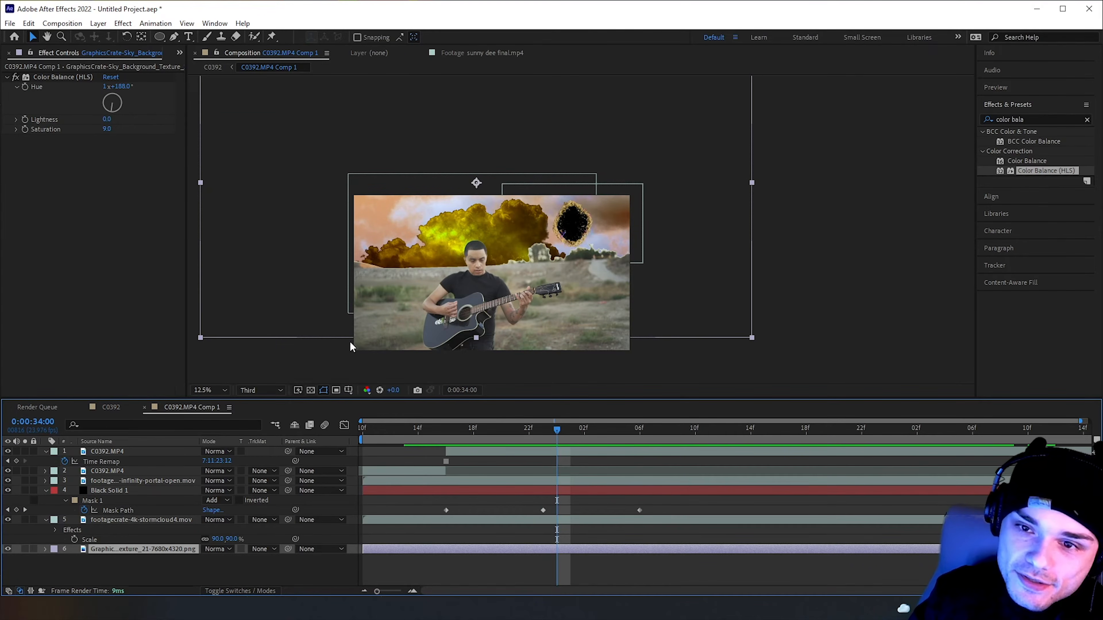
click(445, 510)
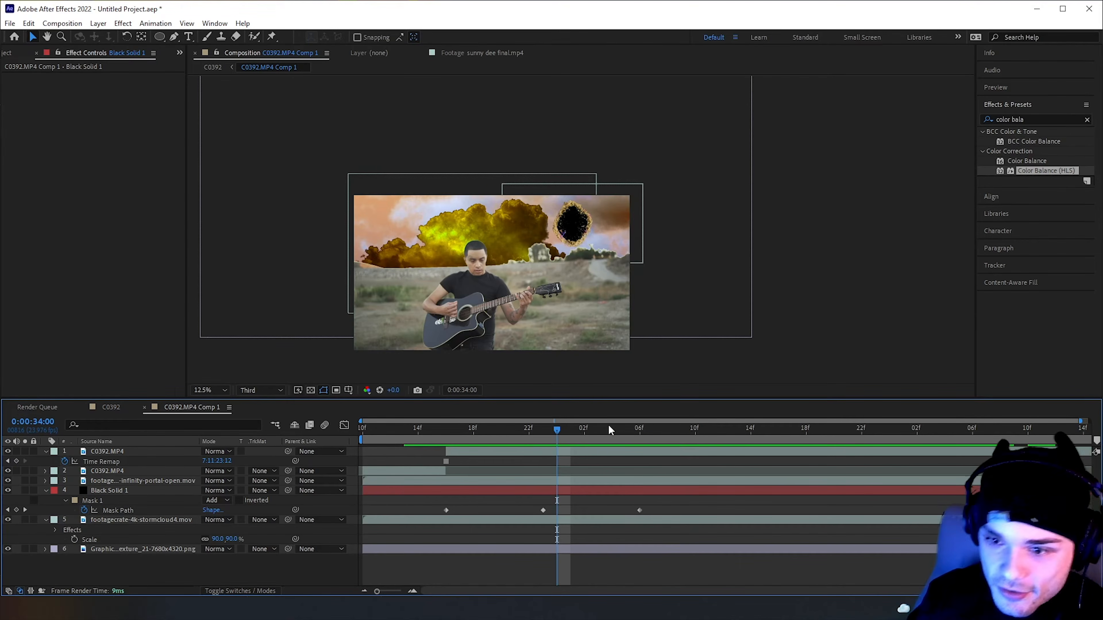
click(655, 433)
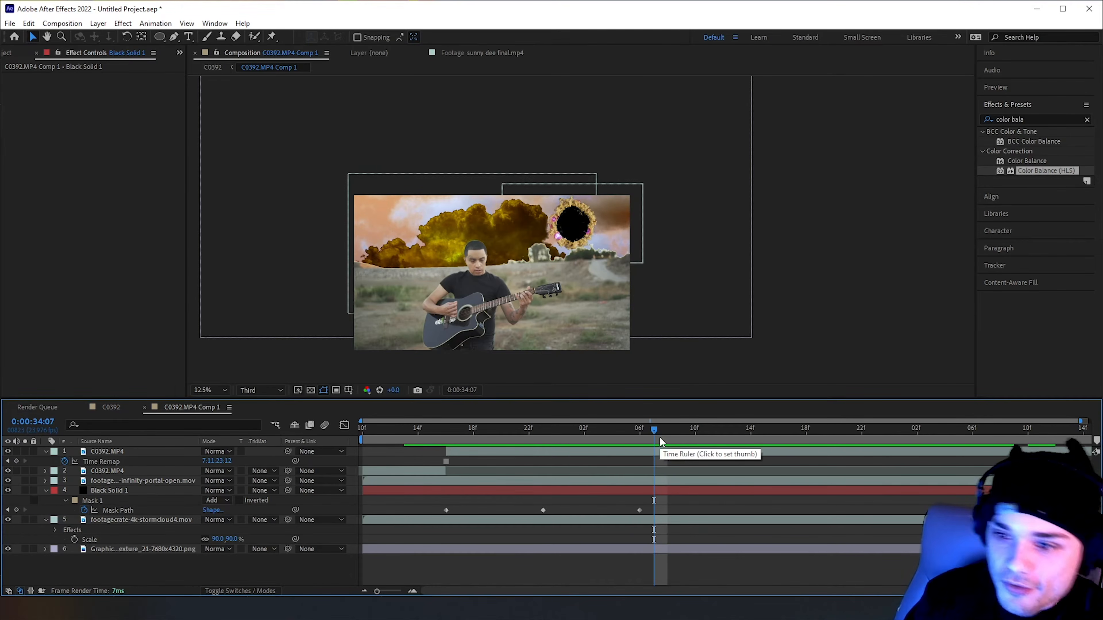
click(820, 431)
scroll(716, 369, up, 1)
drag(820, 432, 679, 426)
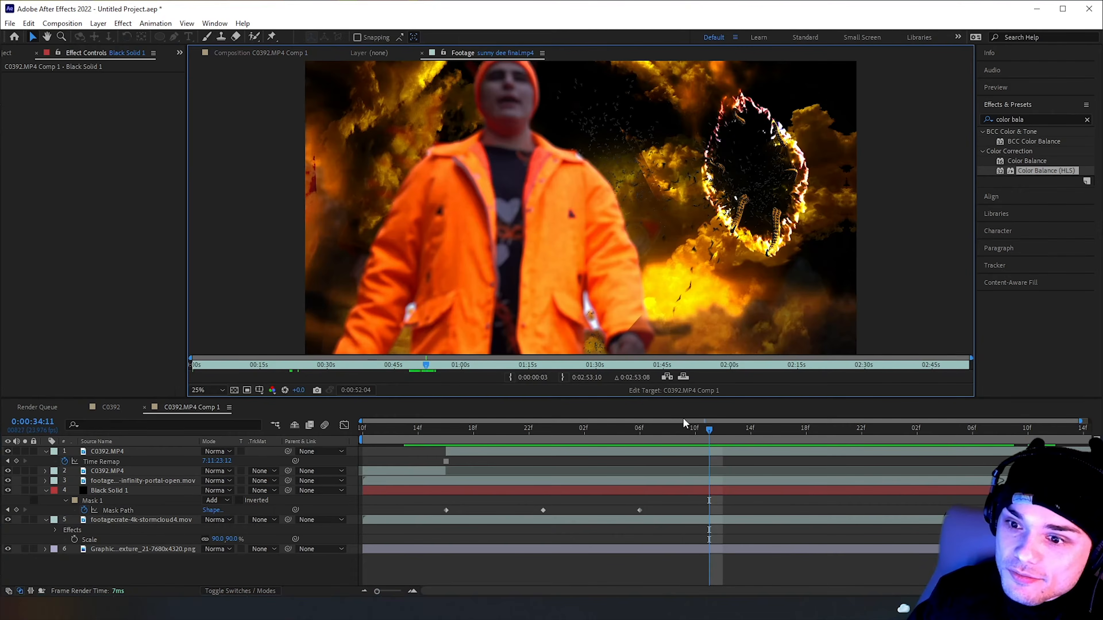
click(710, 427)
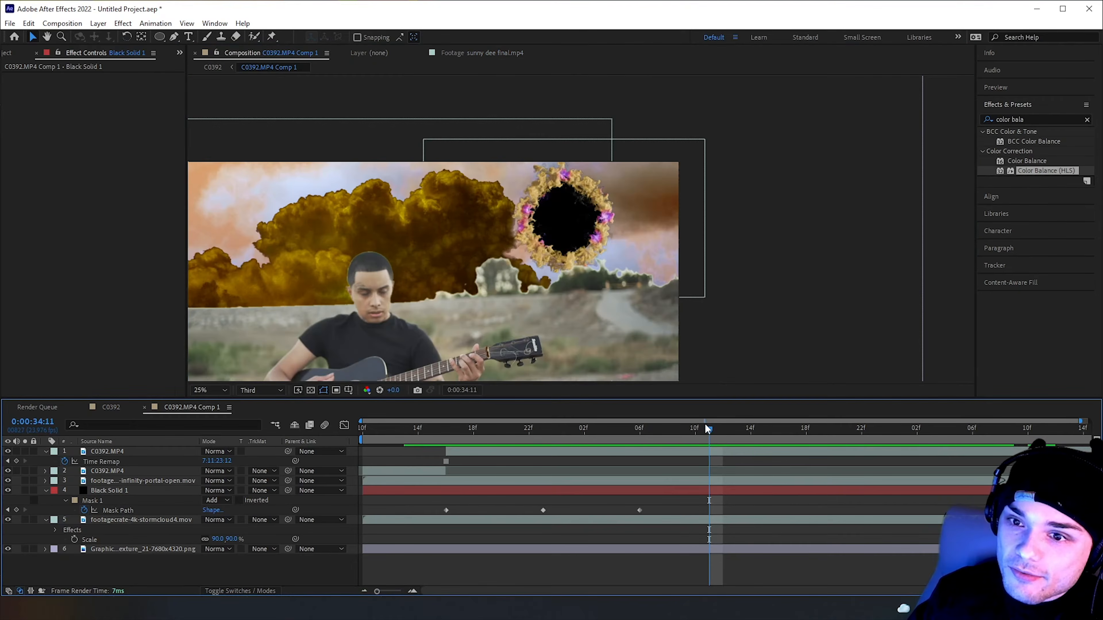
Review the portal shot with tentacles around 0:00:52:07 in the sunny dee final.mp4 footage, and return to C0392.MP4 Comp 1
click(477, 56)
drag(427, 363, 427, 363)
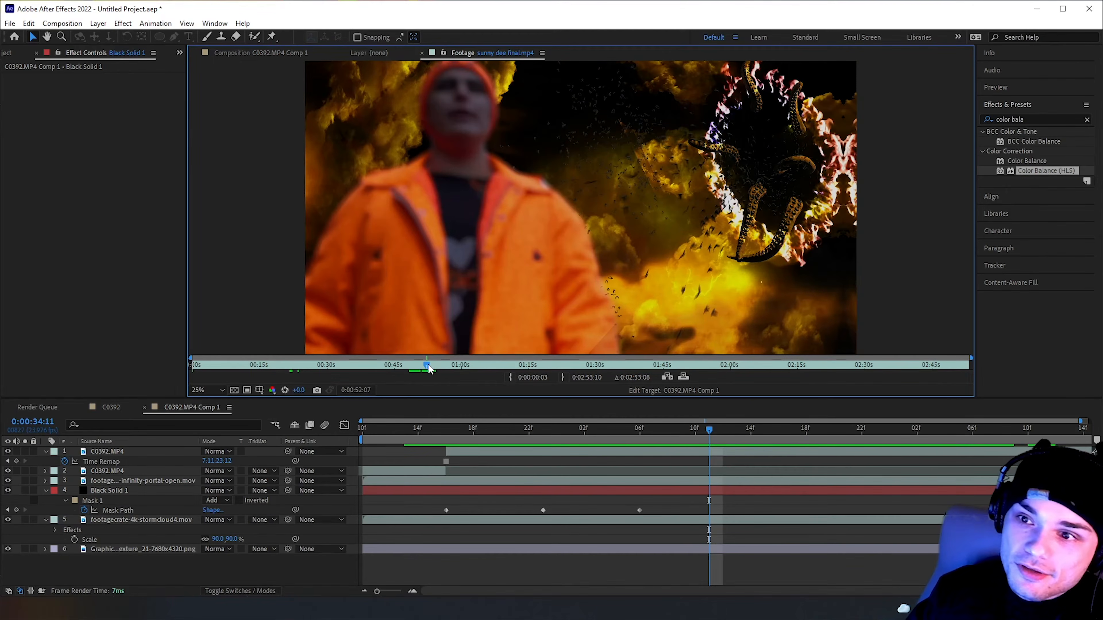
click(297, 54)
Collapse the Black Solid 1 layer's properties and add a new black solid named tentacle to the composition
right_click(145, 569)
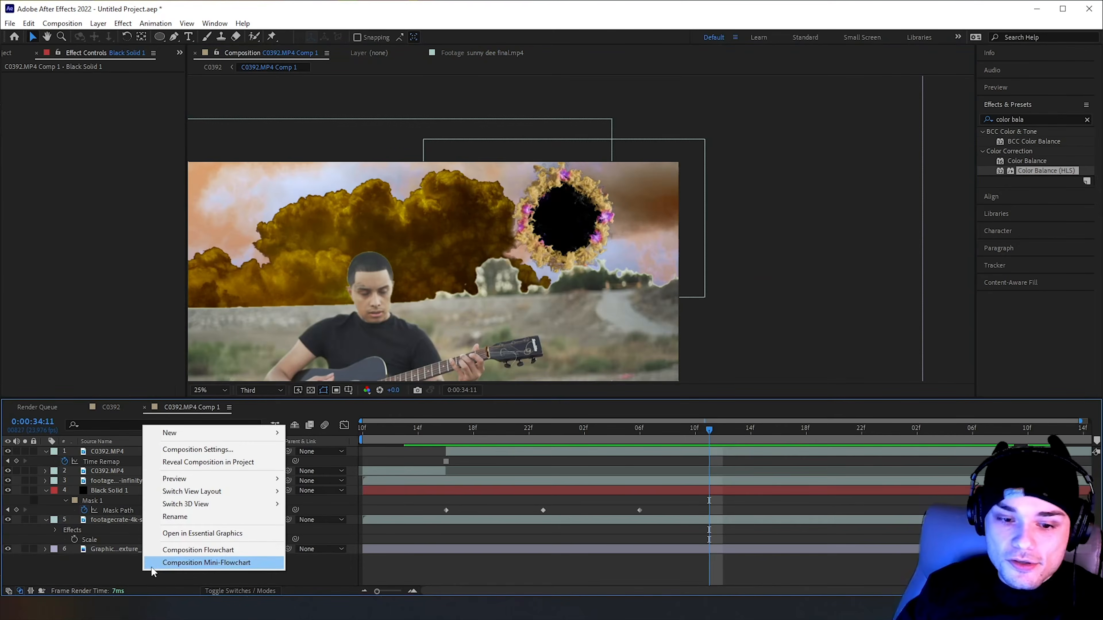
click(106, 572)
click(46, 490)
right_click(86, 560)
mouse_move(131, 419)
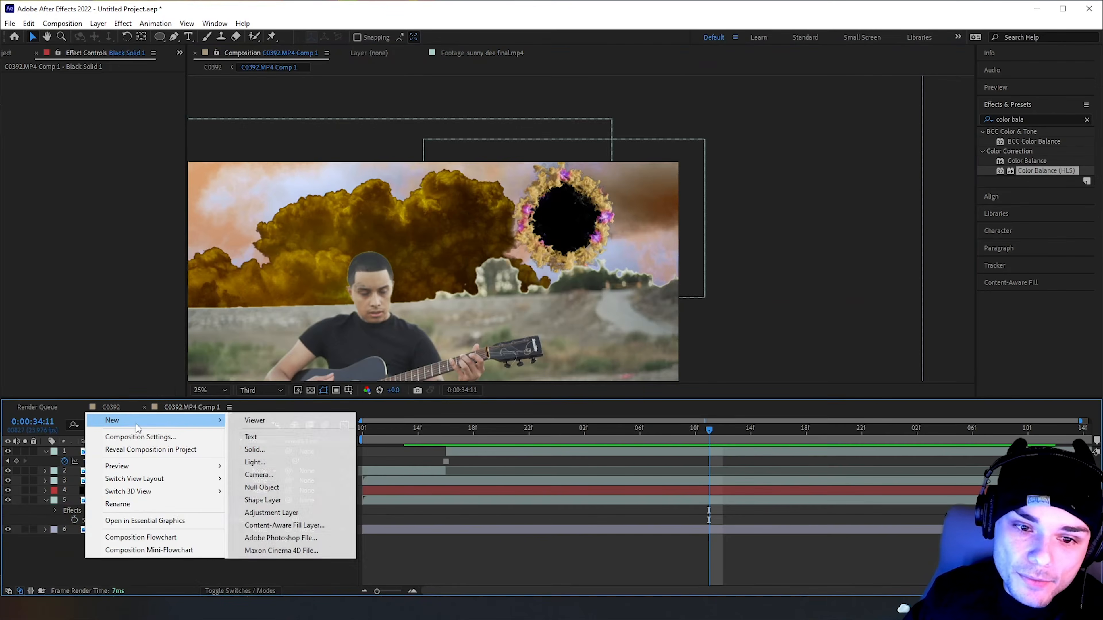
click(278, 448)
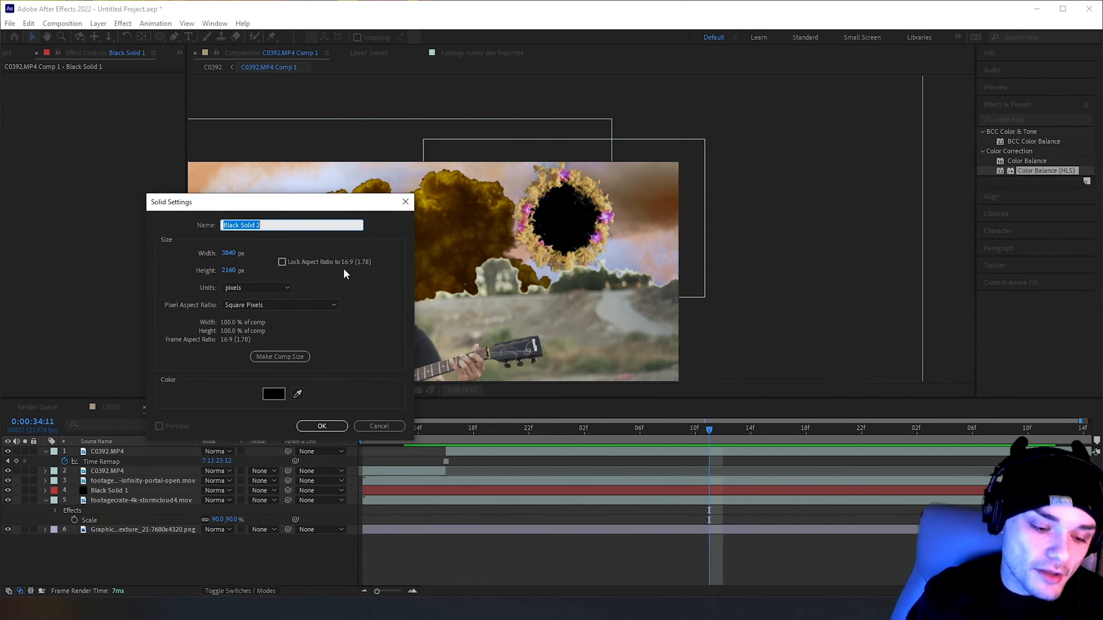
text(tentacle)
key(Return)
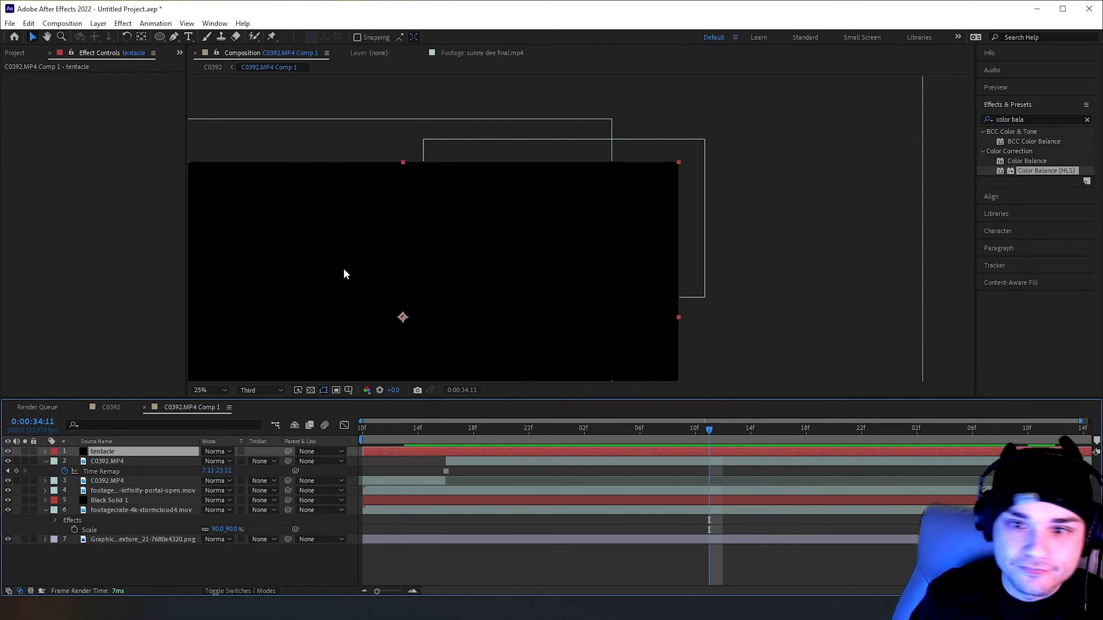
Find the Video Copilot Element effect, apply it to the tentacle solid and open its Scene Setup
click(1039, 121)
key(BackSpace)
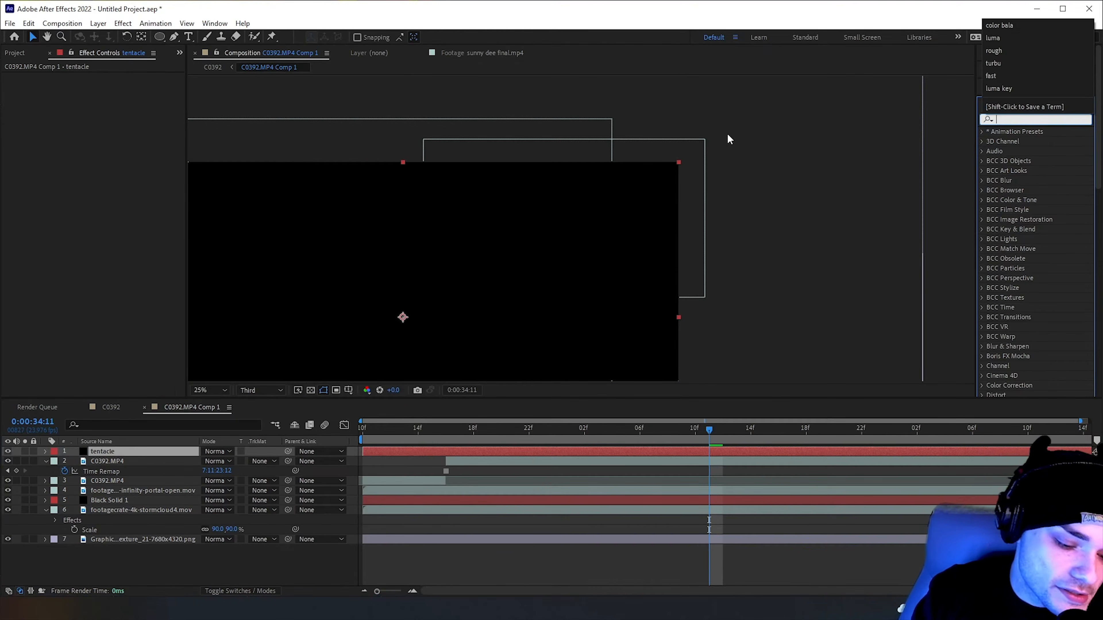
text(element)
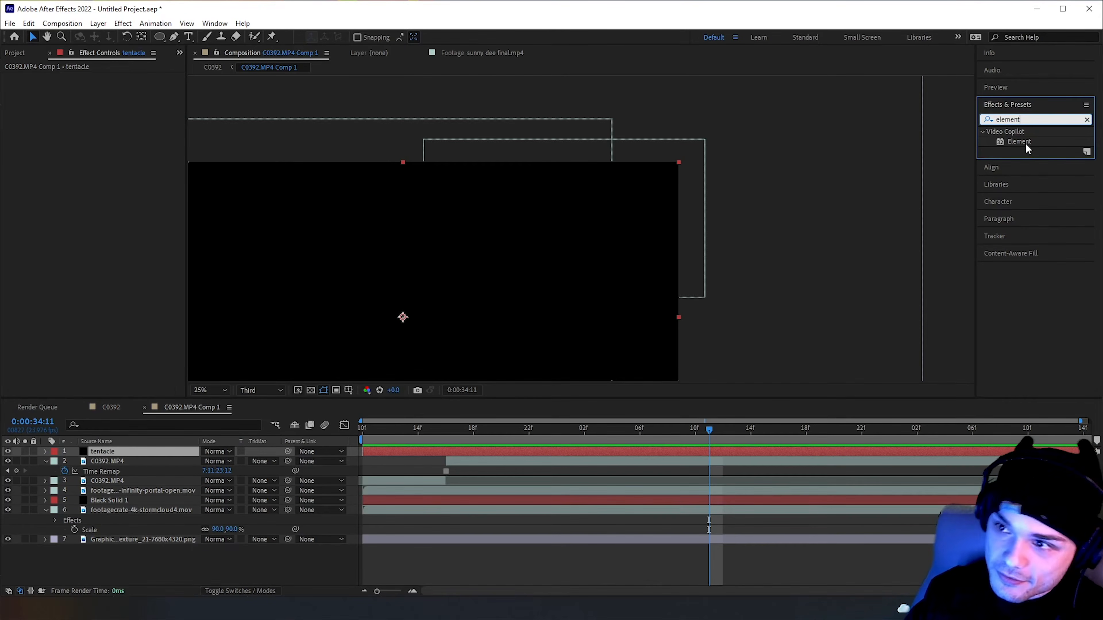
drag(1025, 143, 115, 451)
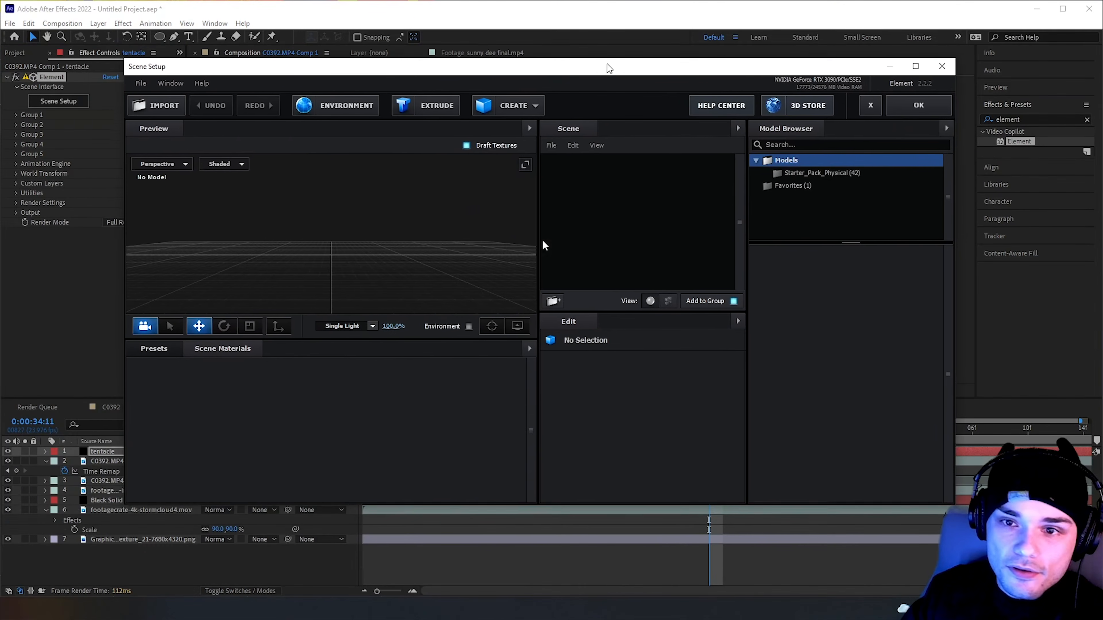
Leave the 3D object import and switch to the browser to examine the OBJ tentacle models offered on TurboSquid
click(175, 106)
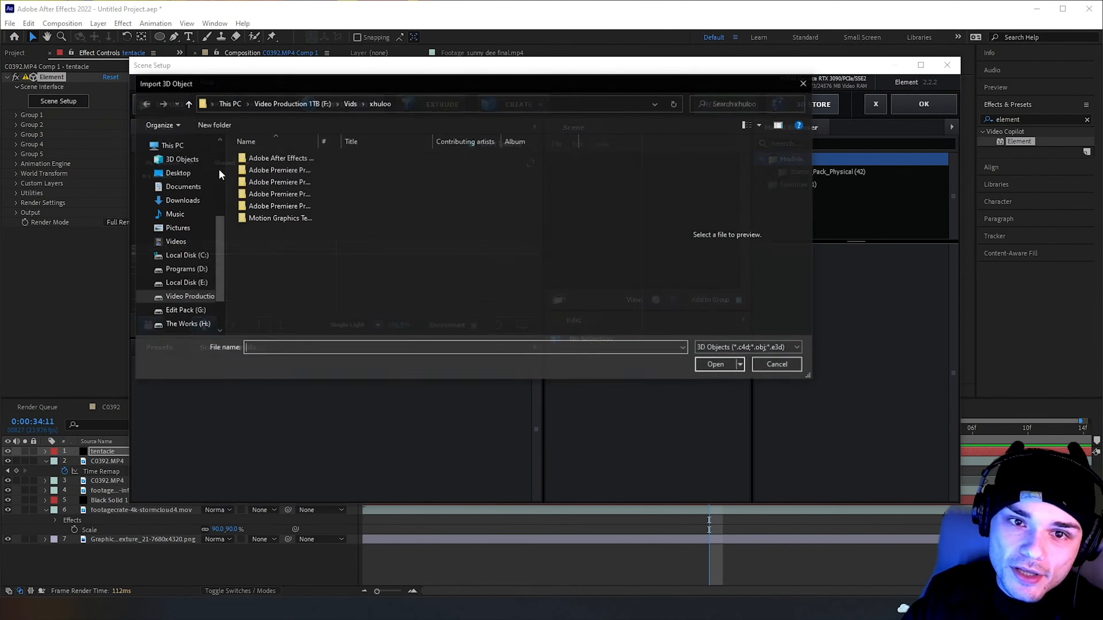
click(804, 82)
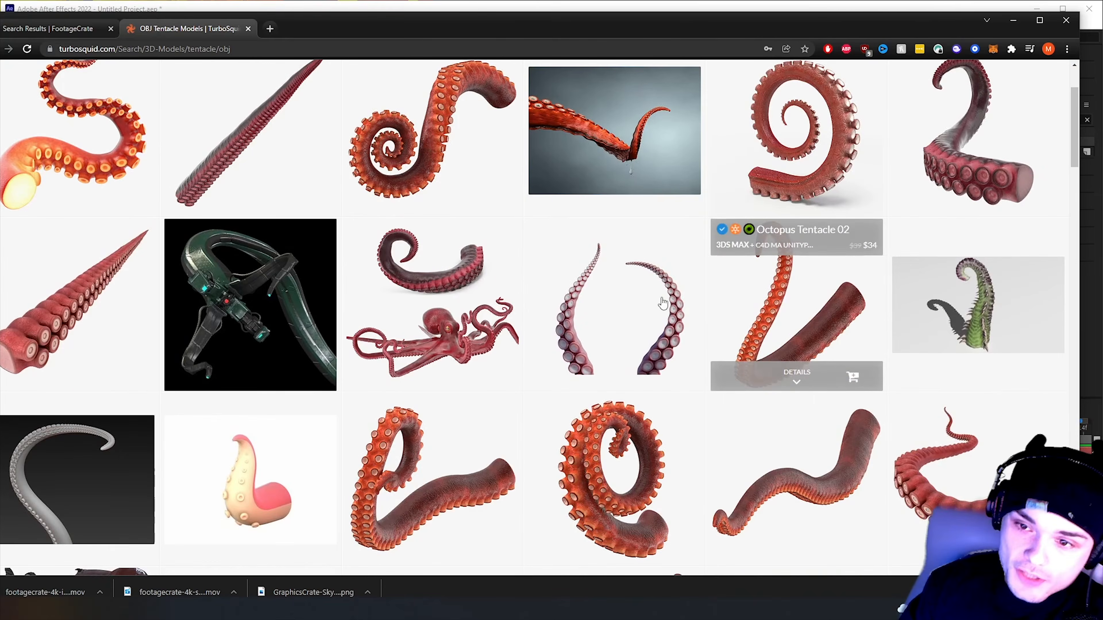
scroll(980, 272, up, 3)
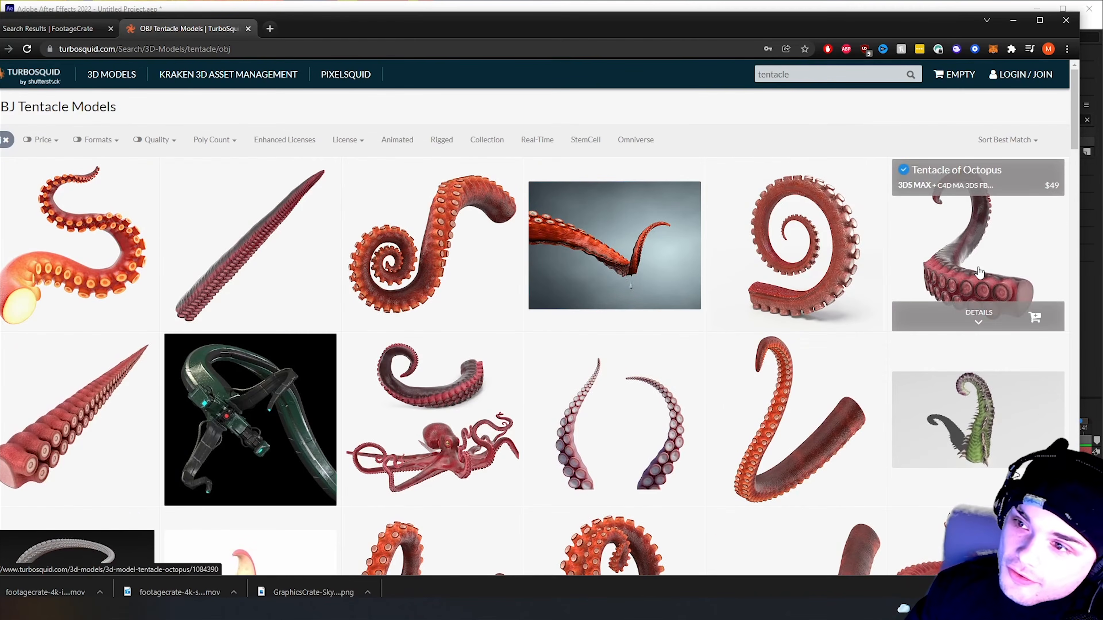
scroll(825, 274, down, 8)
scroll(269, 292, up, 3)
scroll(390, 369, down, 6)
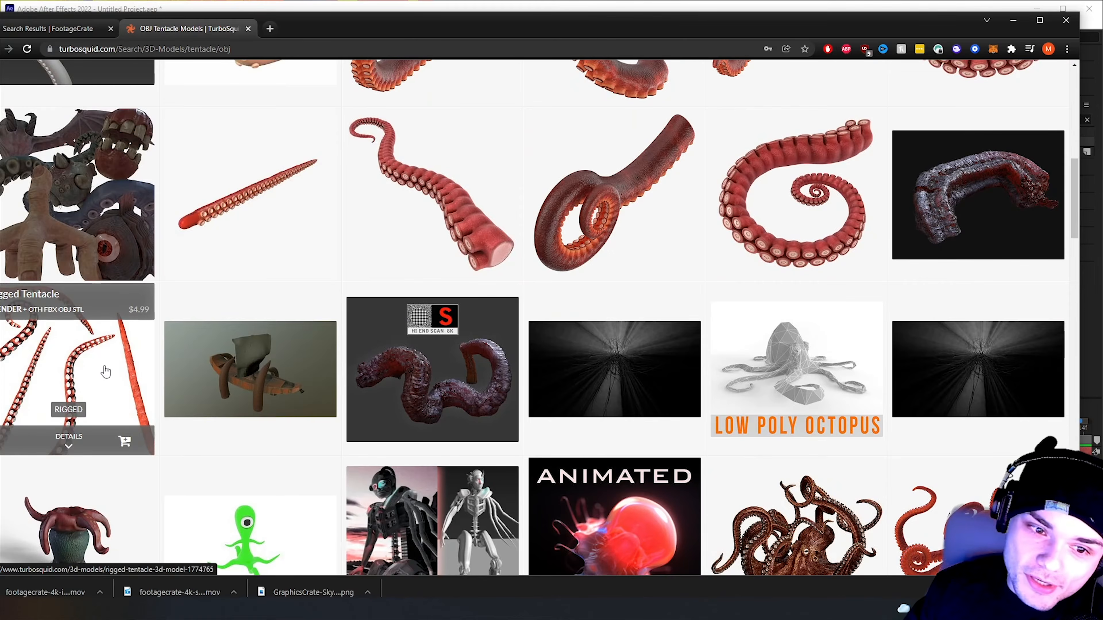
scroll(247, 369, up, 3)
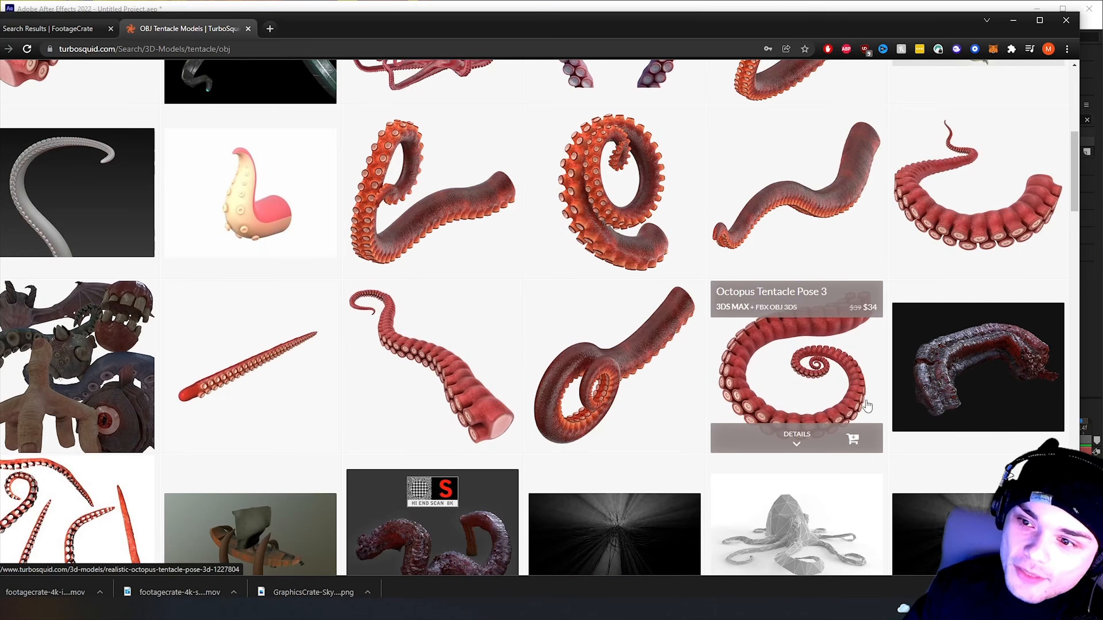
scroll(866, 407, up, 7)
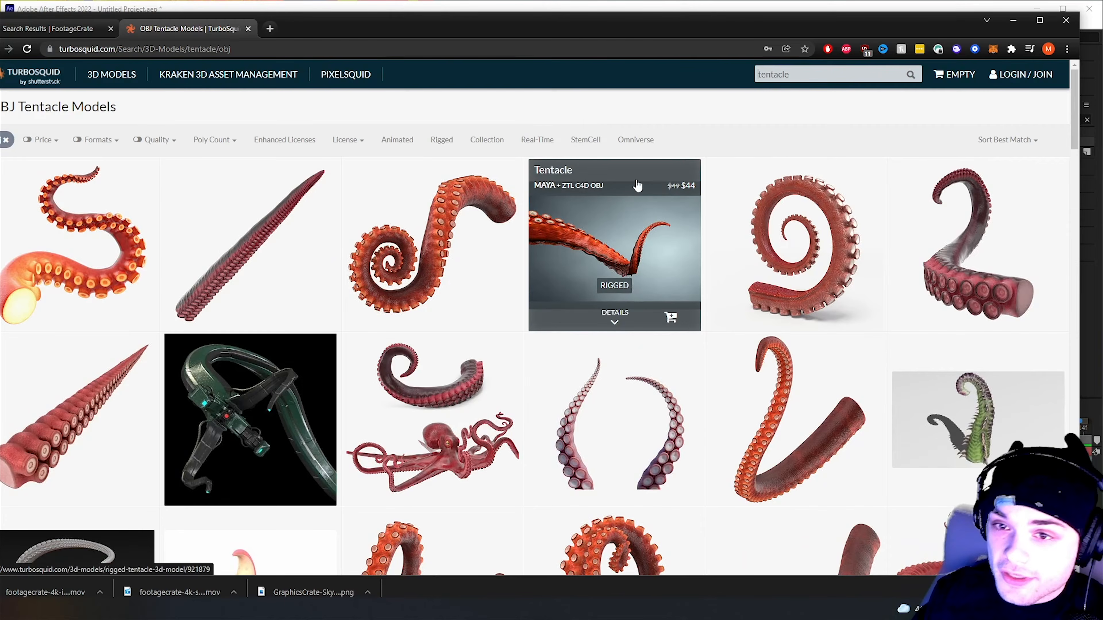
scroll(87, 209, down, 1)
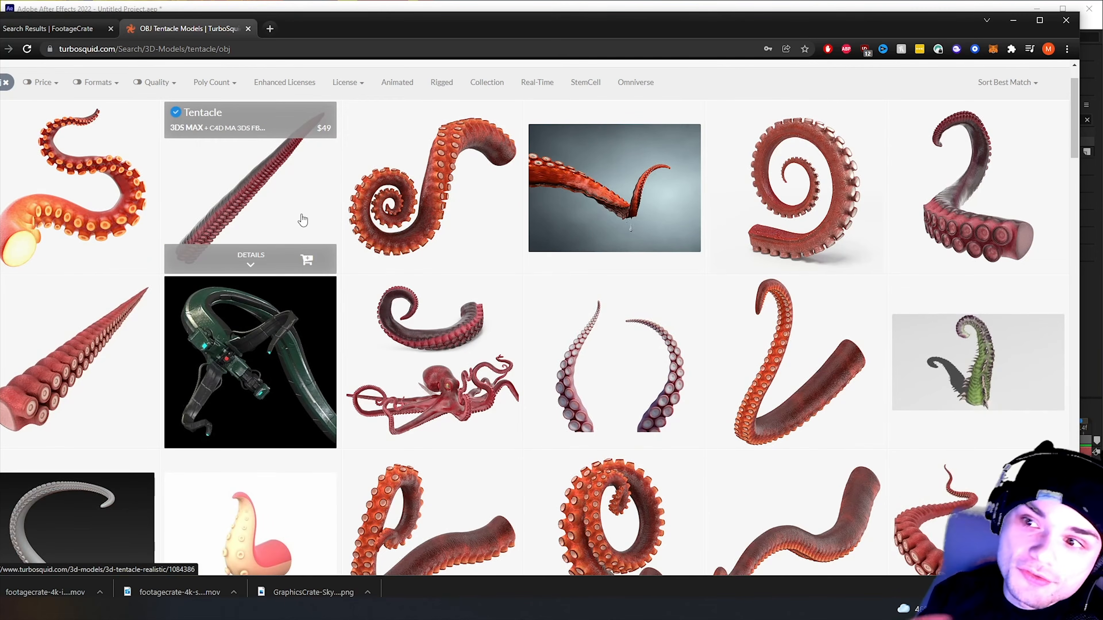
scroll(664, 286, up, 1)
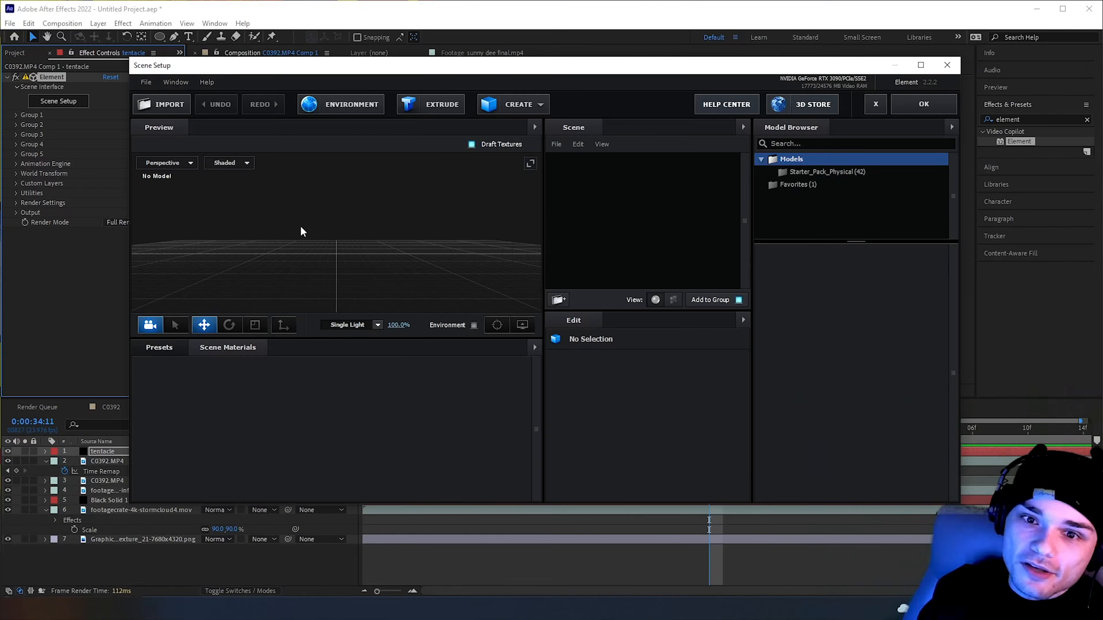
Start importing a 3D object into the Element scene and browse to The Works (H:) drive for the tentacle model
click(146, 104)
click(187, 297)
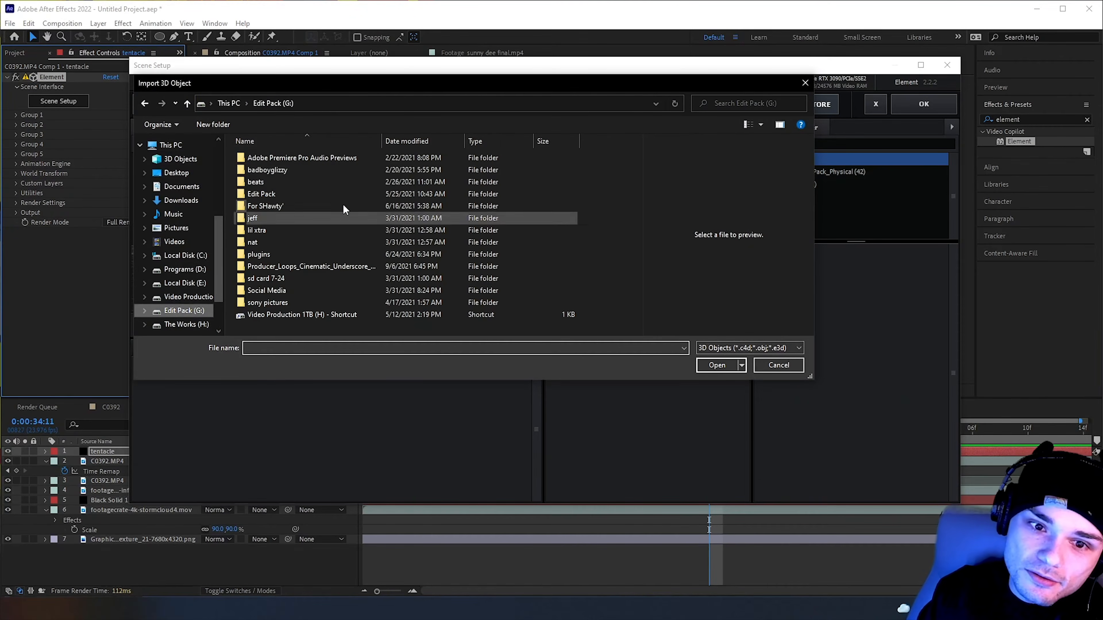
click(187, 325)
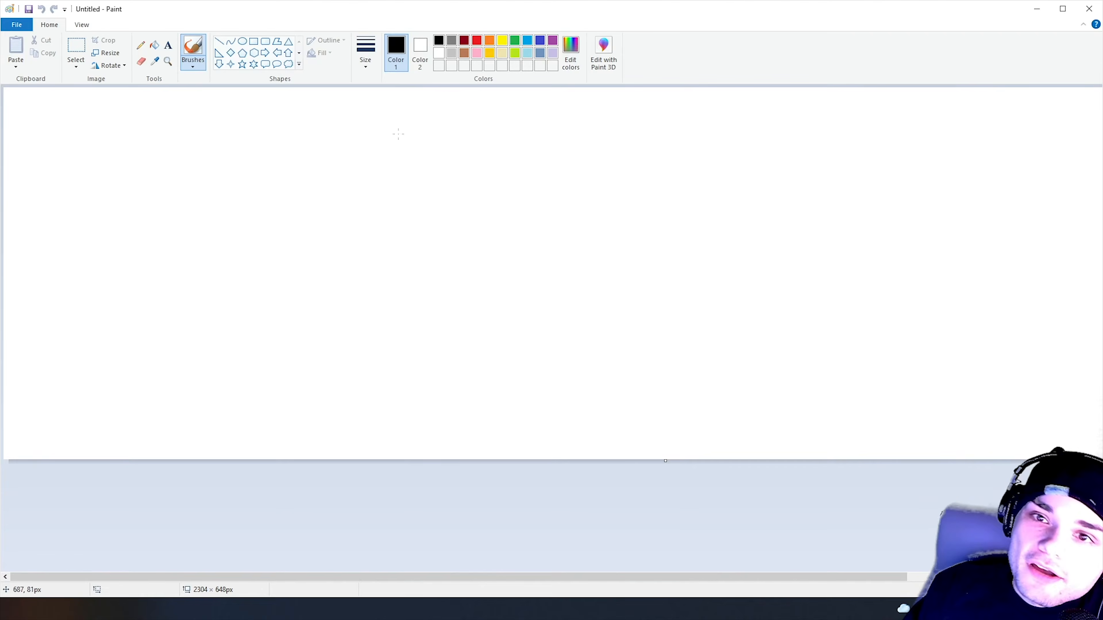
Switch to Paint and sketch a curved tentacle outline, the letters x, y and z beside it, and horizontal and vertical axis lines
mouse_move(375, 372)
mouse_down()
mouse_move(403, 290)
mouse_move(363, 160)
mouse_move(470, 154)
mouse_move(397, 195)
mouse_move(446, 395)
mouse_up()
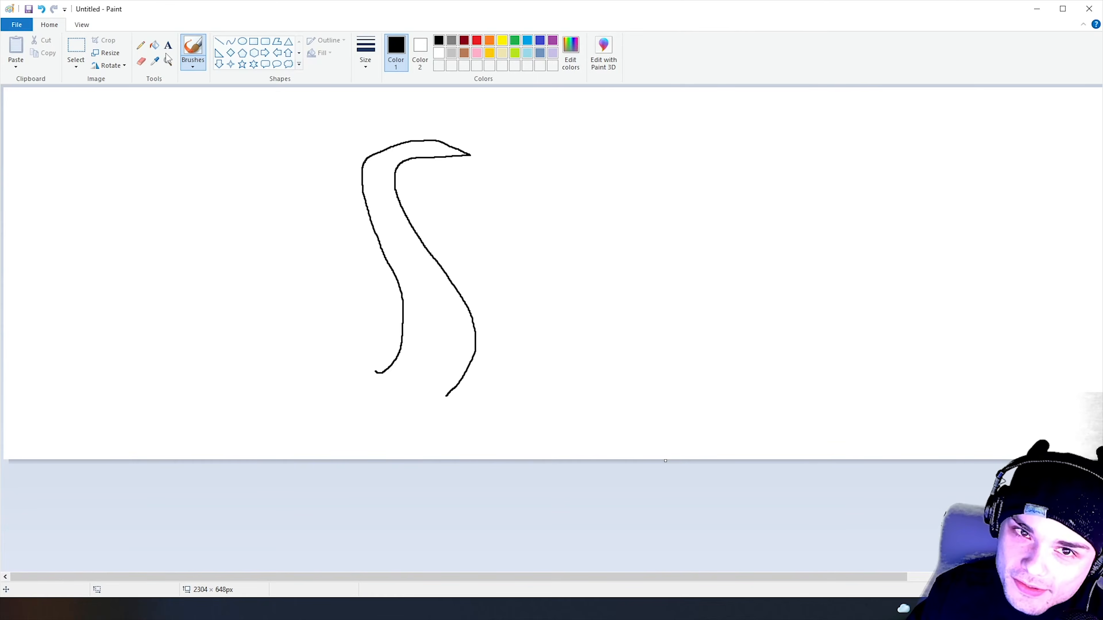
drag(624, 142, 637, 165)
drag(591, 155, 704, 165)
drag(732, 147, 672, 185)
drag(775, 149, 830, 169)
drag(300, 385, 617, 389)
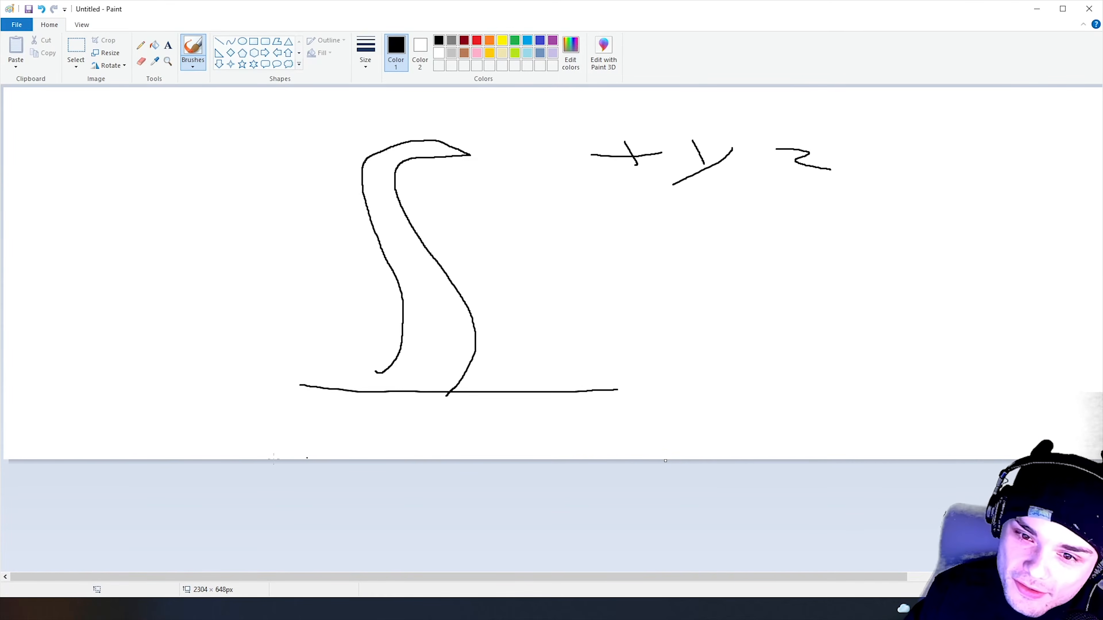
drag(287, 121, 292, 374)
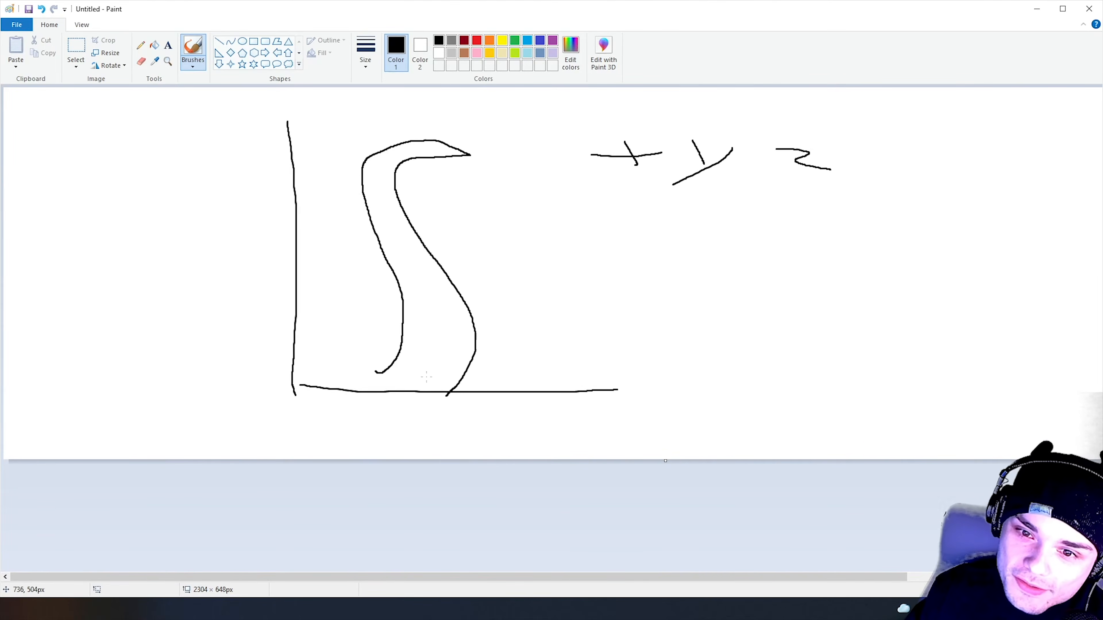
Redraw the tentacle between two axis lines with a dot at its base, and add a vertical zigzag beside it
drag(289, 386, 440, 328)
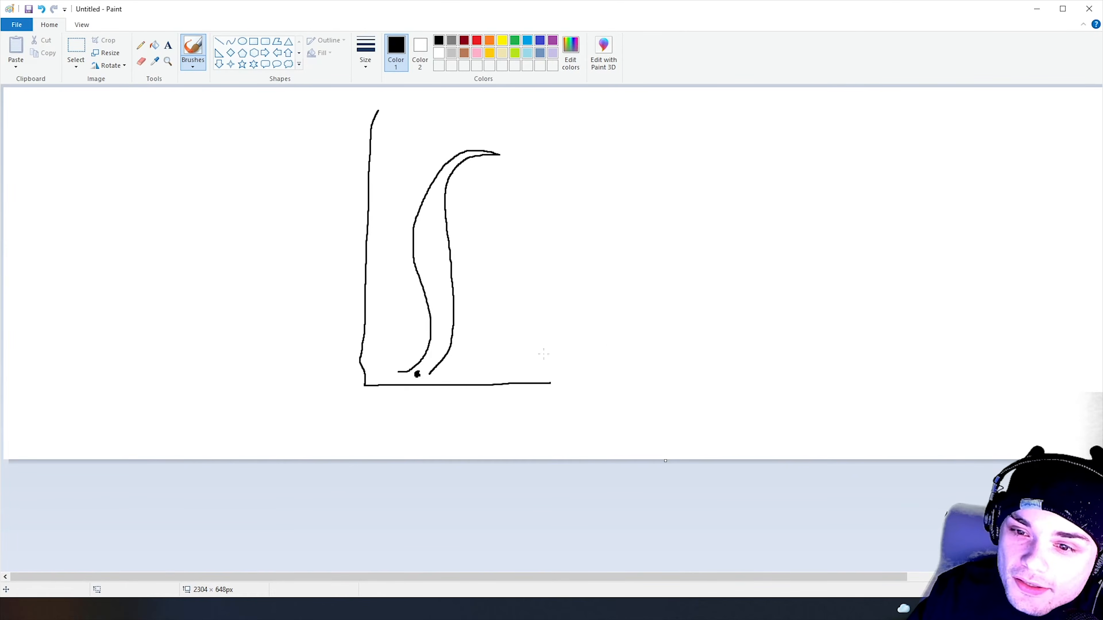
mouse_move(607, 351)
mouse_down()
mouse_move(641, 337)
mouse_move(600, 330)
mouse_move(651, 313)
mouse_move(570, 313)
mouse_move(638, 284)
mouse_move(614, 278)
mouse_move(640, 256)
mouse_move(631, 152)
mouse_up()
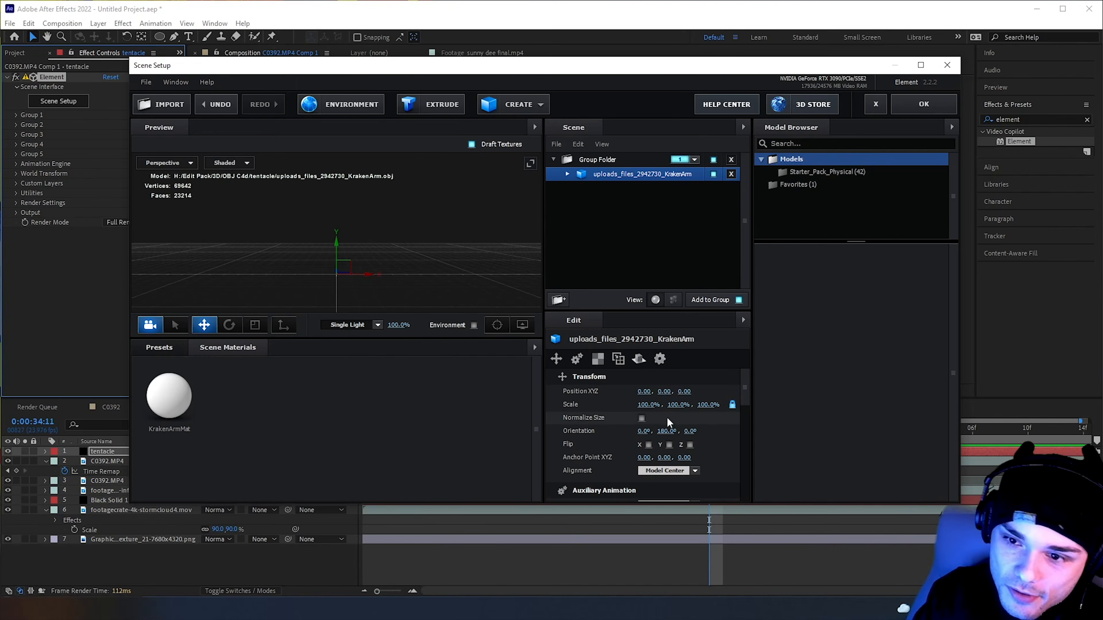
In Element's Scene Setup, normalize the KrakenArm model's size and move its anchor point to the tentacle's base with Y at -0.98
click(641, 418)
drag(418, 283, 390, 299)
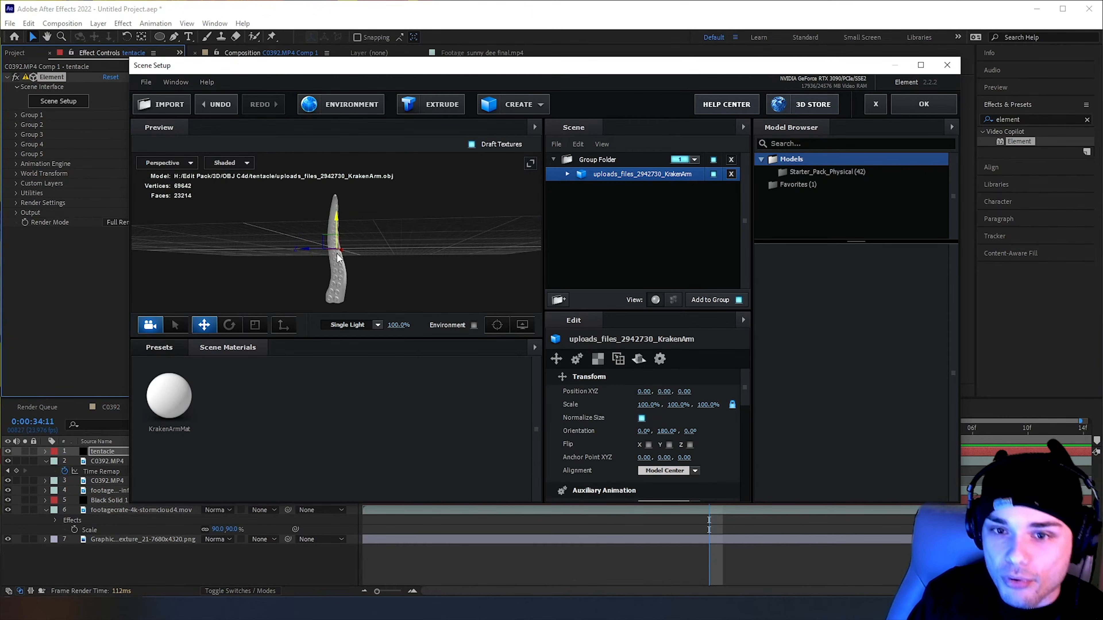
drag(333, 284, 339, 297)
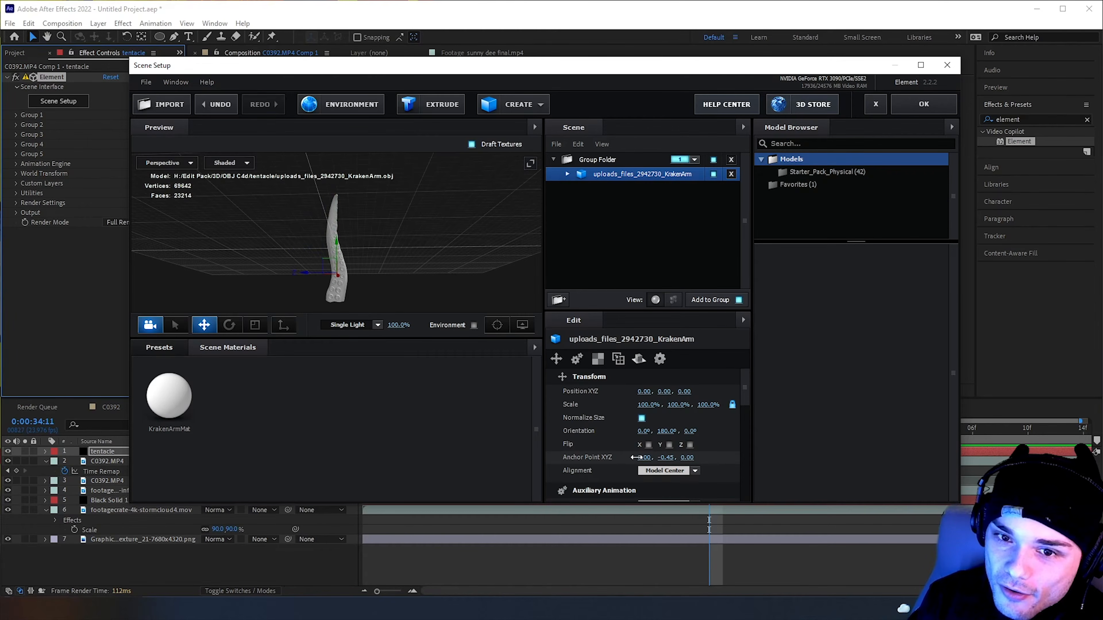
drag(393, 298, 287, 271)
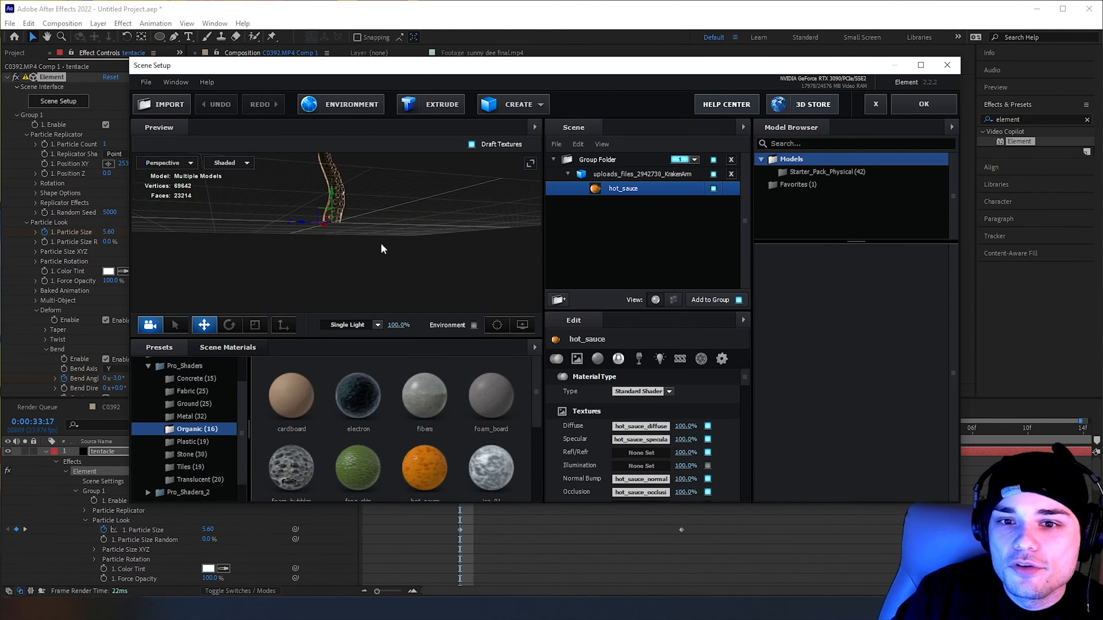
Examine the KrakenArm tentacle with its hot_sauce material from several angles in the Scene Setup preview
drag(382, 248, 429, 276)
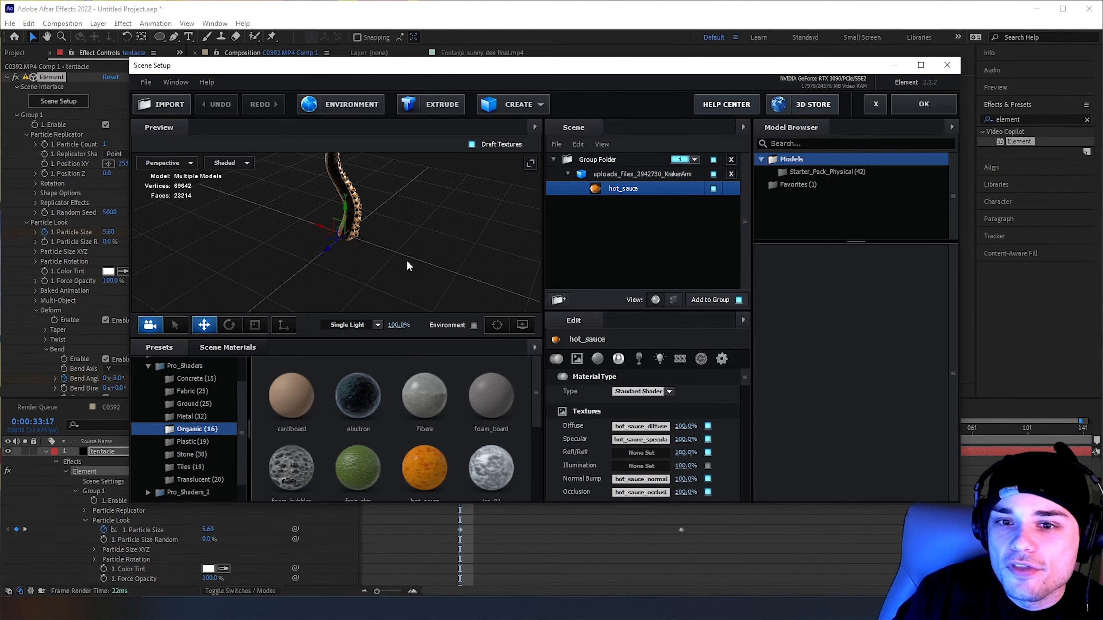
drag(379, 241, 428, 265)
drag(341, 201, 327, 240)
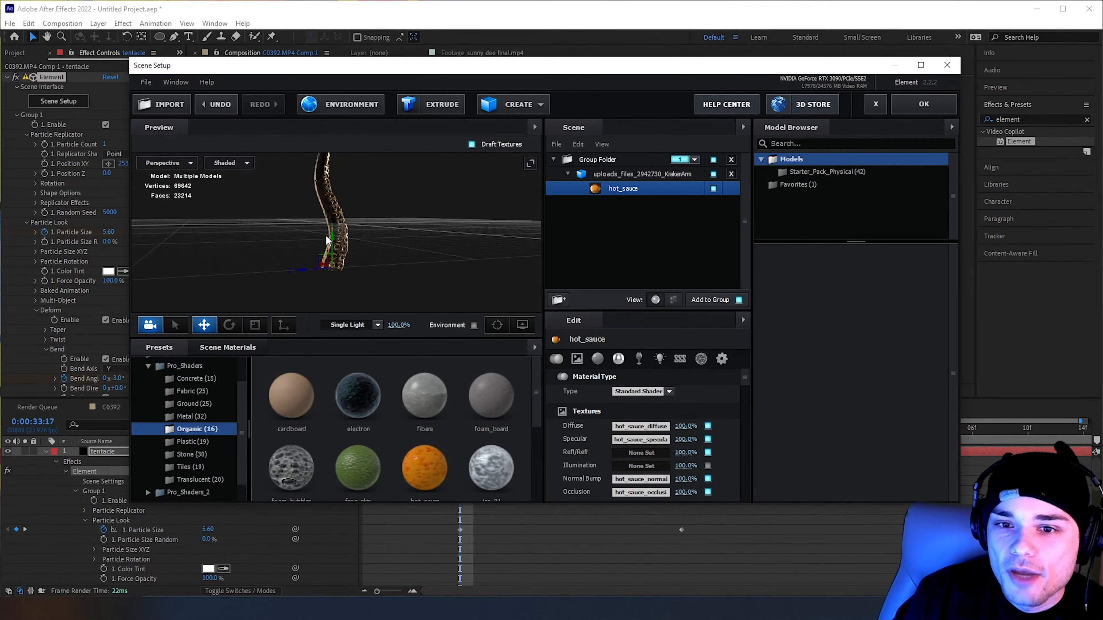
drag(332, 238, 360, 264)
drag(357, 159, 330, 205)
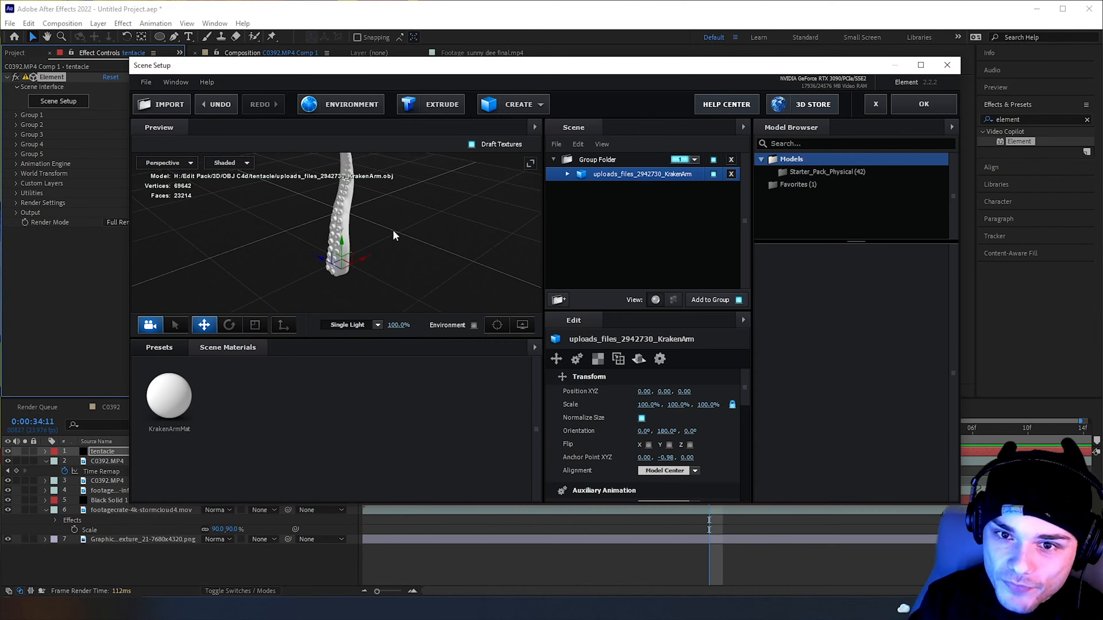
drag(392, 229, 397, 262)
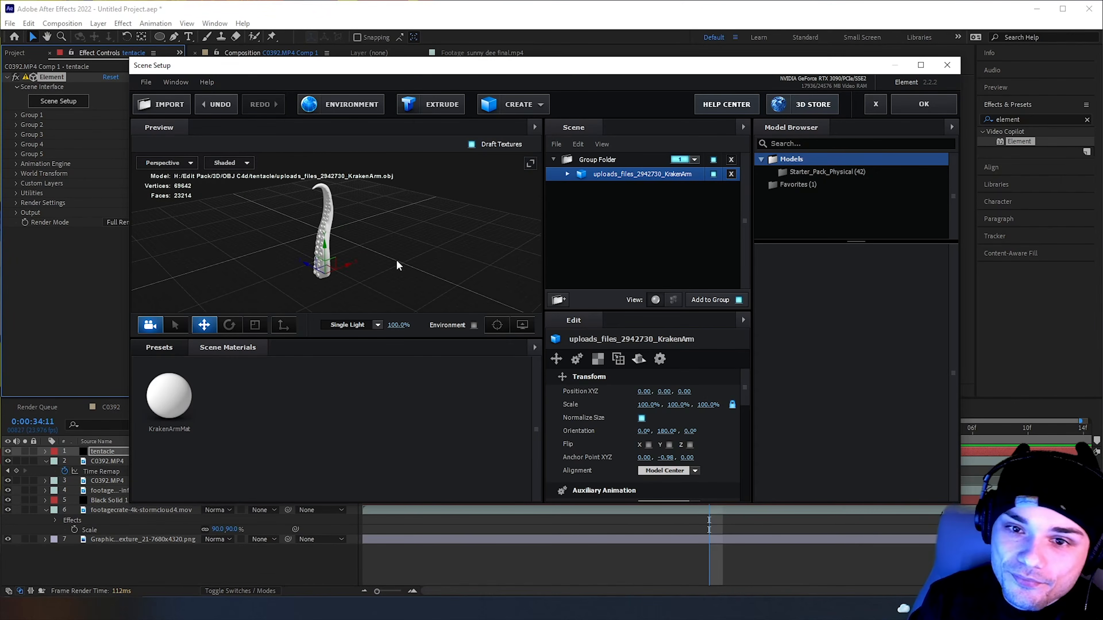
Open the material presets in Scene Setup and look through the Pro_Shaders_2 categories for a tentacle material
click(142, 342)
click(138, 389)
click(138, 389)
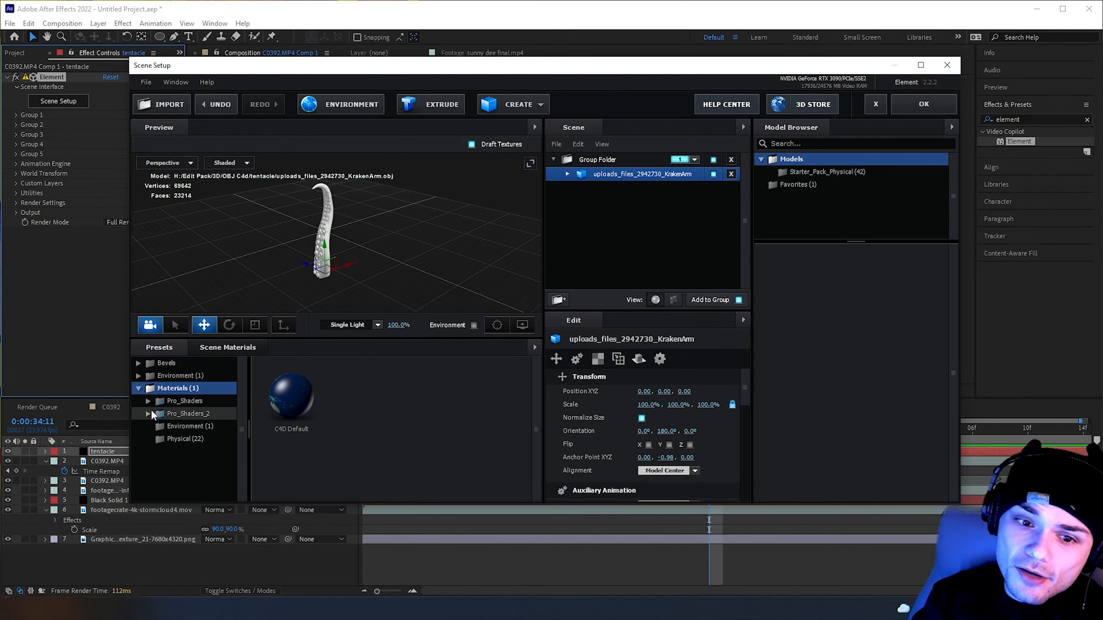
click(151, 414)
scroll(199, 441, down, 3)
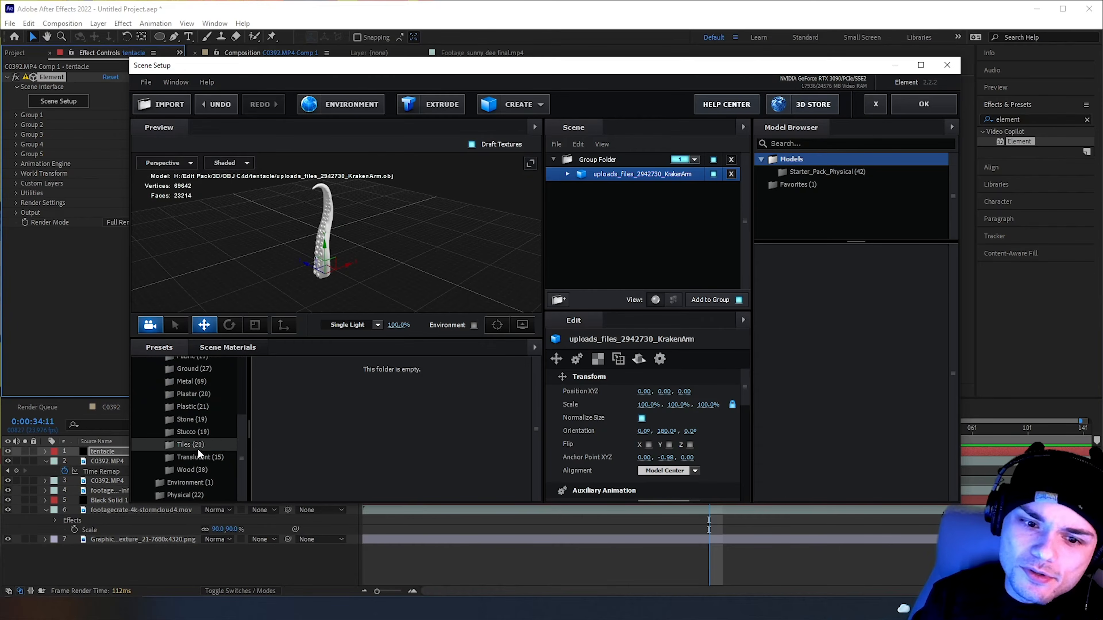
click(197, 445)
scroll(198, 423, up, 1)
click(192, 399)
scroll(192, 415, up, 3)
click(151, 400)
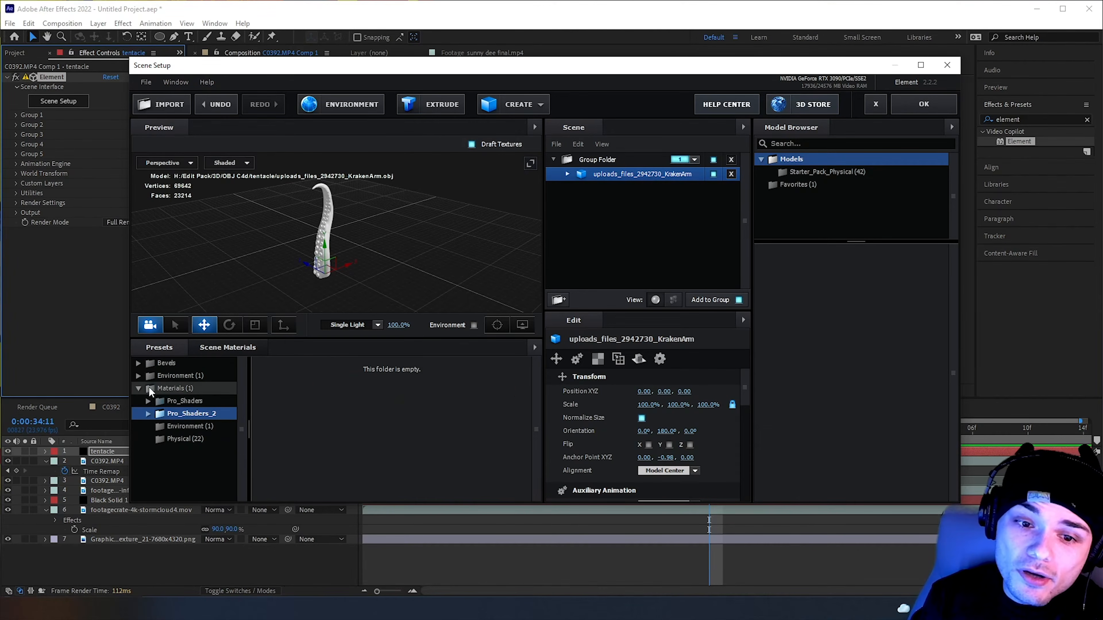
Apply the hot_sauce material from the Organic category of Pro_Shaders to the KrakenArm model
click(149, 401)
click(183, 461)
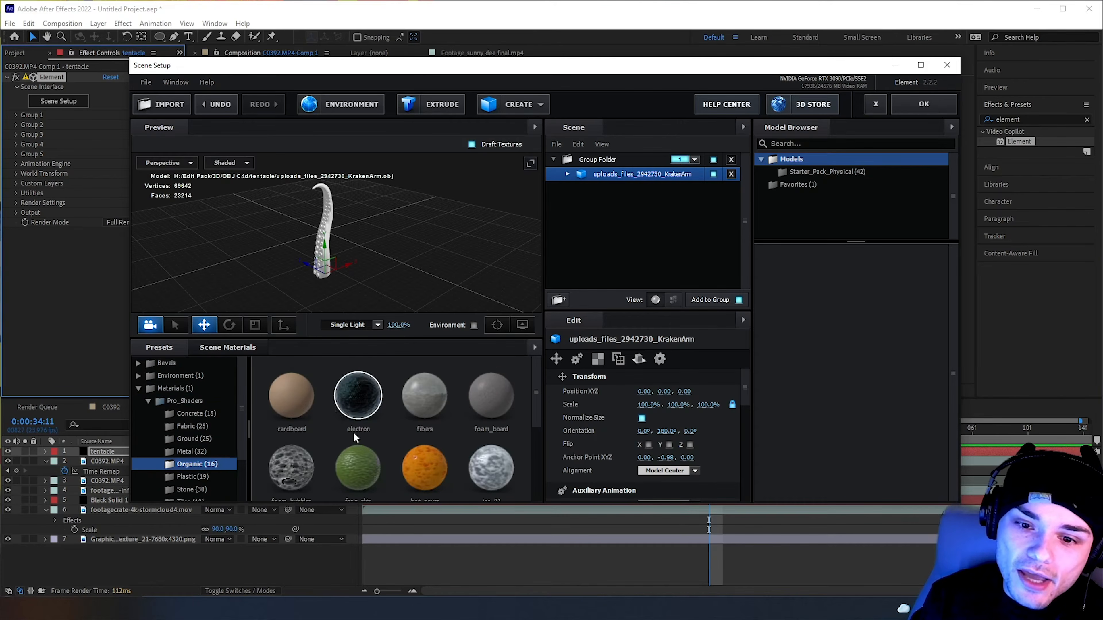
scroll(355, 438, down, 2)
drag(412, 400, 323, 222)
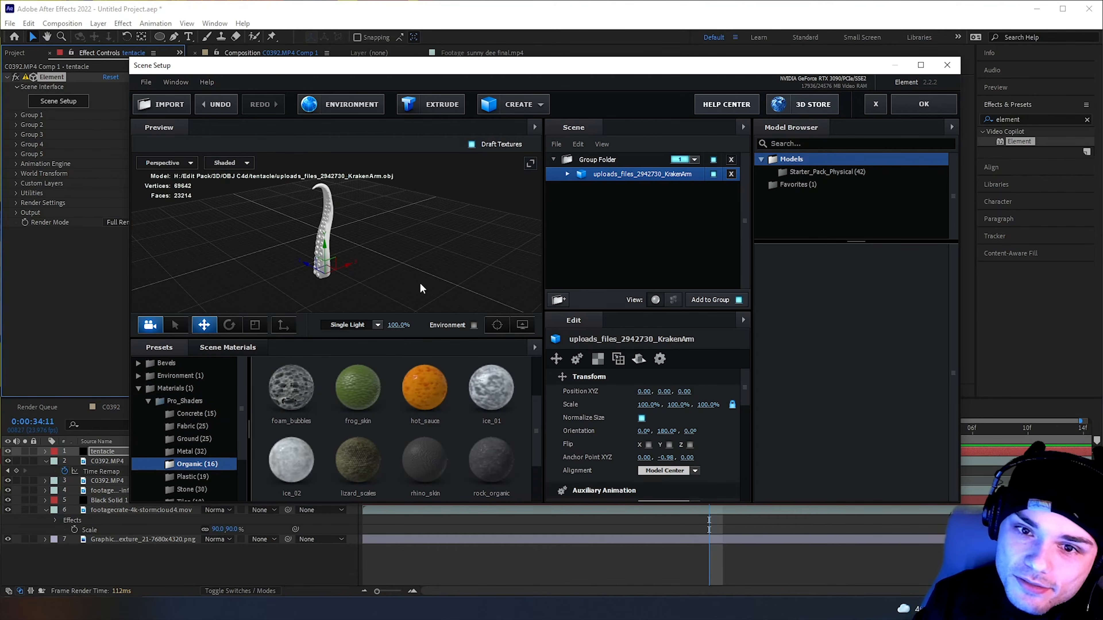
drag(414, 288, 409, 265)
drag(415, 385, 321, 217)
scroll(353, 256, up, 5)
drag(374, 246, 474, 330)
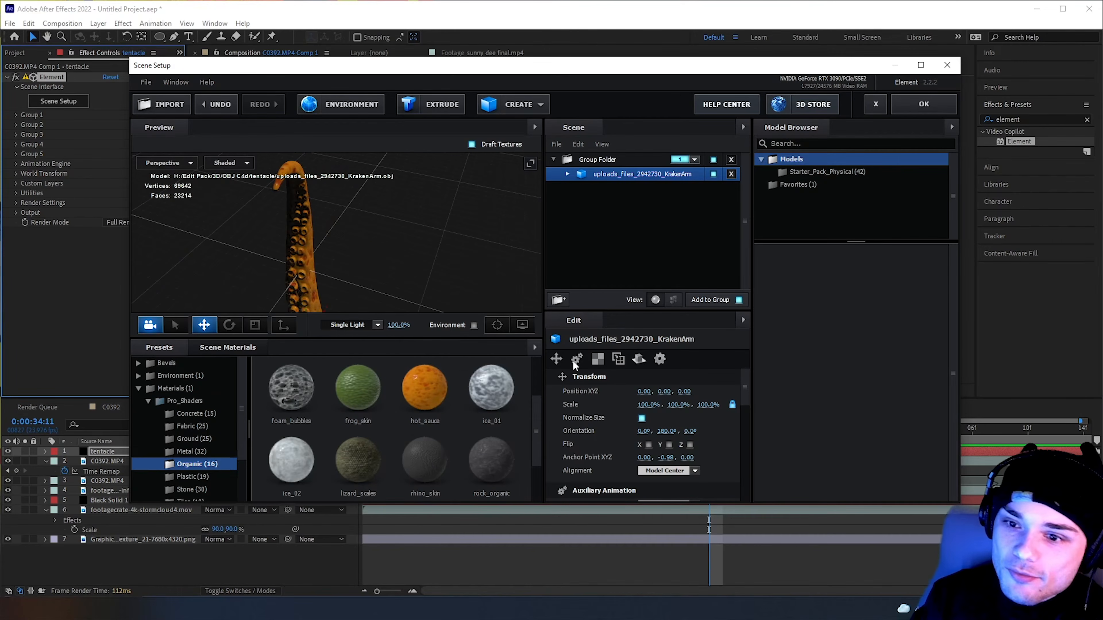
Select the hot_sauce material under the KrakenArm model and raise its reflection intensity to about 827%
click(567, 175)
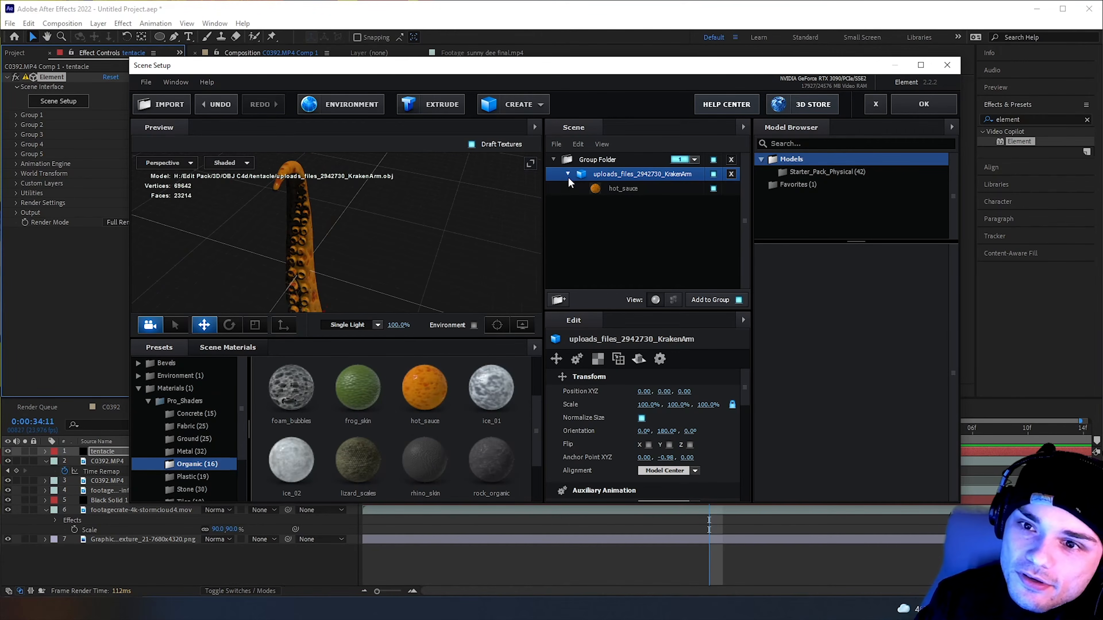
click(628, 191)
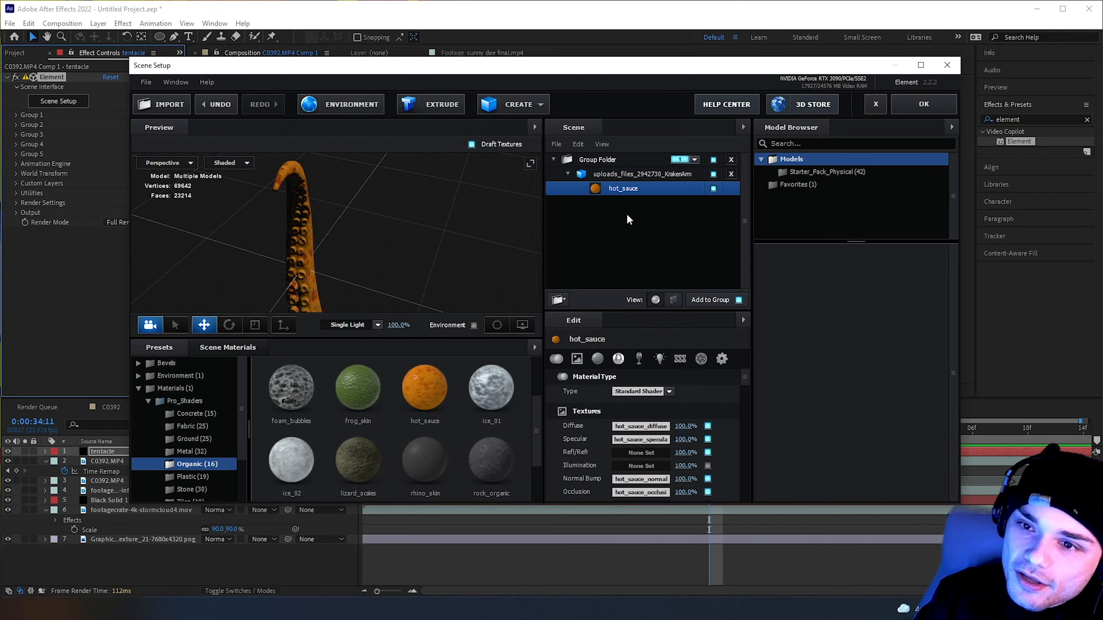
drag(370, 298, 472, 259)
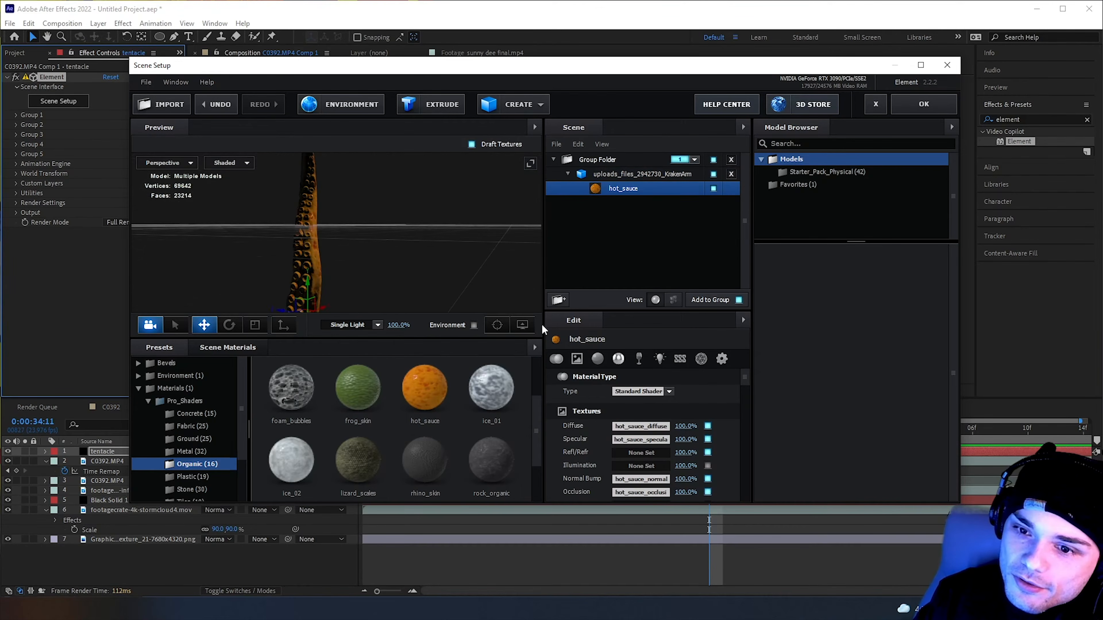
scroll(607, 459, down, 6)
scroll(609, 459, up, 2)
drag(647, 426, 1047, 435)
mouse_move(367, 209)
mouse_down()
mouse_move(423, 236)
mouse_move(377, 224)
mouse_up()
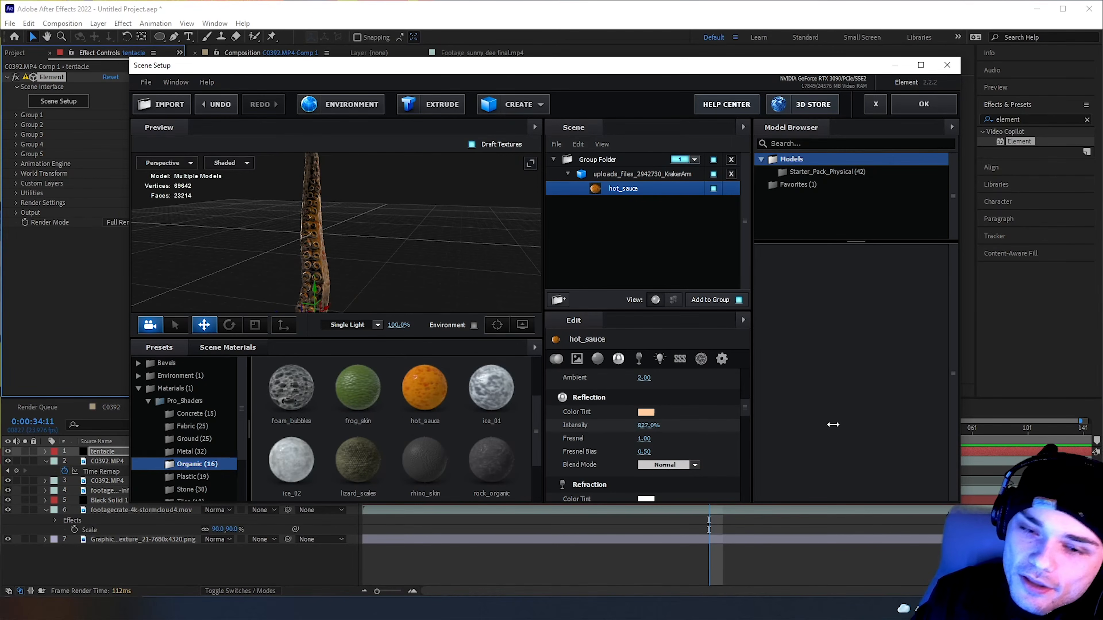
Examine the more reflective tentacle from several angles in the preview and review its material settings
drag(347, 235, 384, 253)
scroll(619, 423, down, 2)
scroll(620, 423, up, 5)
drag(551, 245, 460, 213)
scroll(560, 399, up, 3)
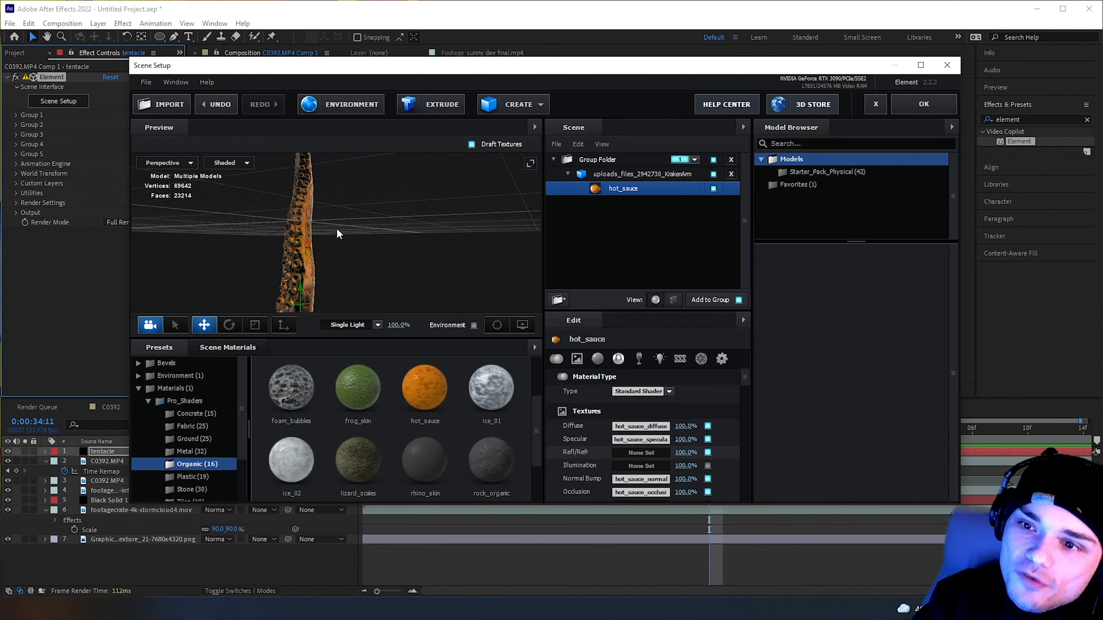
drag(313, 255, 383, 245)
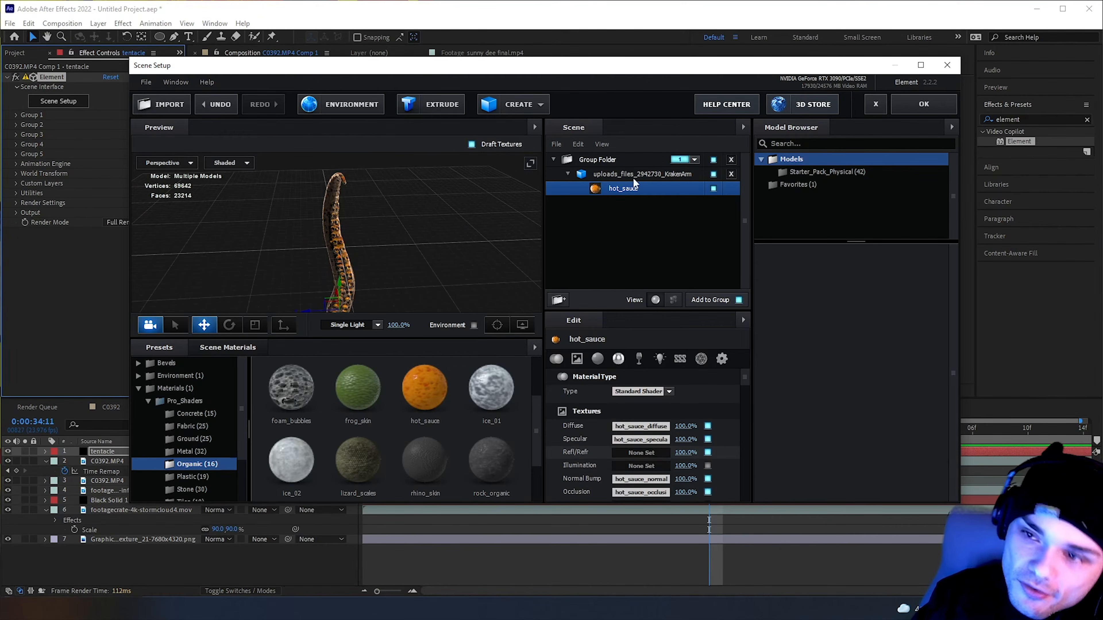
Accept the scene setup, reframe the composition view around the guitarist and portal, and move the playhead to 0:00:33:22
click(923, 104)
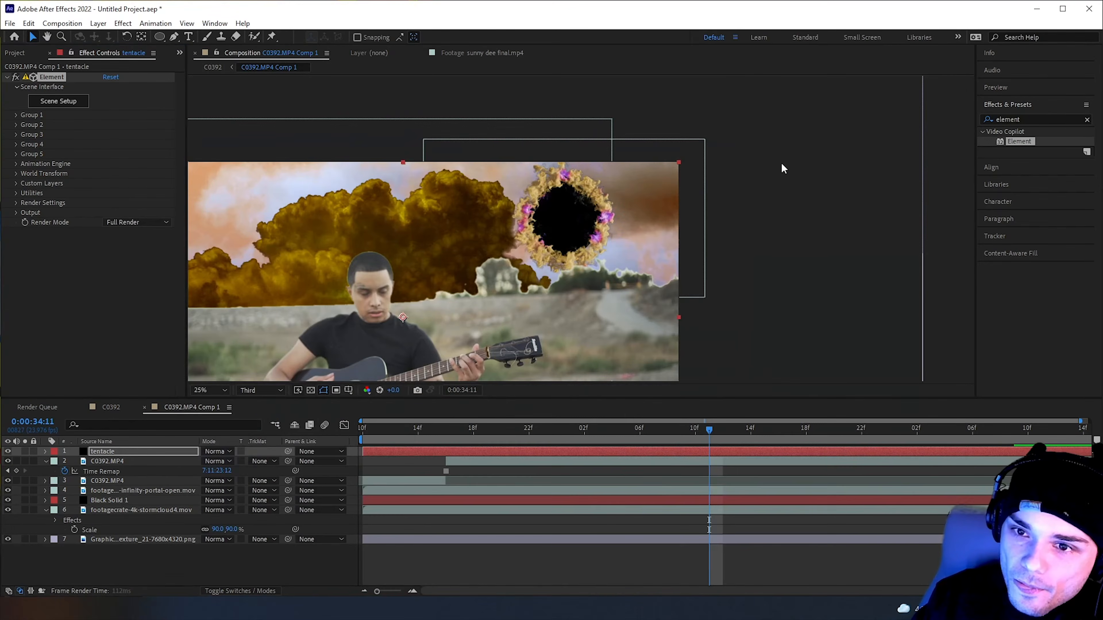
scroll(579, 231, up, 3)
scroll(439, 307, down, 2)
drag(420, 309, 456, 273)
key(v)
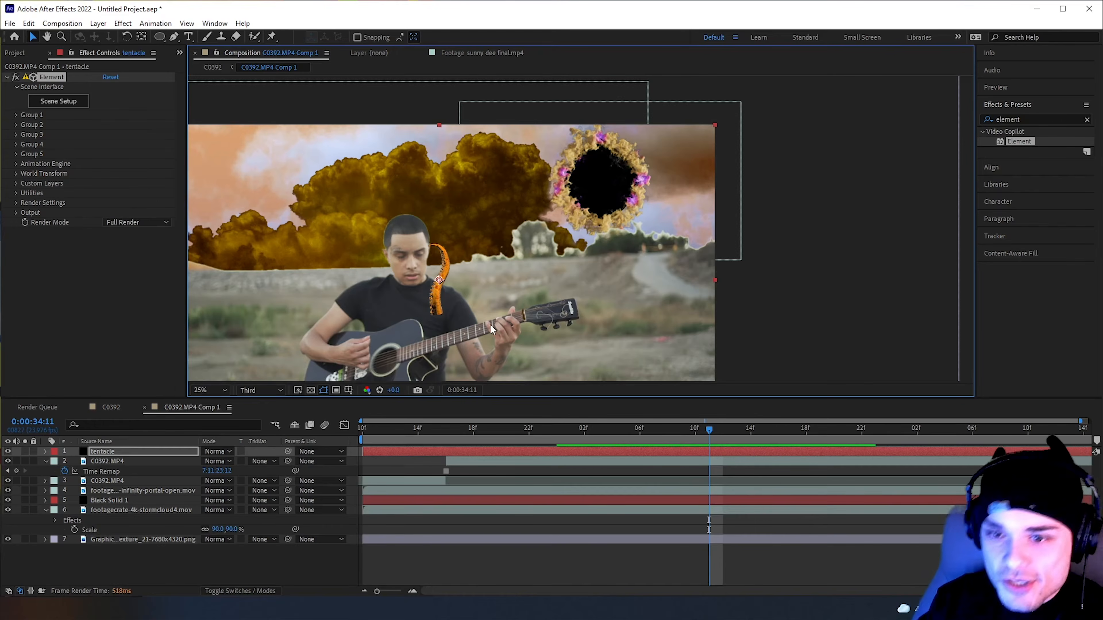
drag(605, 427, 529, 430)
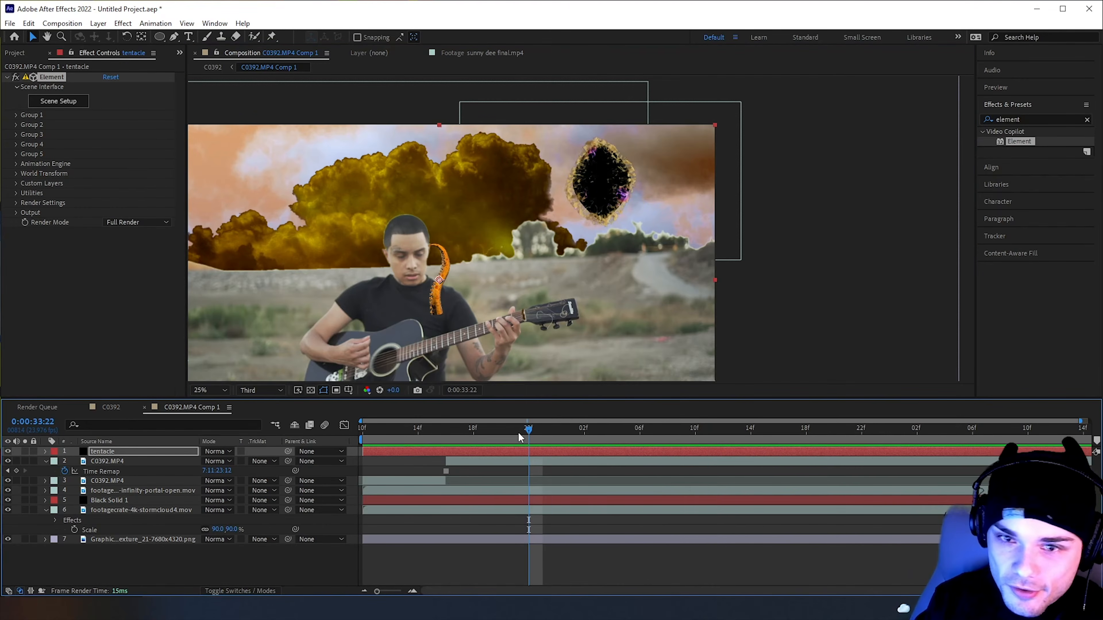
Lay the tentacle on its side by setting Group 1's particle rotation to X -62°, Y 1° and Z -104°
click(15, 115)
click(26, 144)
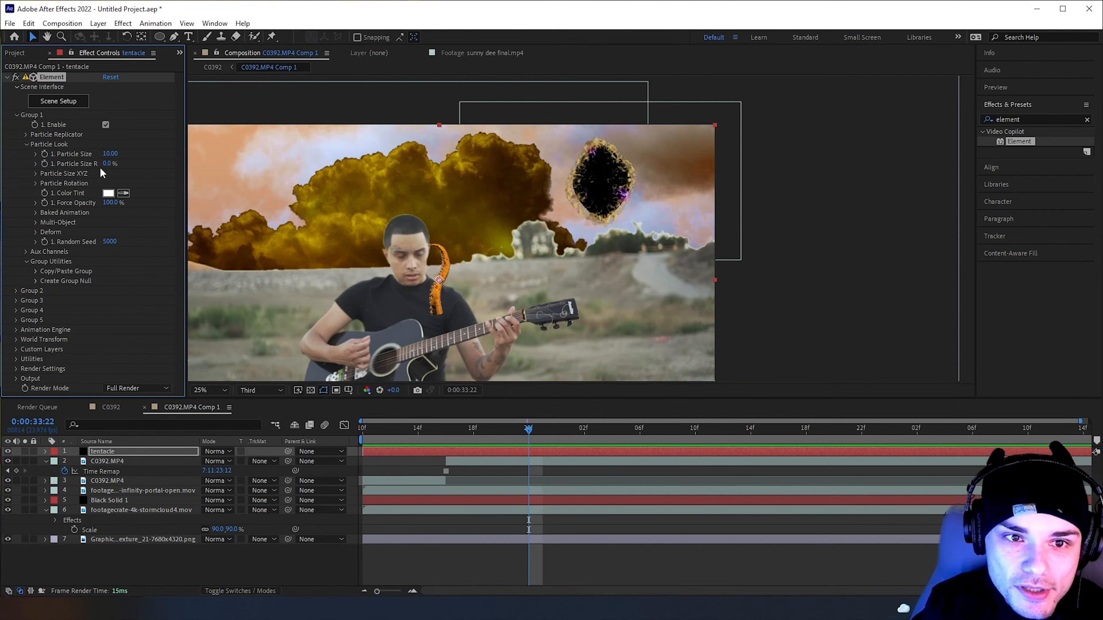
click(35, 183)
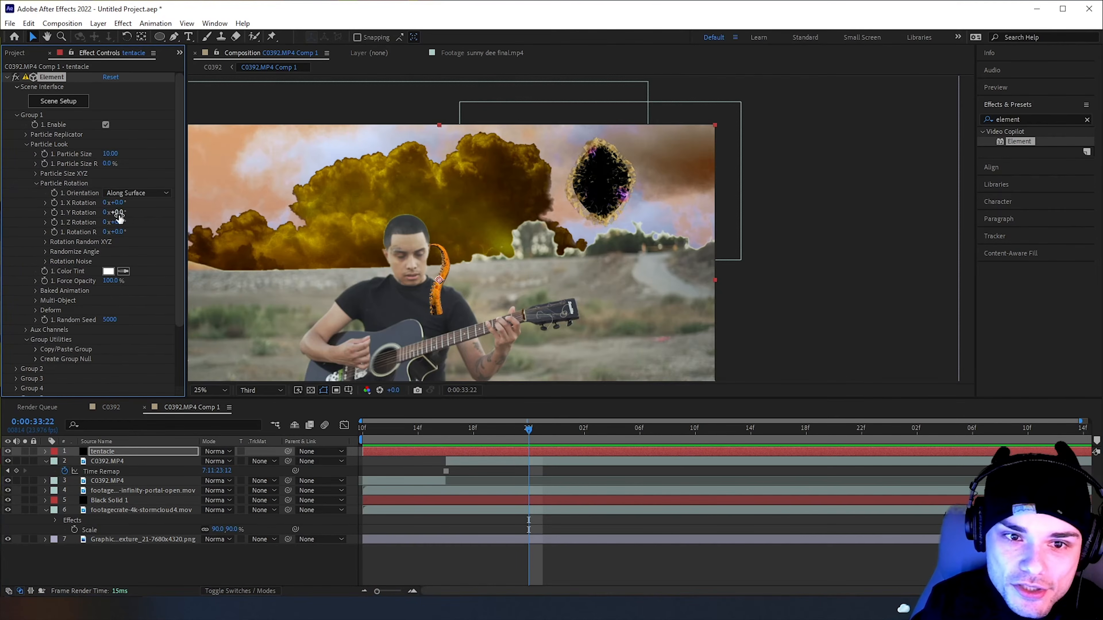
drag(123, 212, 90, 228)
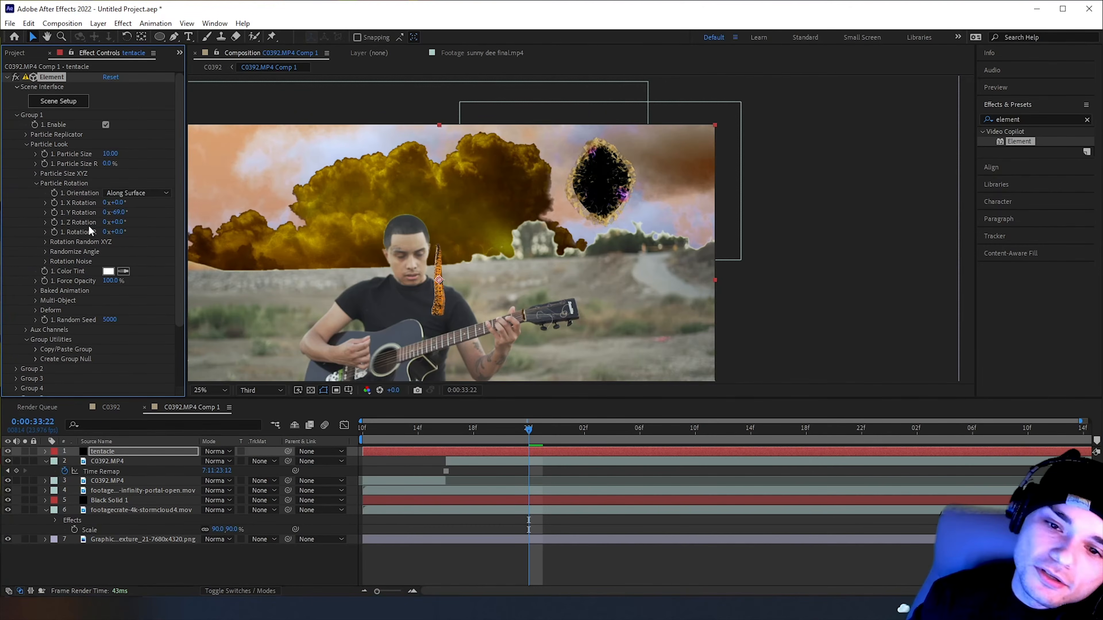
drag(108, 213, 50, 217)
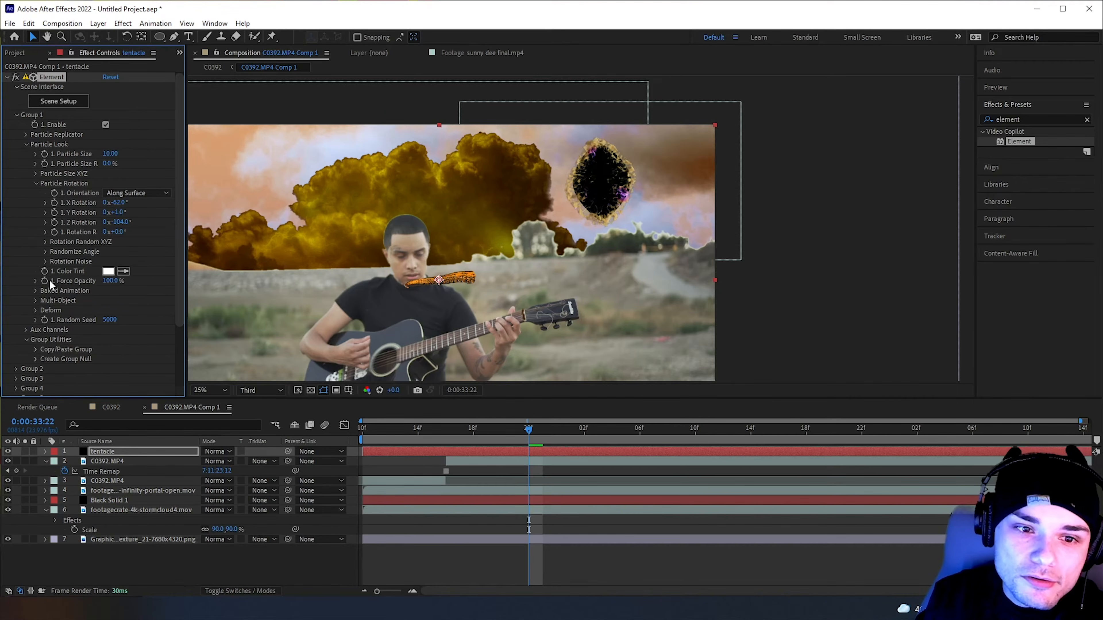
Enlarge the tentacle to particle size 28.30 and, at 0:00:34:05, angle it toward the portal with rotation X -65°, Y -2°, Z -144°
drag(109, 154, 221, 169)
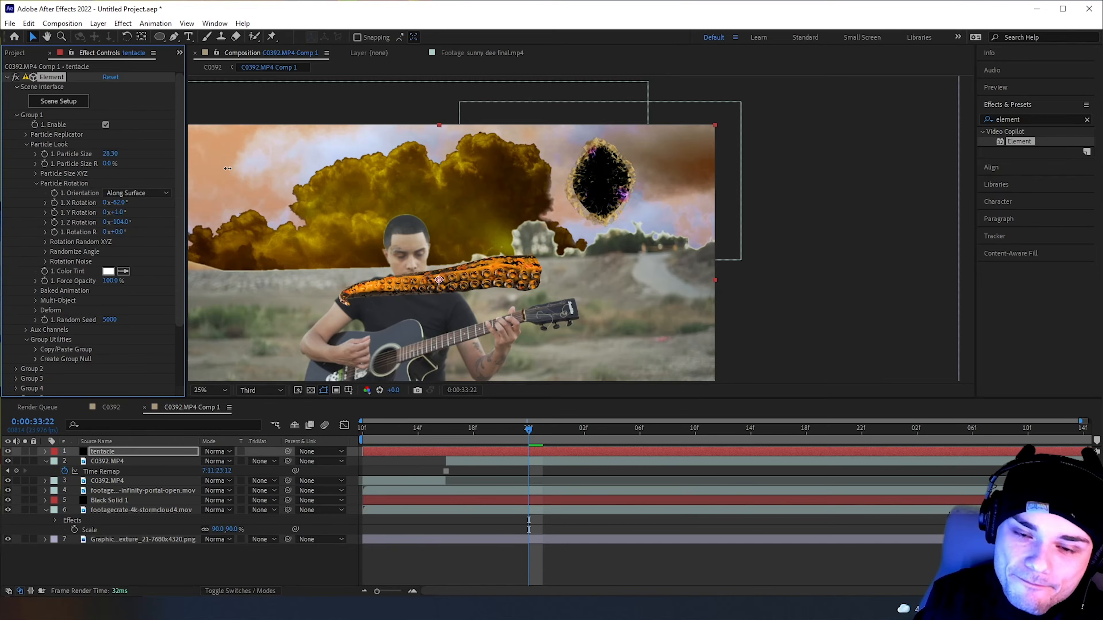
mouse_move(121, 203)
mouse_down()
mouse_move(153, 218)
mouse_move(114, 221)
mouse_up()
drag(547, 441, 626, 440)
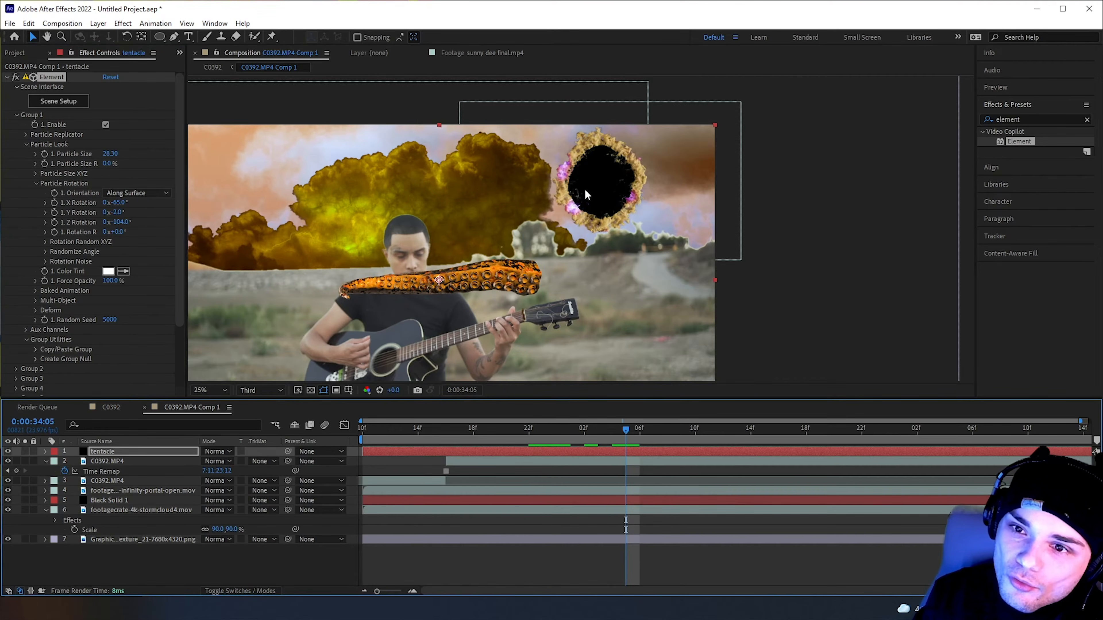
mouse_move(124, 222)
mouse_down()
mouse_move(92, 223)
mouse_move(102, 223)
mouse_up()
Position the tentacle's base over the portal by setting the Particle Replicator's Position XY to 2539, 547
click(28, 145)
click(26, 134)
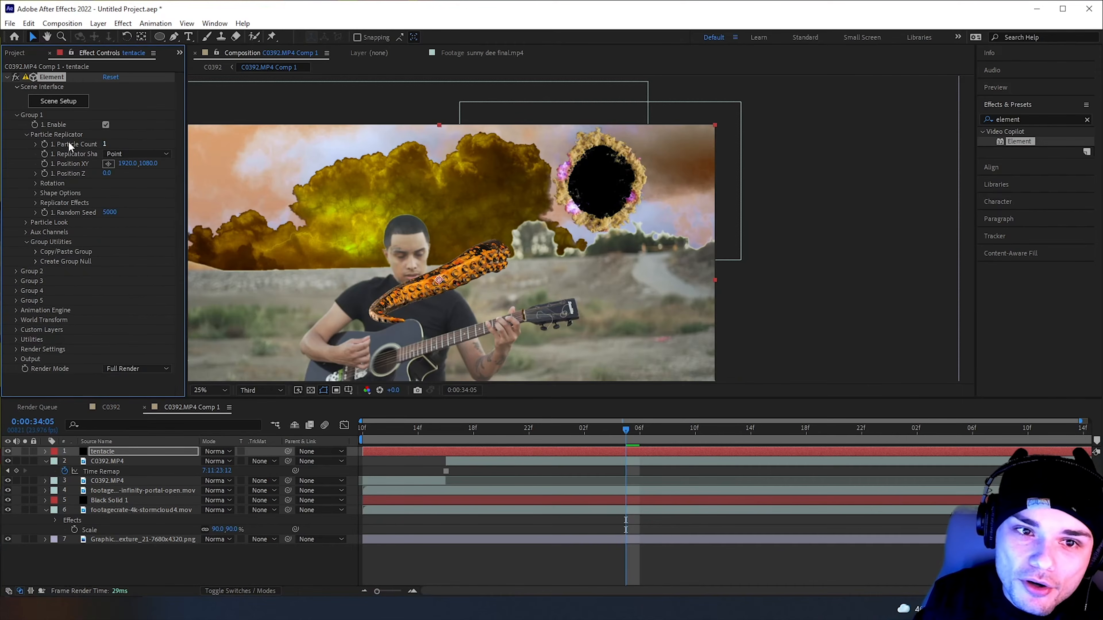
drag(135, 167, 241, 184)
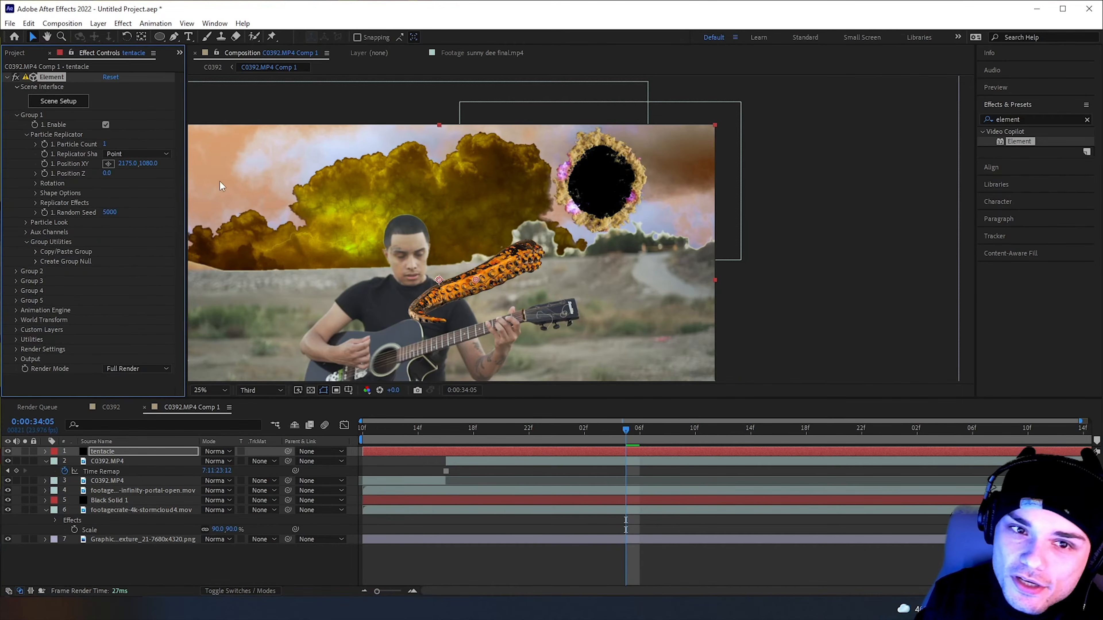
drag(90, 166, 0, 167)
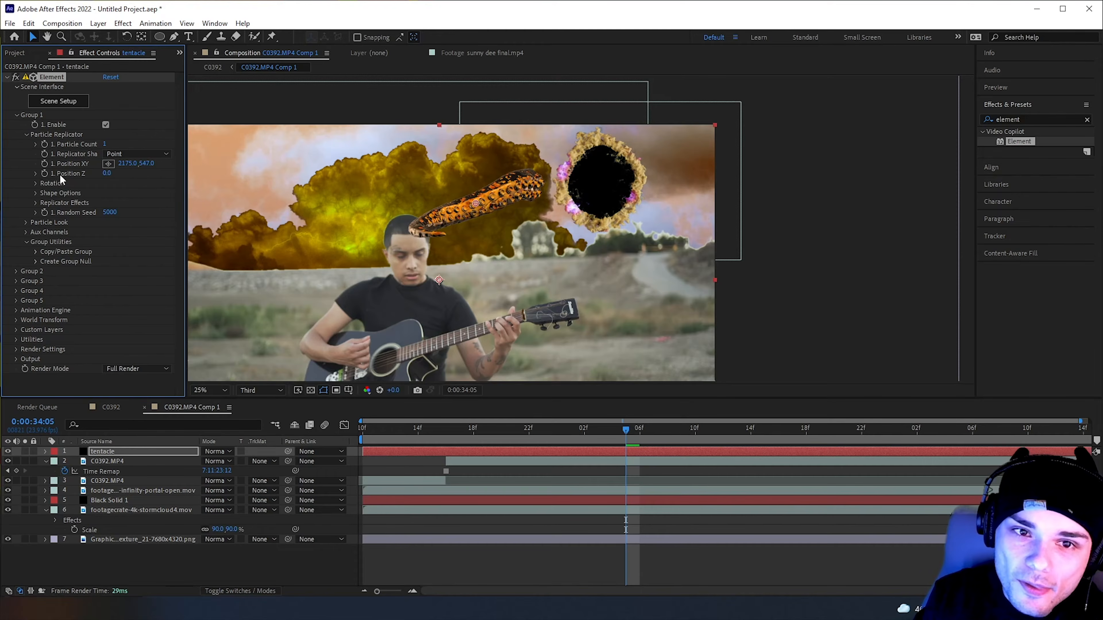
drag(132, 165, 290, 167)
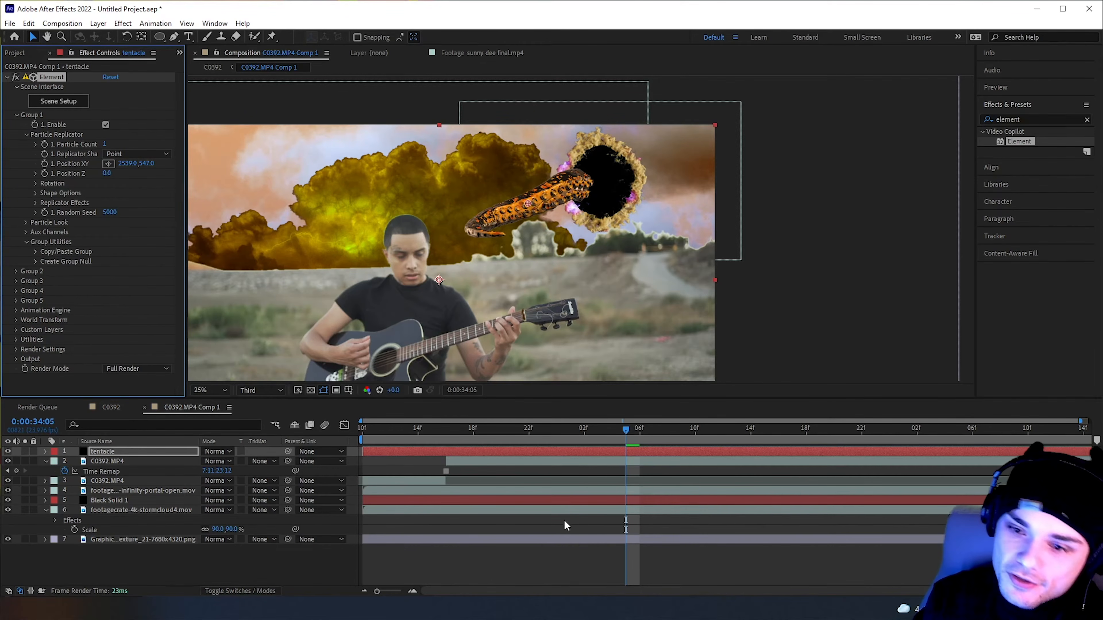
Check the tentacle against the portal up to 0:00:34:11, then enable Bend in Group 1's Deform settings
mouse_move(622, 436)
mouse_down()
mouse_move(501, 429)
mouse_move(640, 428)
mouse_up()
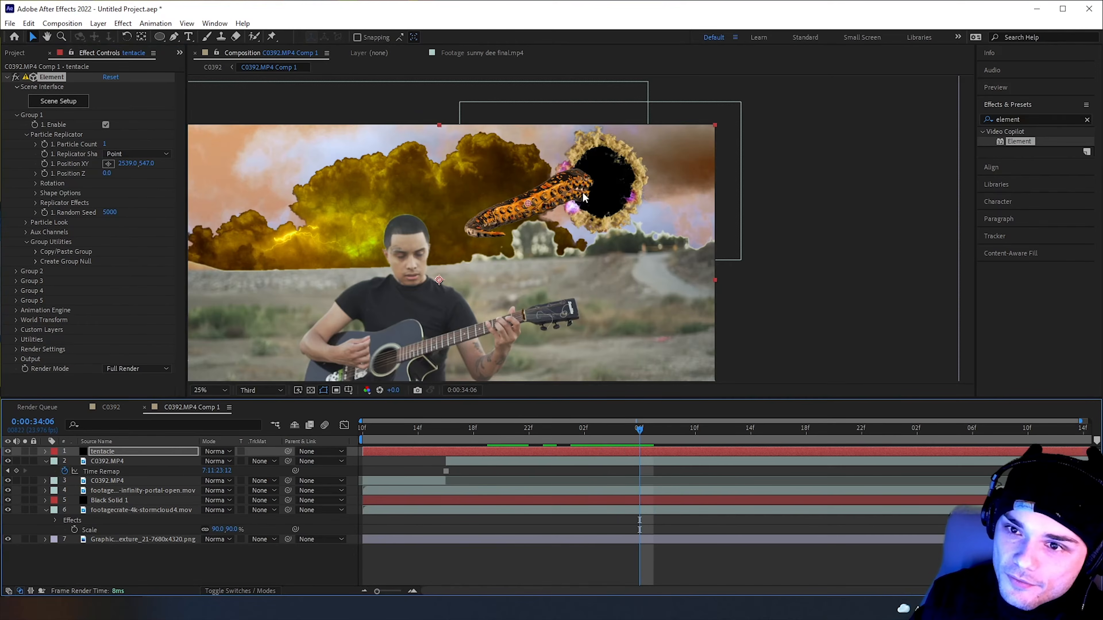
drag(651, 417, 710, 447)
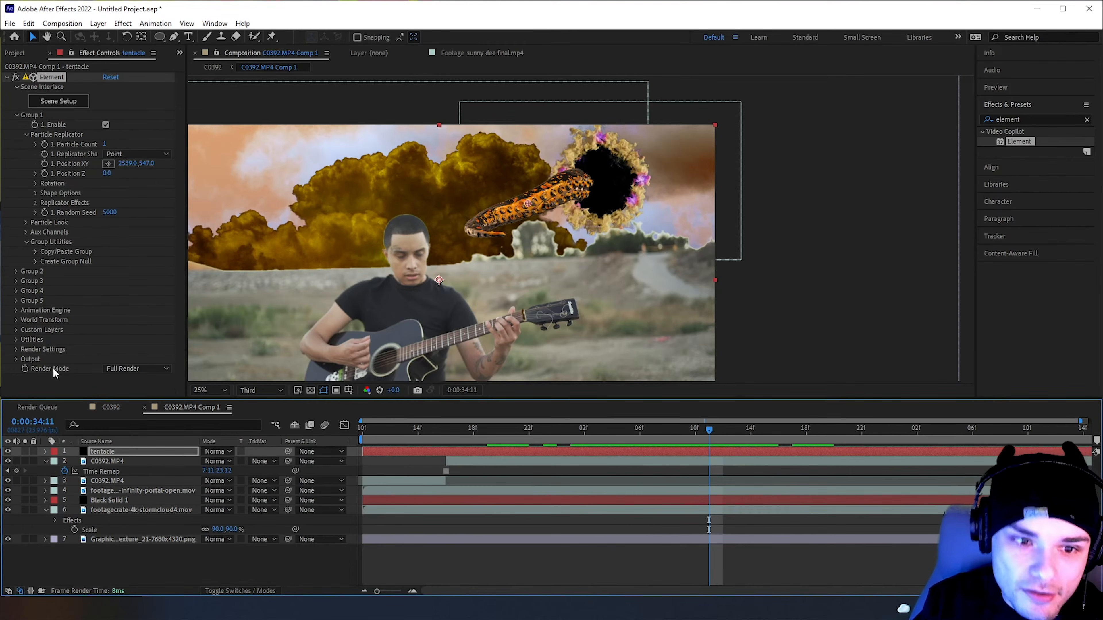
click(26, 134)
click(26, 144)
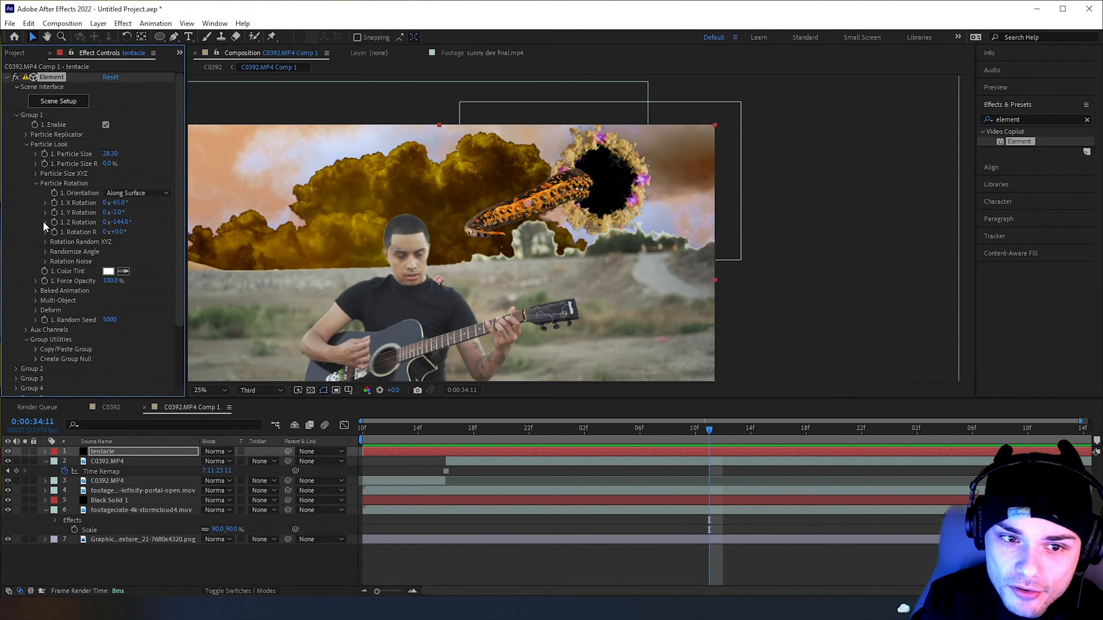
click(35, 310)
scroll(46, 317, down, 1)
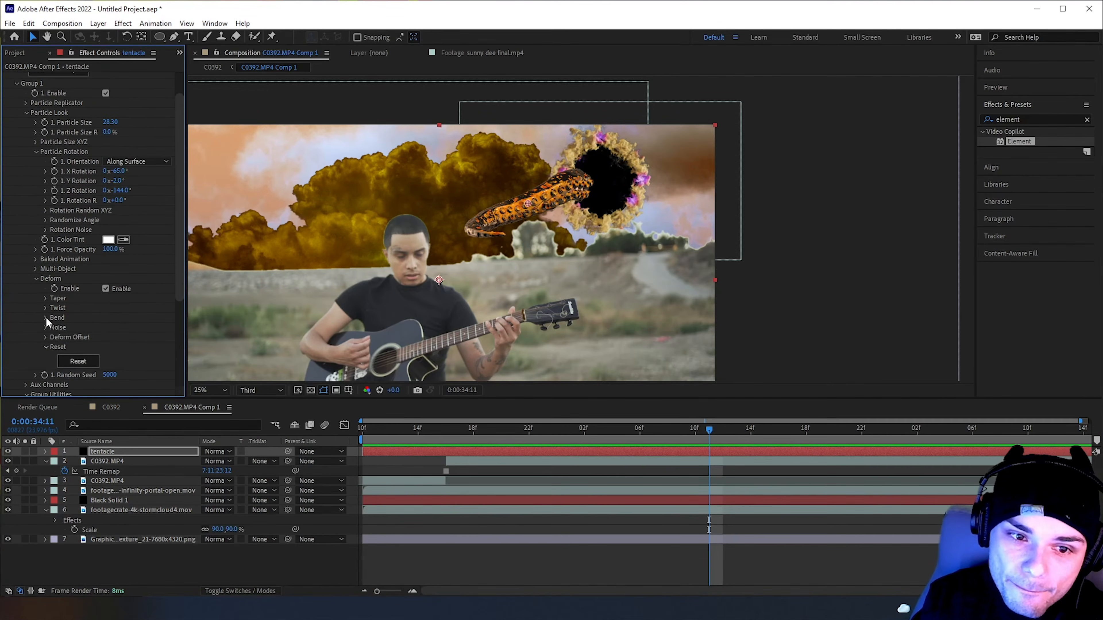
click(45, 317)
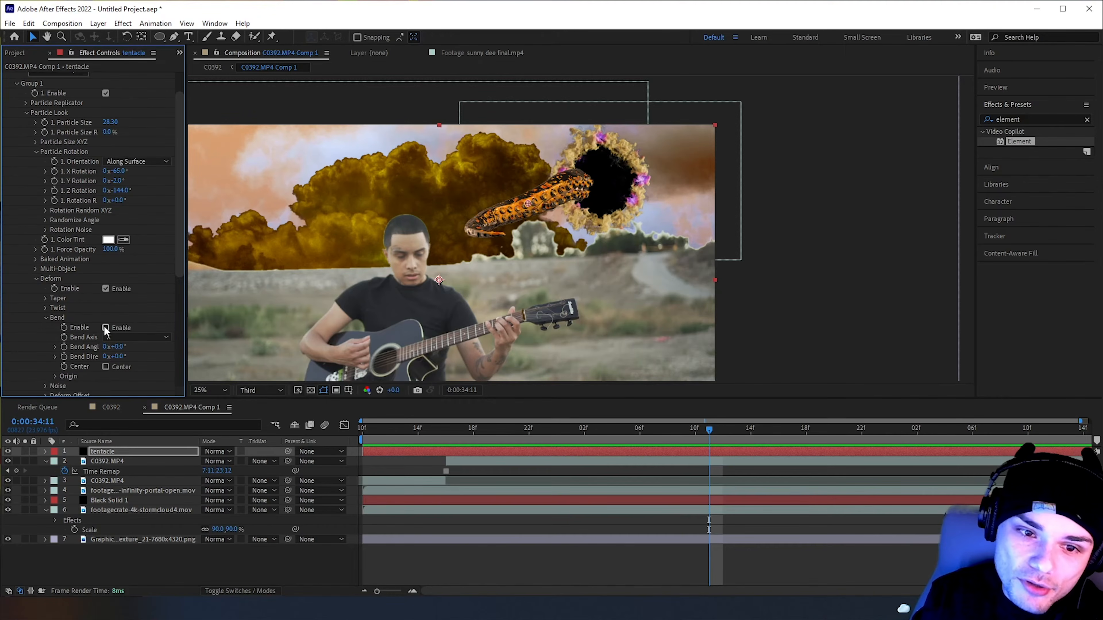
scroll(82, 336, down, 1)
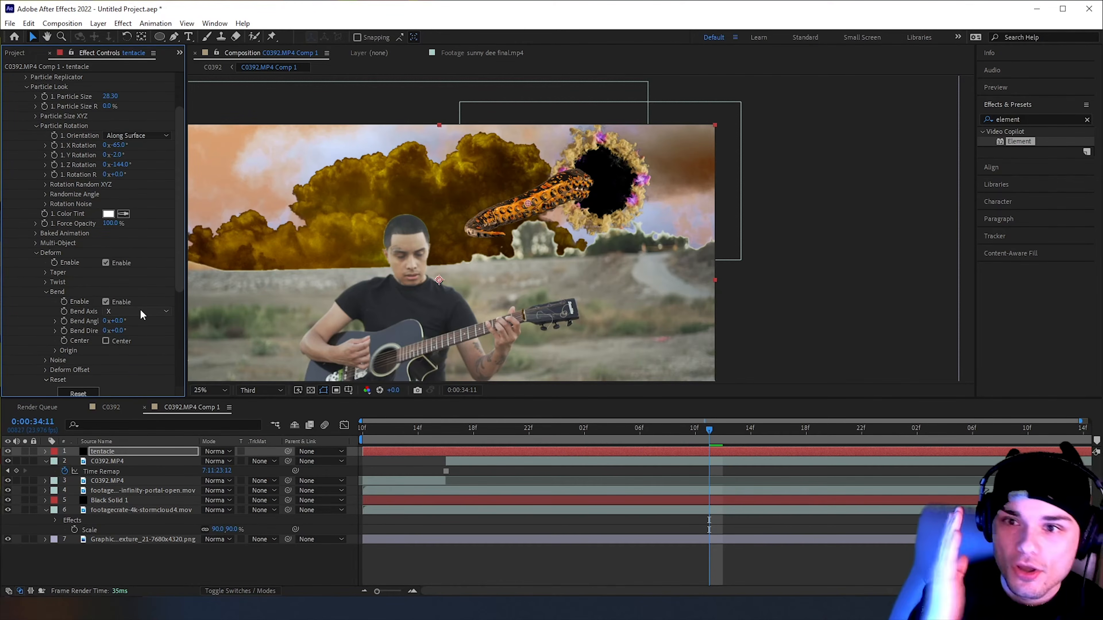
Examine the tentacle model from several angles in Element's Scene Setup, and return to the composition
scroll(151, 180, up, 2)
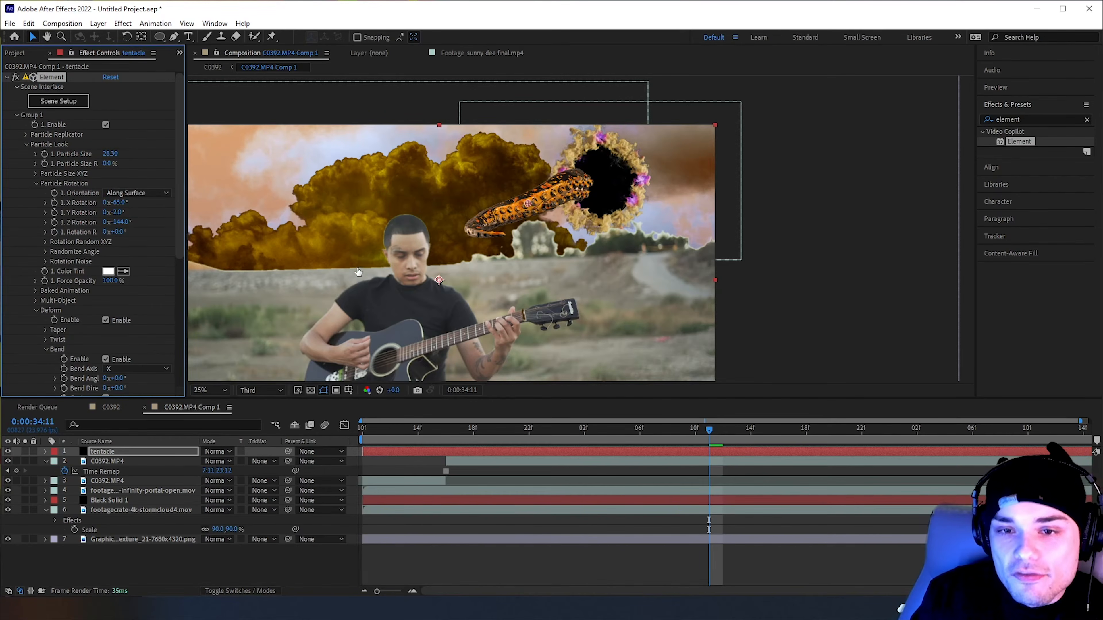
click(59, 100)
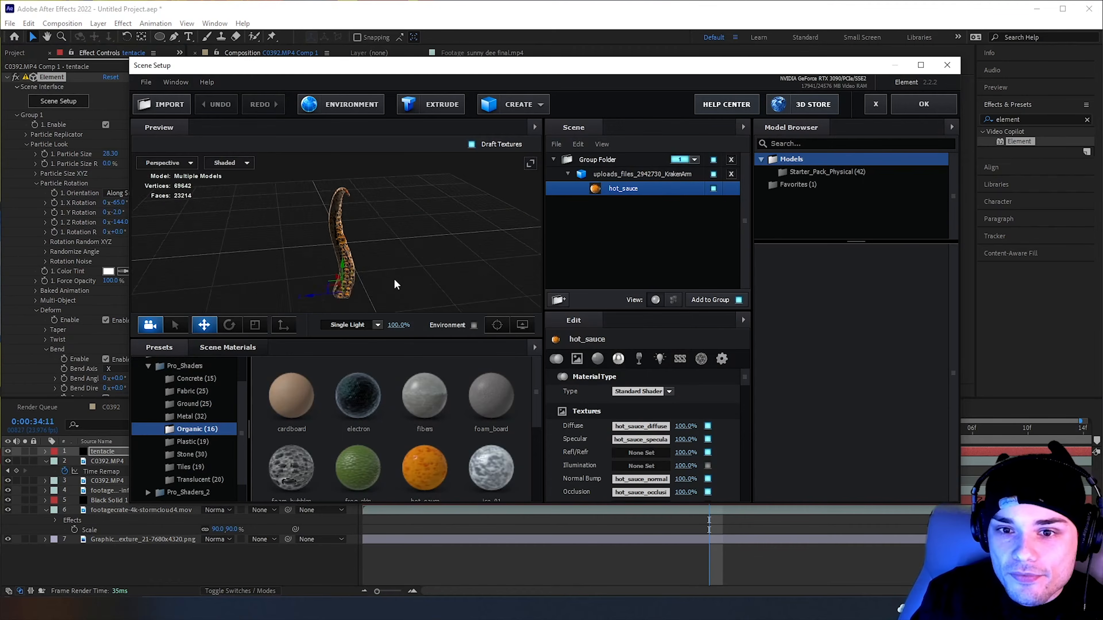
drag(487, 290, 395, 279)
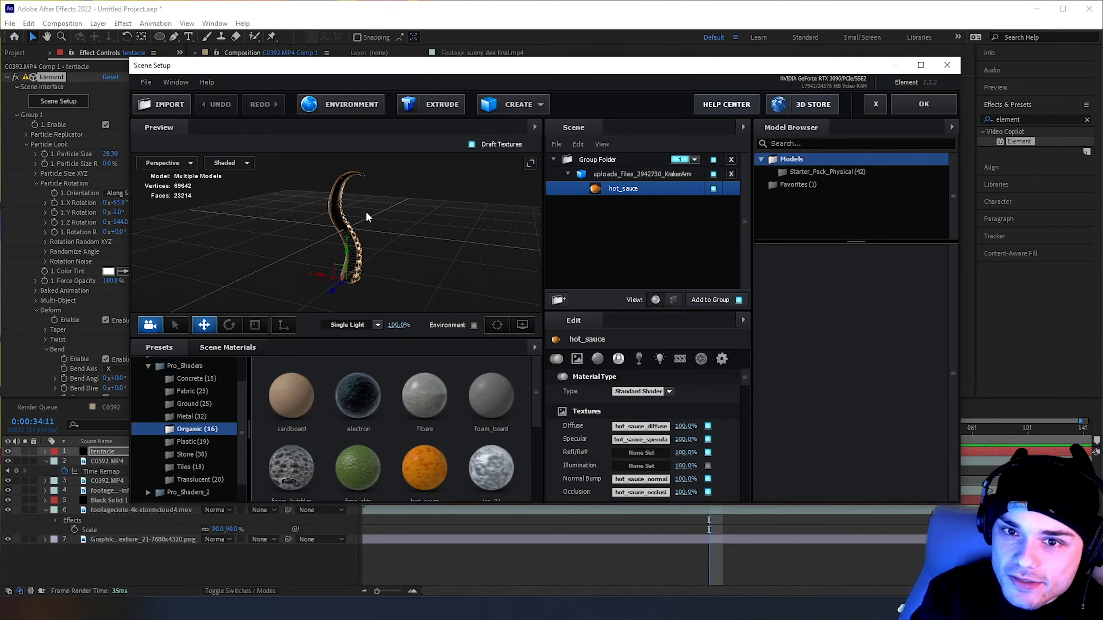
drag(364, 175, 350, 254)
click(923, 103)
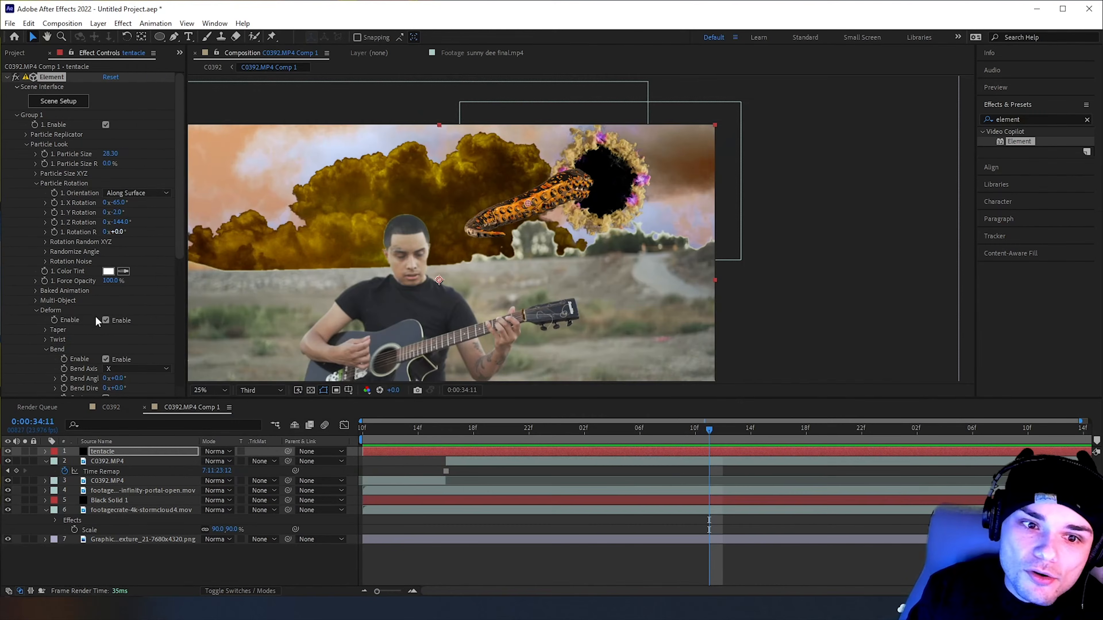
At 0:00:34:09, set the tentacle's Bend Axis to Y, Bend Angle to -3° and the first Origin orientation to 0°
scroll(87, 334, down, 2)
scroll(116, 269, down, 2)
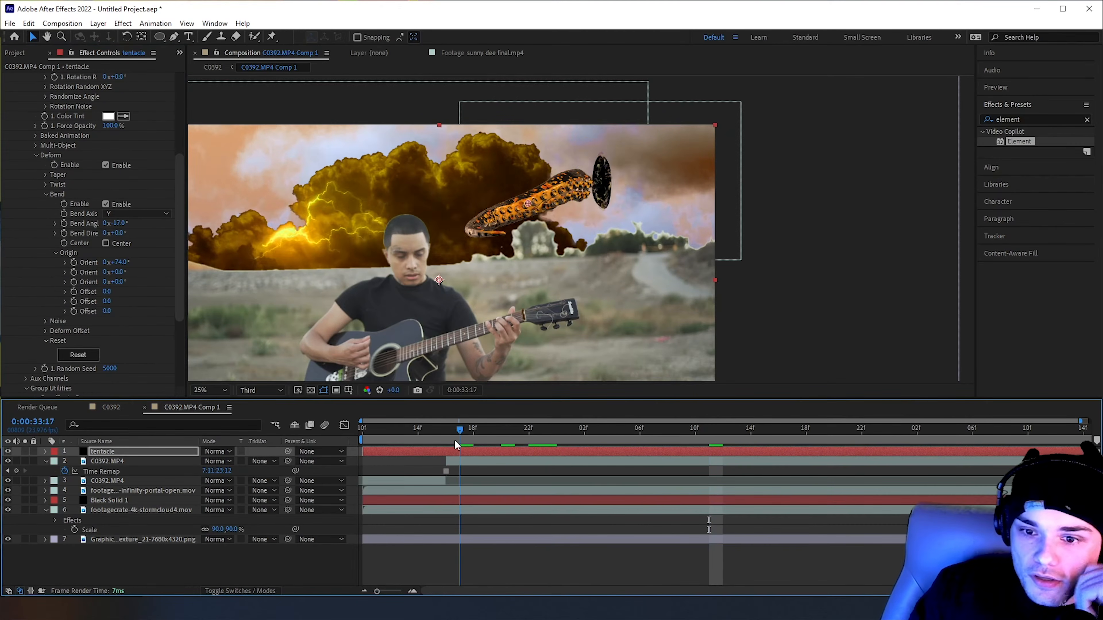
drag(454, 440, 682, 430)
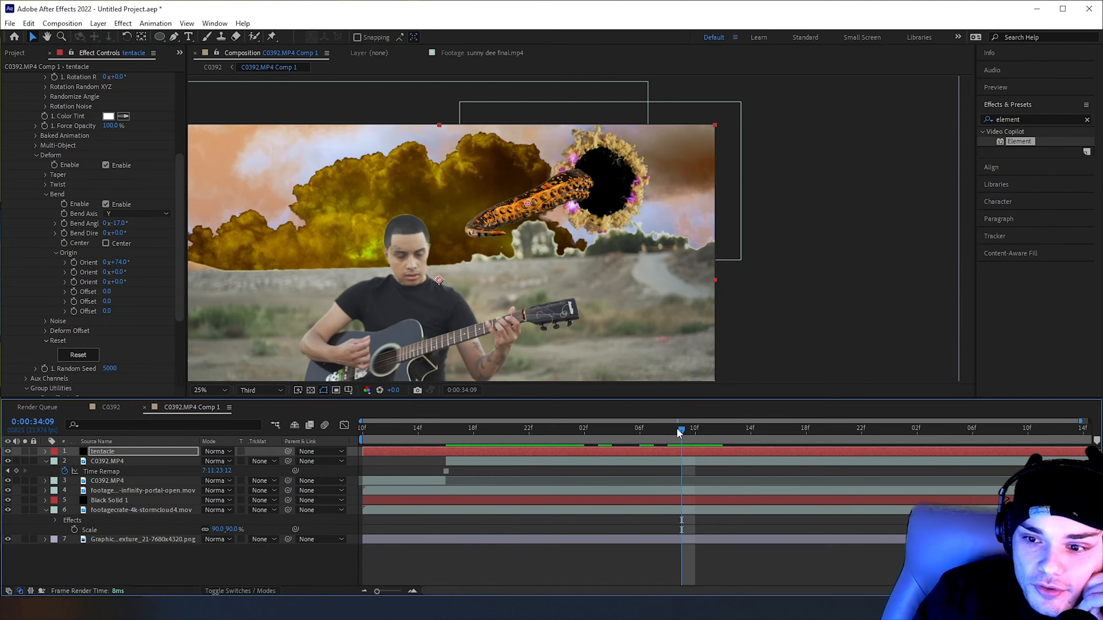
drag(680, 429, 673, 432)
mouse_move(118, 224)
mouse_down()
mouse_move(186, 240)
mouse_move(119, 234)
mouse_up()
click(115, 262)
text(0)
key(Return)
drag(195, 228, 520, 381)
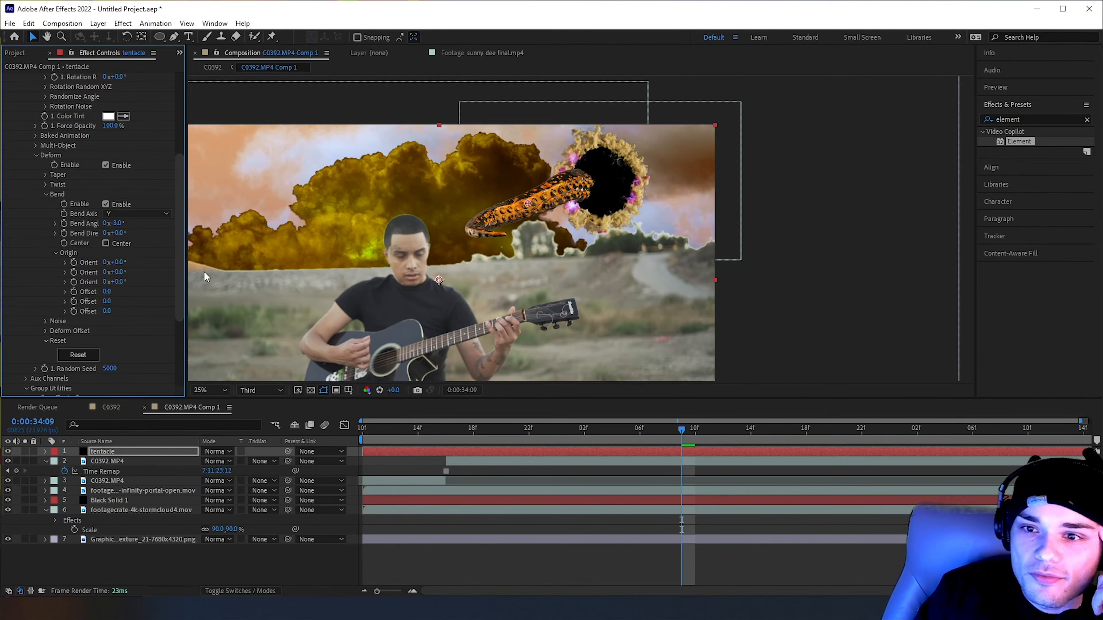
Keyframe the Bend Angle from 0:00:34:09, with -66° at 0:00:34:17 and 42° at 0:00:35:02
click(64, 223)
drag(721, 432, 792, 430)
drag(112, 223, 78, 219)
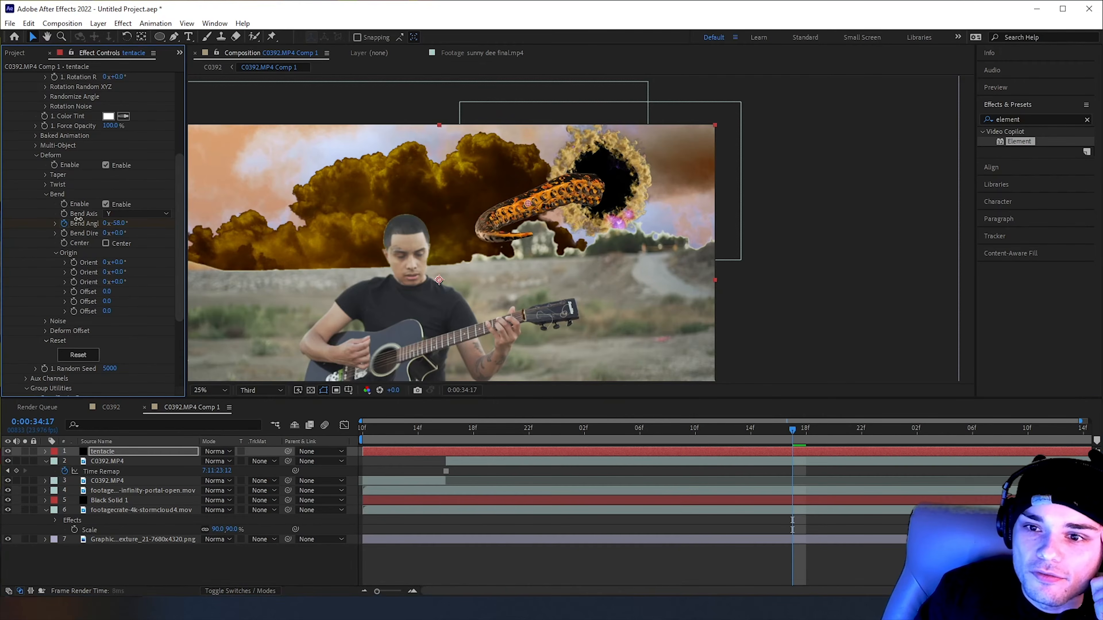
drag(854, 432, 915, 412)
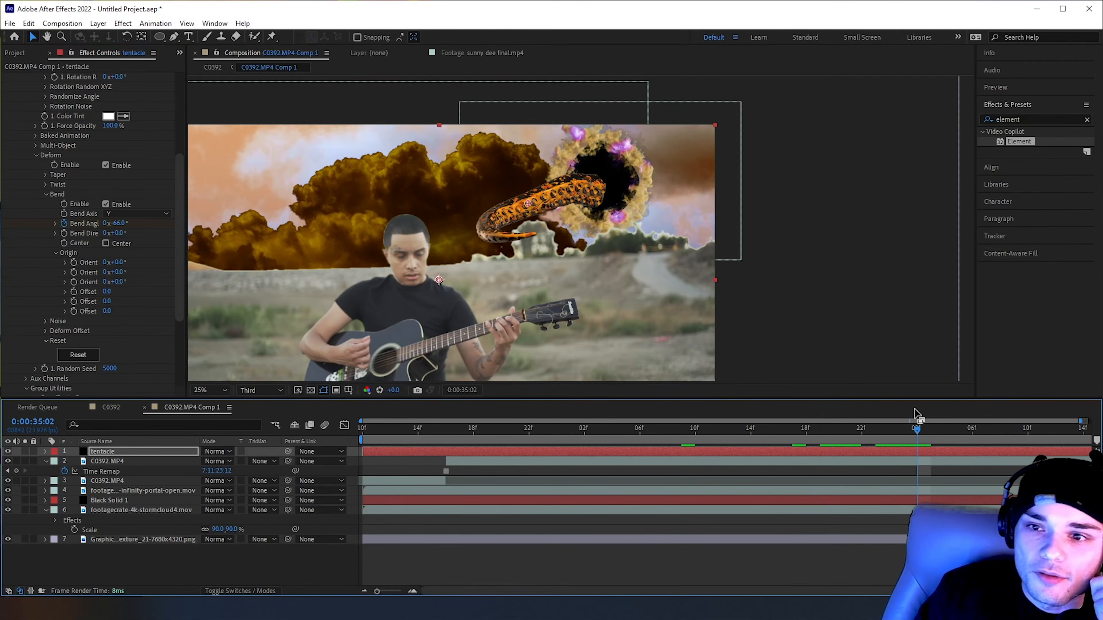
drag(128, 223, 185, 227)
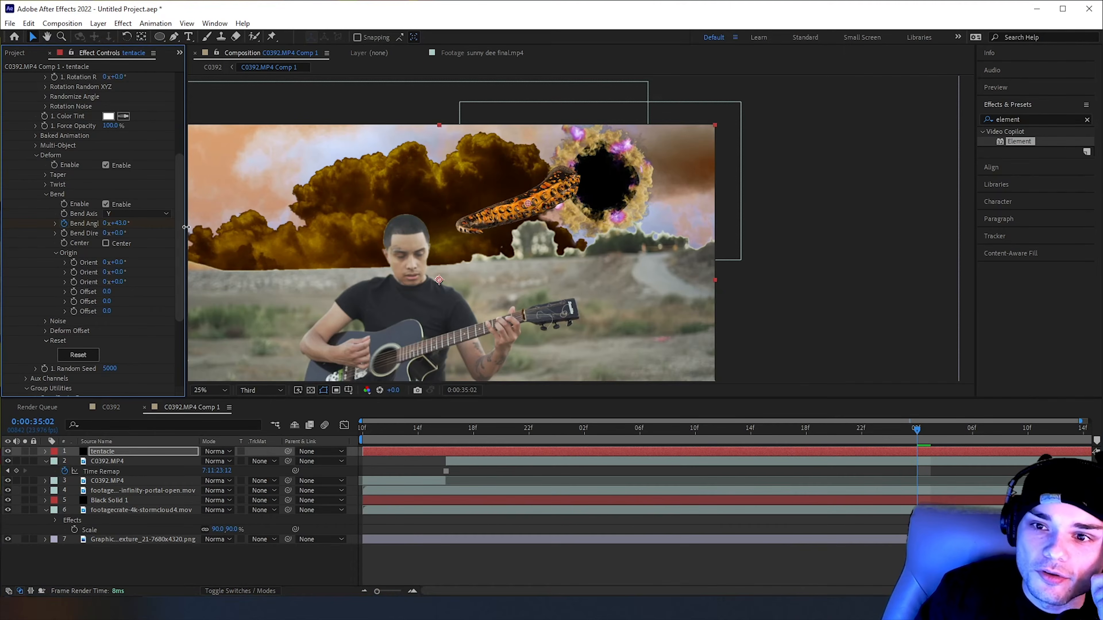
Try rotating the bend's first two Origin orientations at 0:00:34:06, and undo the changes
drag(947, 446, 641, 446)
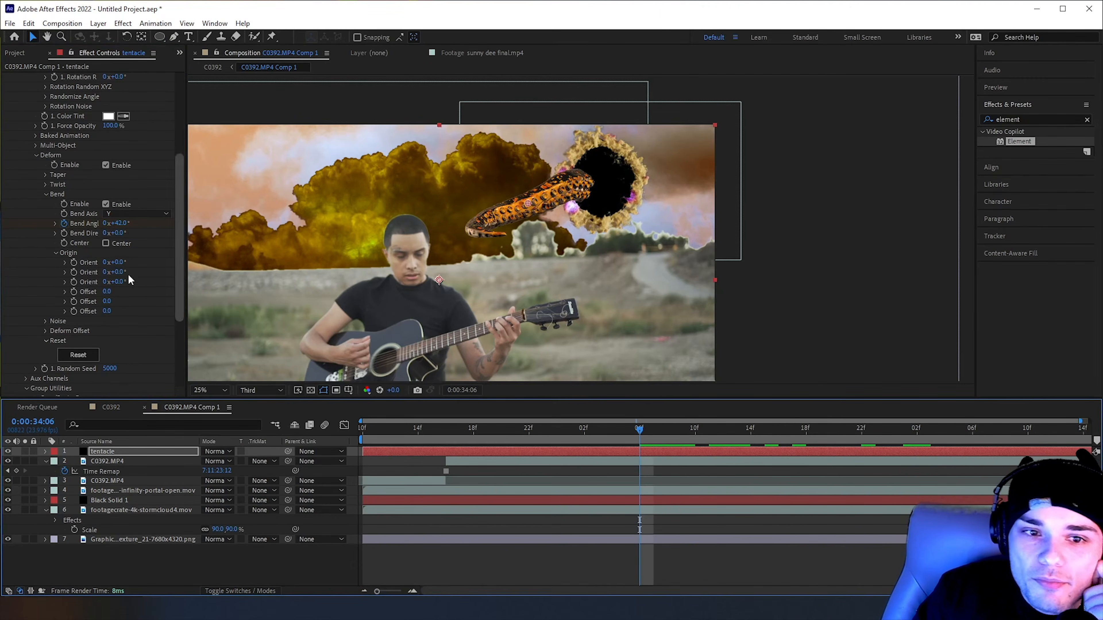
drag(122, 263, 185, 269)
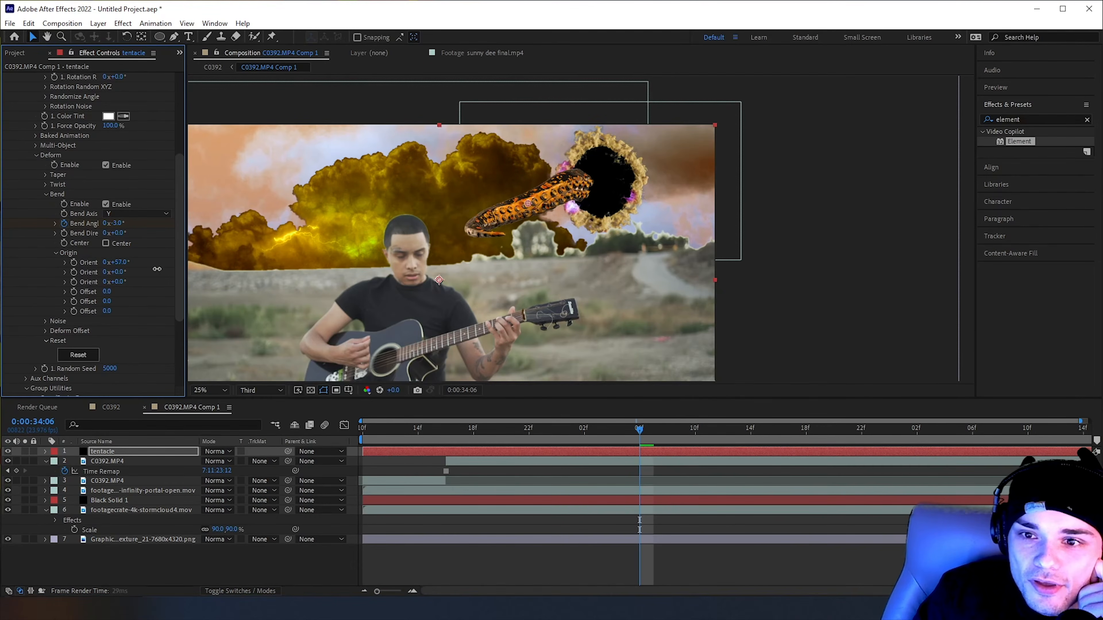
key(ctrl+z)
drag(120, 273, 283, 290)
key(ctrl+z)
key(ctrl+z)
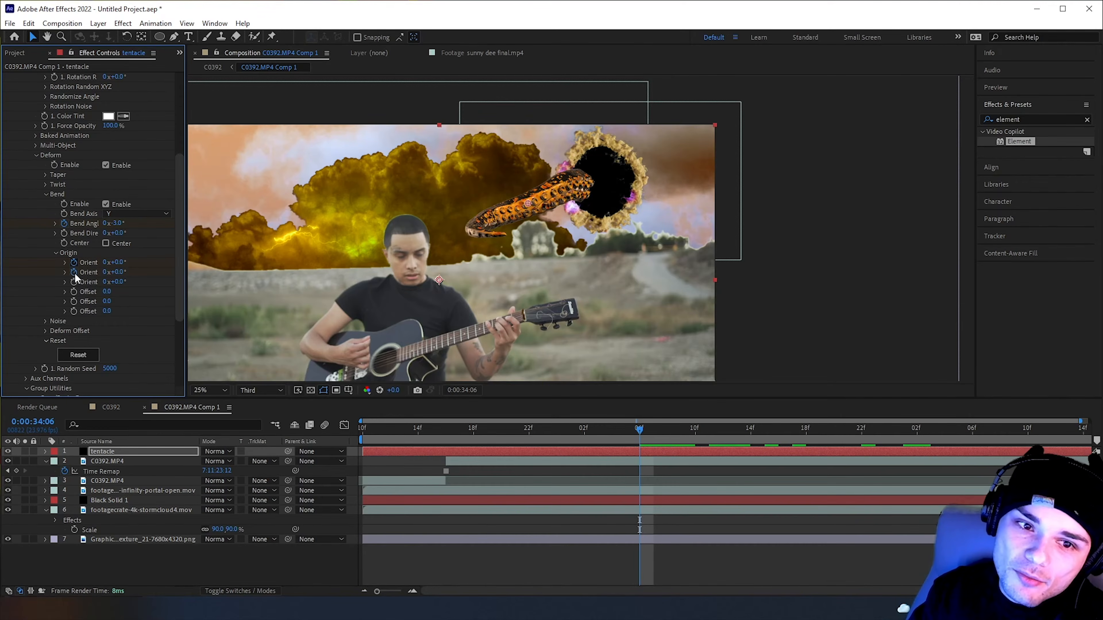
Animate the bend's three Origin orientations from 0:00:34:06 to 226°, 258° and 118° at 0:00:35:12, and preview the motion
drag(642, 434, 1055, 438)
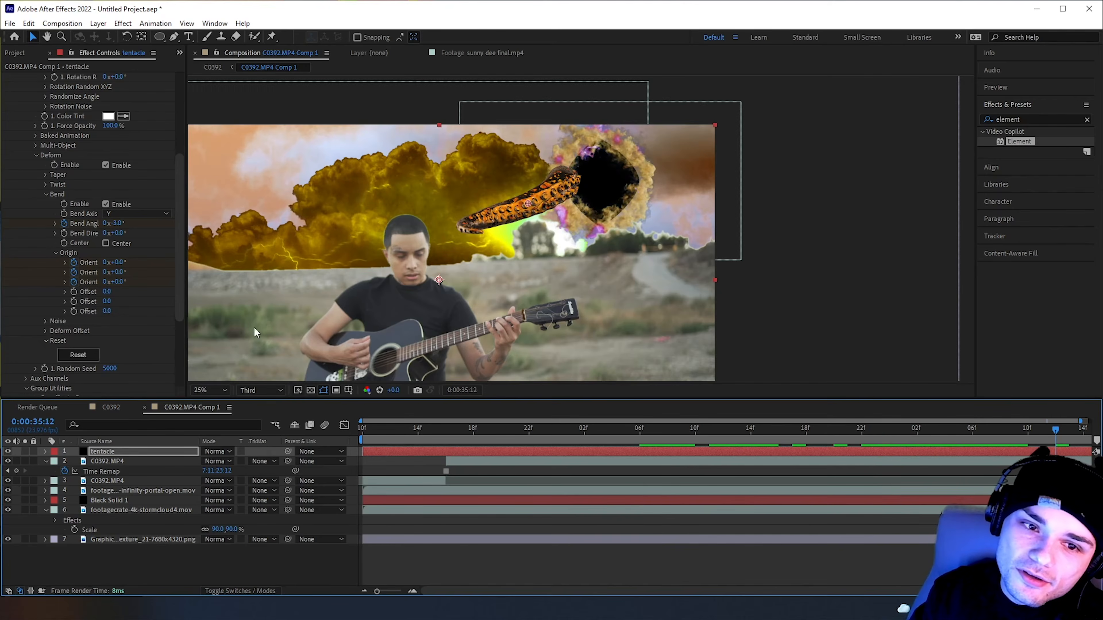
drag(115, 263, 188, 271)
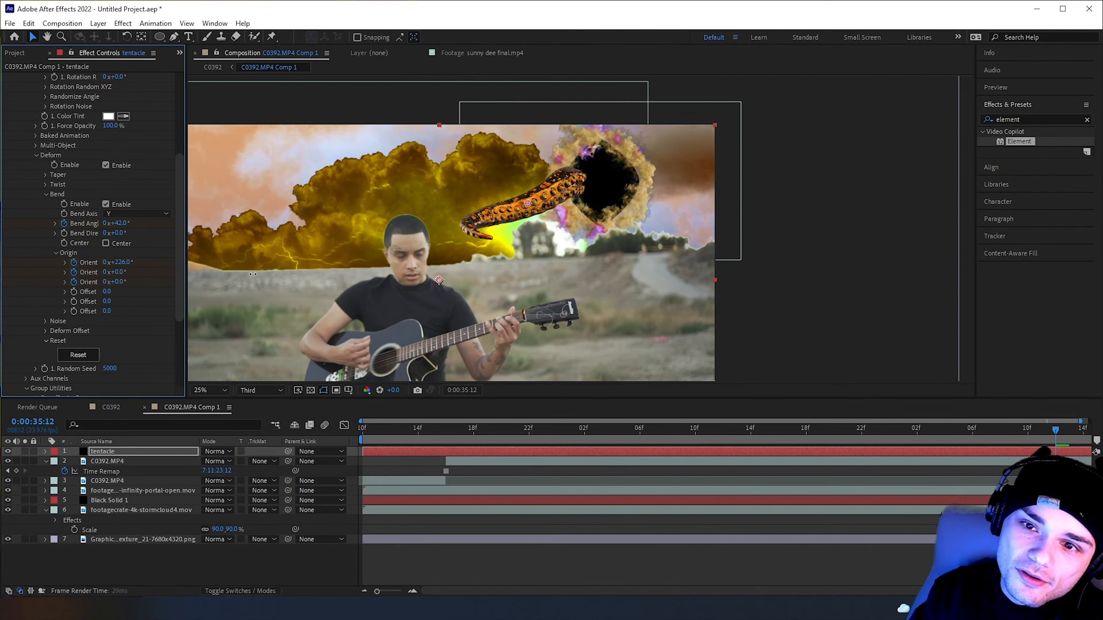
drag(121, 272, 203, 276)
drag(125, 273, 191, 274)
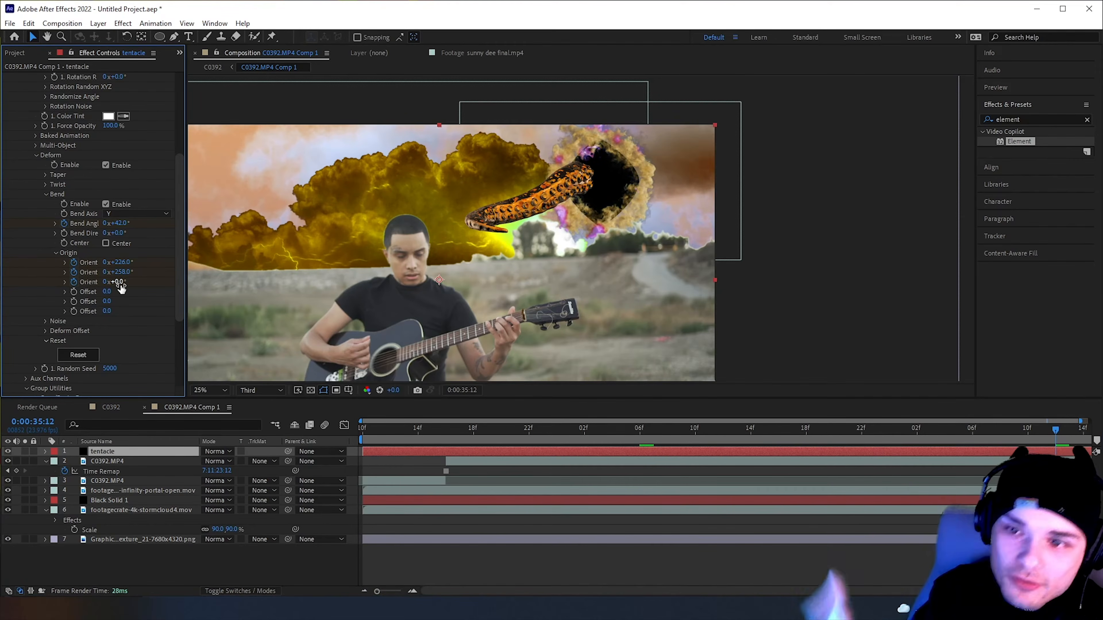
drag(118, 282, 177, 281)
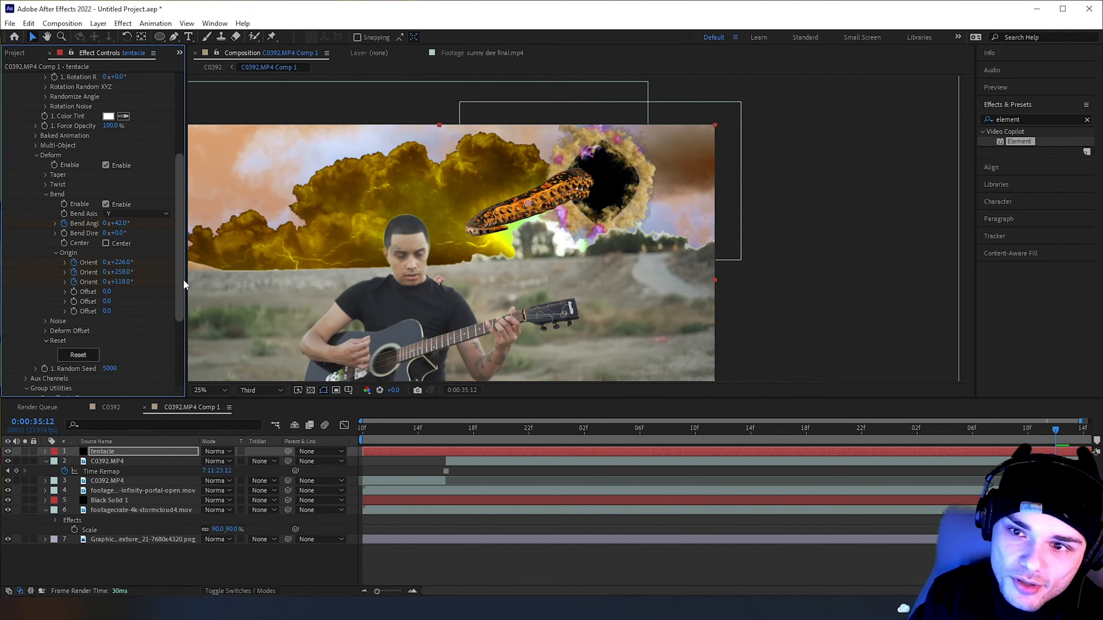
key(space)
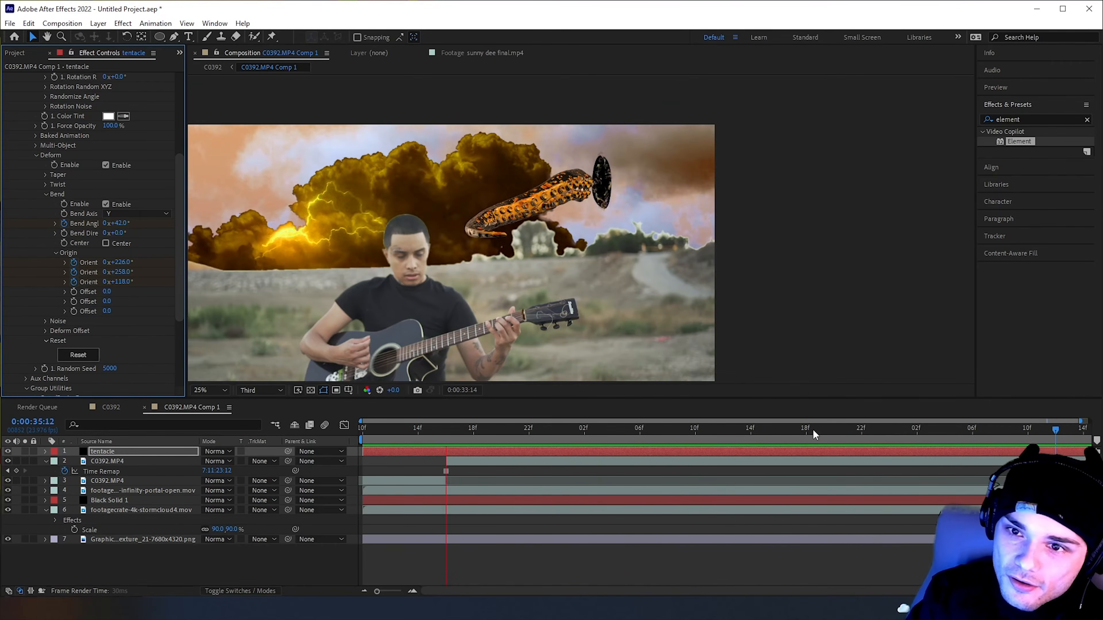
click(803, 431)
drag(805, 439, 875, 439)
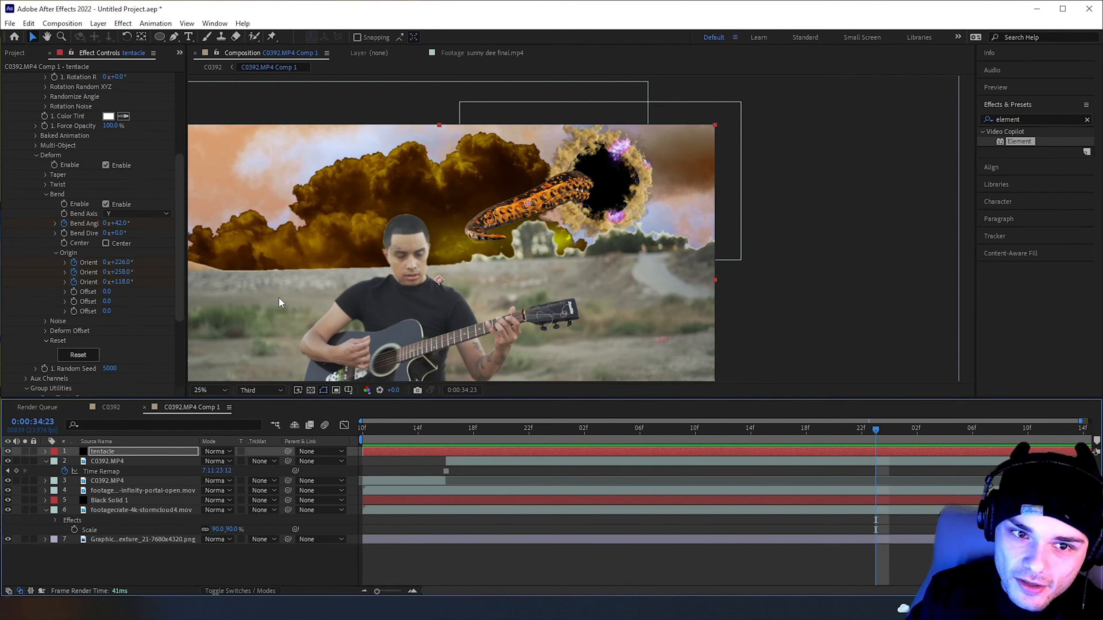
Copy the tentacle's Bend Angle keyframes, paste them at 0:00:35:02 to repeat the bend, and play it back
double_click(91, 226)
scroll(833, 530, down, 3)
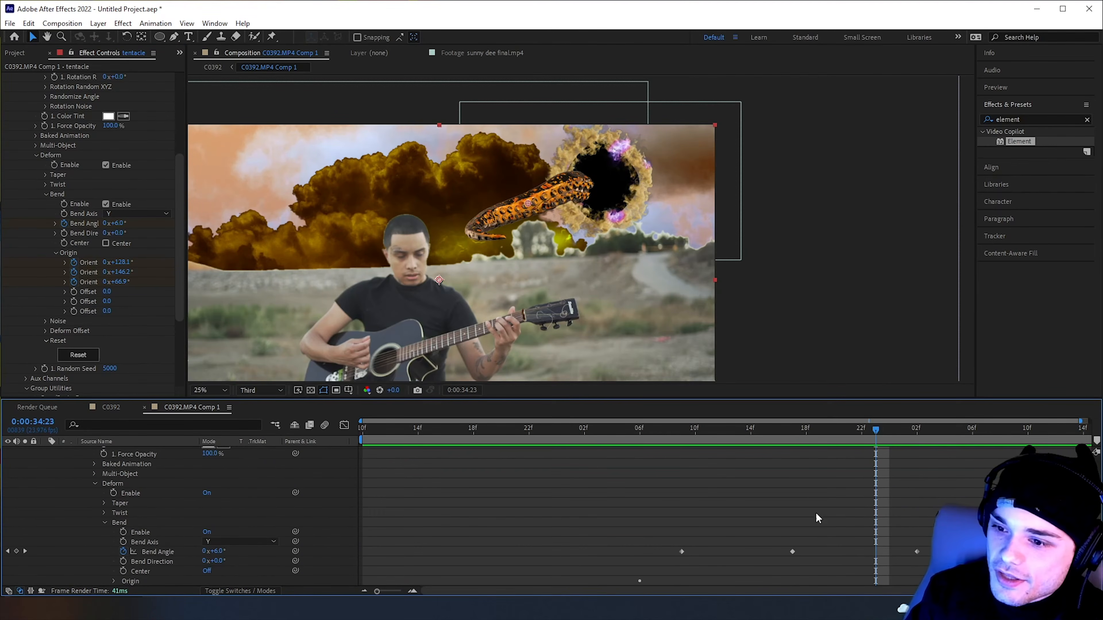
drag(653, 542, 925, 565)
drag(895, 430, 920, 434)
key(ctrl+v)
key(space)
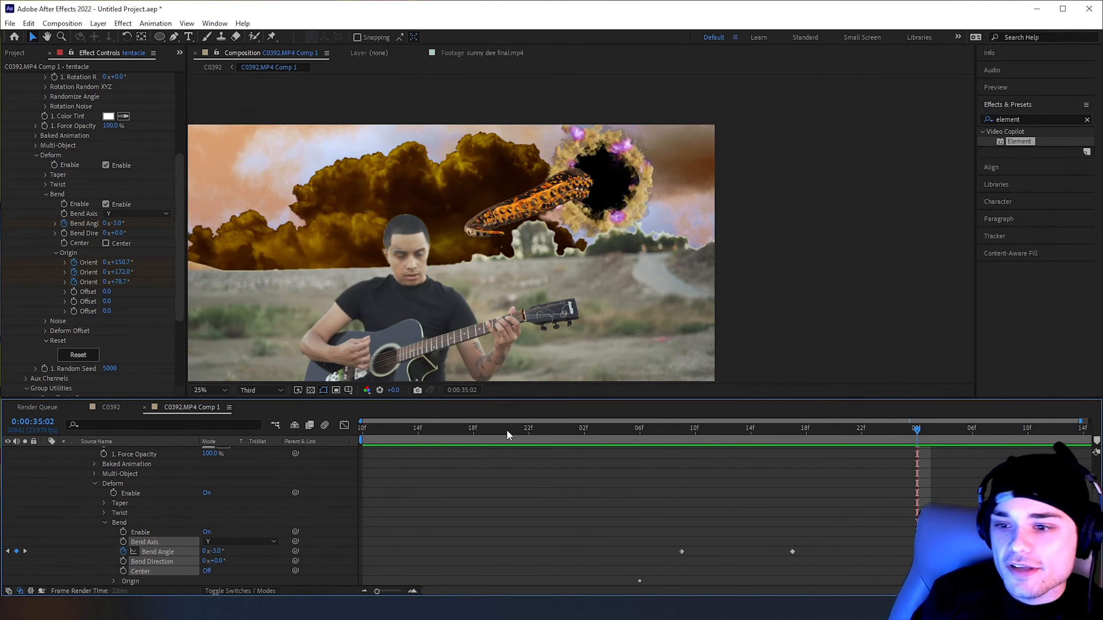
key(space)
Examine how the tentacles emerge from the portal in the sunny dee final.mp4 footage
click(487, 55)
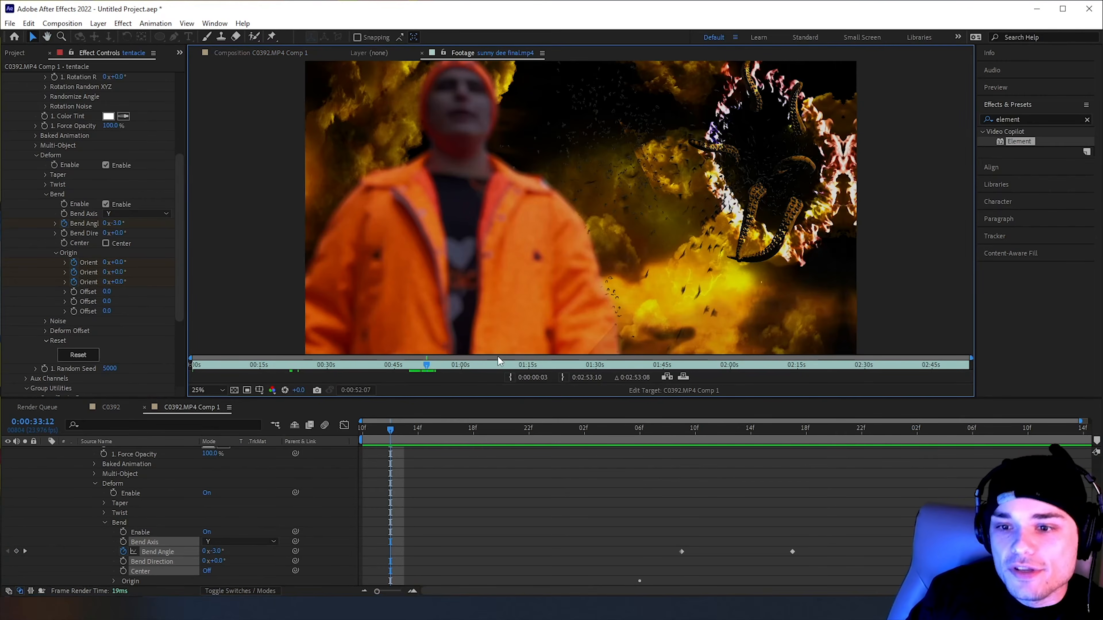
drag(425, 366, 425, 367)
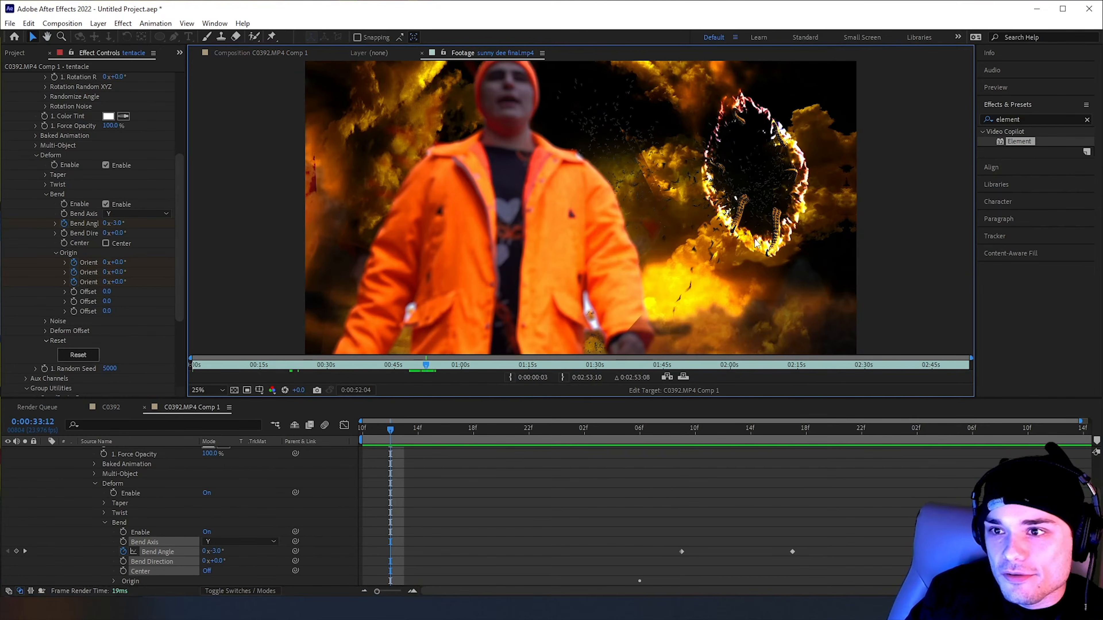
drag(425, 368, 428, 369)
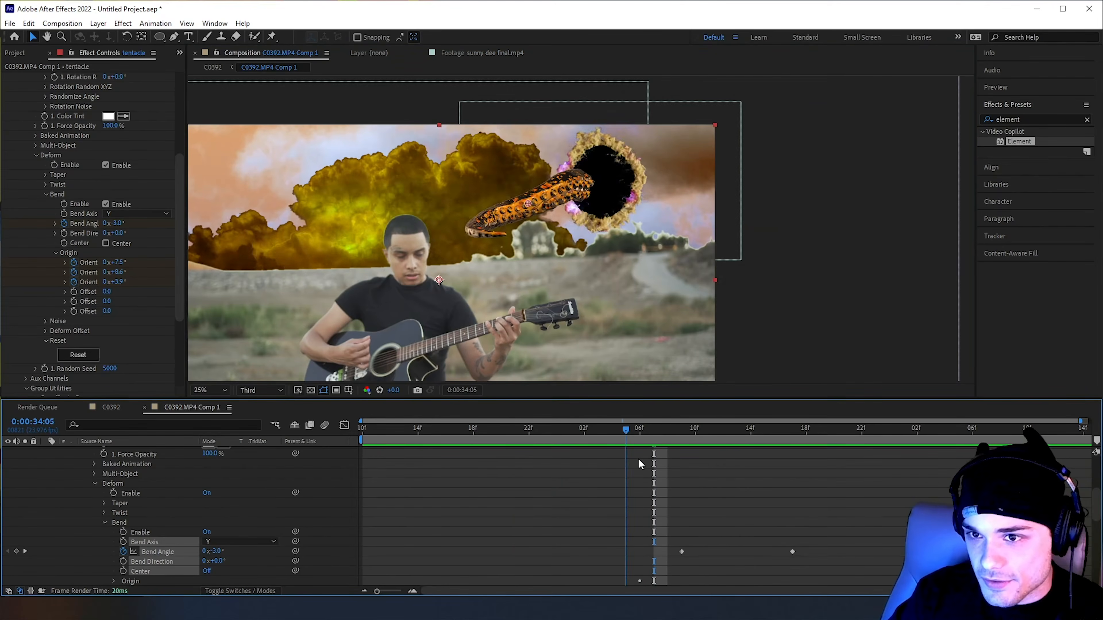
Add a Particle Size keyframe for the tentacle at 0:00:34:09, in line with the first Bend Angle keyframe
drag(637, 459, 683, 463)
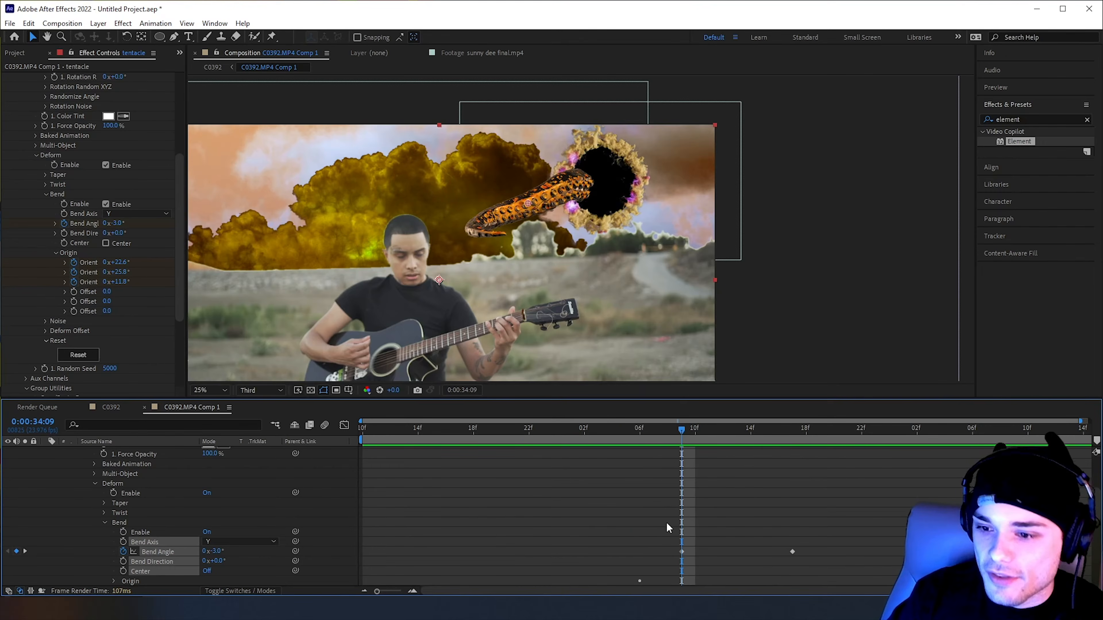
mouse_move(681, 436)
mouse_down()
mouse_move(694, 436)
mouse_move(682, 437)
mouse_up()
click(681, 552)
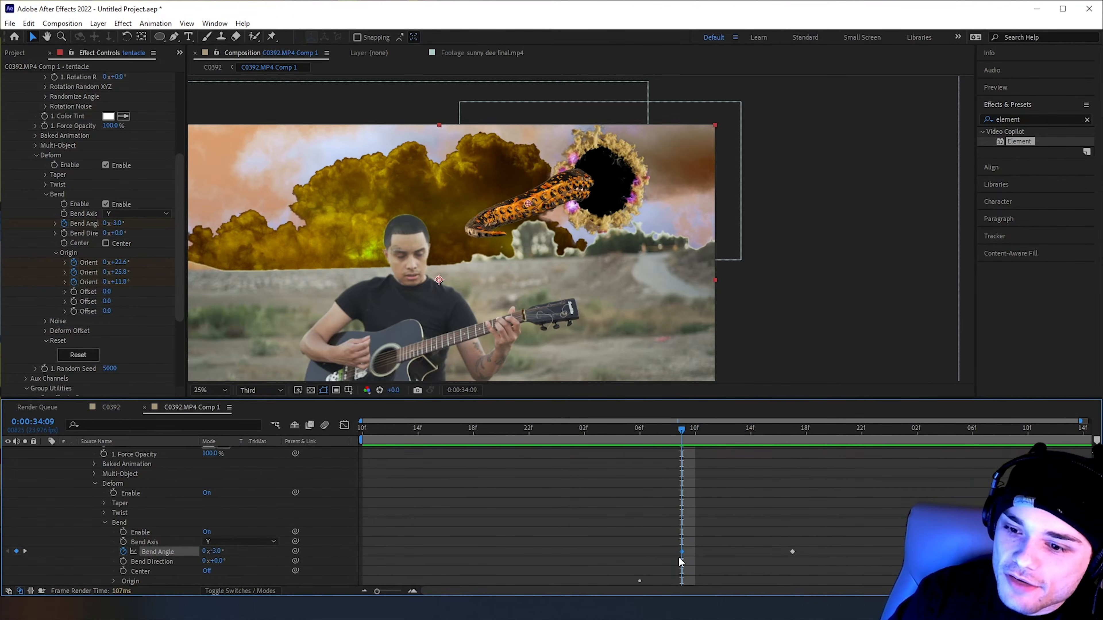
scroll(677, 456, up, 5)
scroll(95, 182, up, 5)
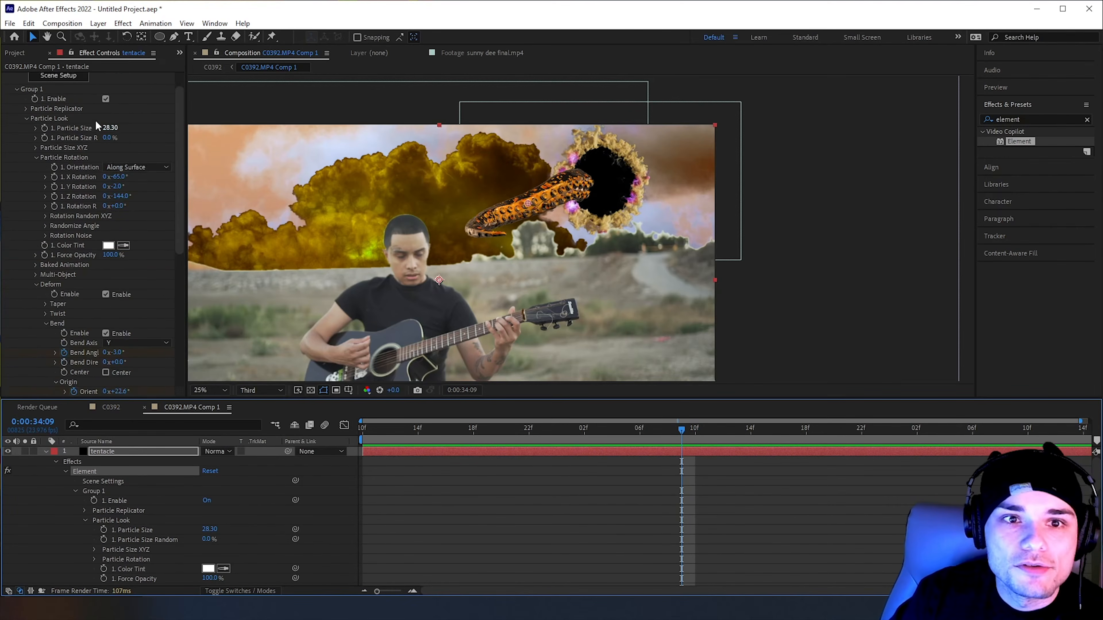
click(36, 184)
click(44, 154)
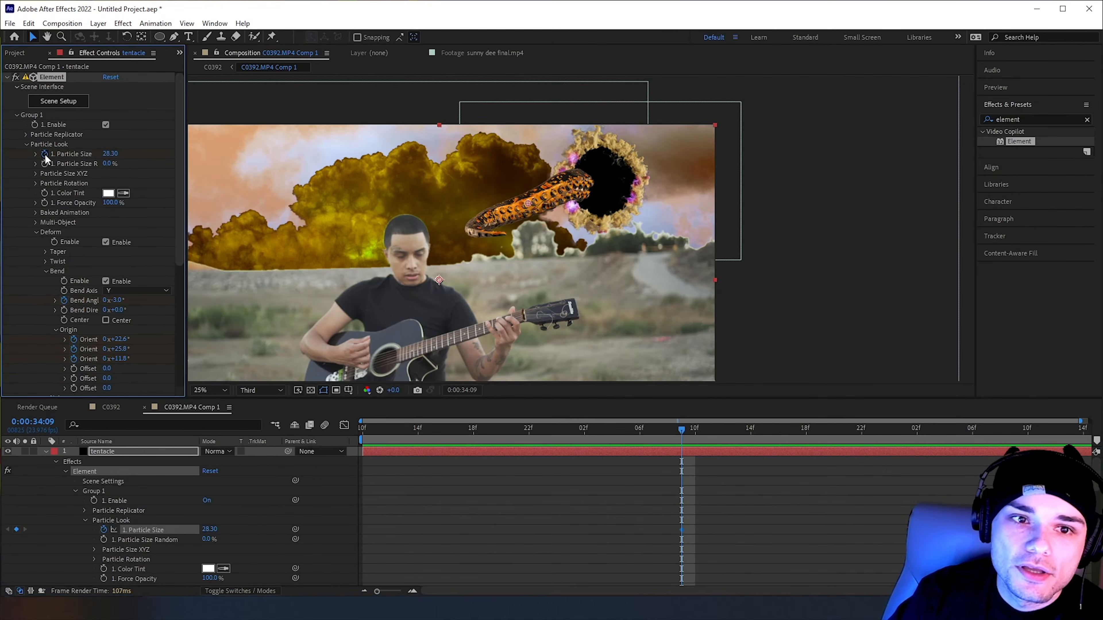
At 0:00:33:17, shrink the tentacle's Particle Size to 1.80 and move its Position XY to 3011, 407 over the portal
drag(683, 435, 465, 440)
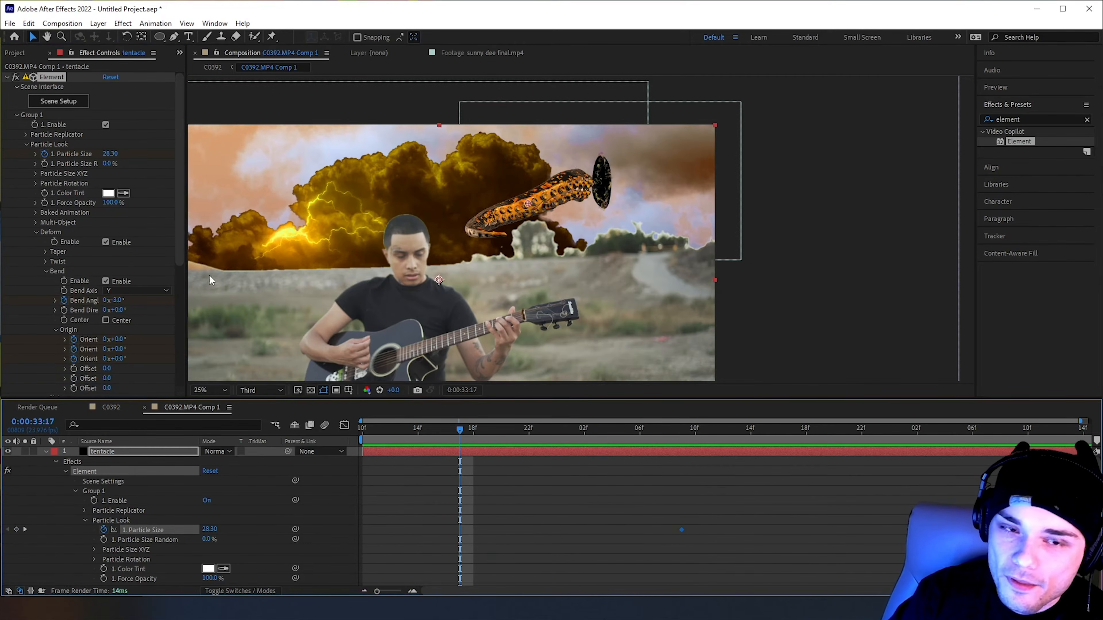
drag(99, 155, 79, 158)
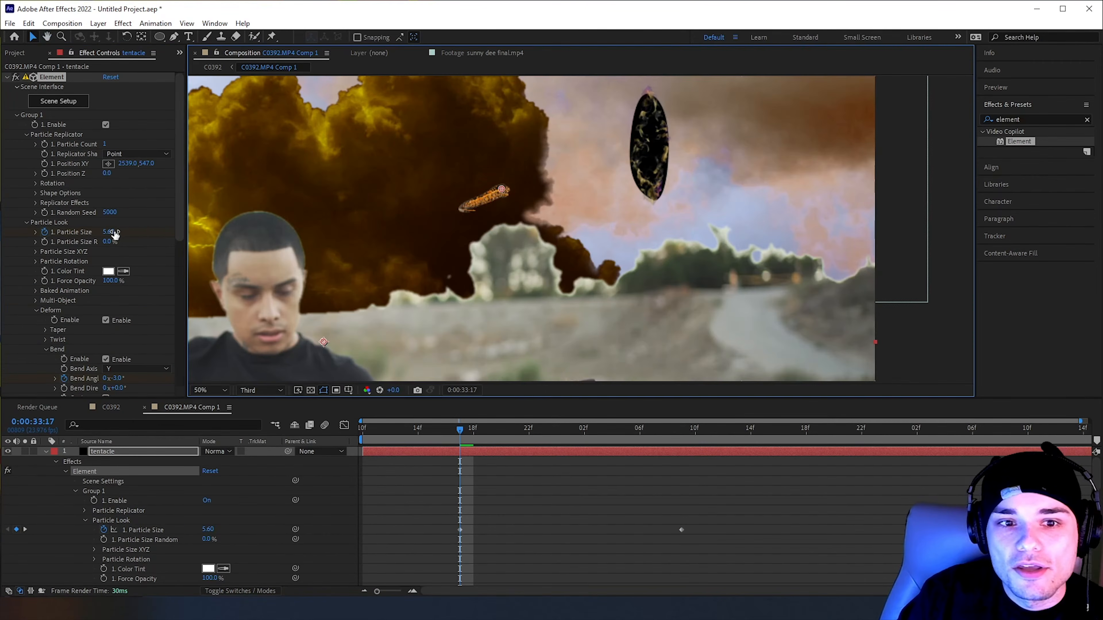
drag(111, 232, 150, 234)
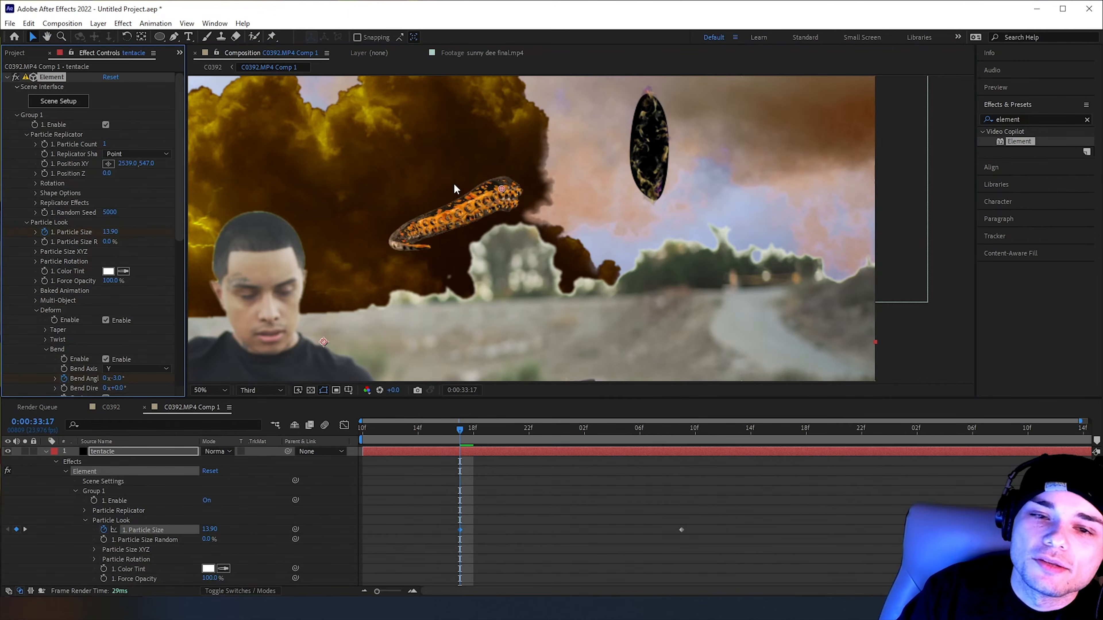
drag(112, 232, 97, 235)
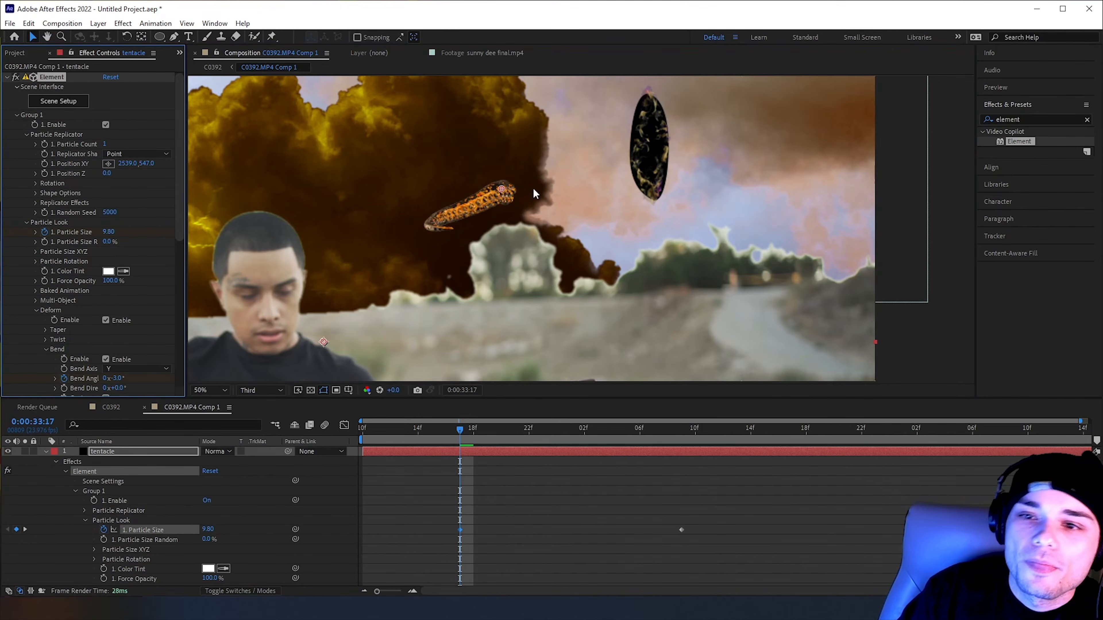
drag(502, 191, 641, 148)
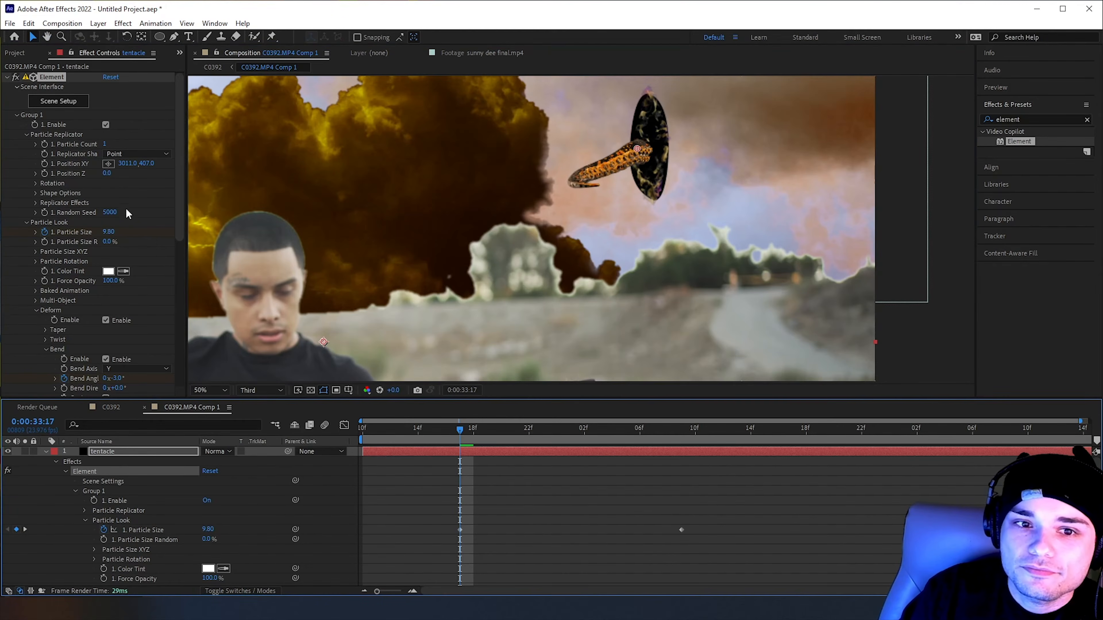
drag(112, 231, 94, 238)
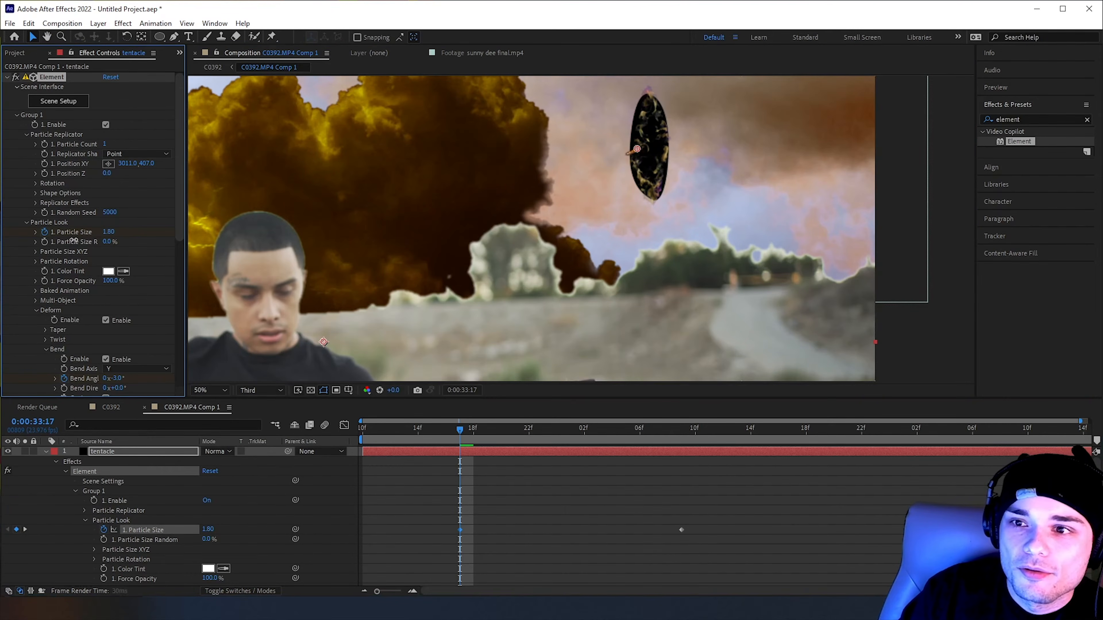
Play back the tentacle growing out of the portal, and bring up its Bend Angle keyframes at 0:00:34:04
drag(471, 429, 737, 447)
scroll(668, 272, down, 2)
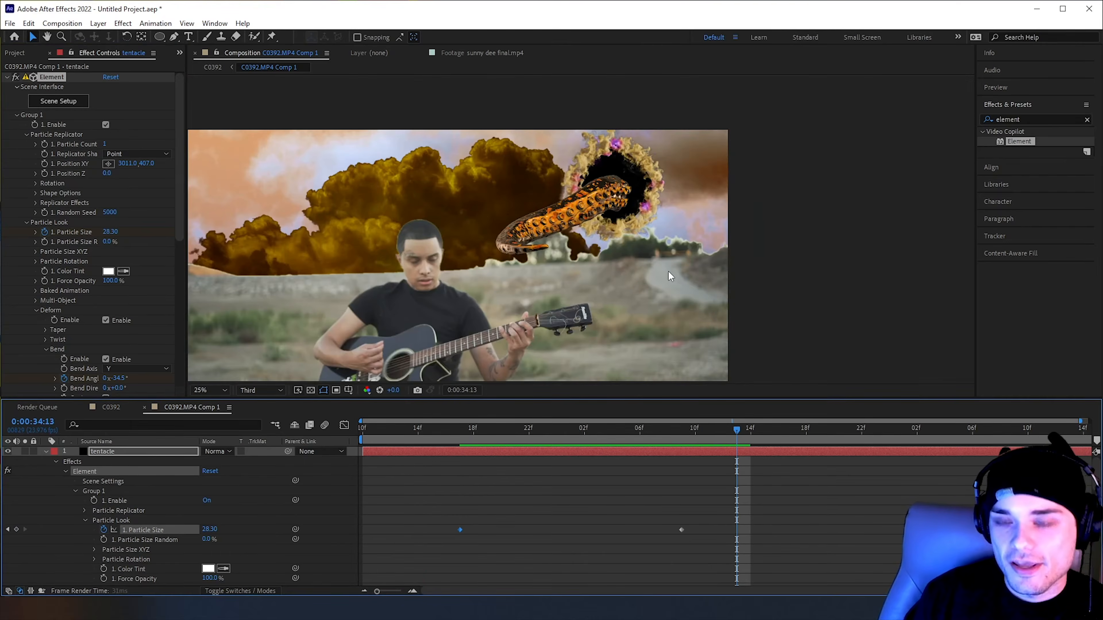
key(space)
drag(630, 425, 765, 415)
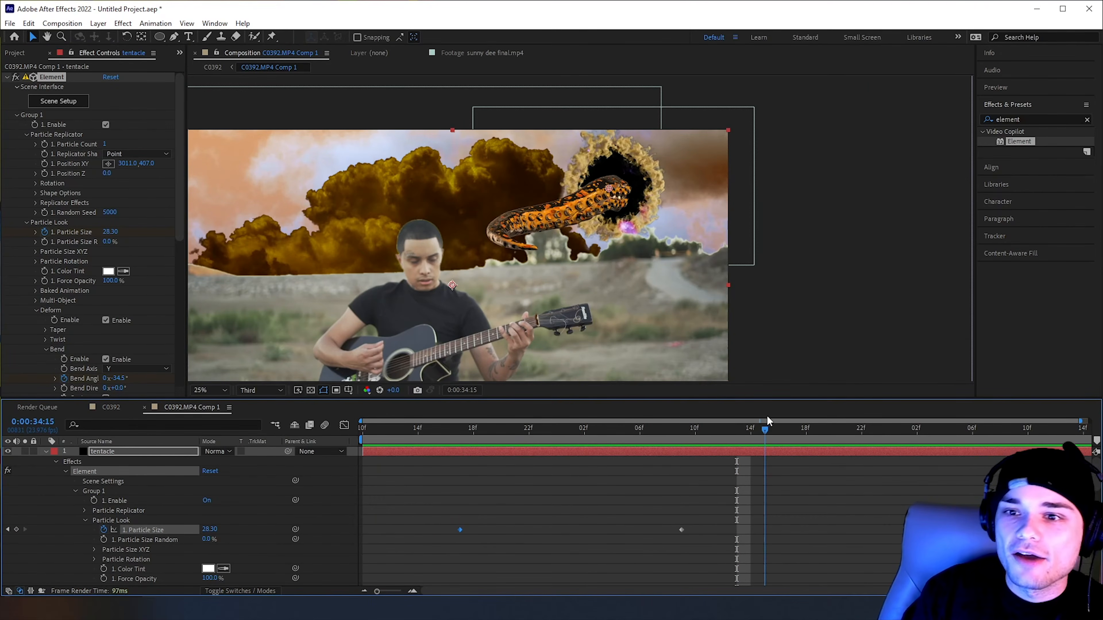
mouse_move(634, 439)
mouse_down()
mouse_move(486, 437)
mouse_move(616, 440)
mouse_up()
scroll(762, 492, down, 3)
scroll(763, 495, down, 3)
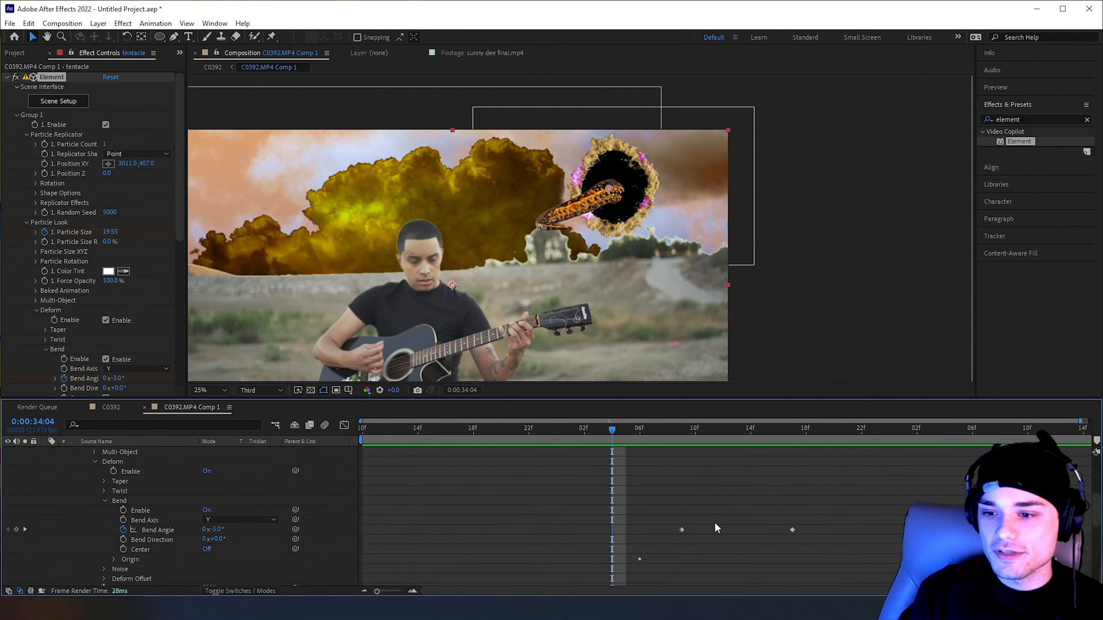
Copy the tentacle's Bend Angle keyframes to 0:00:33:10 and play back the extended bending motion
drag(542, 512, 1093, 538)
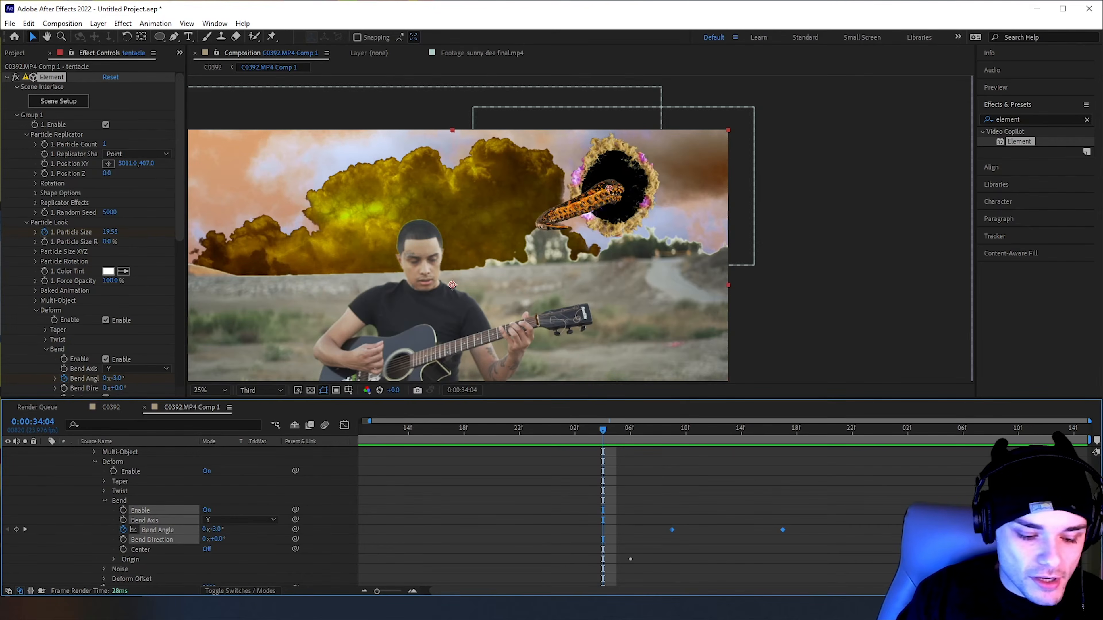
drag(542, 436, 372, 440)
key(space)
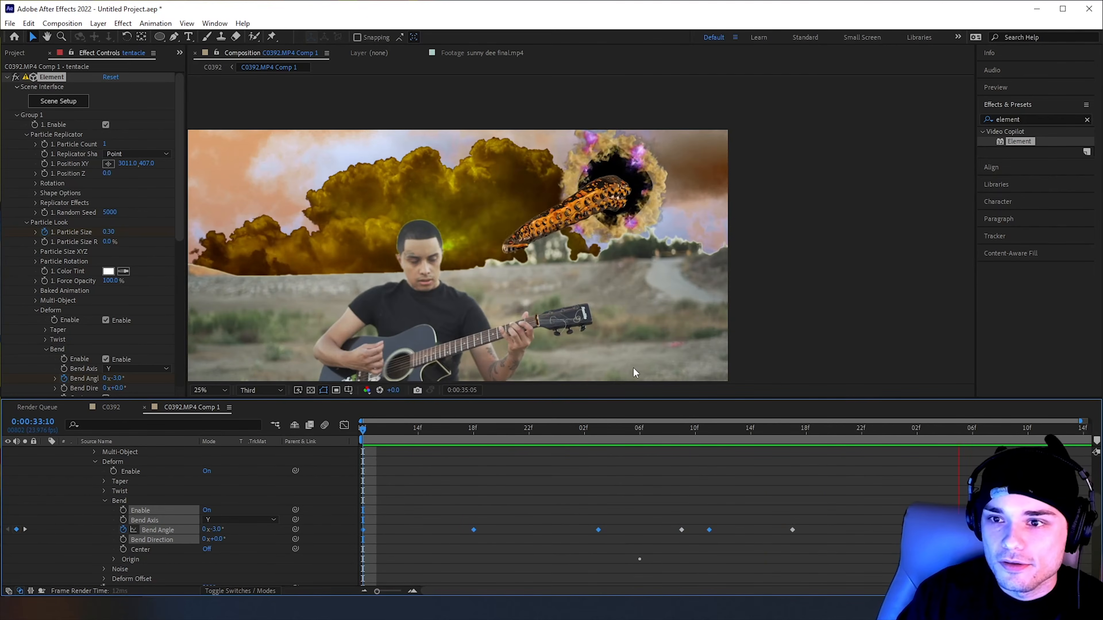
key(space)
Copy the bend Origin's Orientation X, Y and Z keyframes to 0:00:33:10 and play back the animation
scroll(83, 354, down, 3)
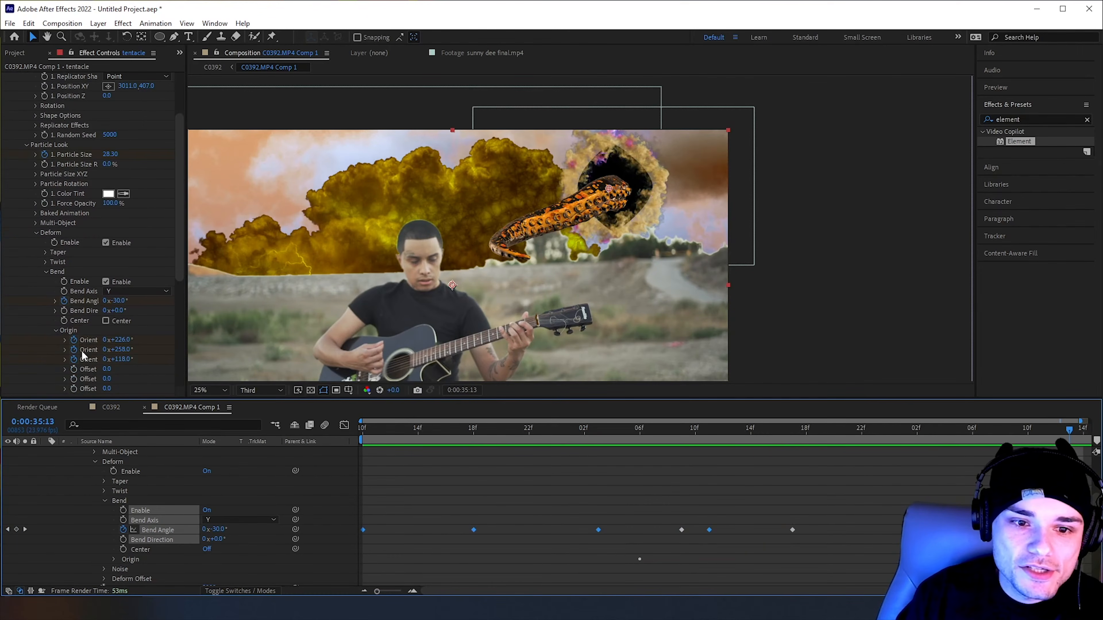
scroll(862, 514, down, 3)
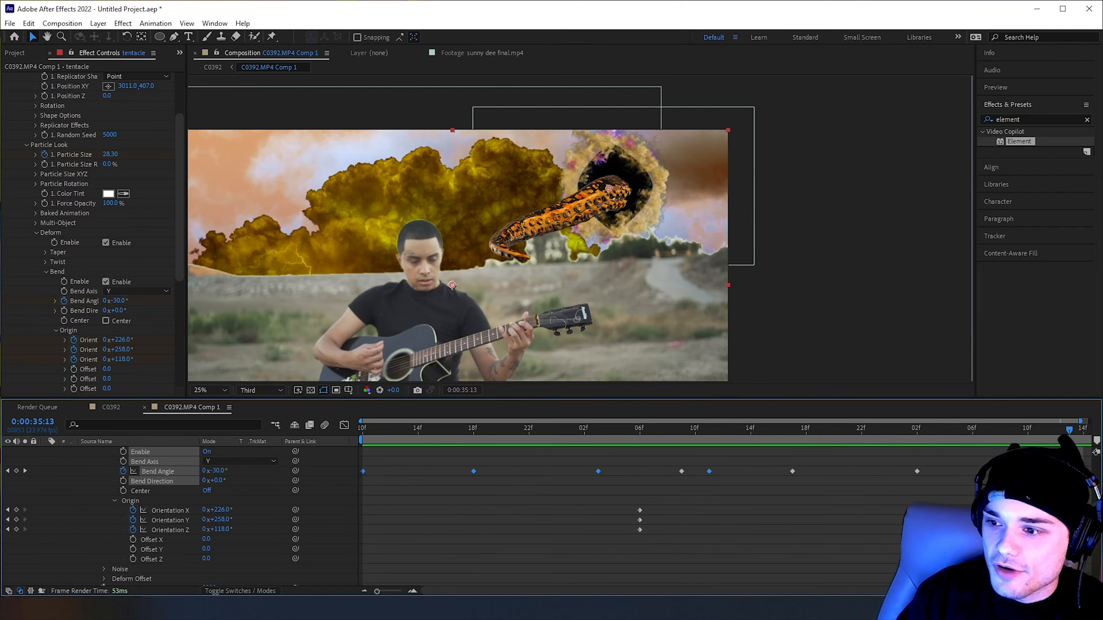
click(152, 540)
drag(1020, 559, 977, 492)
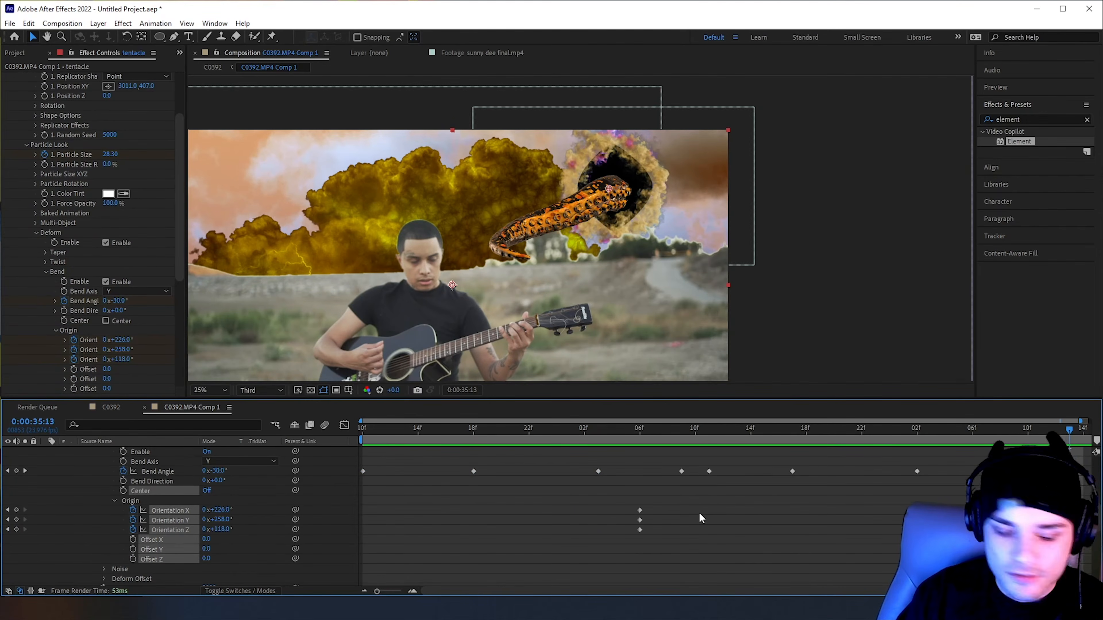
drag(604, 431, 363, 431)
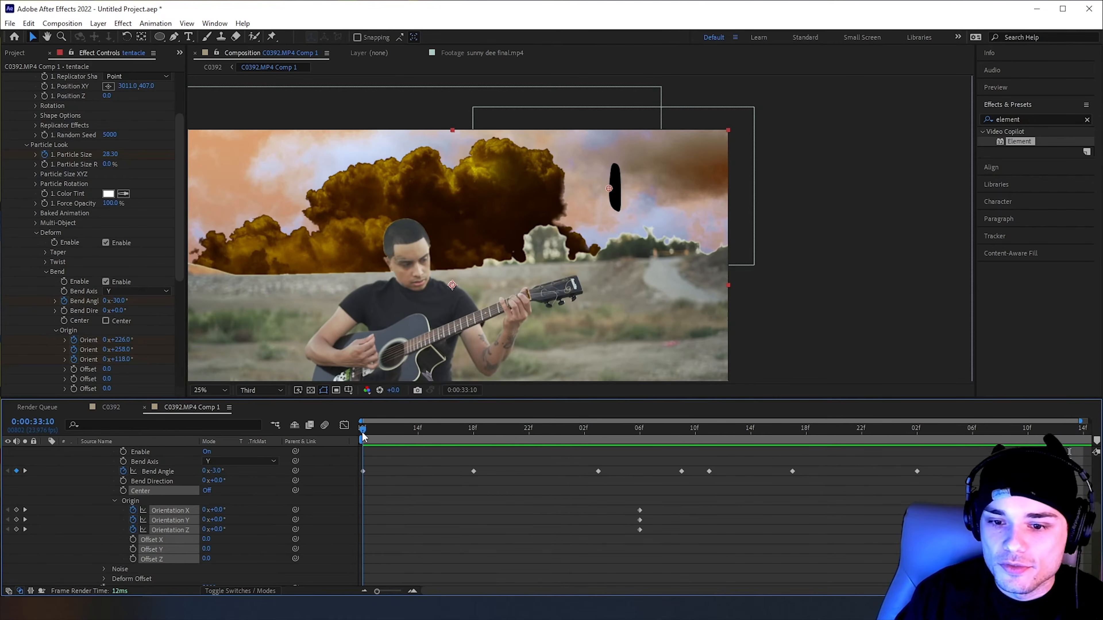
key(space)
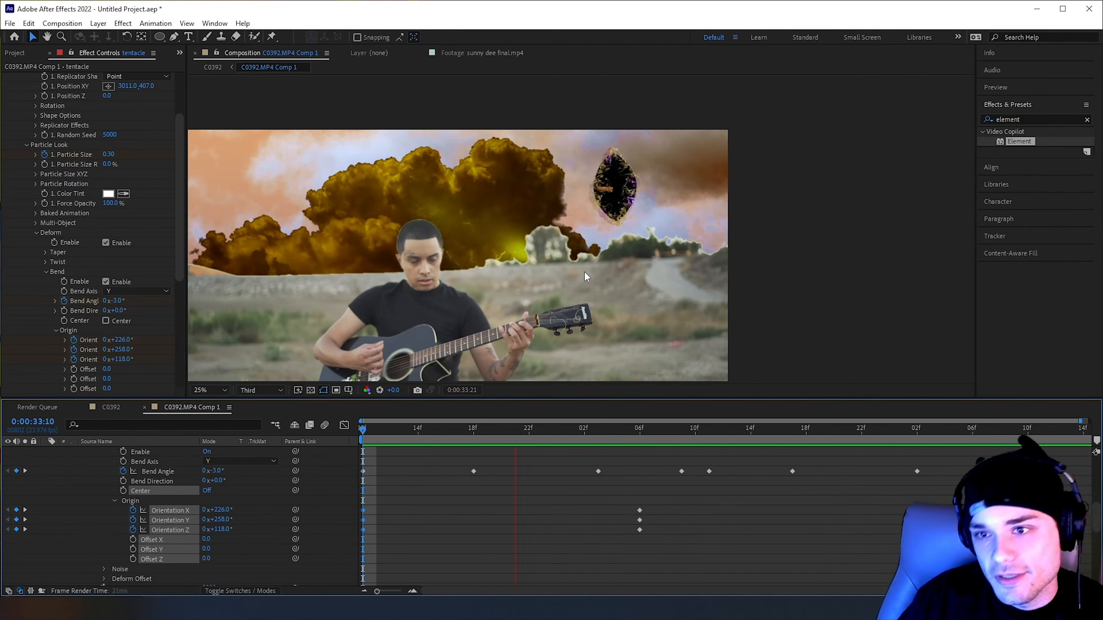
key(space)
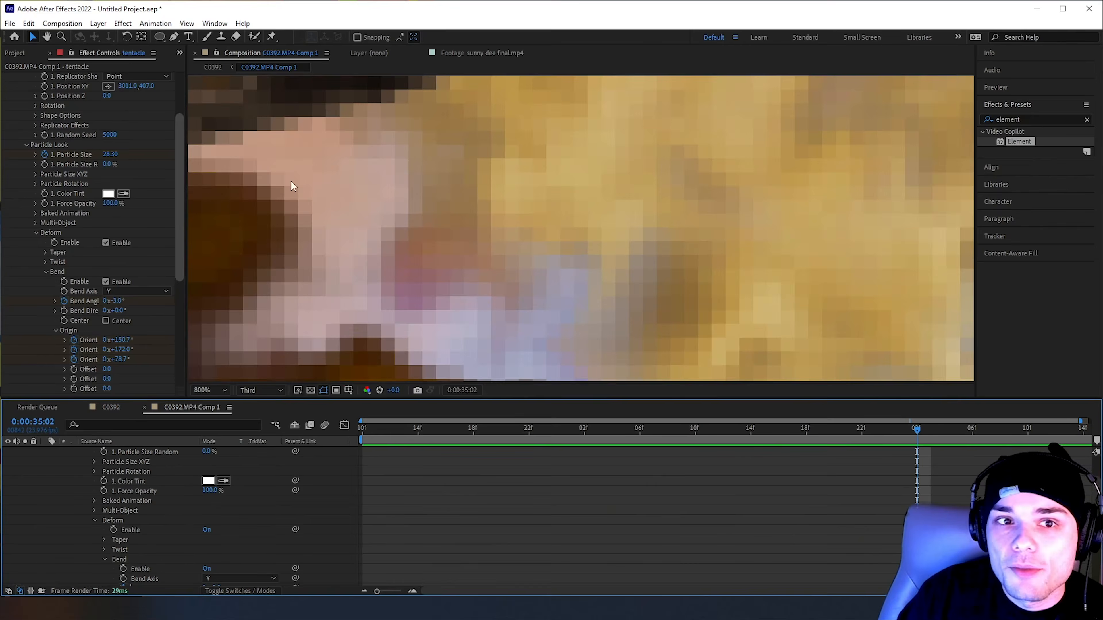
Shift the tentacle horizontally over the portal by setting its Position XY to 2794, 407
scroll(605, 231, down, 1)
scroll(604, 231, down, 4)
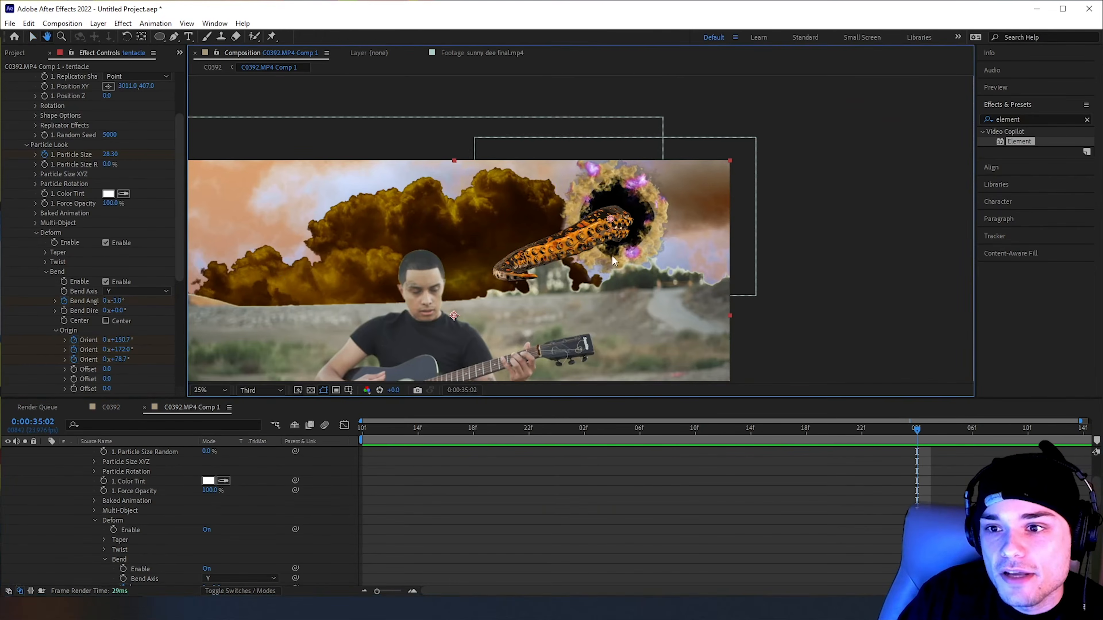
drag(125, 87, 2, 90)
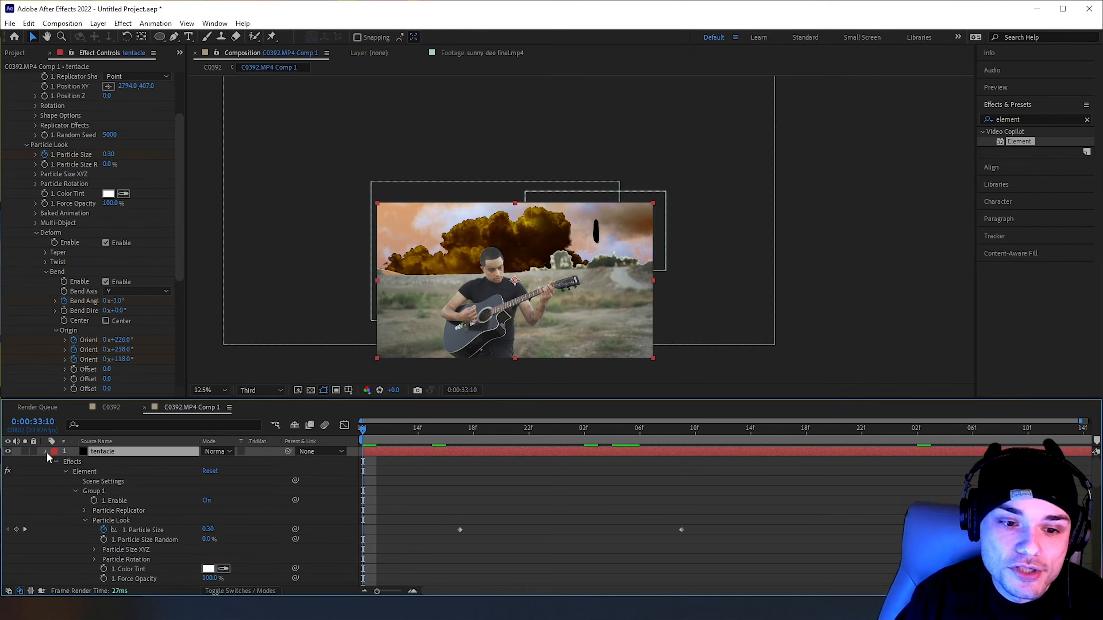
Duplicate the tentacle layer, give the copy a Z Rotation of 68° and Position XY of 2983, 270, and preview both tentacles
click(47, 451)
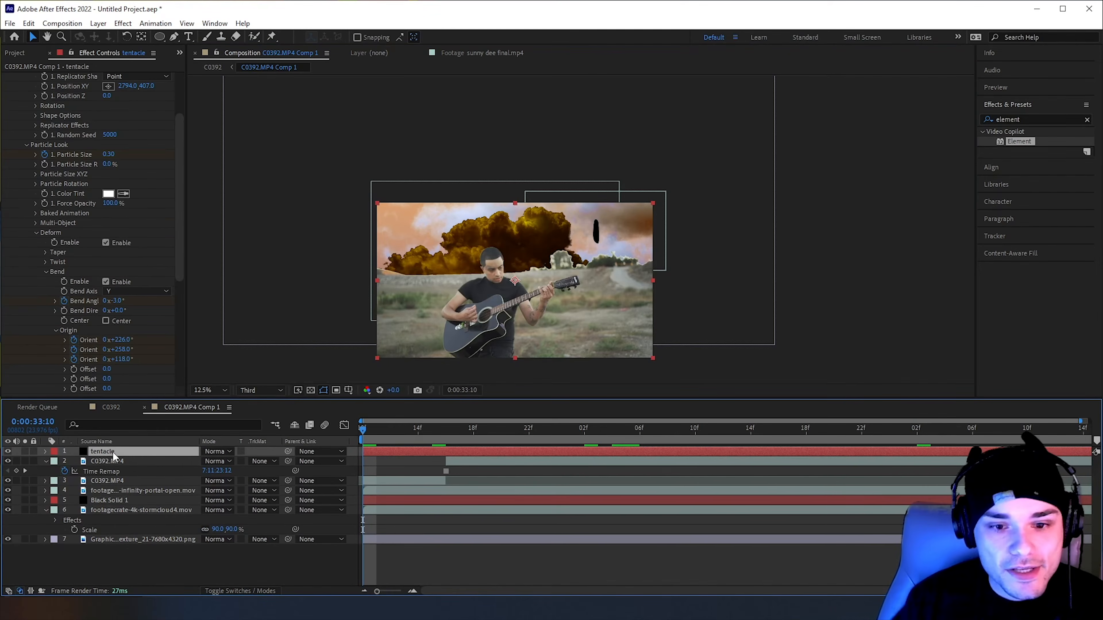
key(ctrl+d)
drag(578, 430, 723, 431)
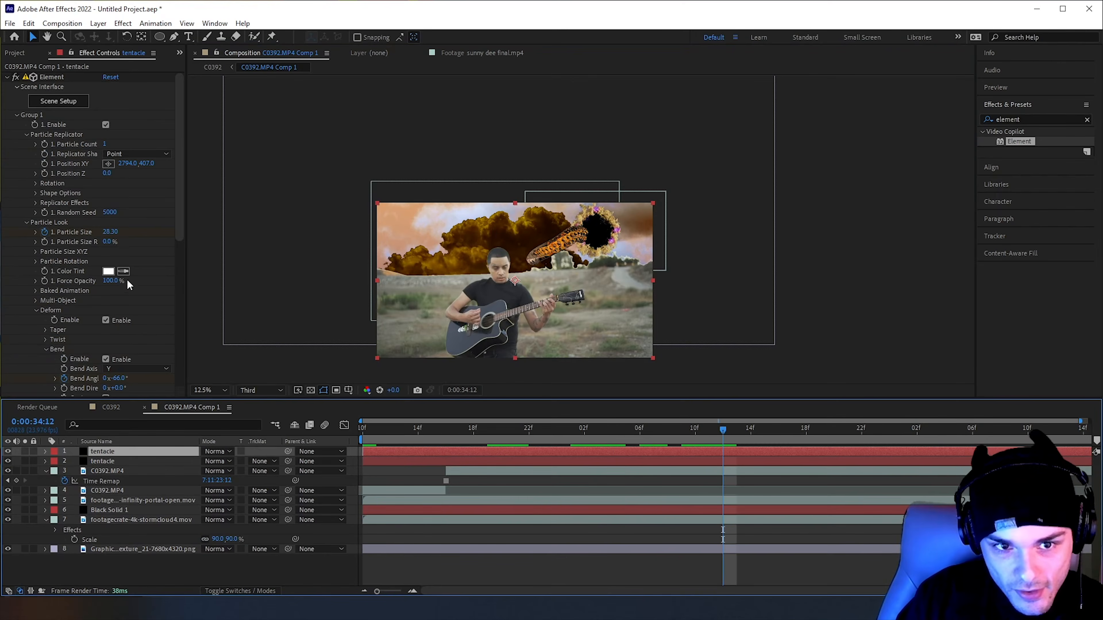
scroll(68, 265, down, 10)
scroll(71, 267, up, 10)
drag(115, 203, 152, 216)
key(ctrl+z)
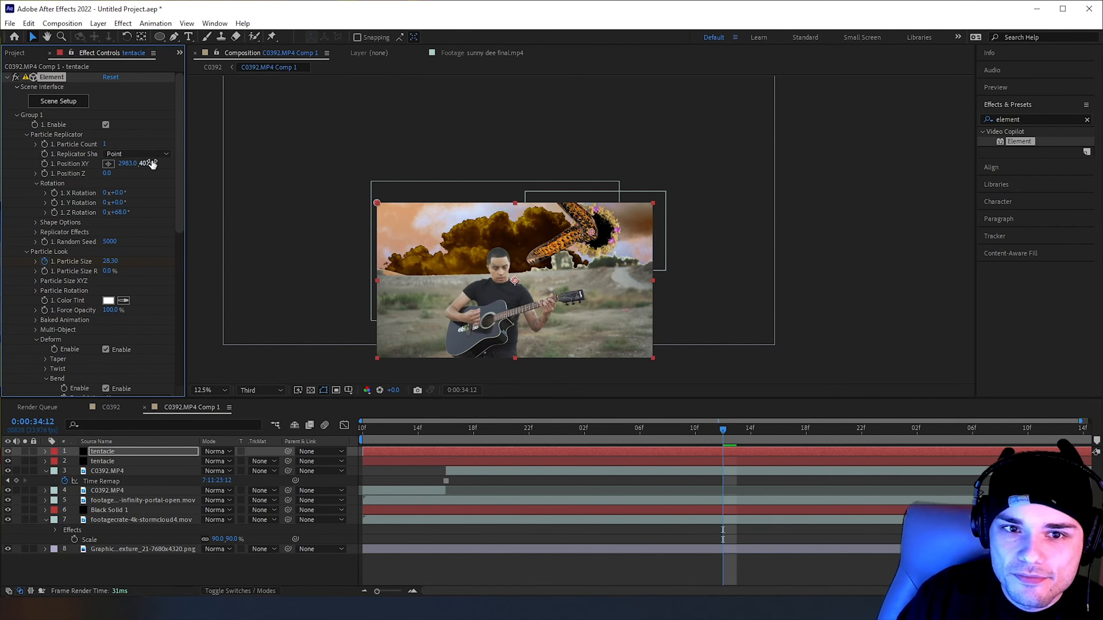
mouse_move(635, 429)
mouse_down()
mouse_move(516, 428)
mouse_move(646, 430)
mouse_up()
key(space)
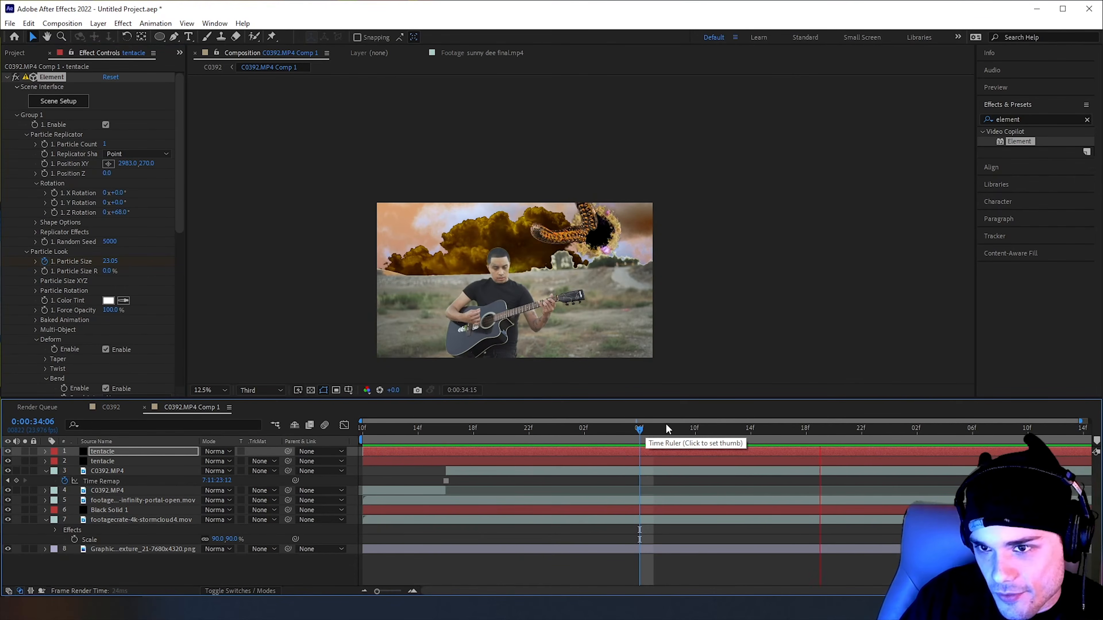
key(space)
Duplicate the rotated tentacle as a third one with Z Rotation 153° and Position XY 3166, 479
click(706, 429)
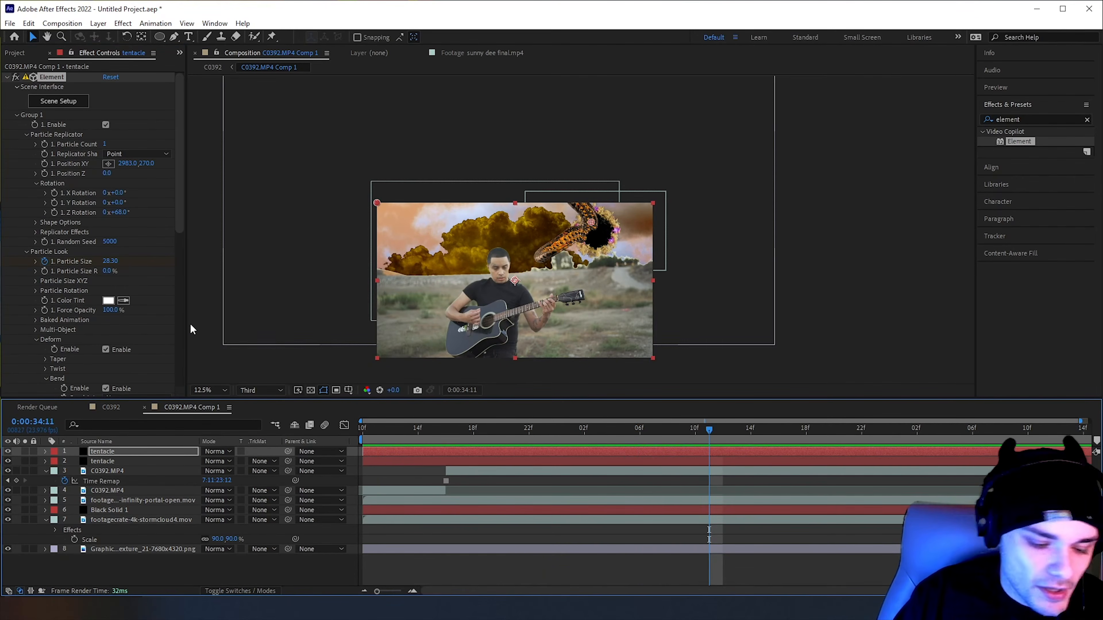
key(ctrl+d)
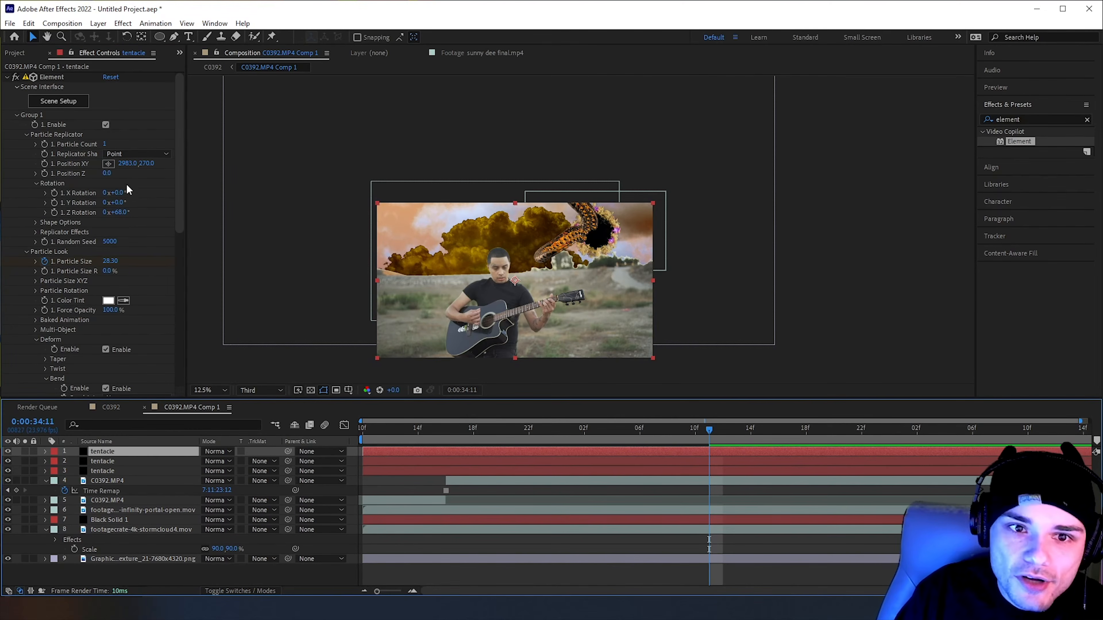
drag(124, 214, 175, 220)
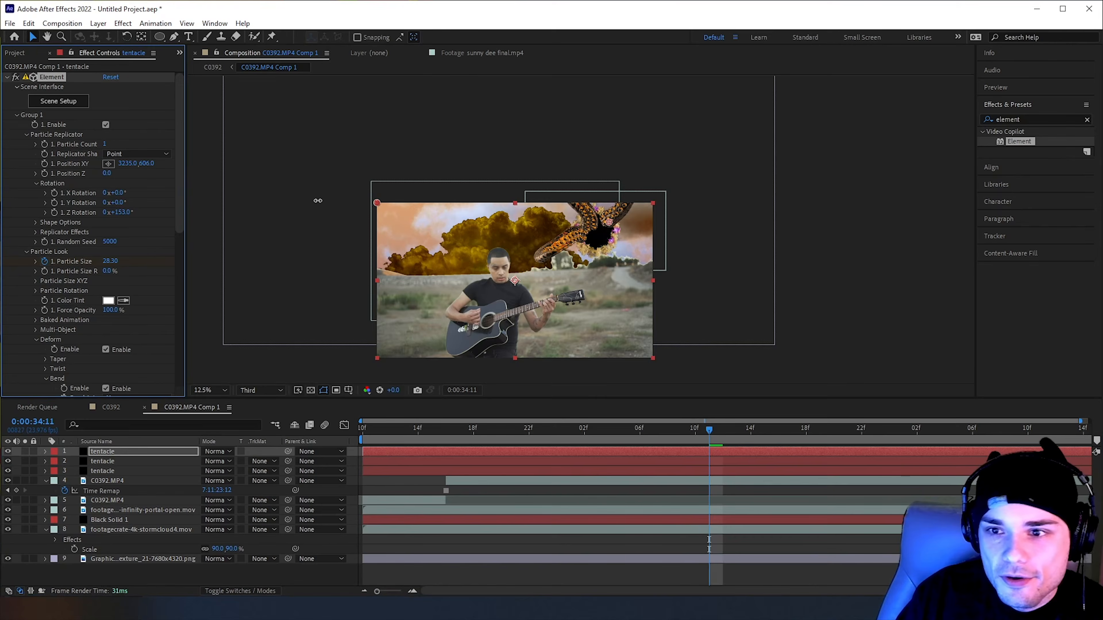
key(ctrl+s)
At 0:00:34:05, duplicate a fourth tentacle with Z Rotation 270° and Position XY 2955, 502, and play back the result
click(642, 321)
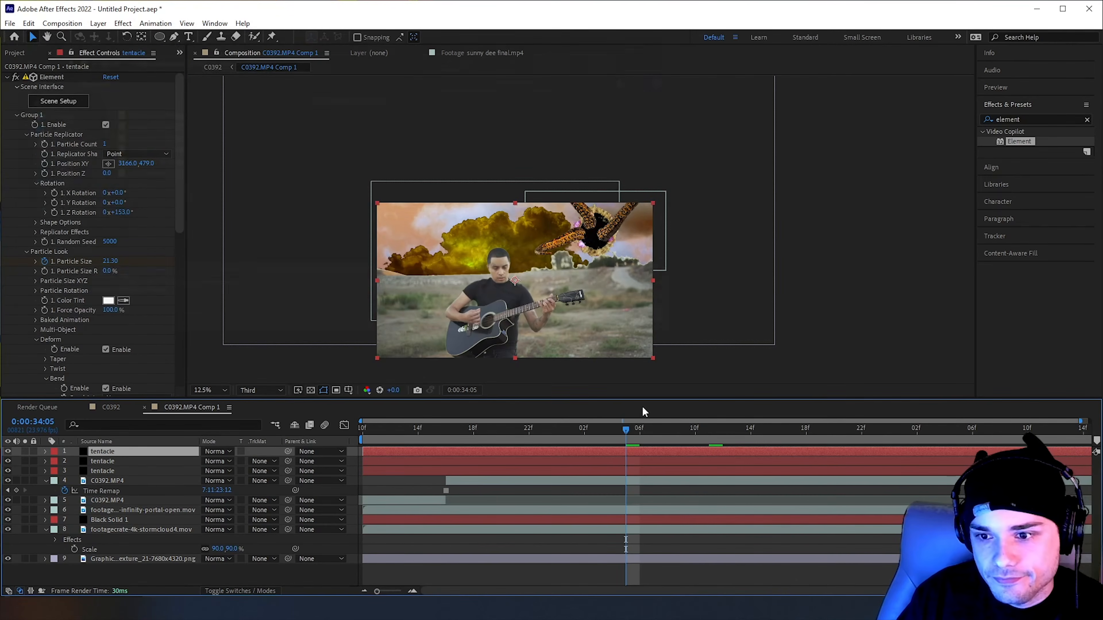
key(ctrl+d)
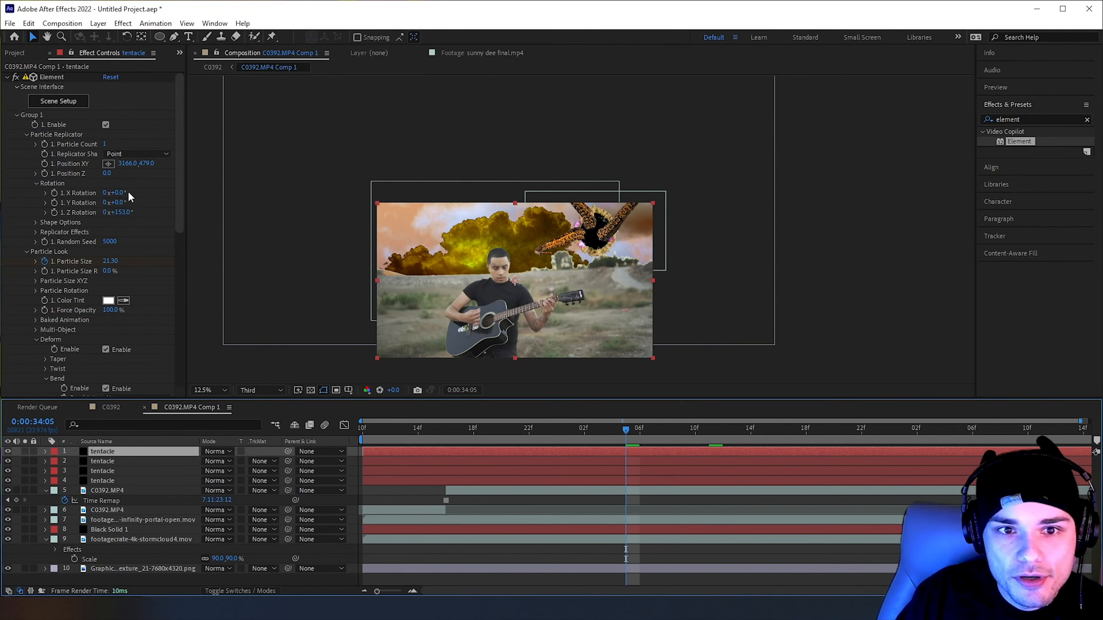
drag(133, 213, 207, 224)
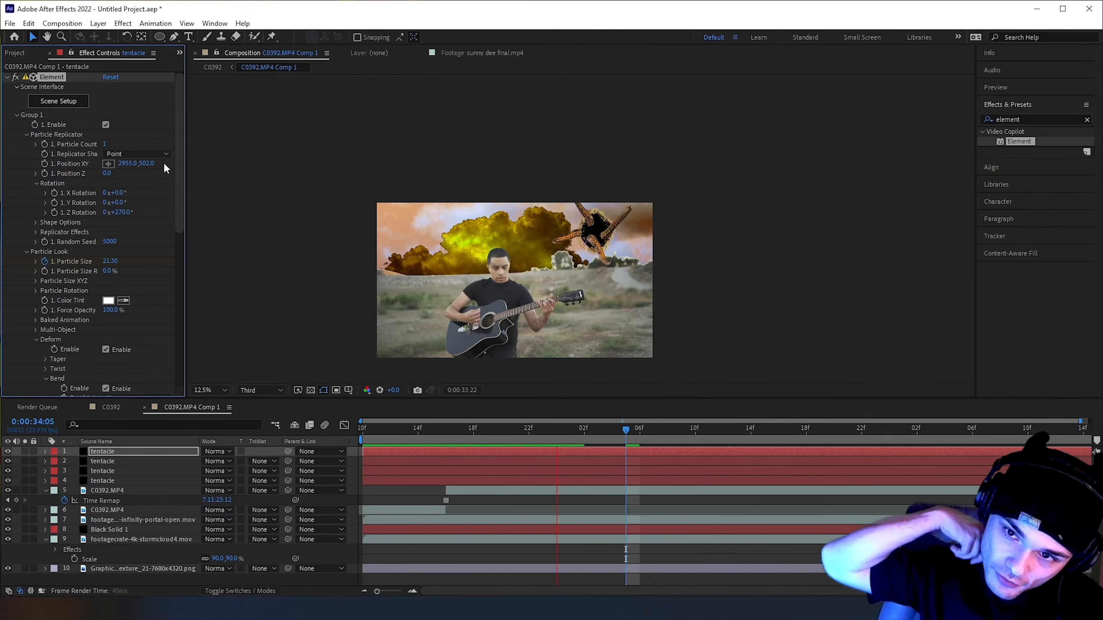
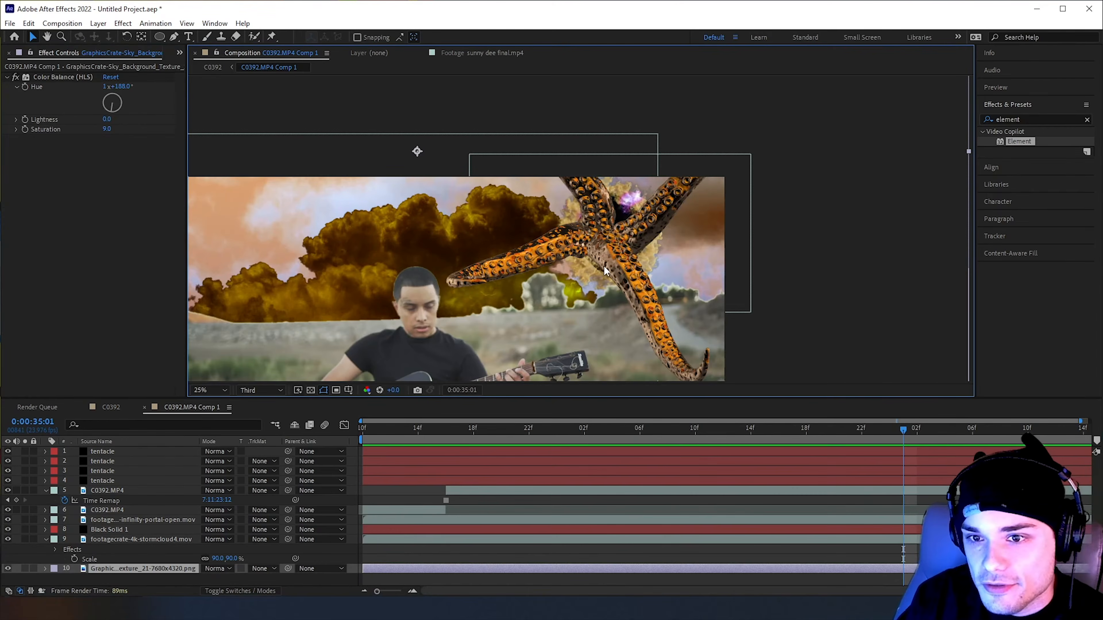
Switch to the browser's DuckDuckGo image results and save the Eye of Sauron by Stirzocular picture as download.png
scroll(672, 380, down, 1)
key(space)
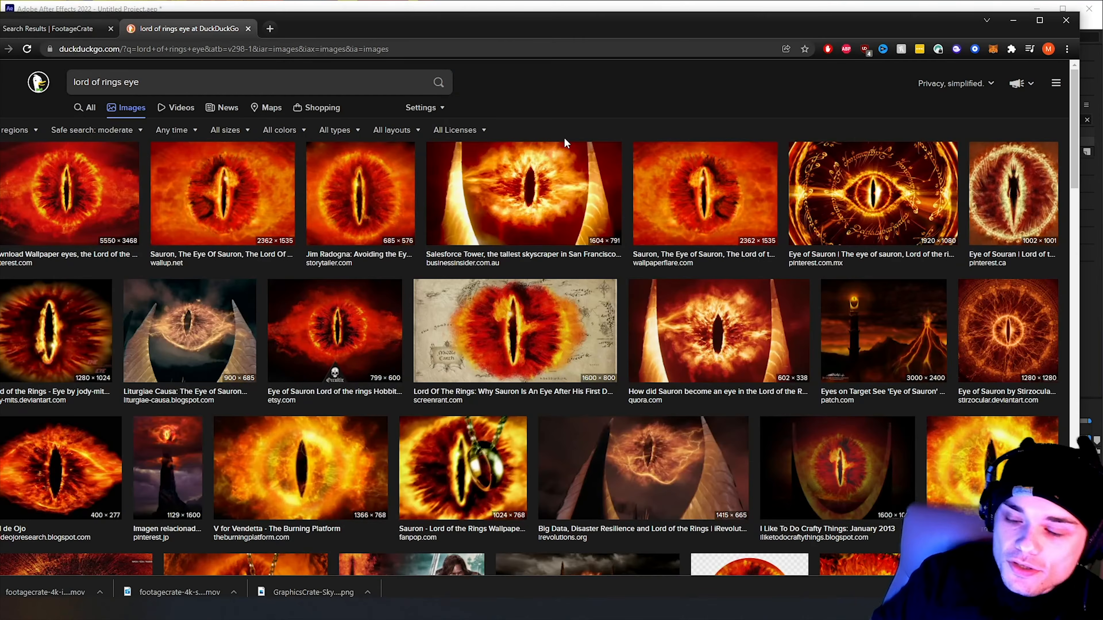
click(1021, 327)
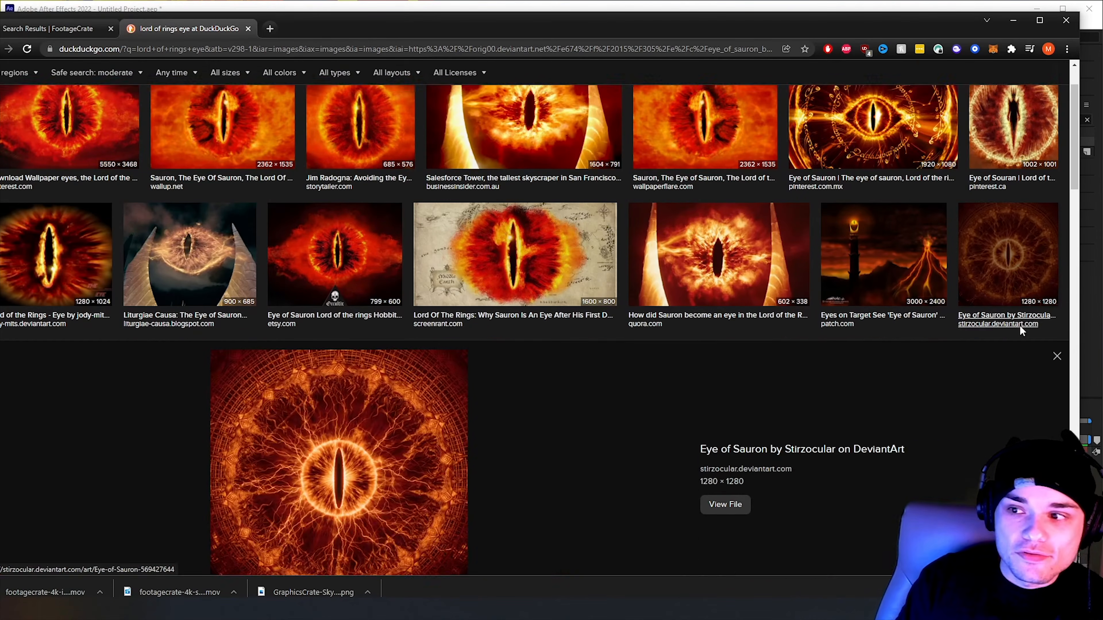
right_click(343, 365)
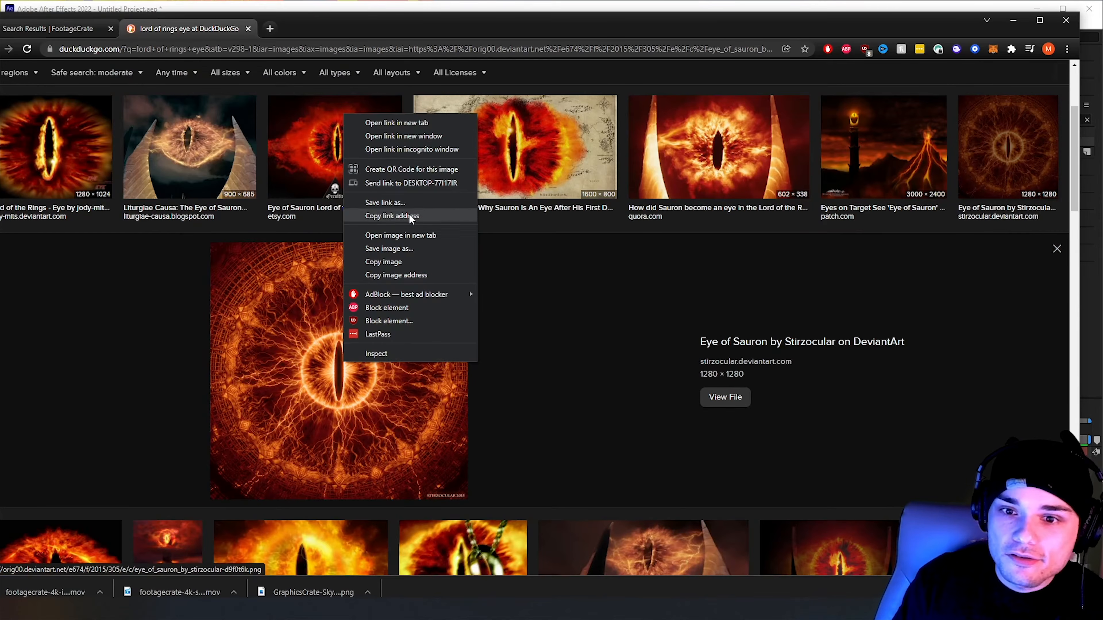
click(412, 249)
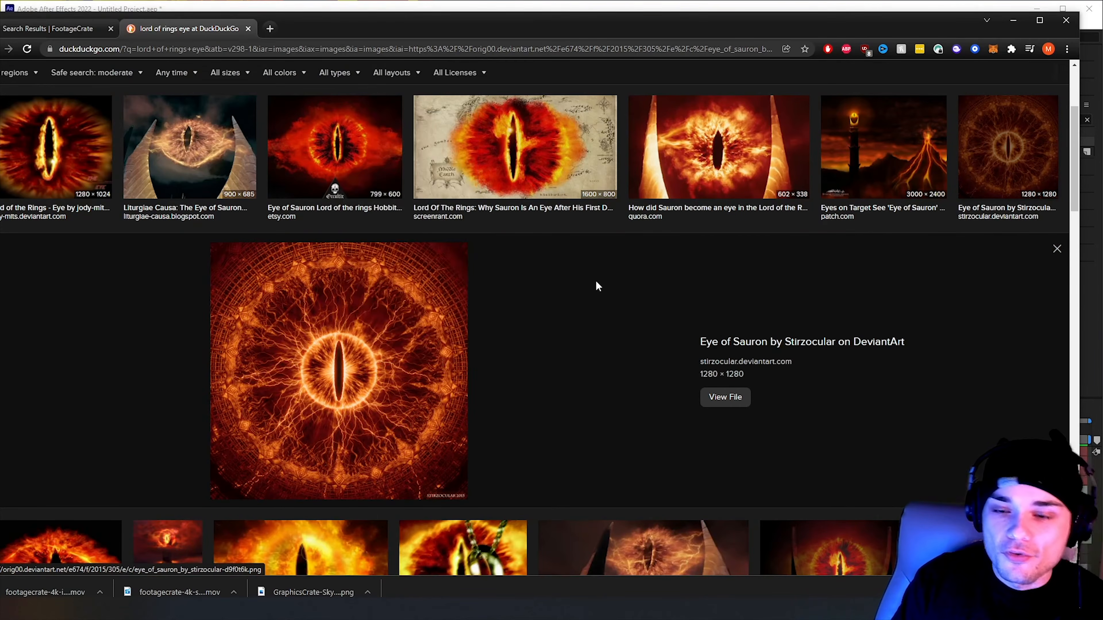
click(554, 358)
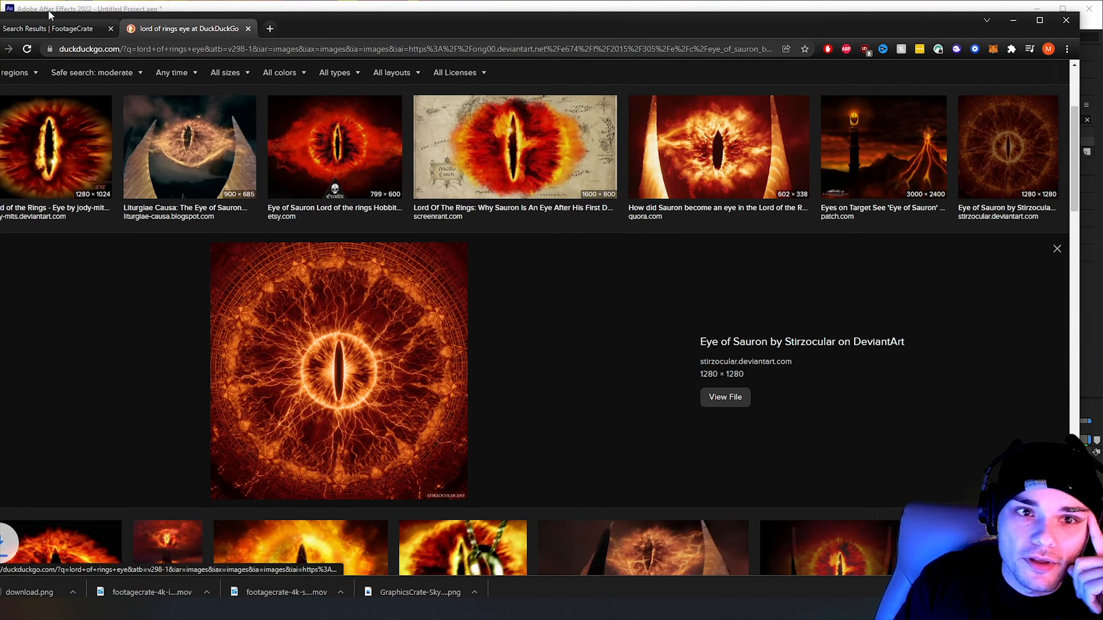
Return to After Effects, hide the four tentacle layers and add download.png as the topmost layer of C0392.MP4 Comp 1
click(47, 29)
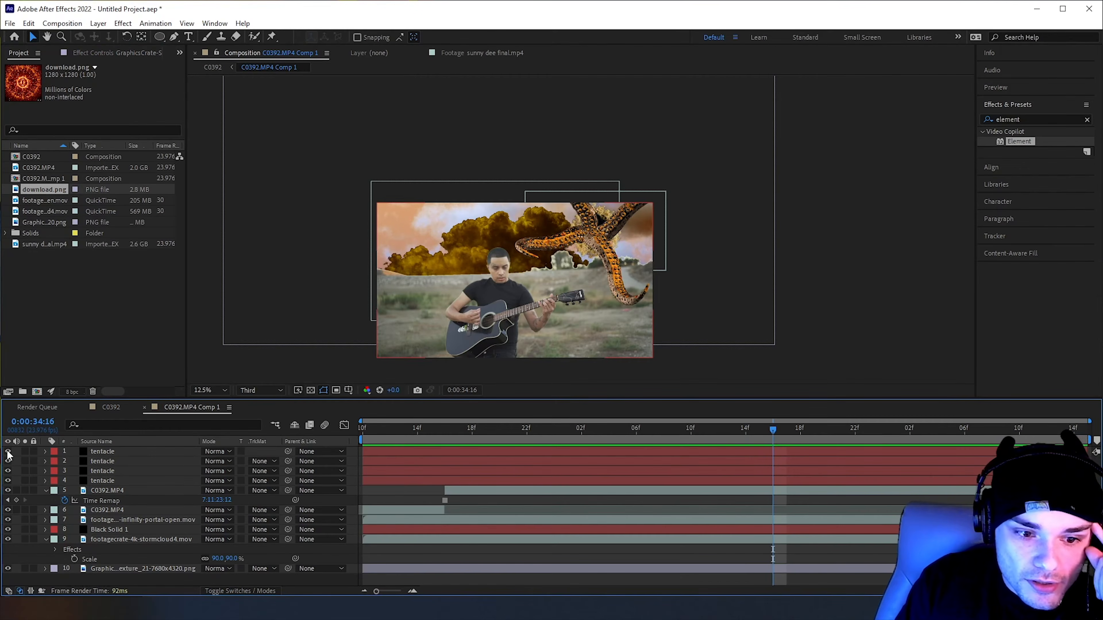
click(8, 480)
scroll(564, 217, up, 1)
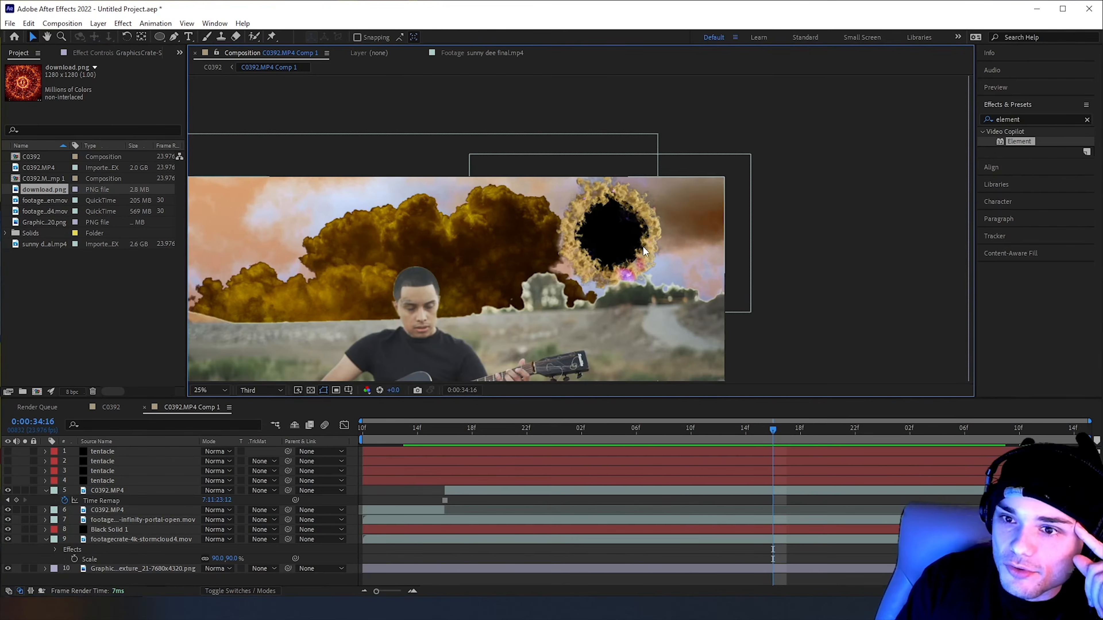
drag(45, 192, 85, 452)
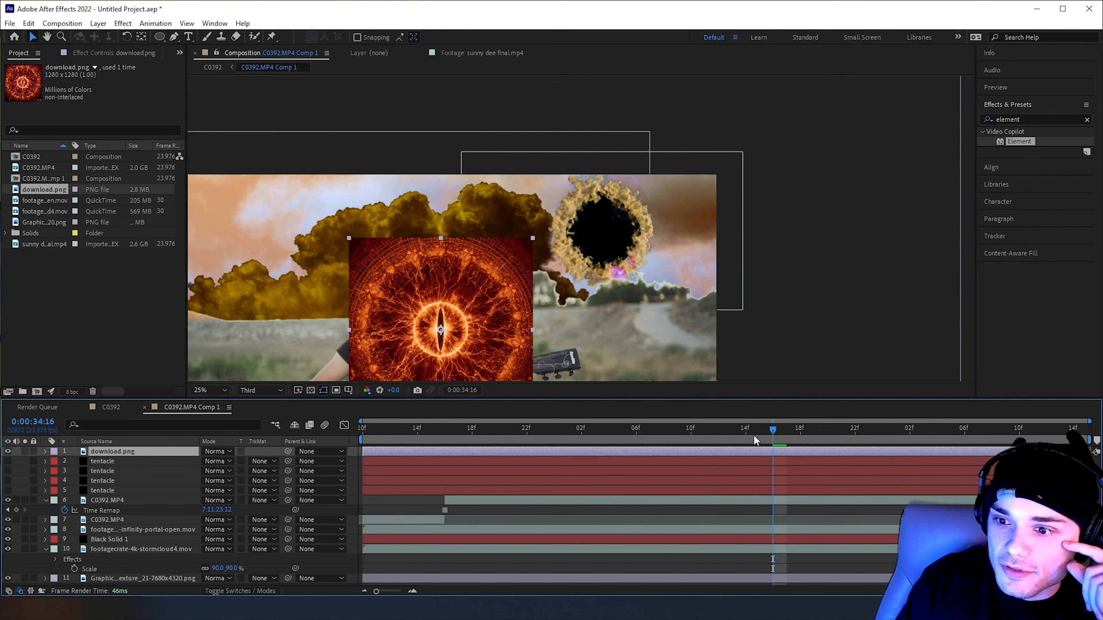
Move the eye image up into the sky and across toward the portal, to about position 2358, 515
drag(456, 339, 457, 266)
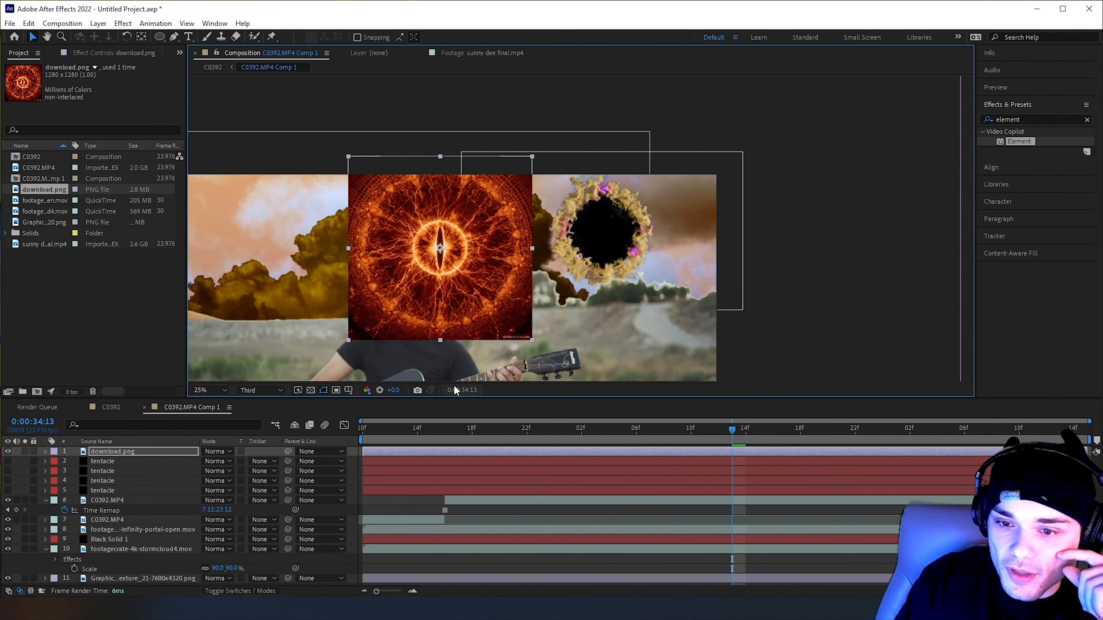
key(period)
scroll(457, 290, up, 1)
drag(376, 226, 599, 228)
scroll(532, 217, down, 2)
drag(532, 217, 539, 217)
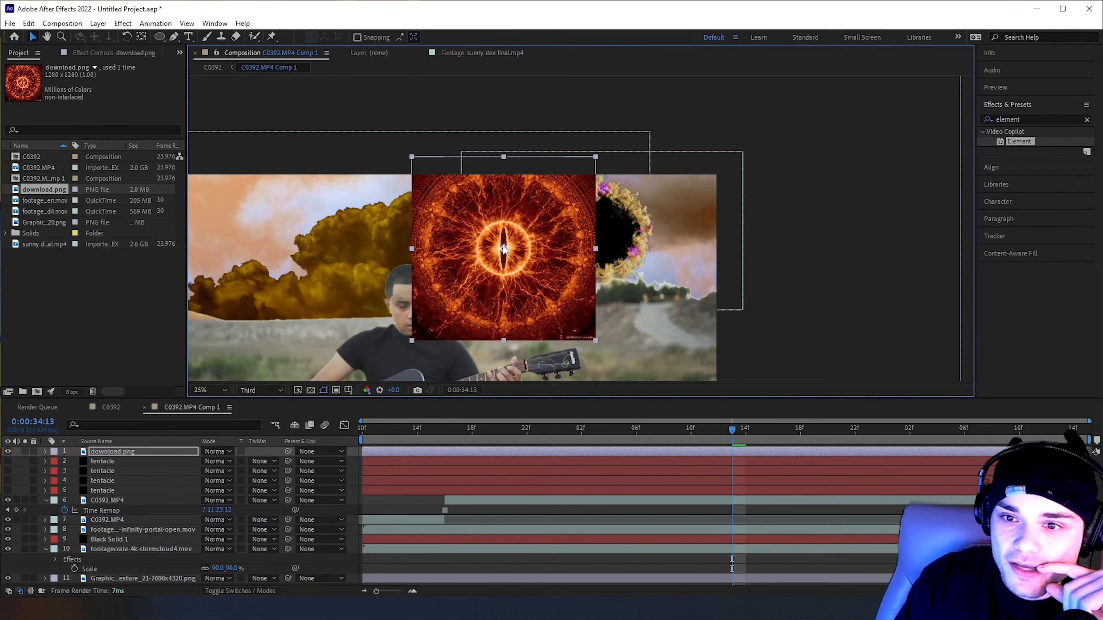
scroll(508, 251, up, 1)
drag(509, 256, 572, 254)
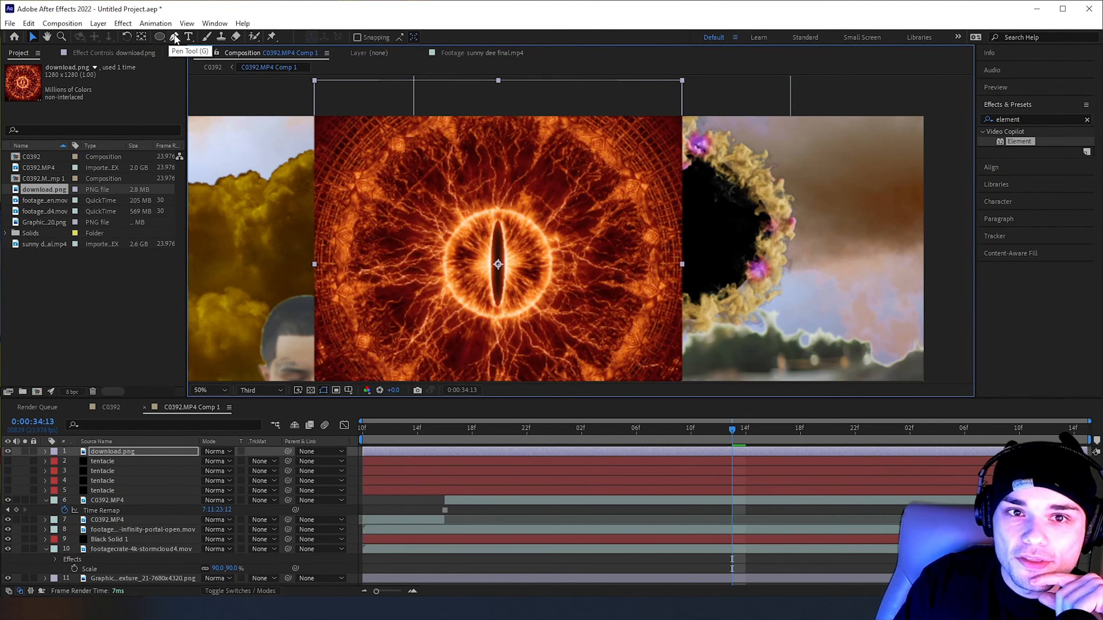
Apply a full-size elliptical mask to the eye image so only its round centre shows, and deselect the layer
double_click(159, 37)
key(comma)
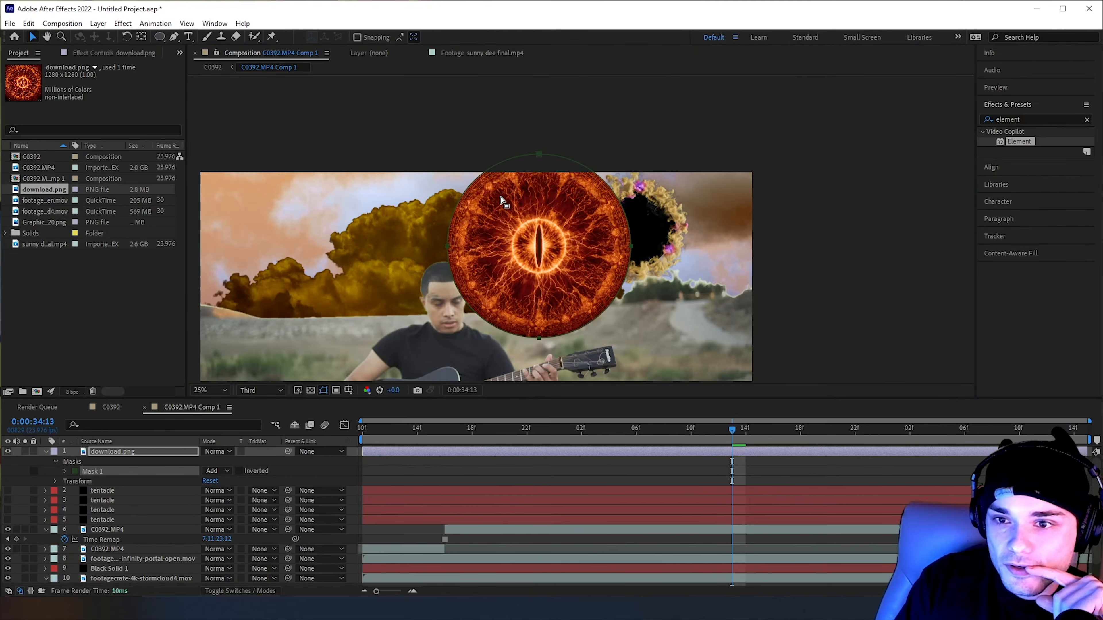
drag(543, 159, 540, 156)
key(ctrl+z)
key(comma)
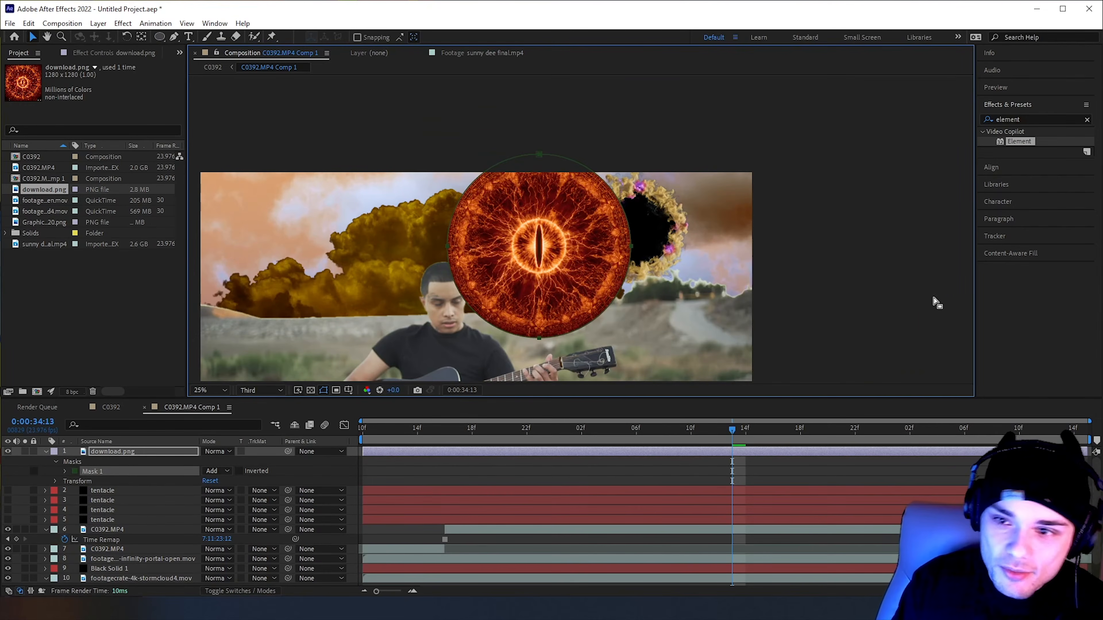
click(827, 290)
click(827, 291)
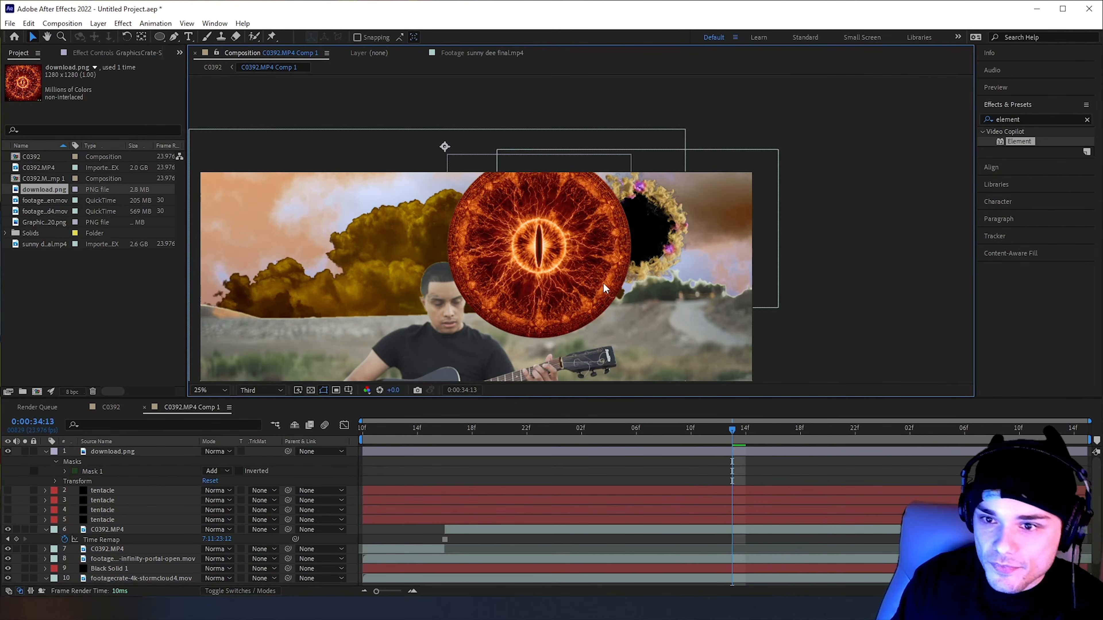
Scrub through the portal's opening and park the current time at 0:00:34:09
key(comma)
click(648, 434)
key(period)
click(595, 430)
drag(572, 434, 678, 457)
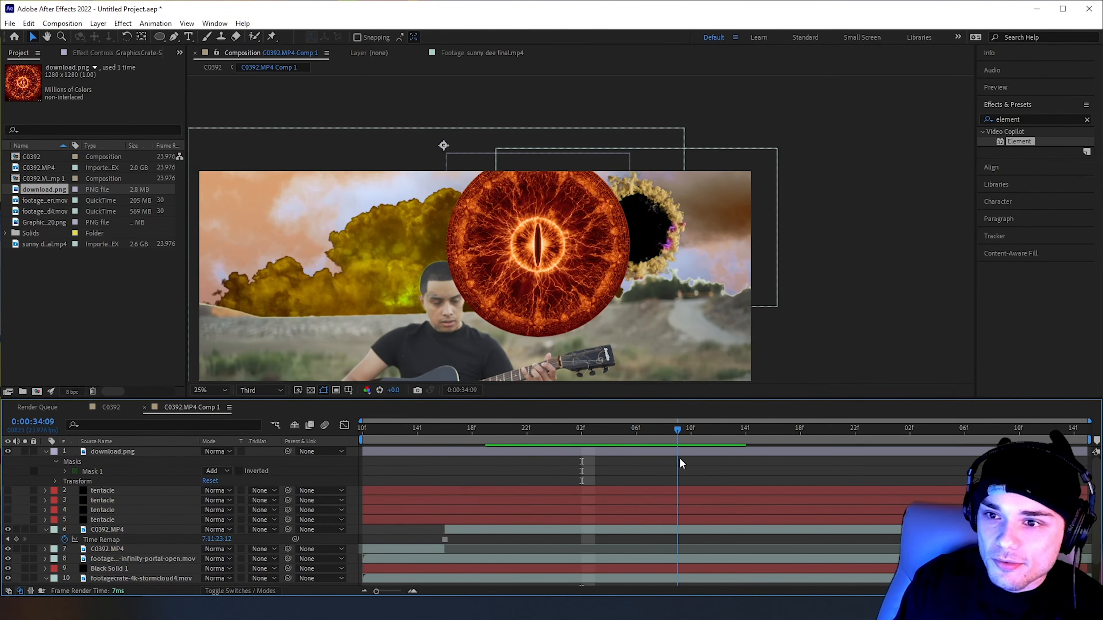
Reveal the download.png layer's transform properties and start Scale and Position keyframes at 0:00:34:09
click(80, 452)
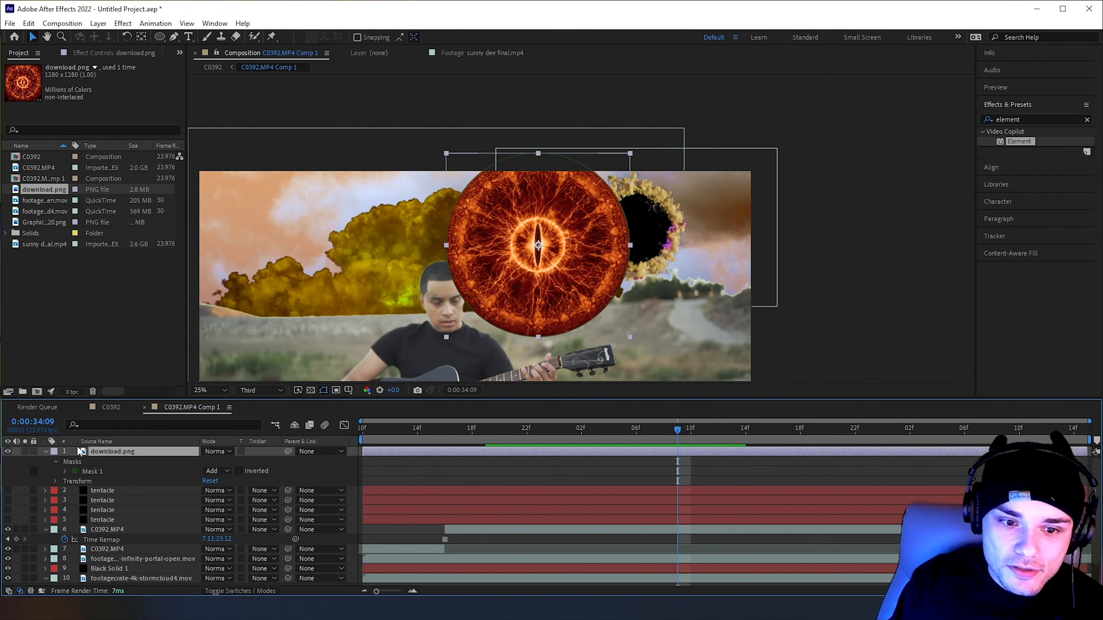
click(56, 461)
click(44, 451)
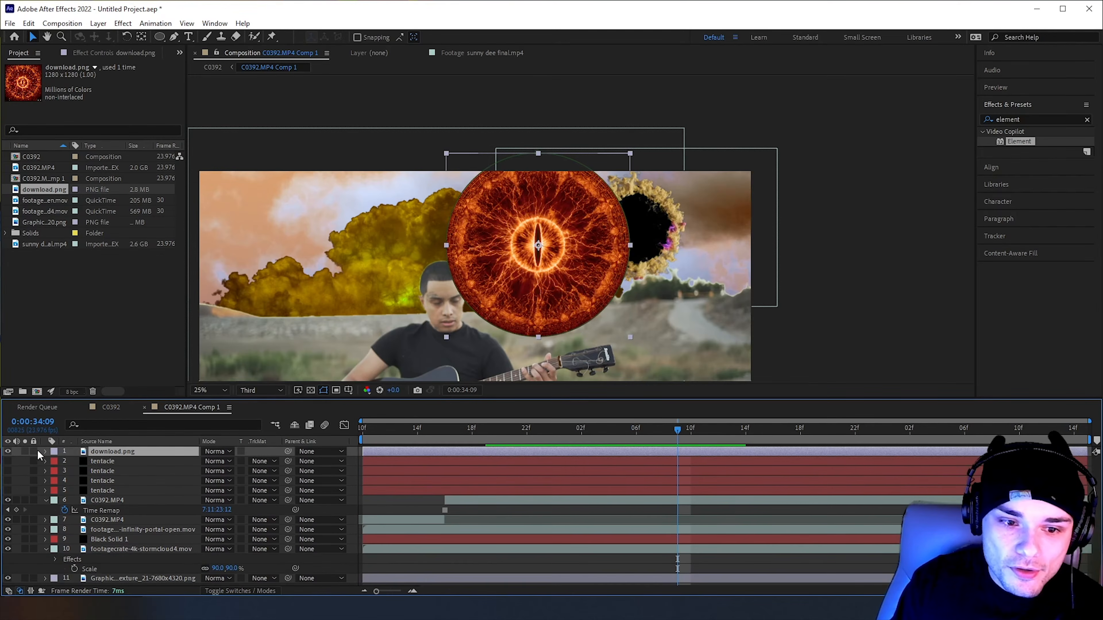
click(45, 451)
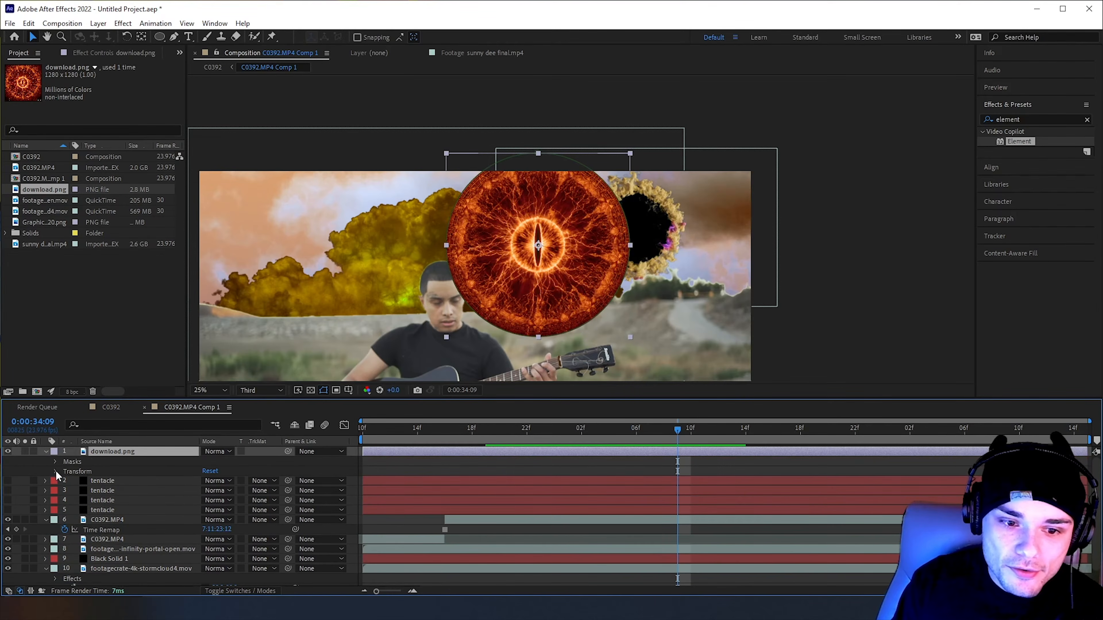
click(55, 471)
scroll(463, 481, down, 2)
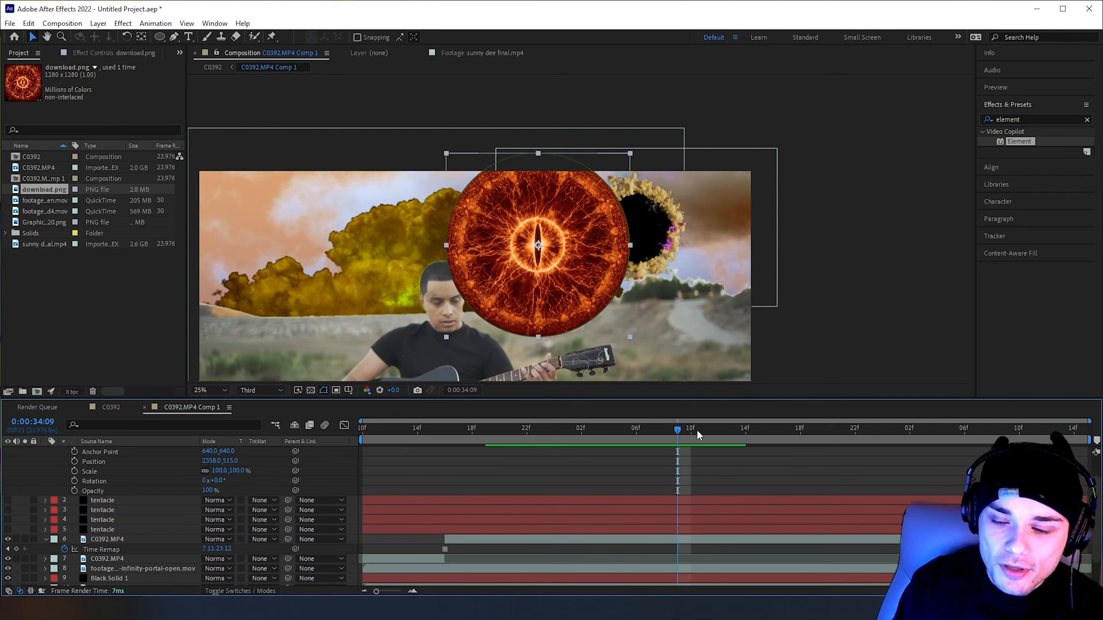
scroll(152, 505, up, 2)
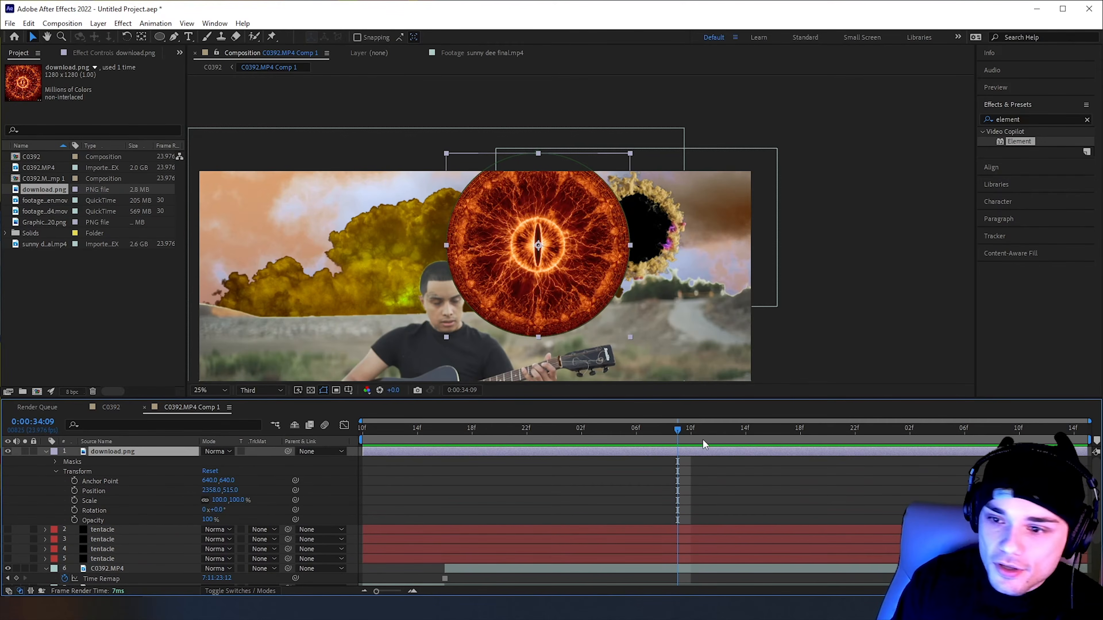
click(74, 500)
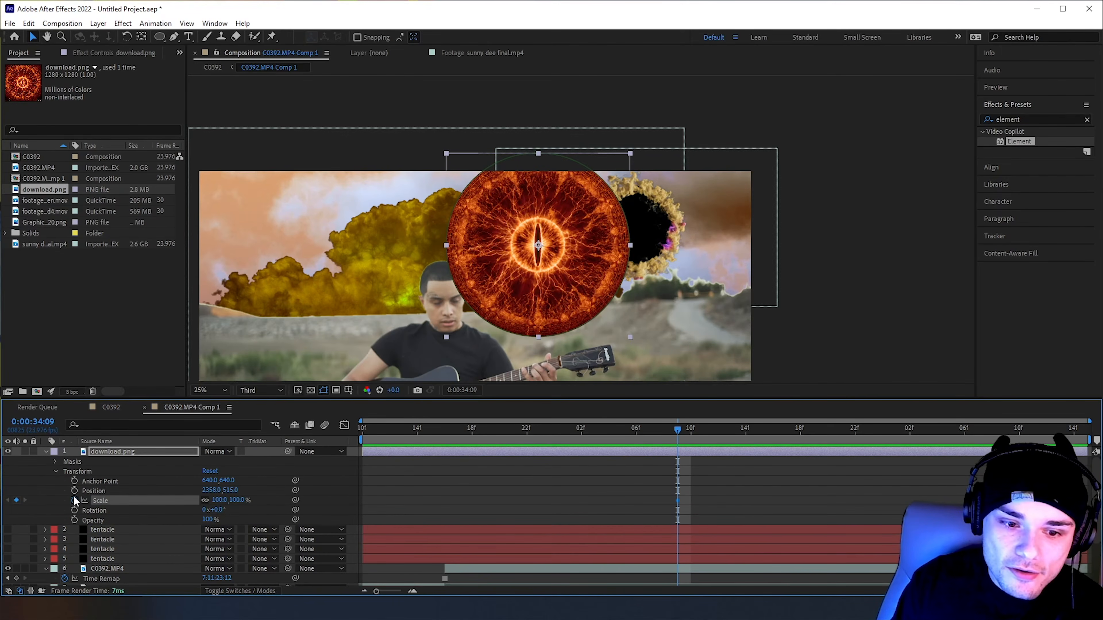
click(74, 490)
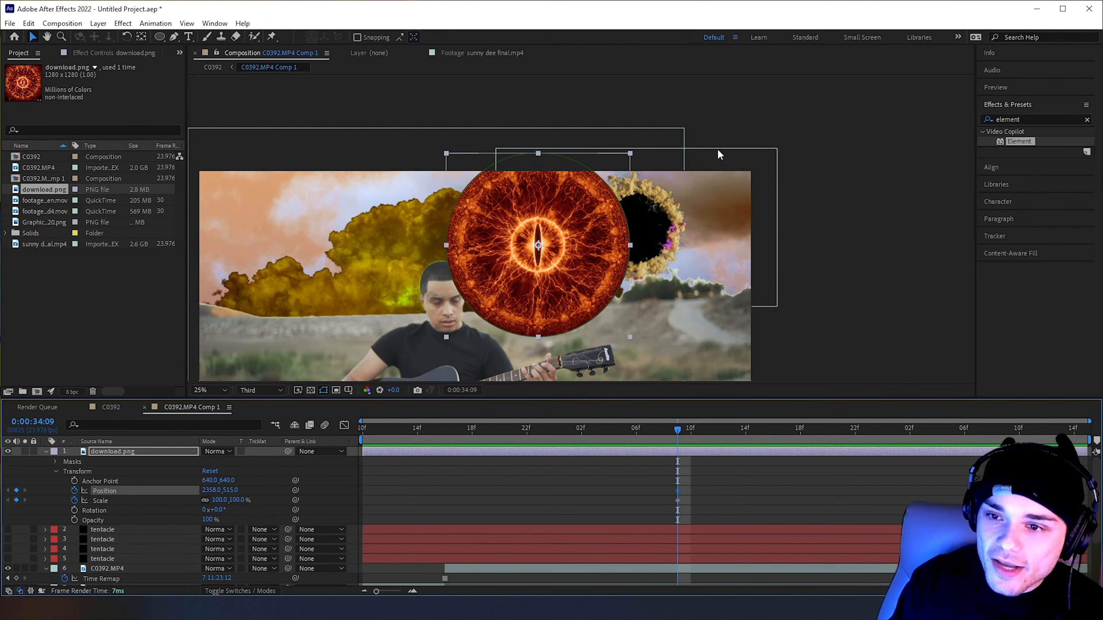
Fit the eye inside the portal by setting its Position to 3060, 406 and its Scale to 38%
drag(215, 492, 608, 481)
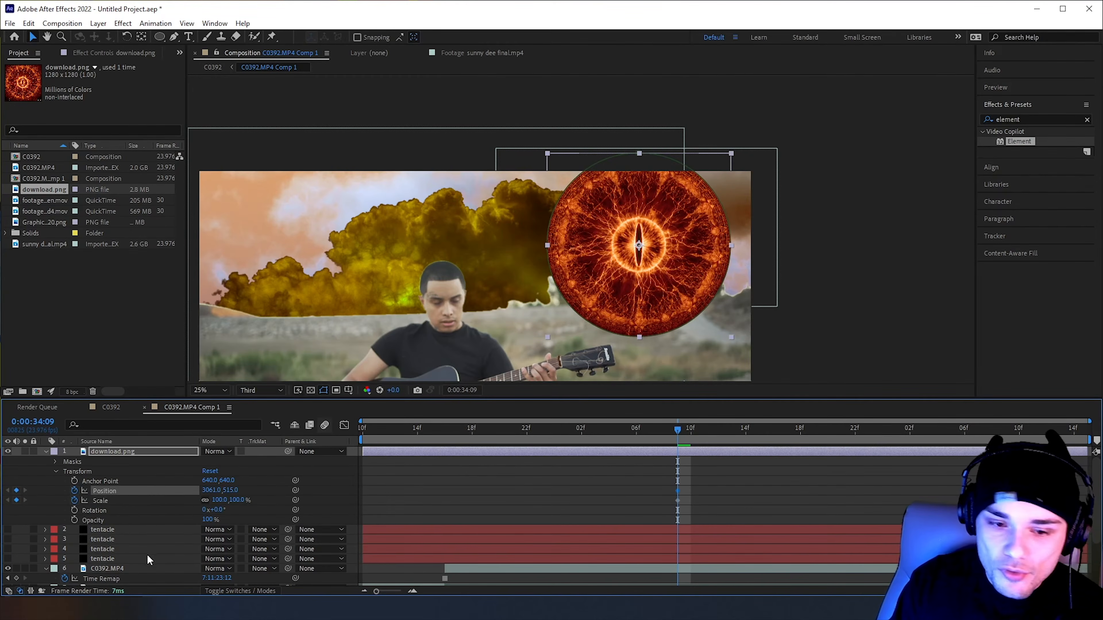
drag(217, 500, 169, 494)
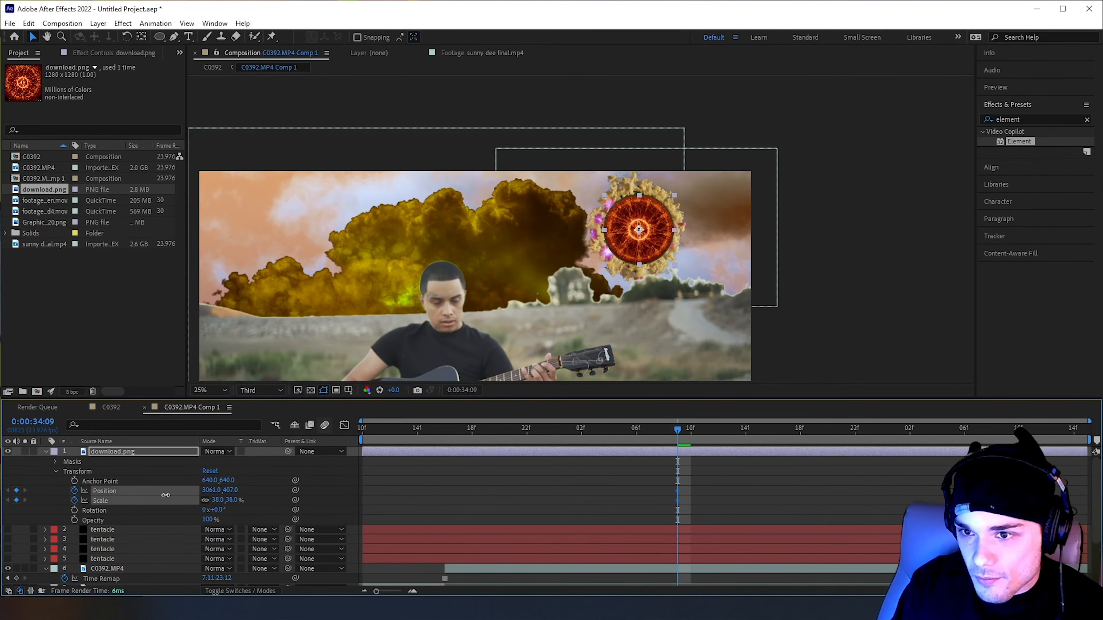
click(910, 278)
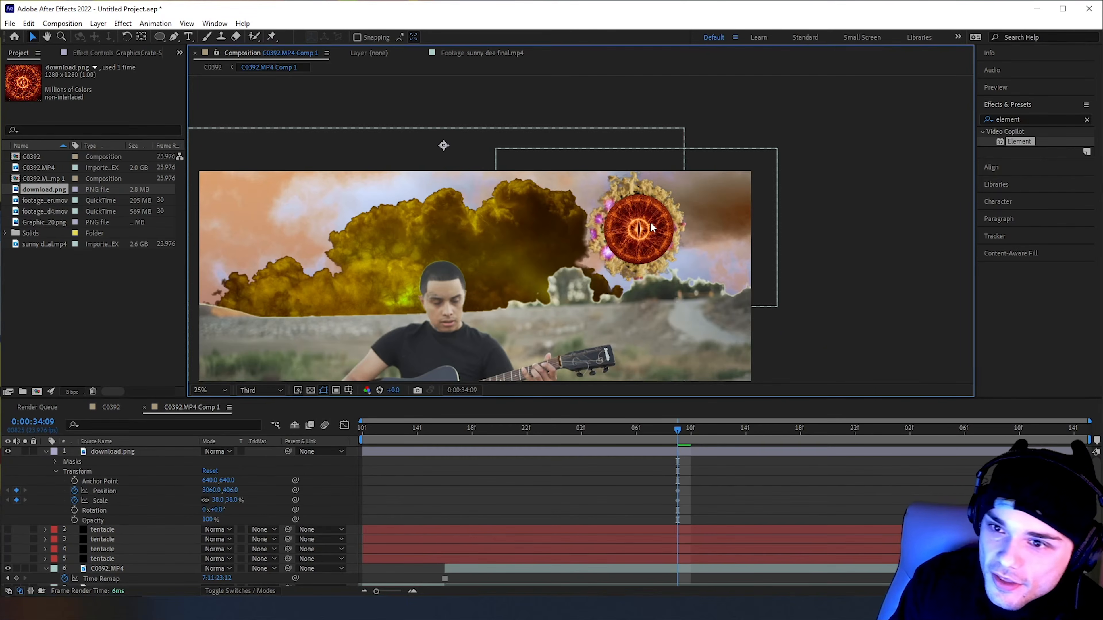
Move the download.png layer beneath the infinity-portal-open footage and above Black Solid 1, and check the eye behind the portal's rim
key(period)
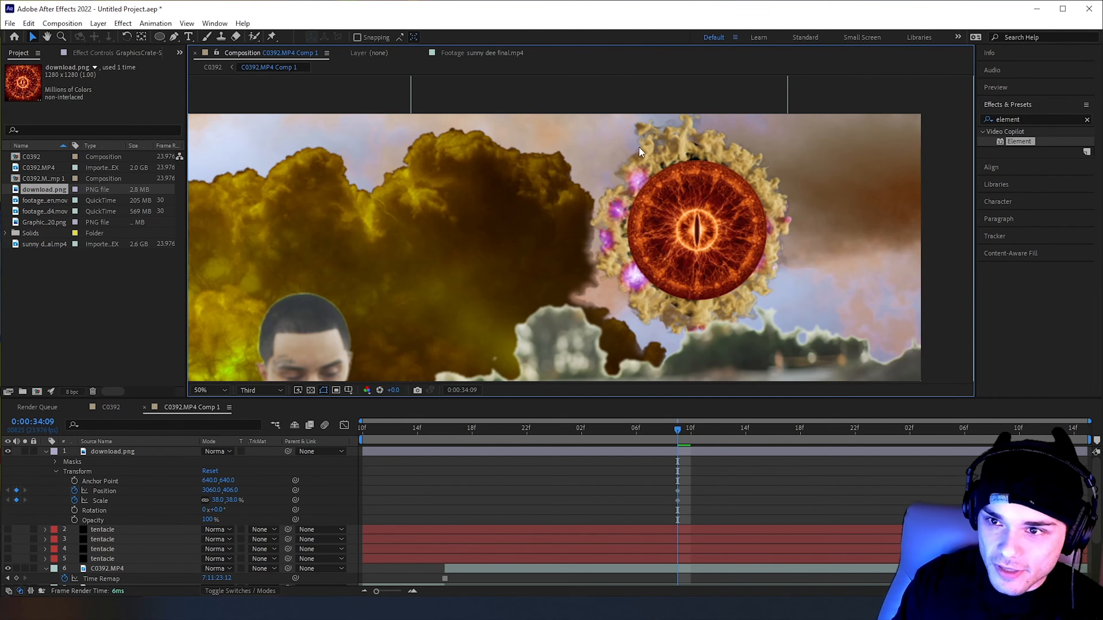
drag(123, 455, 130, 533)
click(813, 266)
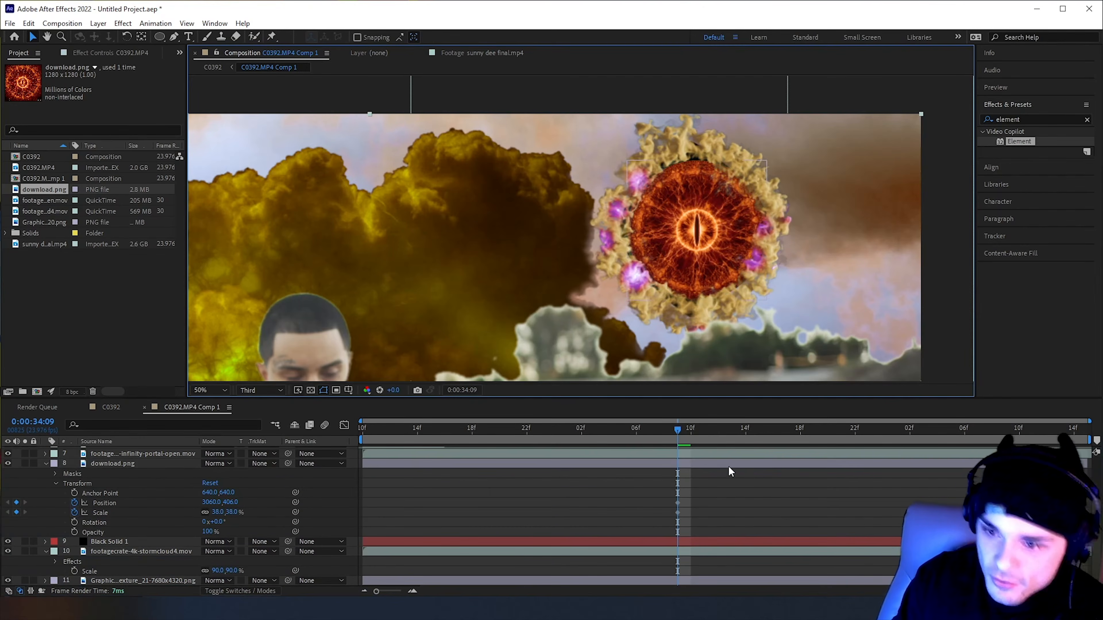
click(717, 465)
scroll(748, 222, down, 2)
click(798, 180)
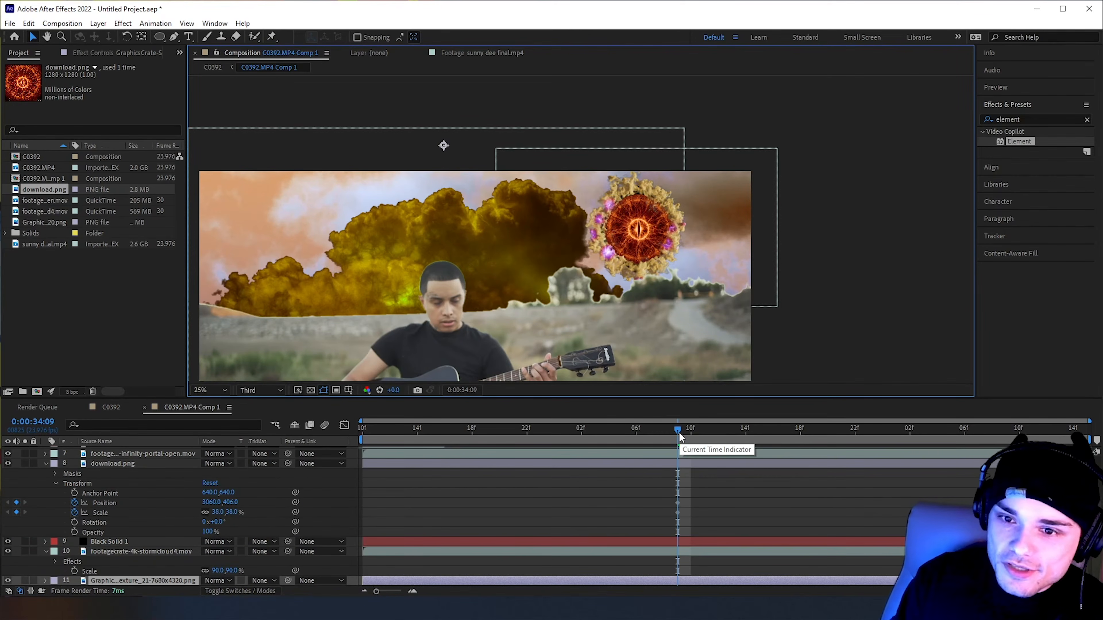
At 0:00:34:04, keyframe the eye's Scale at 0% and play back its growth inside the portal
mouse_move(678, 431)
mouse_down()
mouse_move(554, 429)
mouse_move(674, 442)
mouse_move(502, 443)
mouse_move(678, 445)
mouse_up()
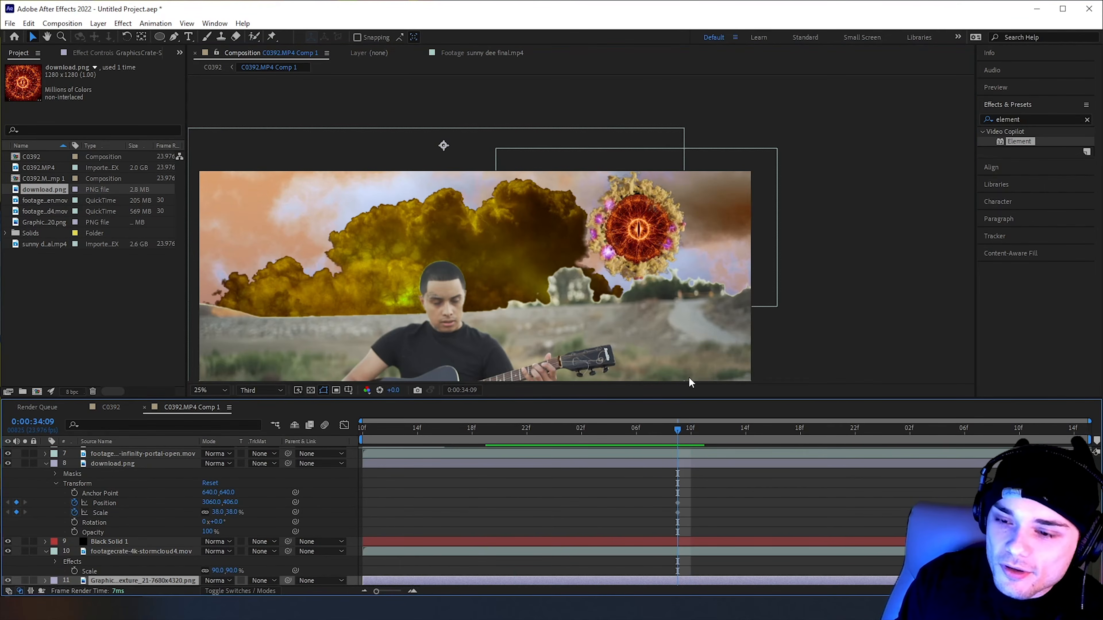
key(Page_Up)
key(Page_Up)
key(Page_Up)
key(Page_Up)
key(Page_Up)
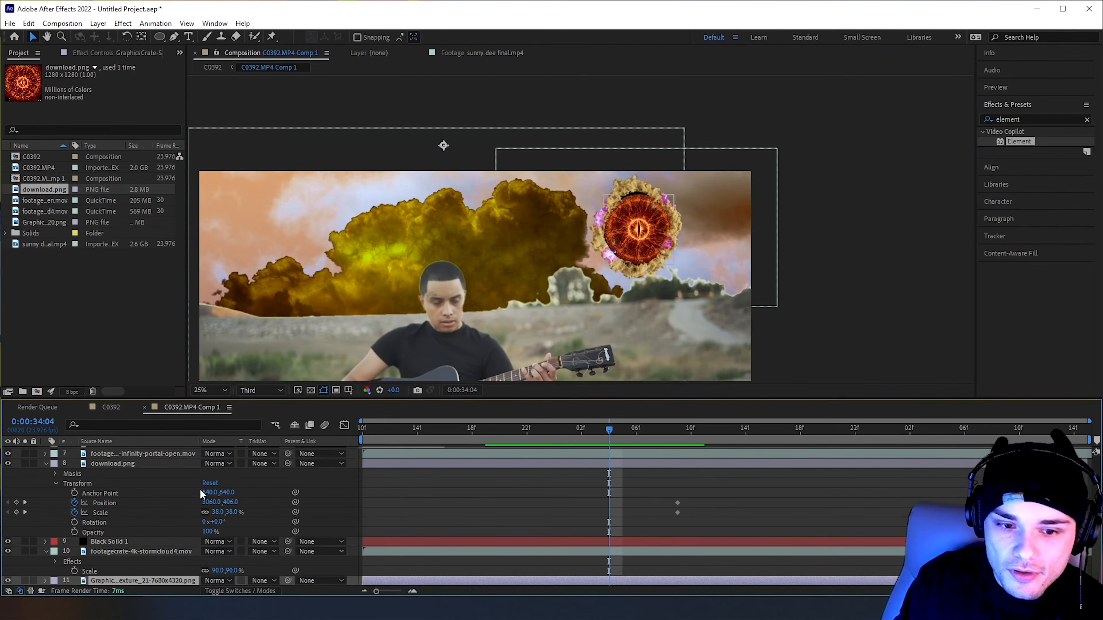
drag(223, 515, 214, 512)
text(0)
key(Return)
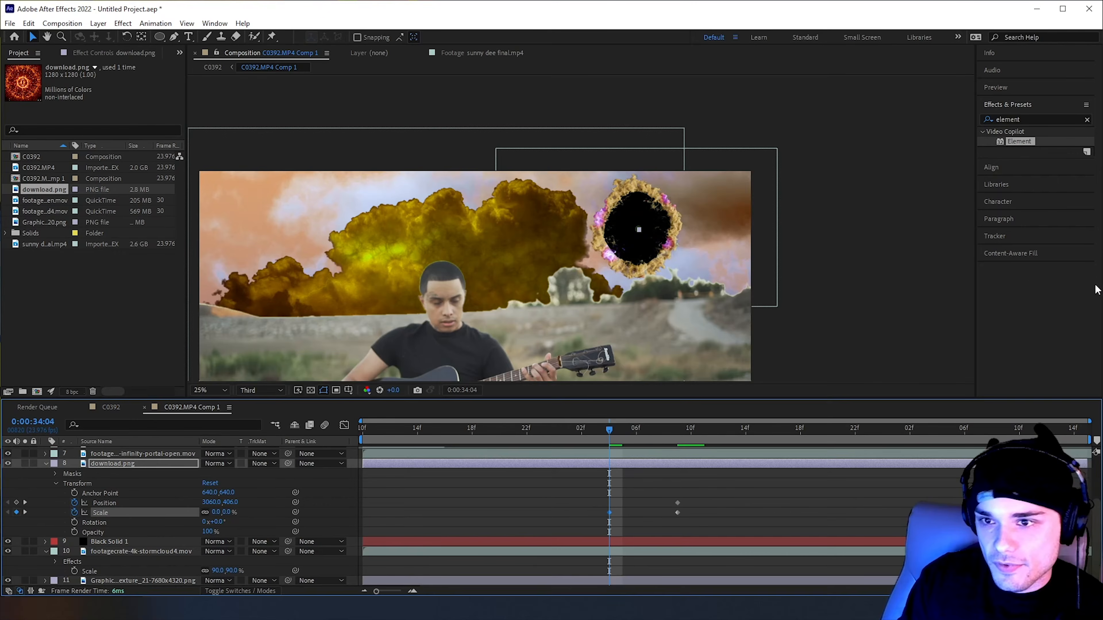
click(963, 273)
key(space)
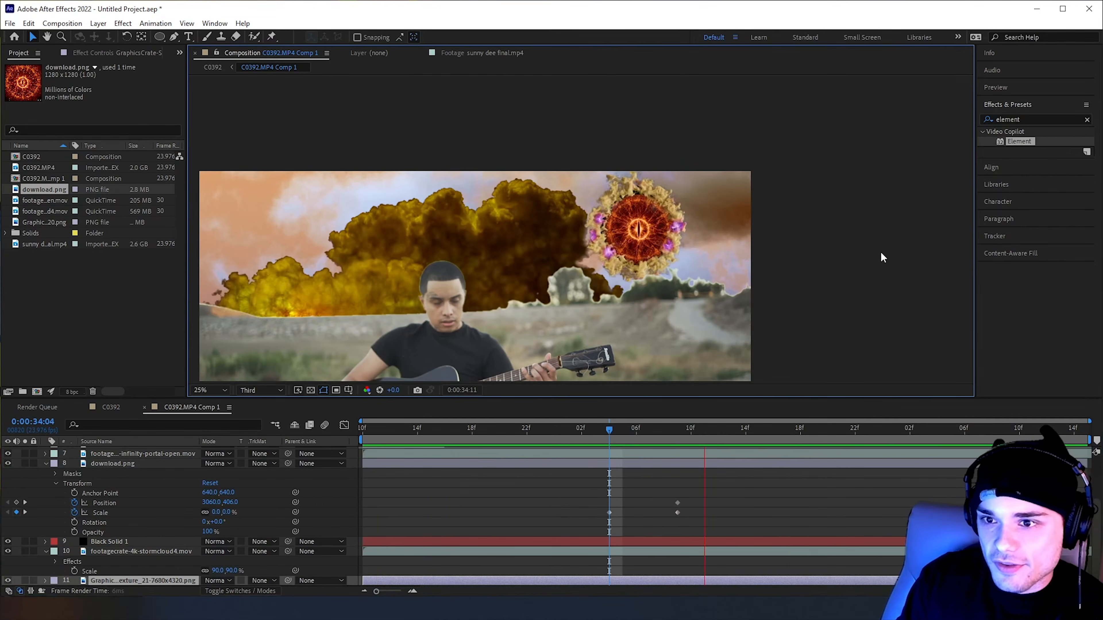
At 0:00:34:15, keyframe the download.png eye's Scale at 19%
drag(713, 426, 679, 433)
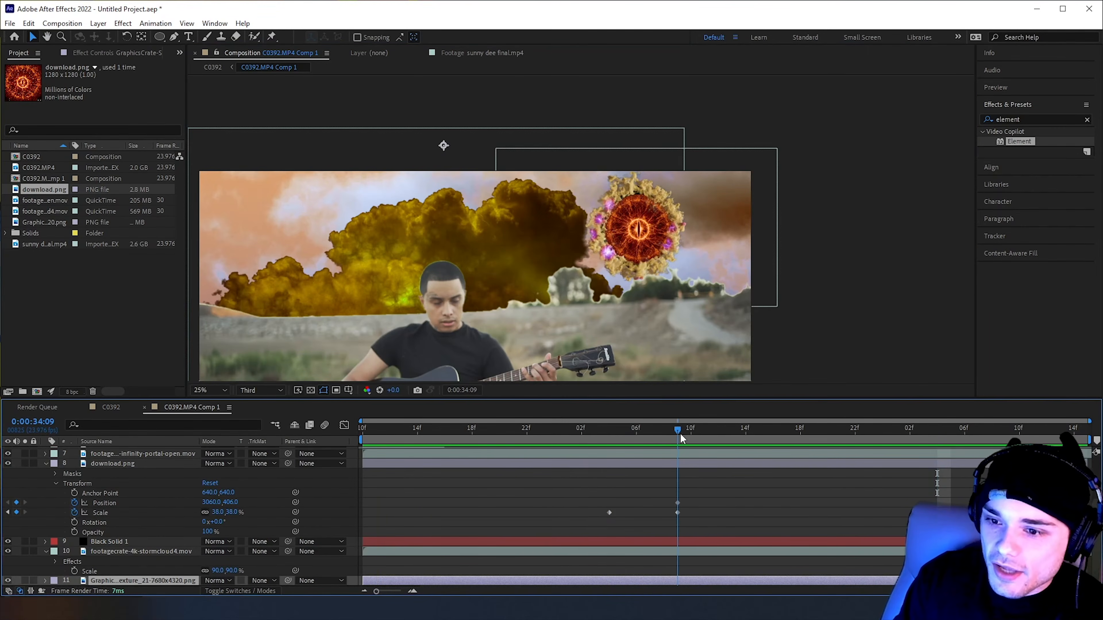
mouse_move(674, 431)
mouse_down()
mouse_move(756, 434)
mouse_move(681, 432)
mouse_up()
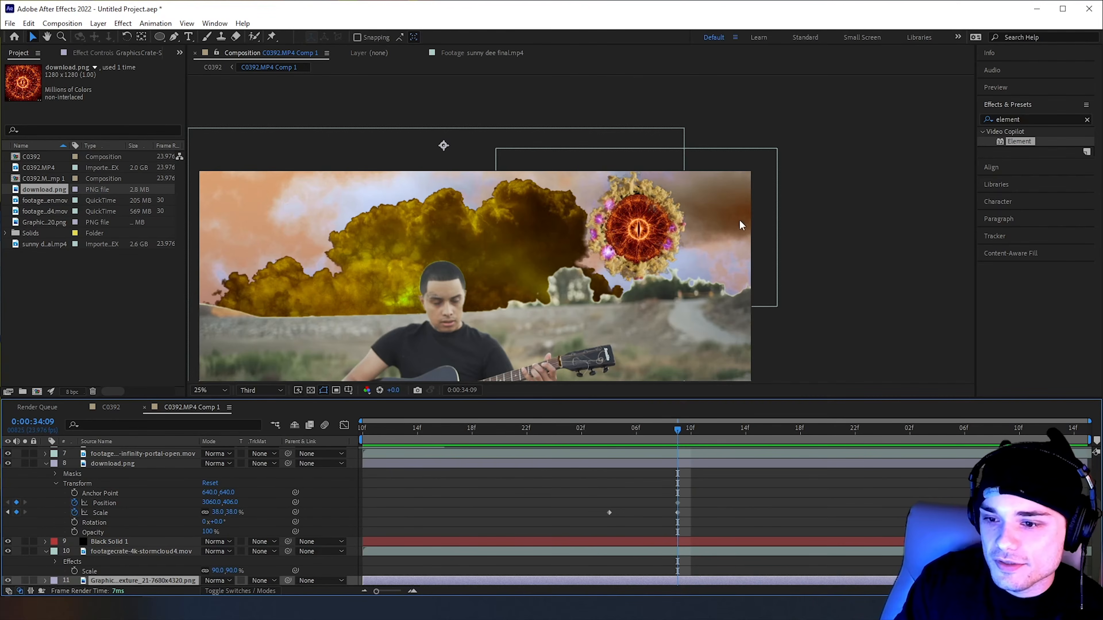
key(Page_Down)
key(Page_Down)
key(Page_Down)
key(Page_Down)
key(Page_Down)
key(Page_Down)
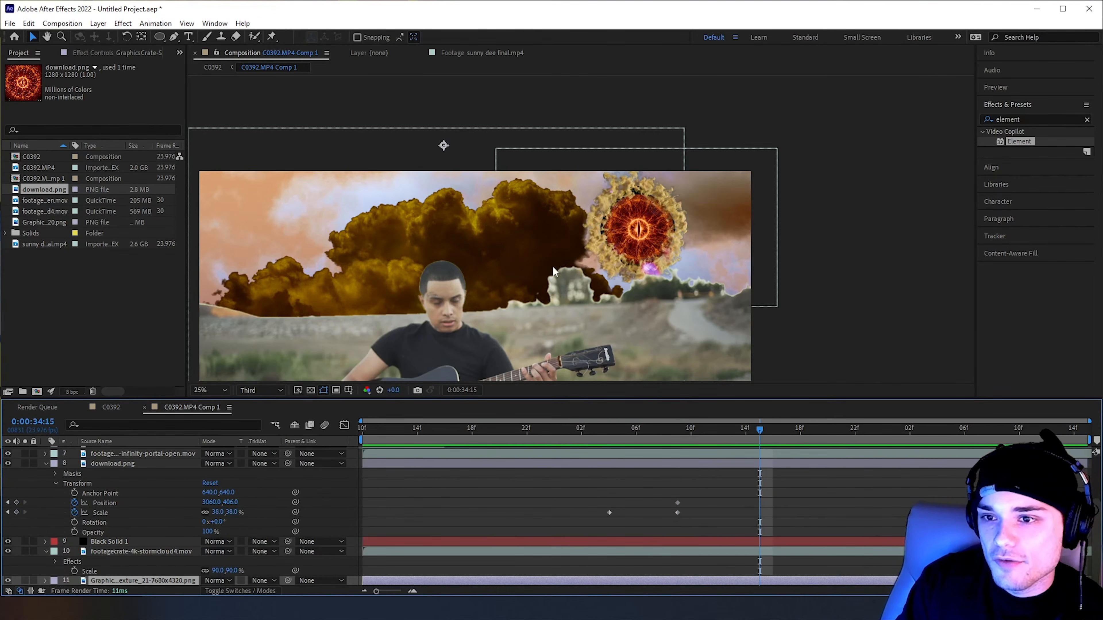
drag(220, 512, 212, 516)
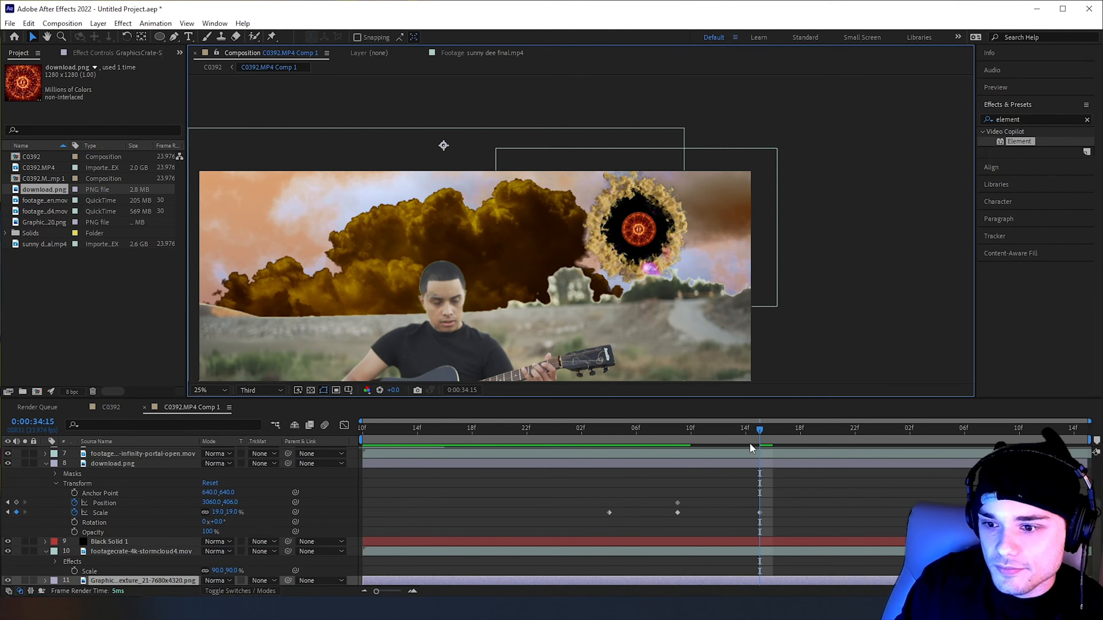
Copy the eye's three Scale keyframes, paste them starting at 0:00:34:15, and play back the repeated pulse
drag(586, 502, 728, 524)
drag(789, 521, 580, 508)
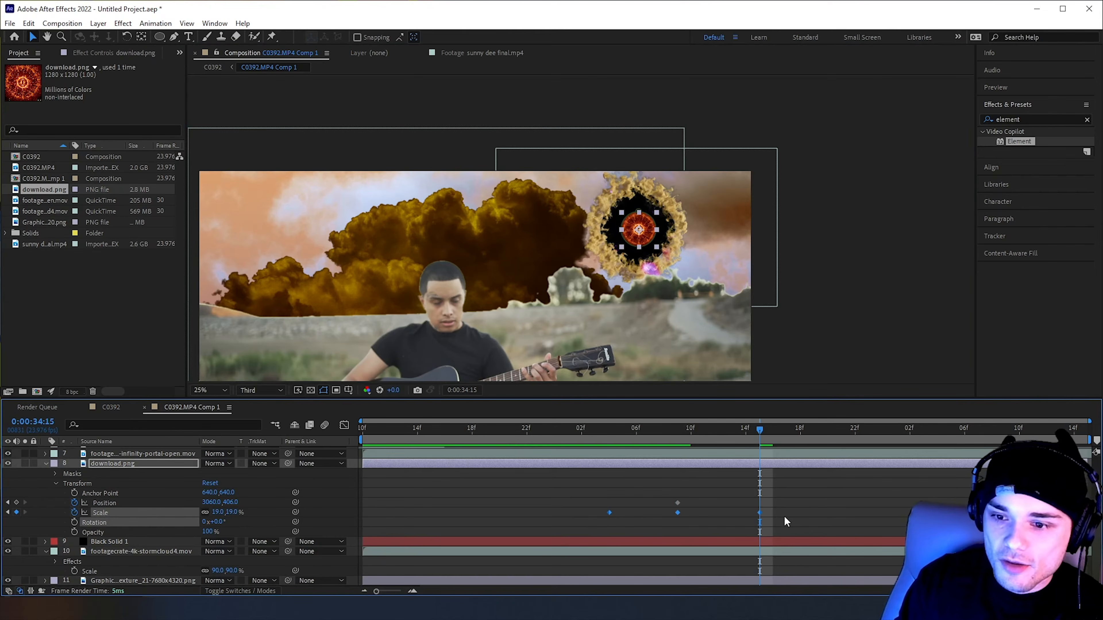
key(F9)
key(ctrl+c)
key(ctrl+v)
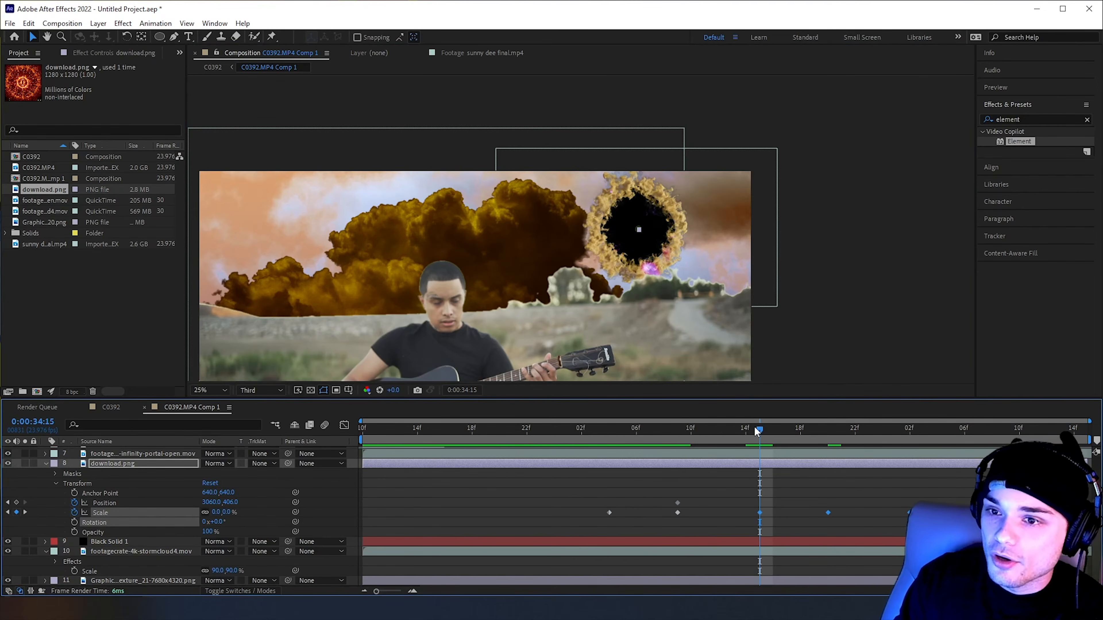
key(space)
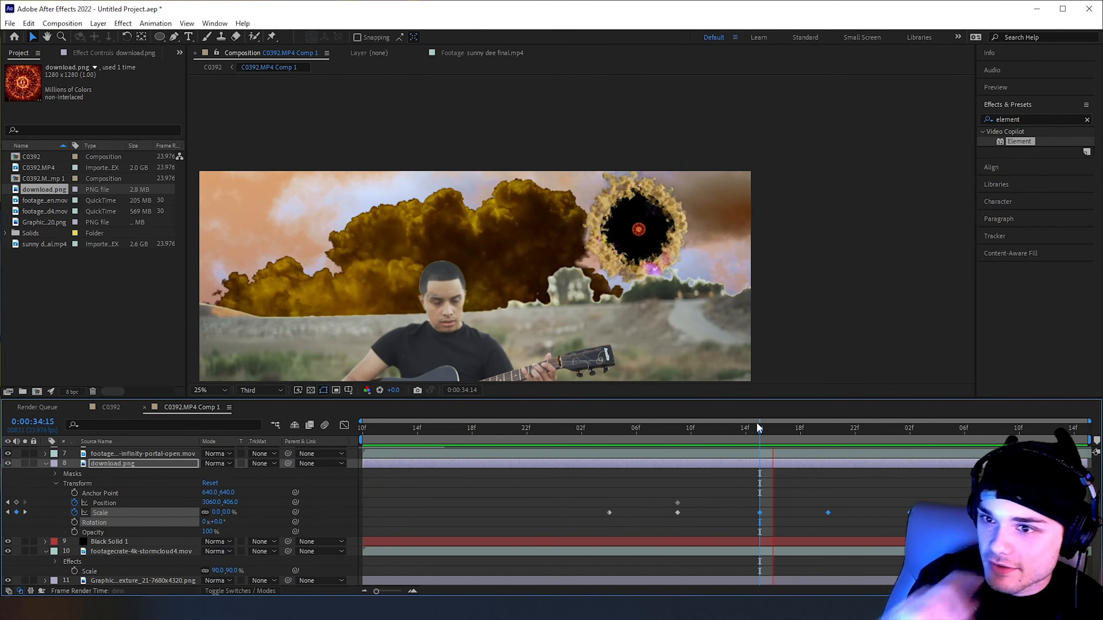
drag(757, 423, 911, 434)
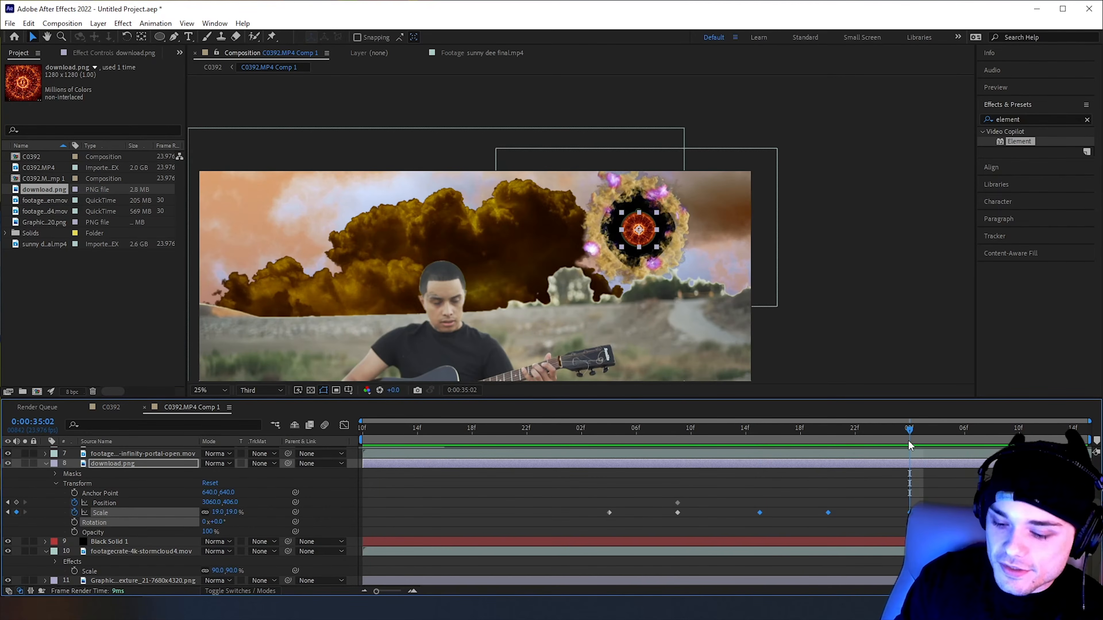
key(space)
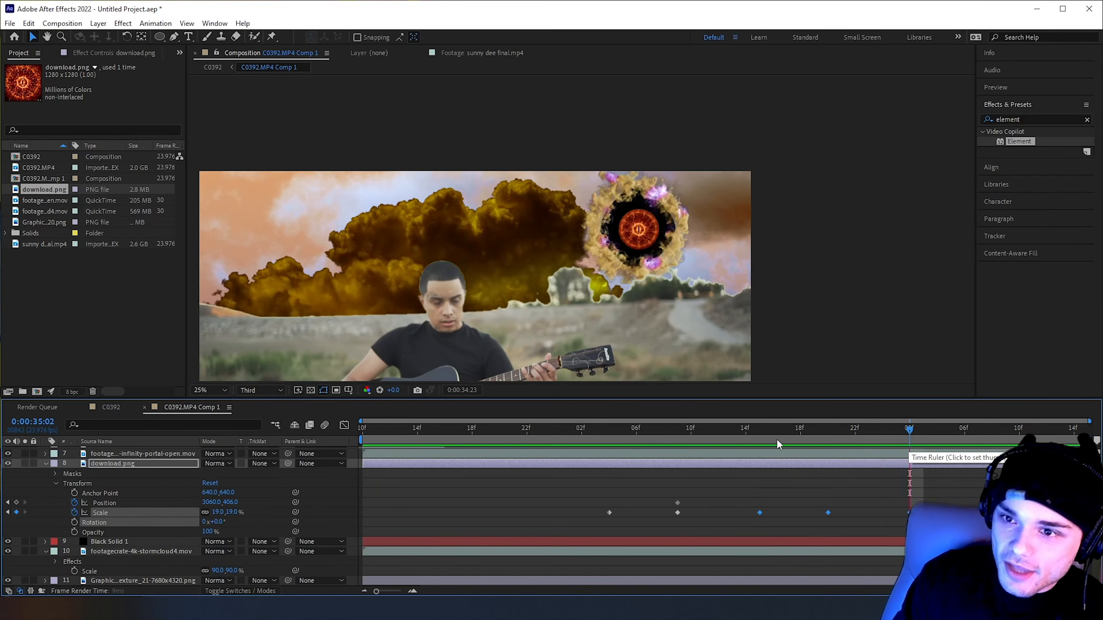
key(space)
drag(611, 432, 719, 434)
click(823, 313)
Keyframe the eye's Rotation from 0 at 0:00:34:04 to 2 full revolutions at 0:00:35:14, and play back the spin
drag(642, 433, 609, 434)
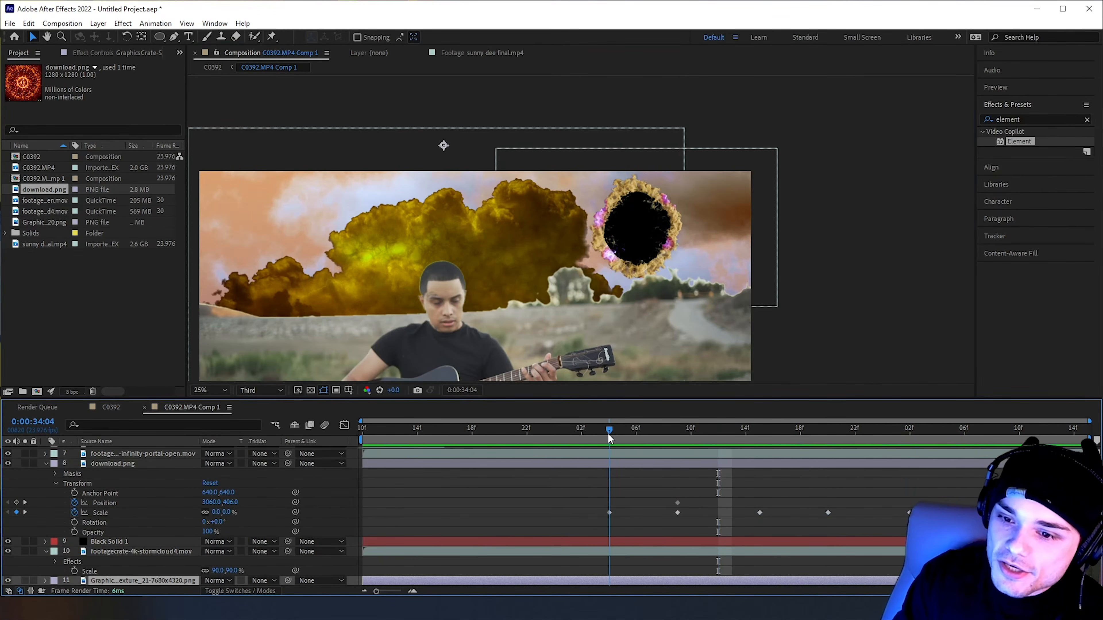
click(615, 519)
click(75, 522)
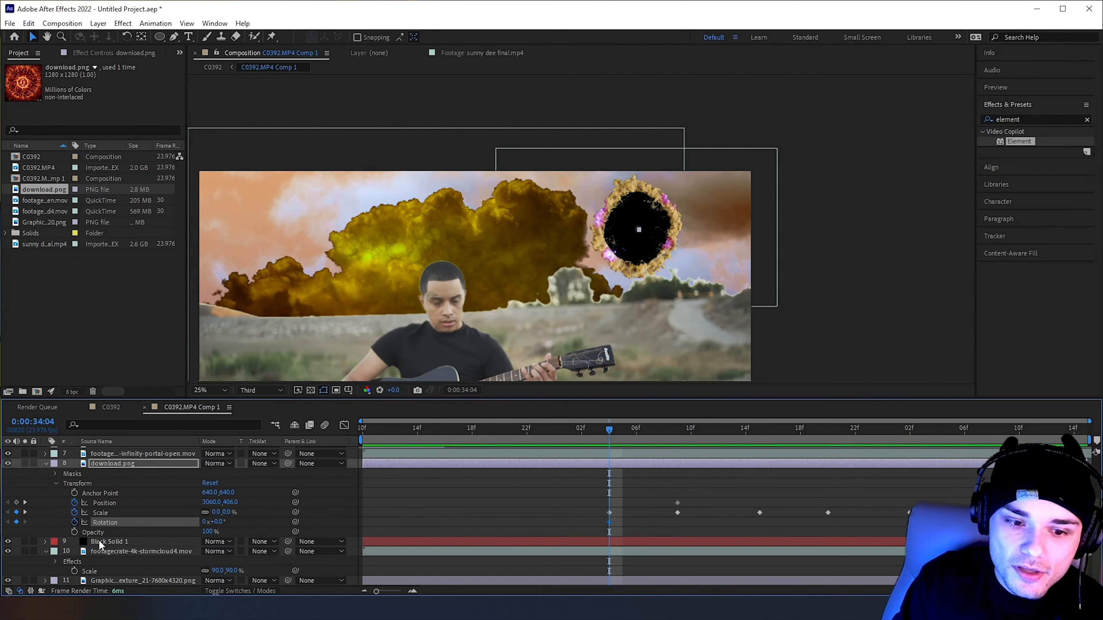
drag(689, 420, 1074, 443)
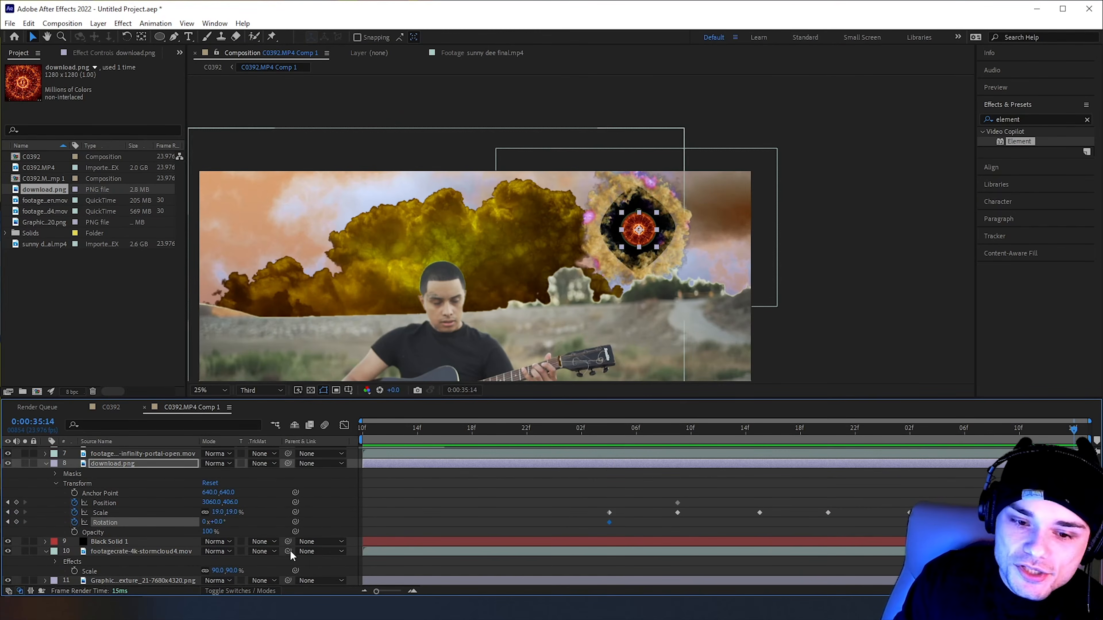
click(204, 523)
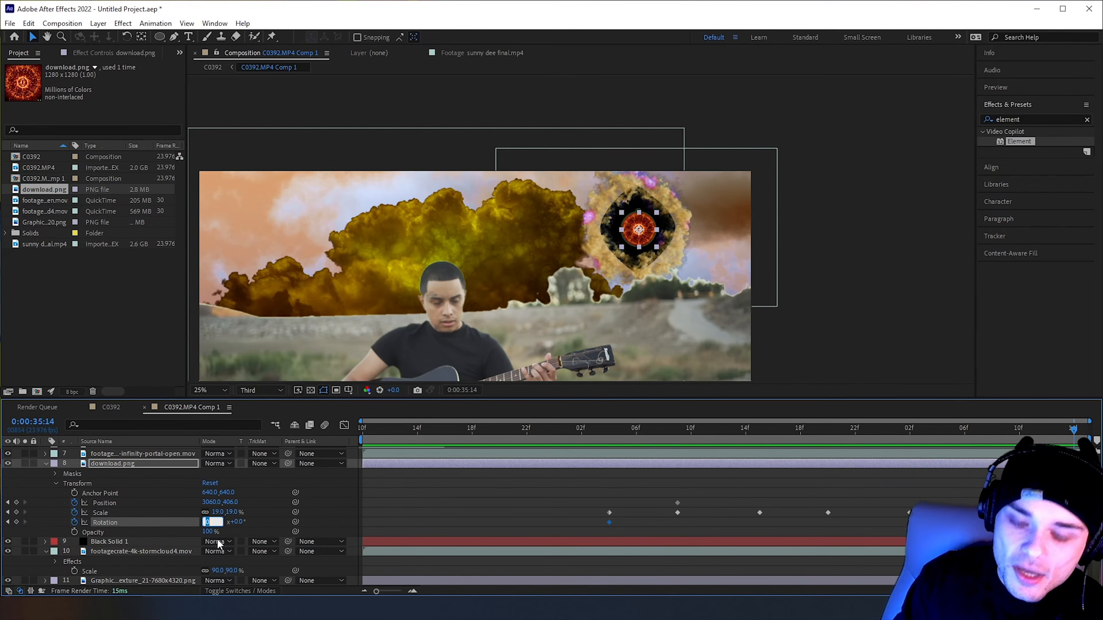
text(2)
key(Return)
key(space)
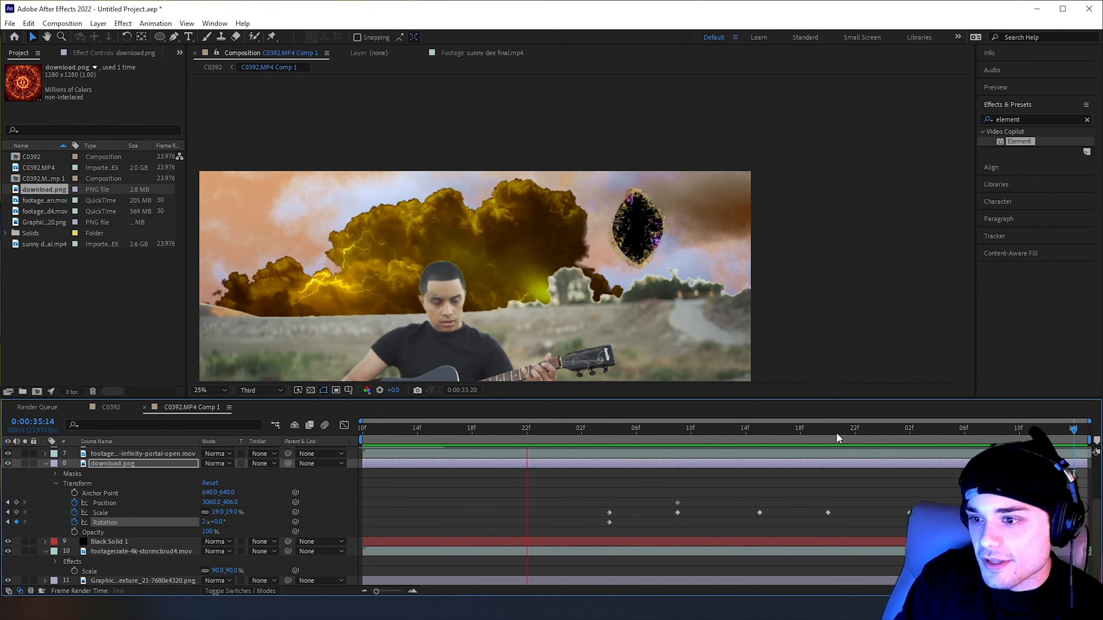
click(744, 430)
key(space)
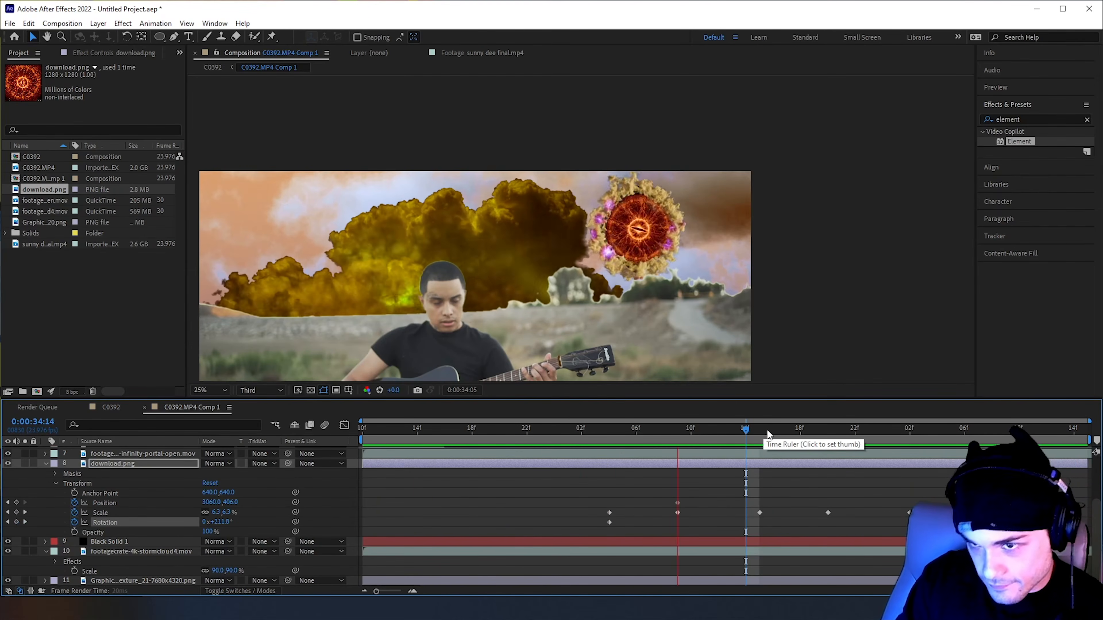
key(space)
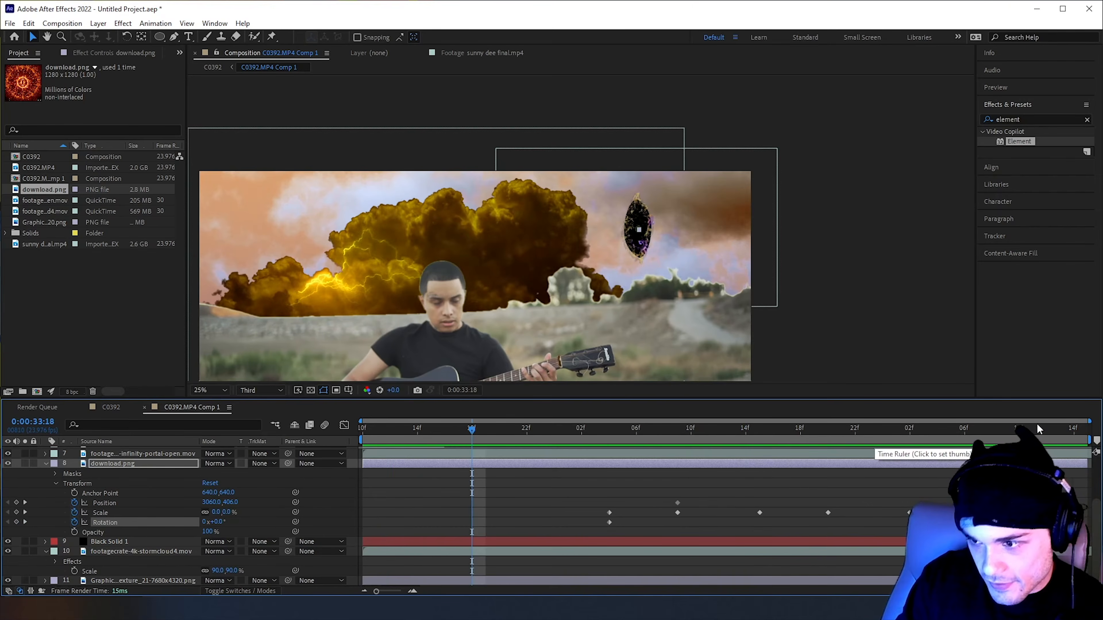
Slow the eye's spin by setting its Rotation at 0:00:35:14 to one revolution, and check it close up inside the portal
click(1061, 431)
click(1069, 442)
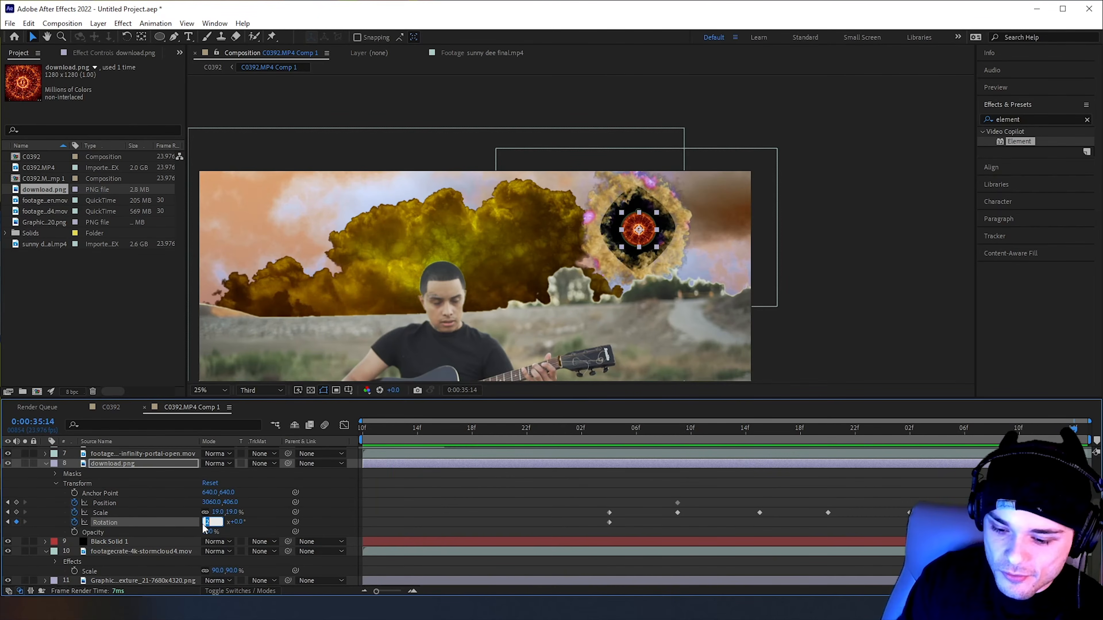
key(space)
drag(743, 431, 861, 415)
click(747, 295)
scroll(746, 296, up, 2)
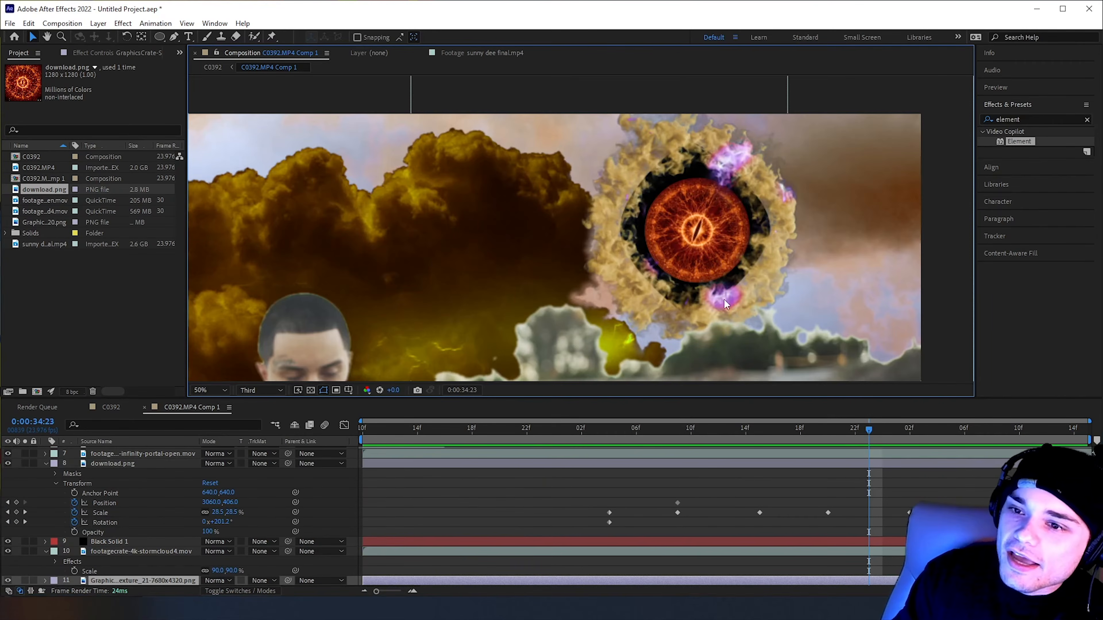
Dock Effects & Presets beneath Content-Aware Fill and compare the composition's eye with the one in the sunny dee final.mp4 footage near 0:00:53:08
drag(1046, 112, 943, 114)
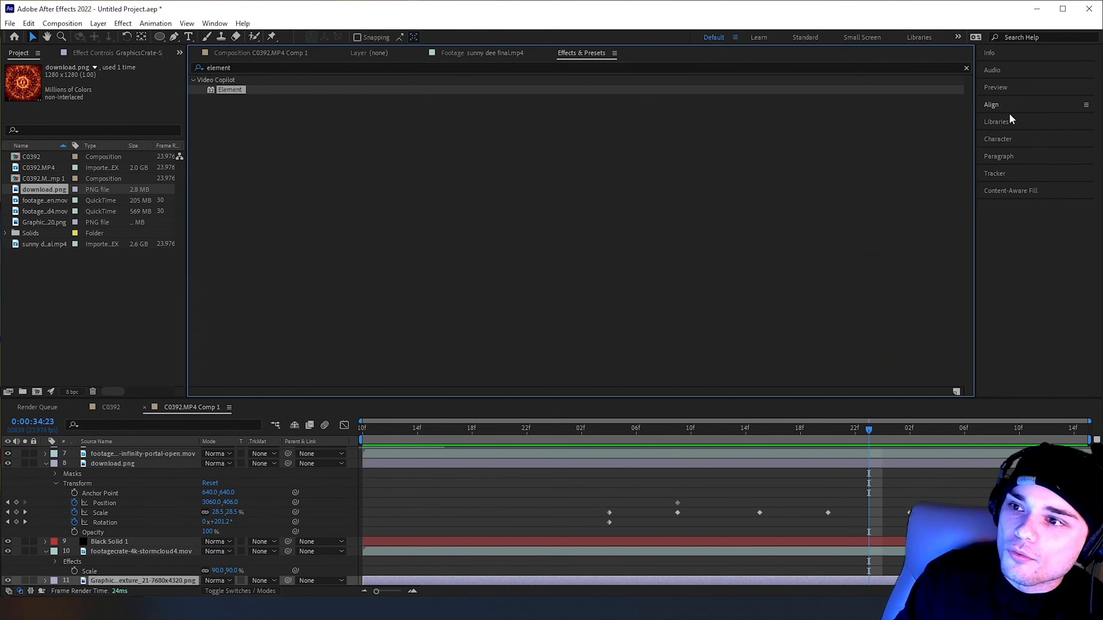
drag(577, 57, 1016, 202)
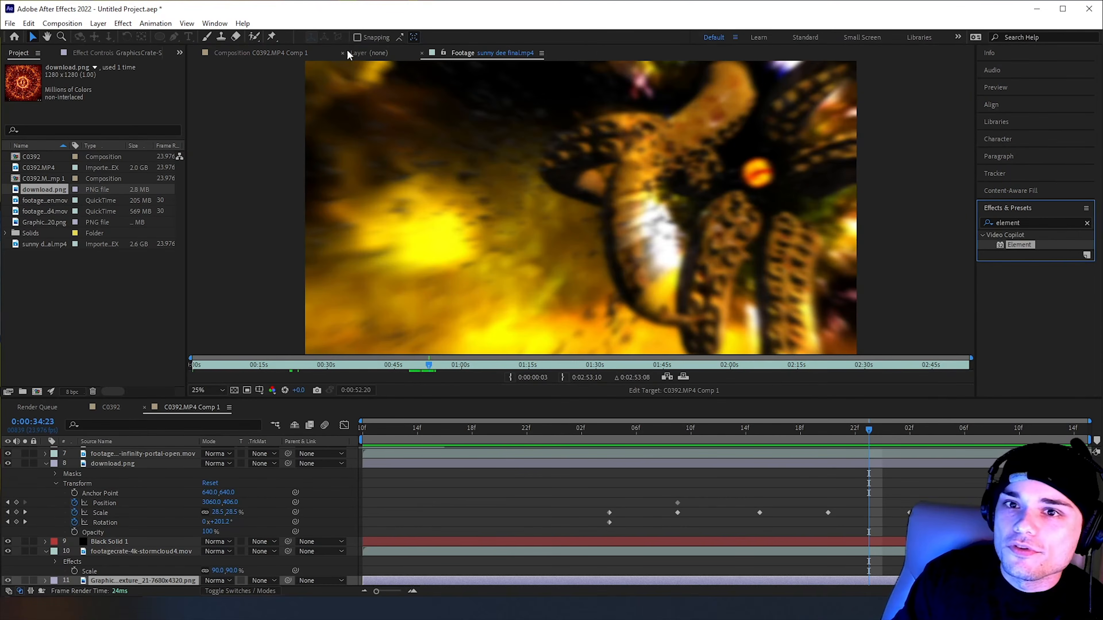
drag(429, 365, 431, 365)
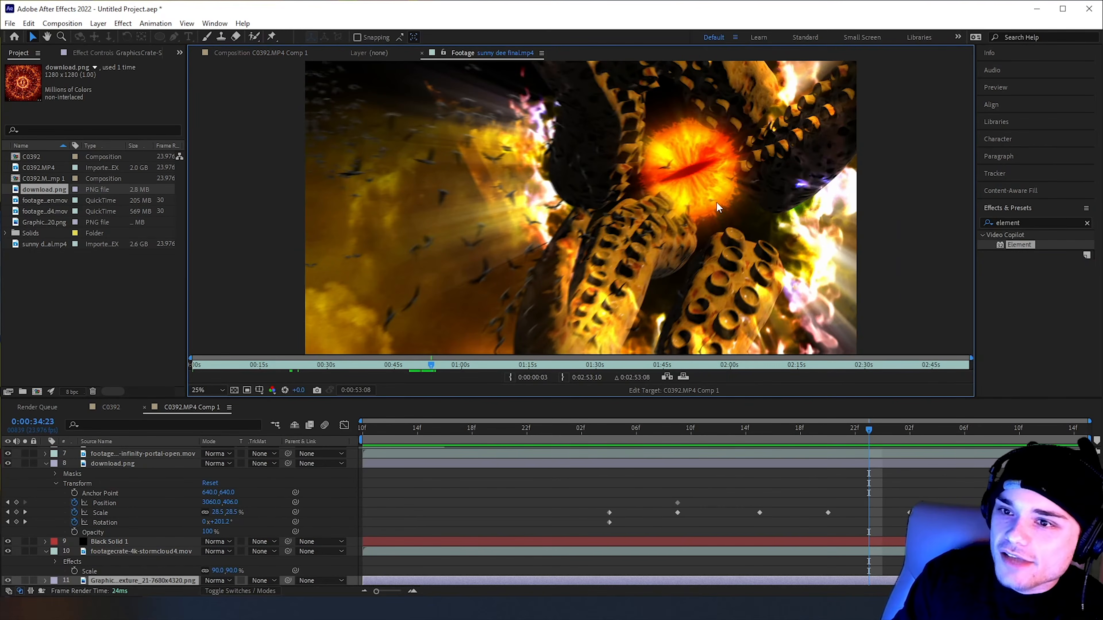
click(265, 54)
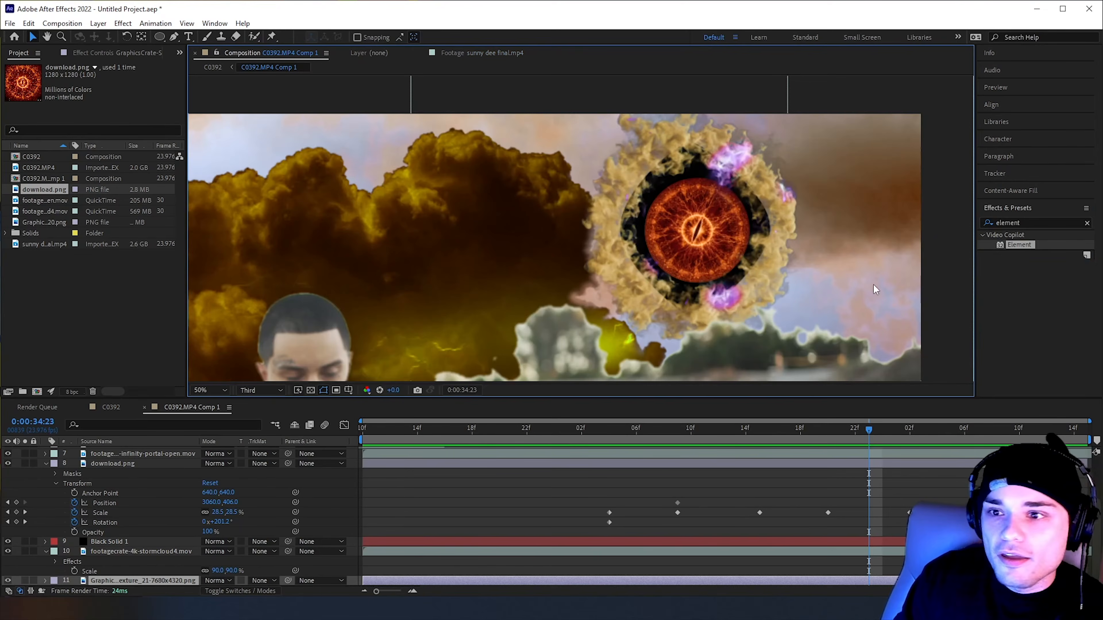
Find the Roughen Edges effect and apply it to the download.png layer
key(ctrl+5)
text(roughen)
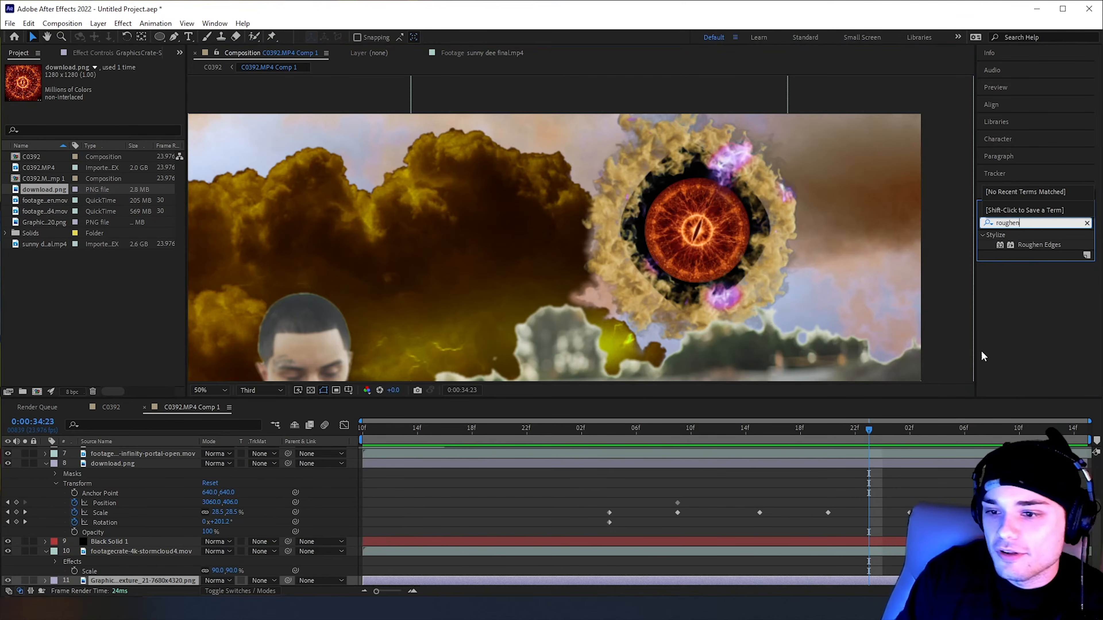
click(1034, 248)
drag(1027, 223, 976, 230)
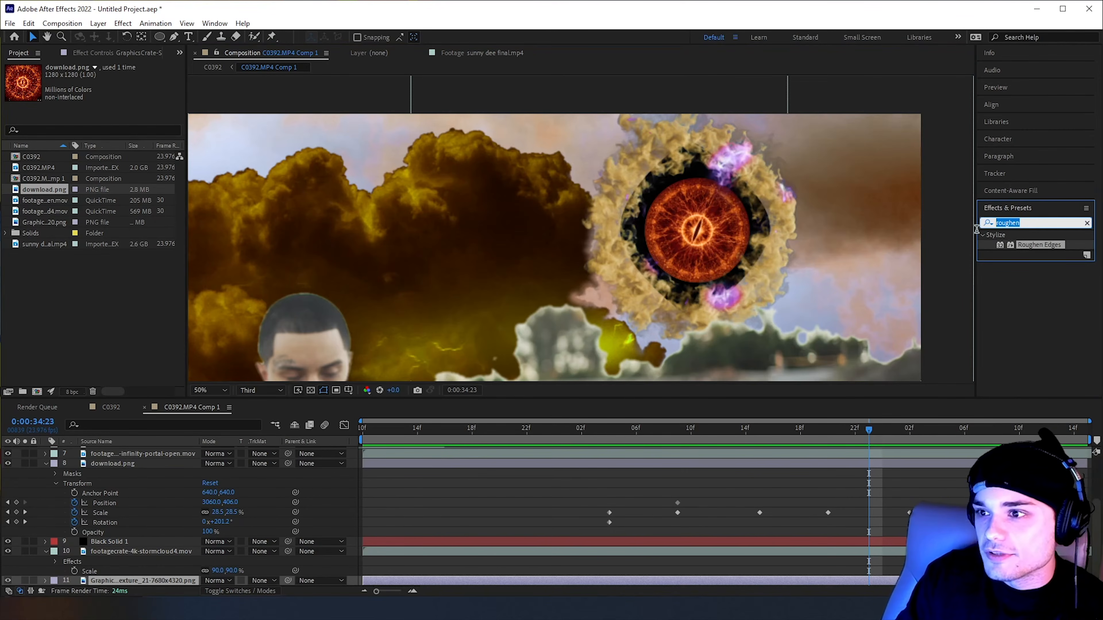
drag(1042, 247, 219, 464)
scroll(608, 491, up, 3)
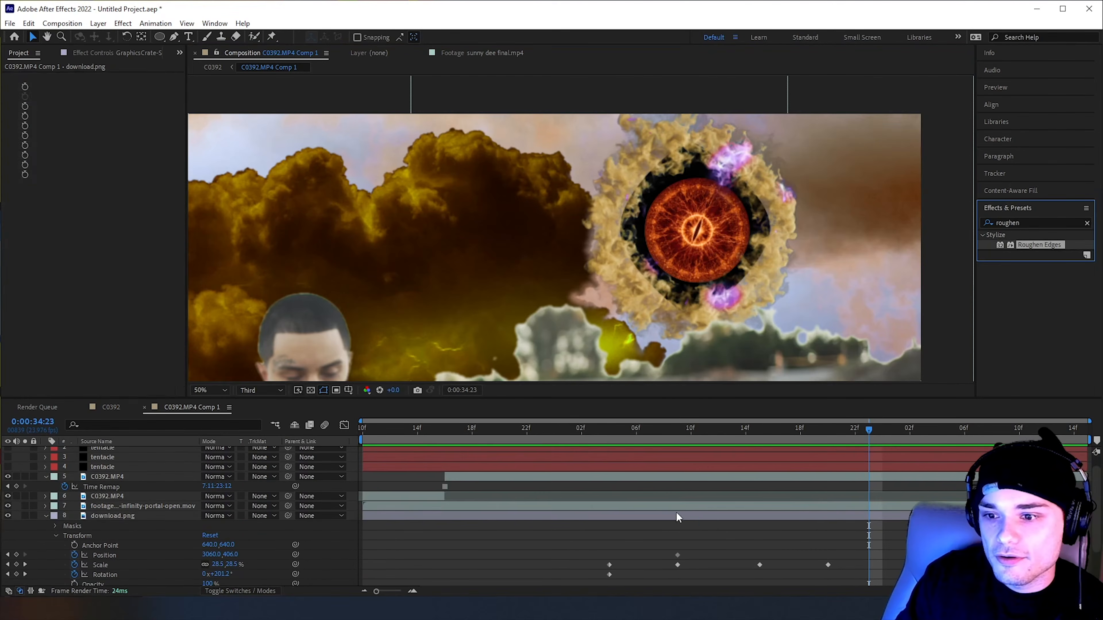
Set Roughen Edges' Edge Type to Spiky and its Border to 278.90, and inspect the eye's ragged outline
click(137, 87)
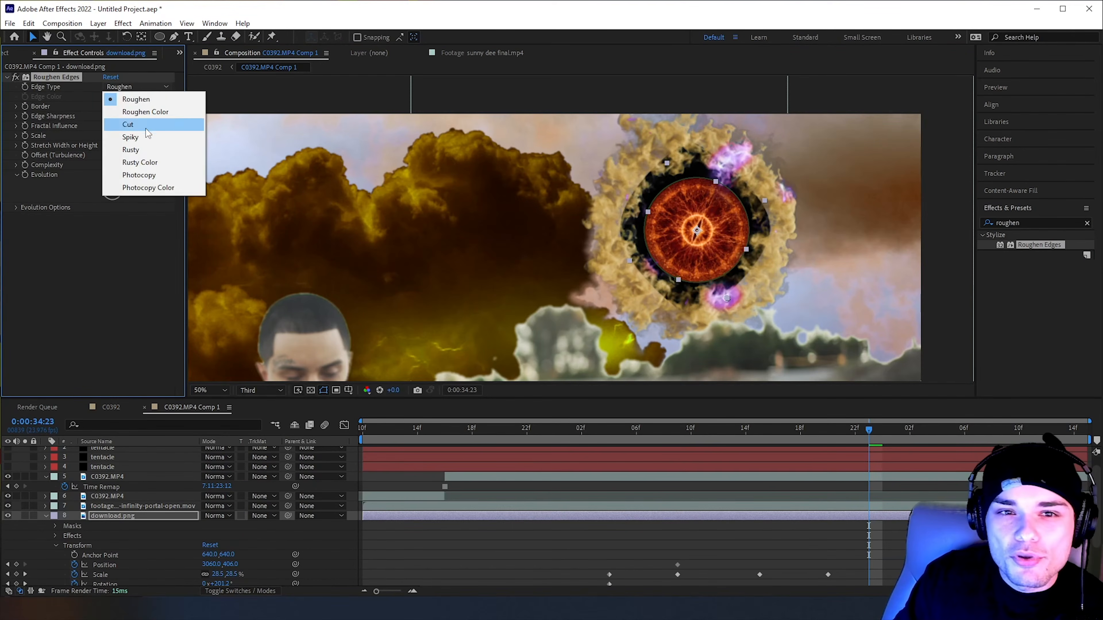
click(146, 138)
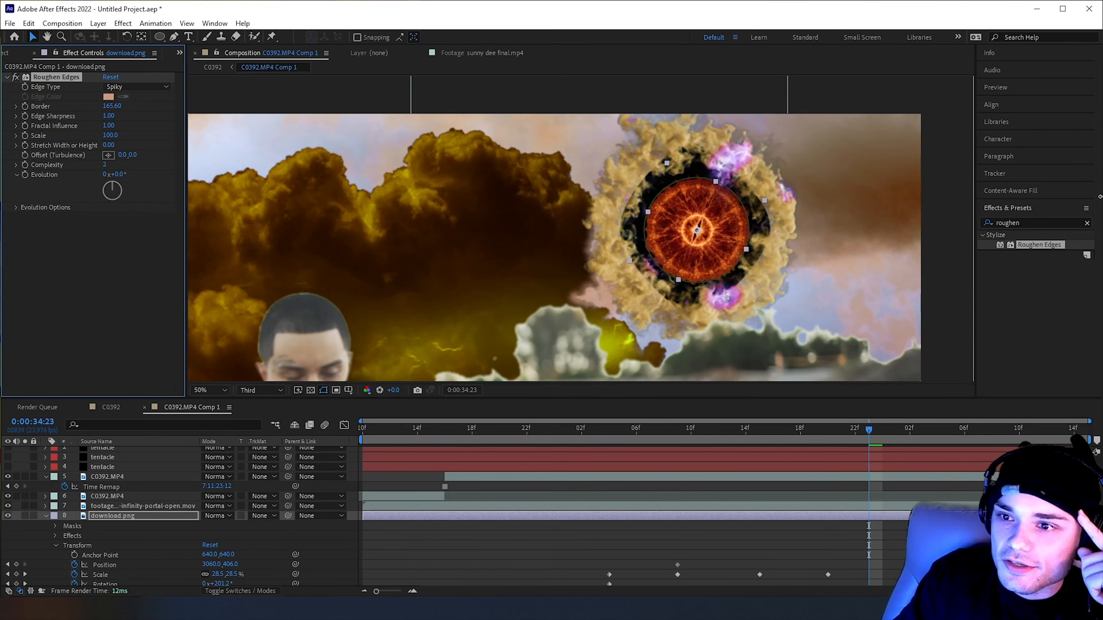
click(869, 154)
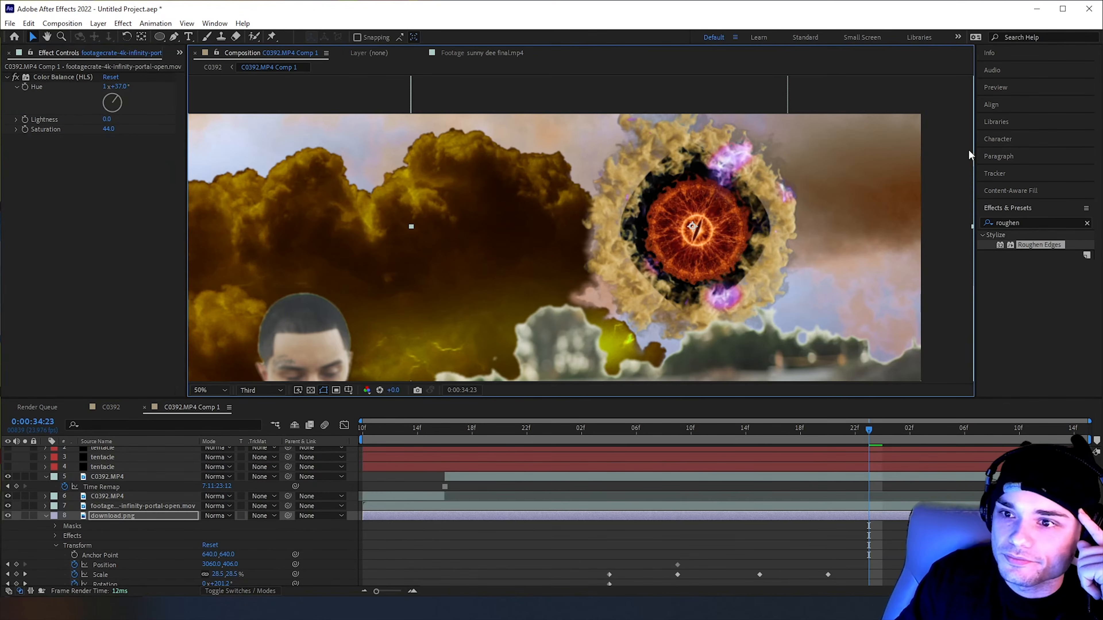
scroll(919, 188, down, 1)
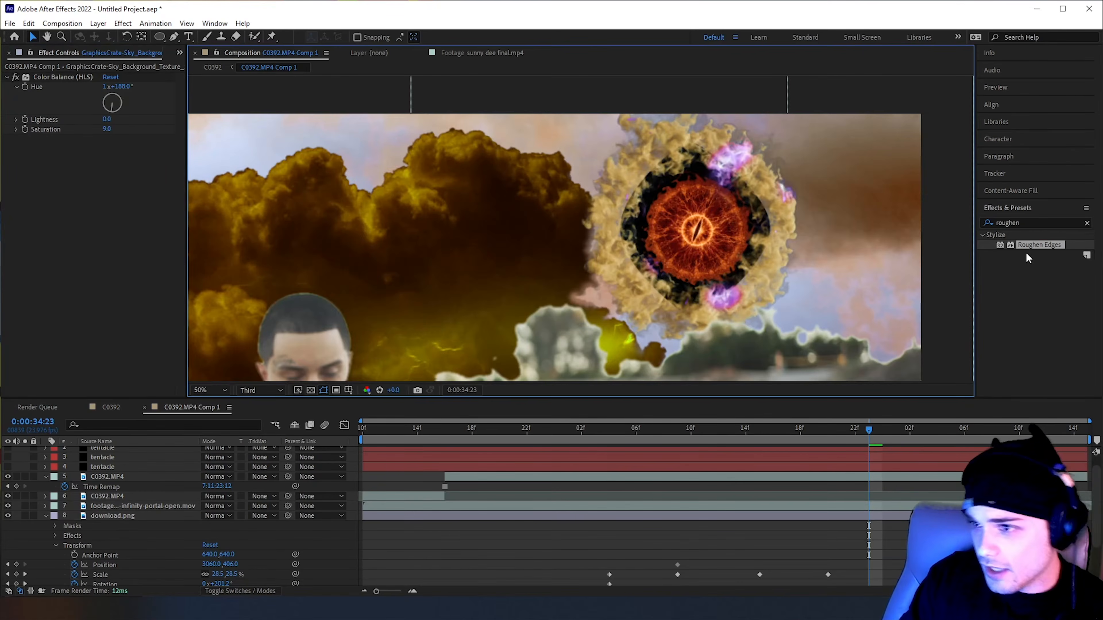
Find the Stylize Glow effect and apply it to the download.png layer
click(1020, 223)
text(glow)
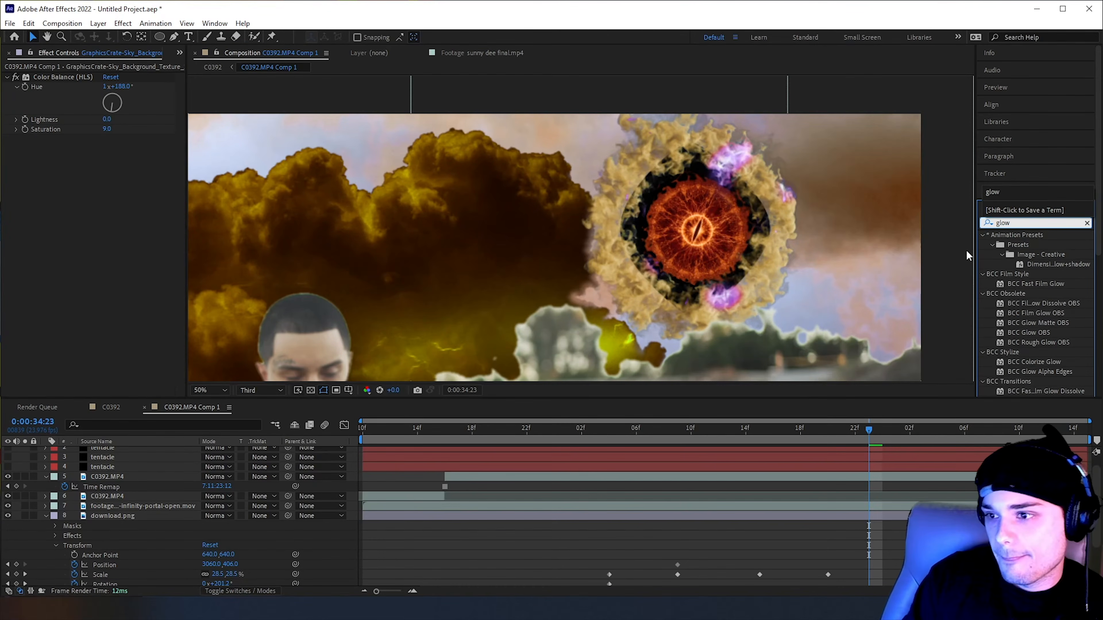
scroll(1038, 326, down, 5)
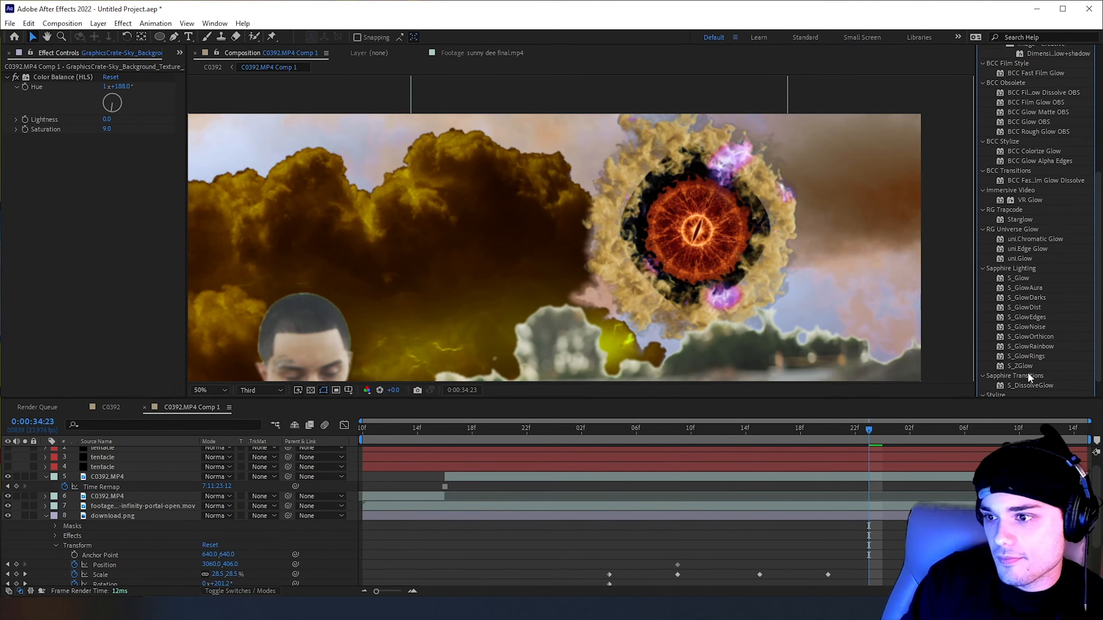
scroll(1027, 372, down, 1)
drag(1025, 380, 764, 515)
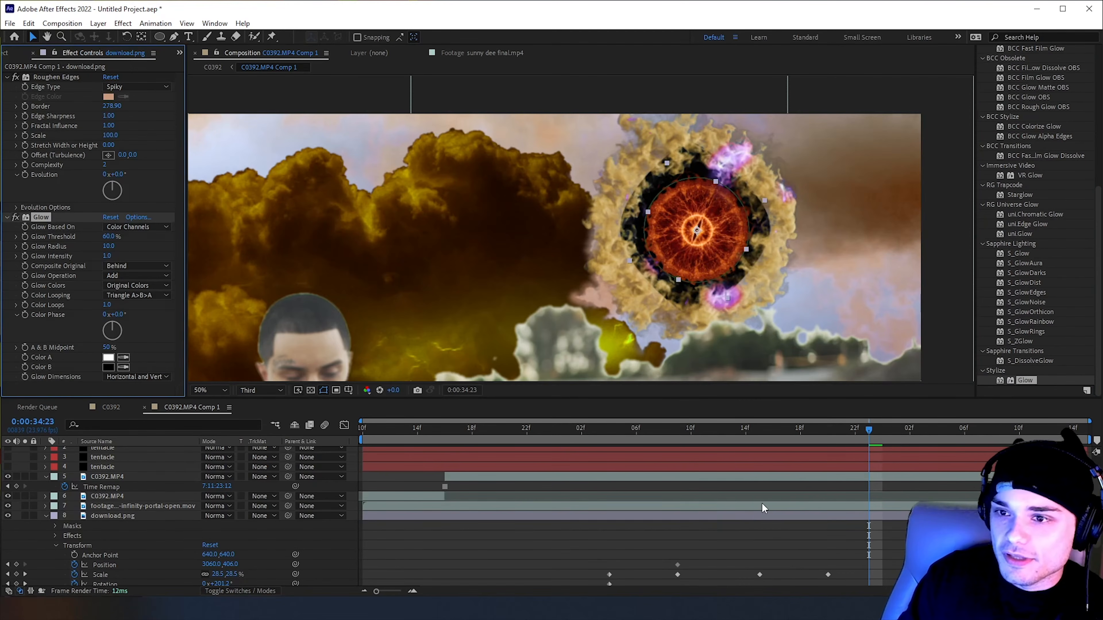
Set the eye's Glow Threshold to 47.1%, Glow Radius to 71 and Glow Intensity to 0.4, and play back the result
drag(160, 235, 165, 256)
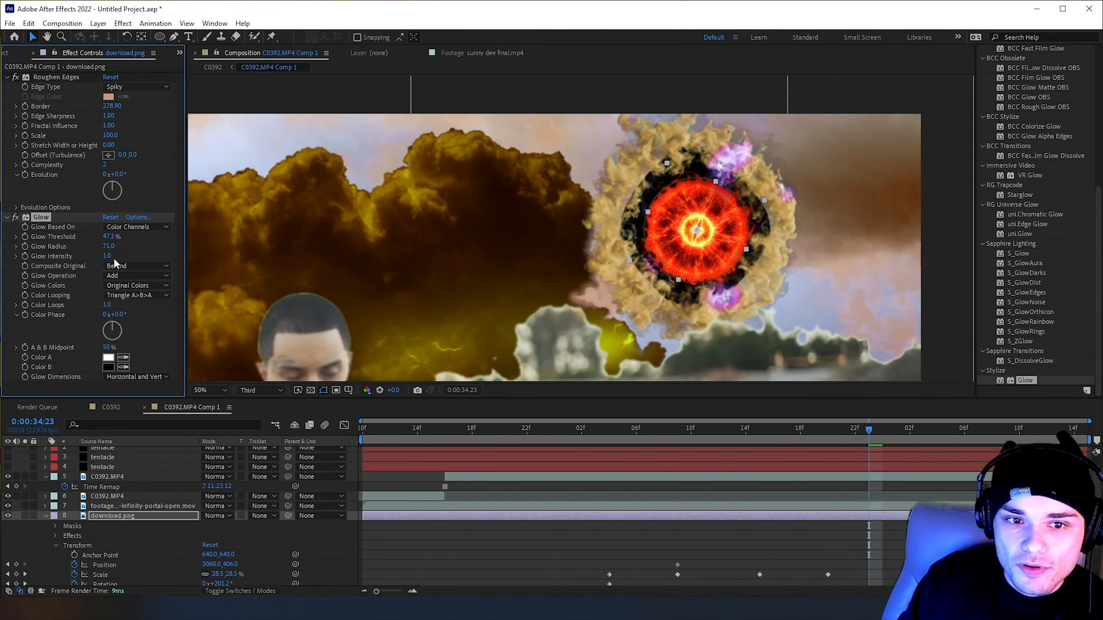
drag(103, 255, 72, 255)
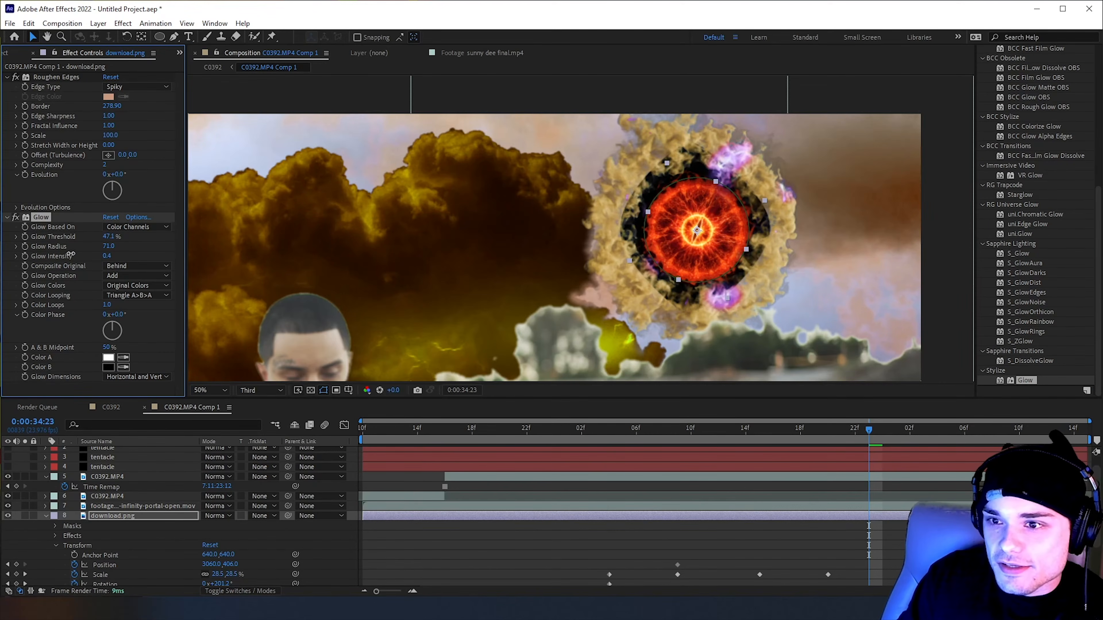
scroll(758, 235, down, 1)
click(822, 241)
key(space)
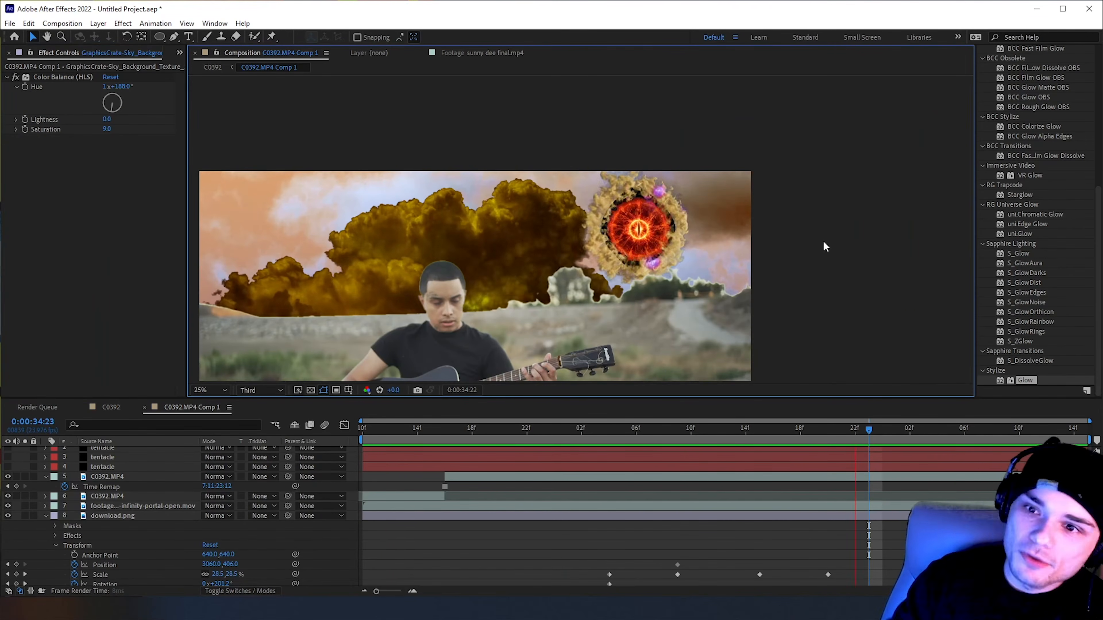
Find the CC Light Rays effect and apply it to the download.png layer
click(864, 428)
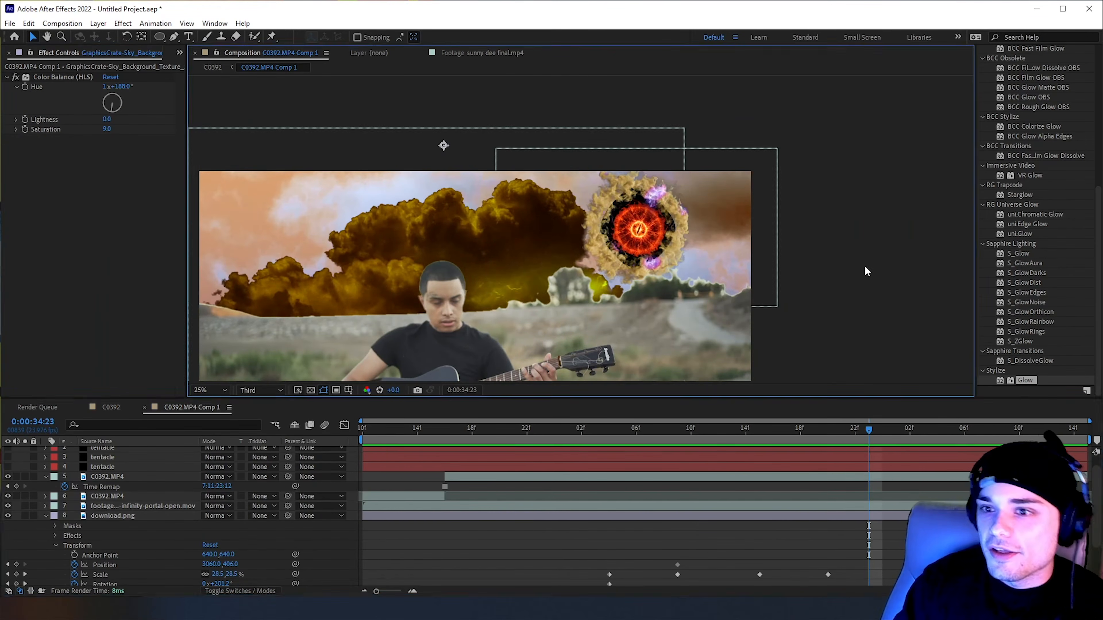
scroll(1019, 158, up, 5)
double_click(1018, 158)
text(rays)
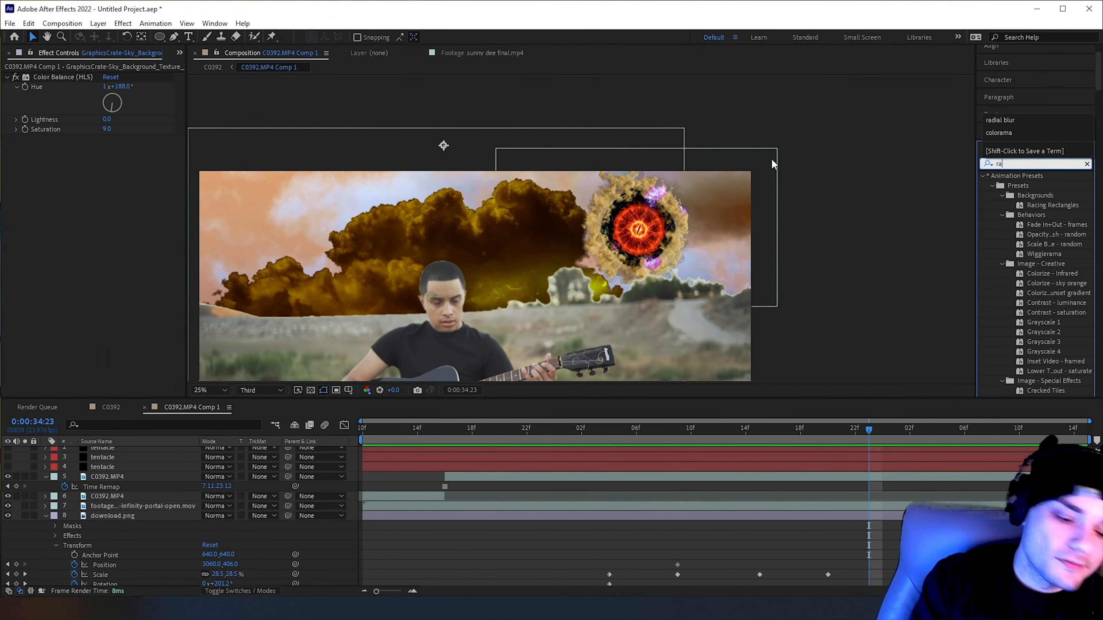
scroll(1054, 357, down, 3)
scroll(1055, 360, down, 1)
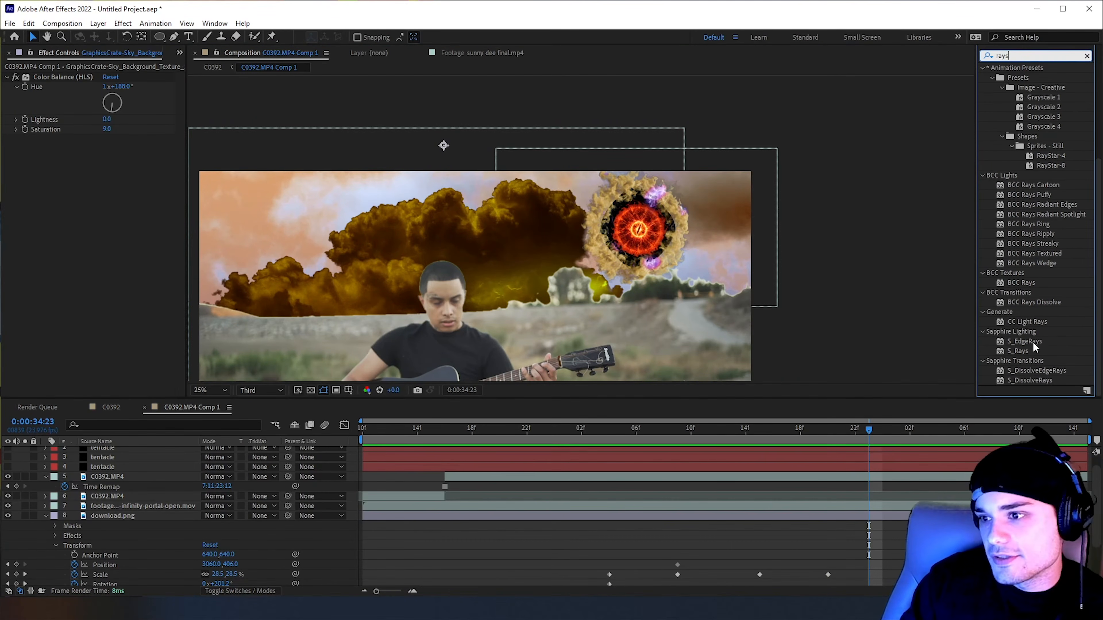
click(1024, 324)
drag(1021, 322, 816, 516)
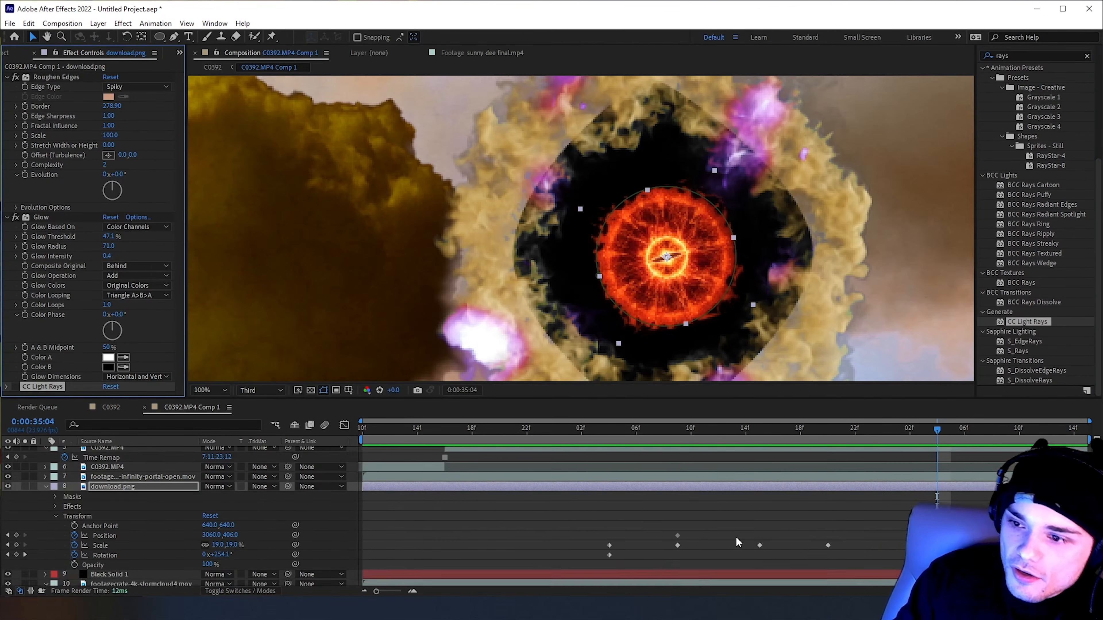
scroll(737, 543, up, 3)
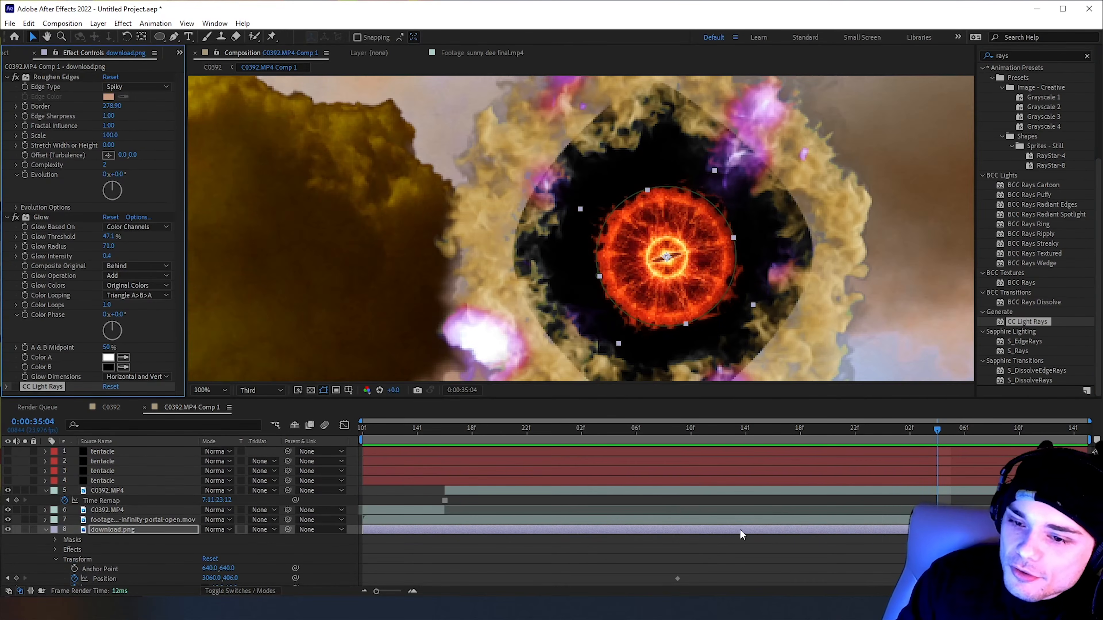
Pre-compose the download.png layer into its own composition
right_click(776, 529)
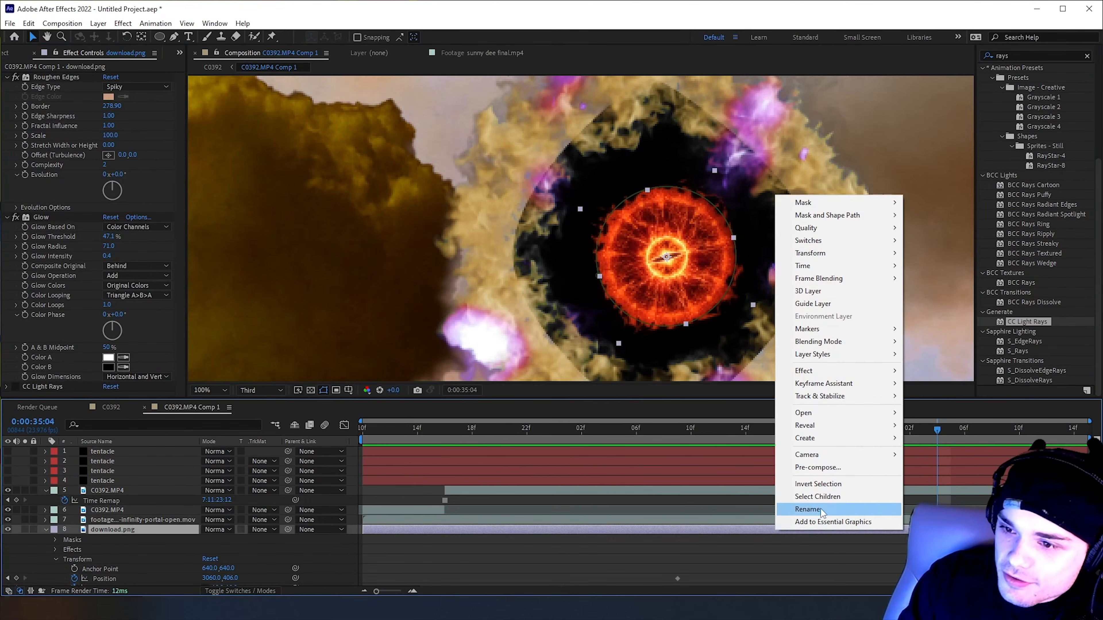
click(816, 467)
click(28, 378)
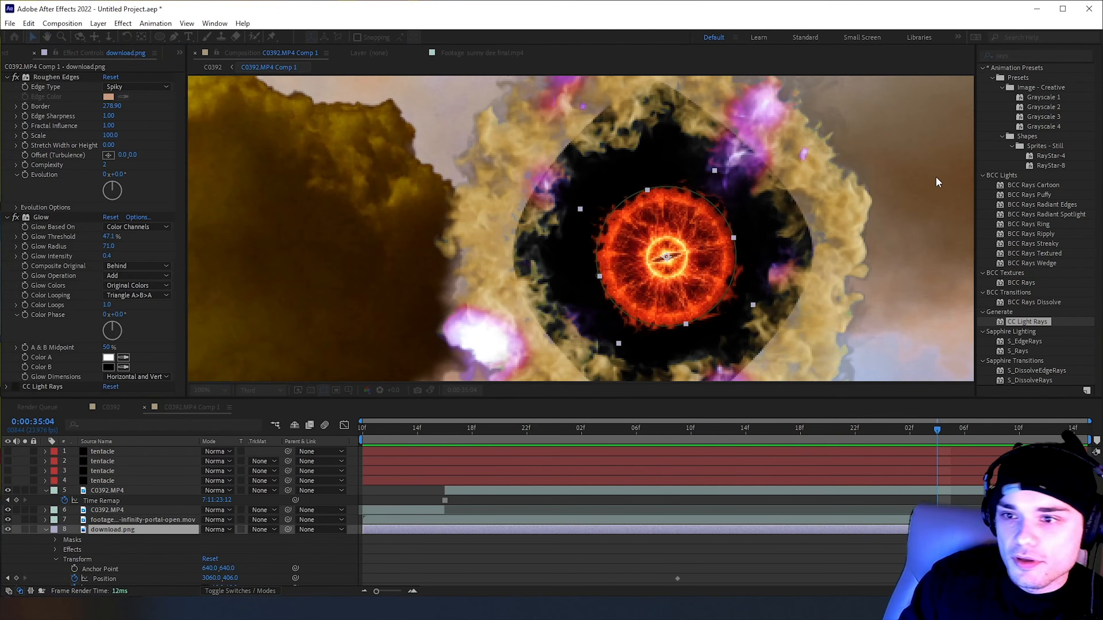
Apply CC Light Rays twice to the pre-composed eye layer, download.png Comp 1
drag(1038, 320, 955, 402)
double_click(1037, 321)
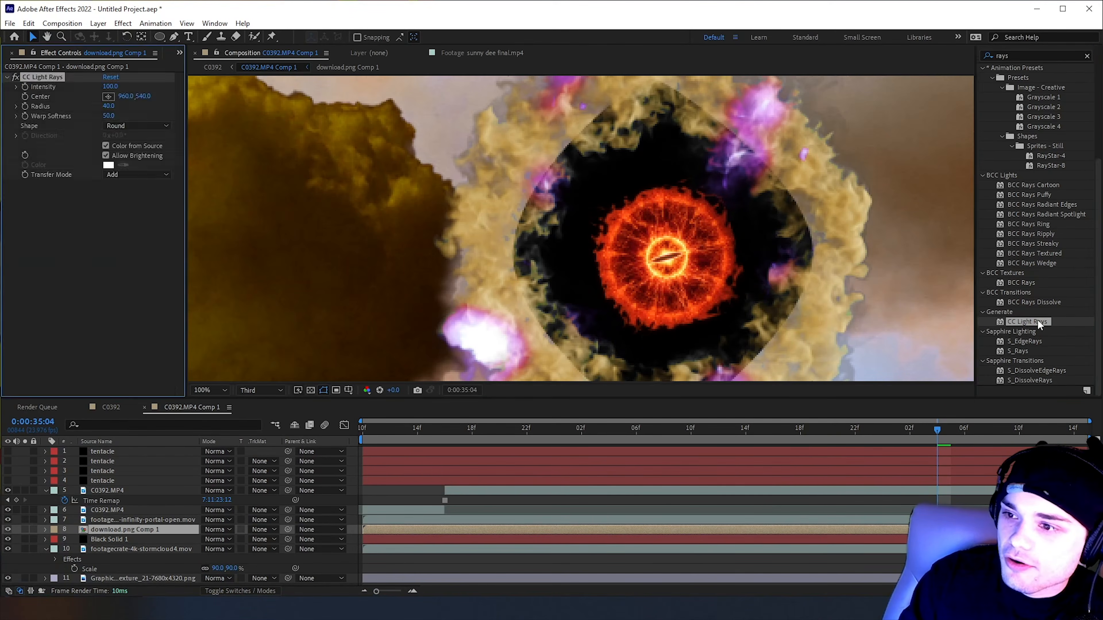
drag(1022, 322, 876, 529)
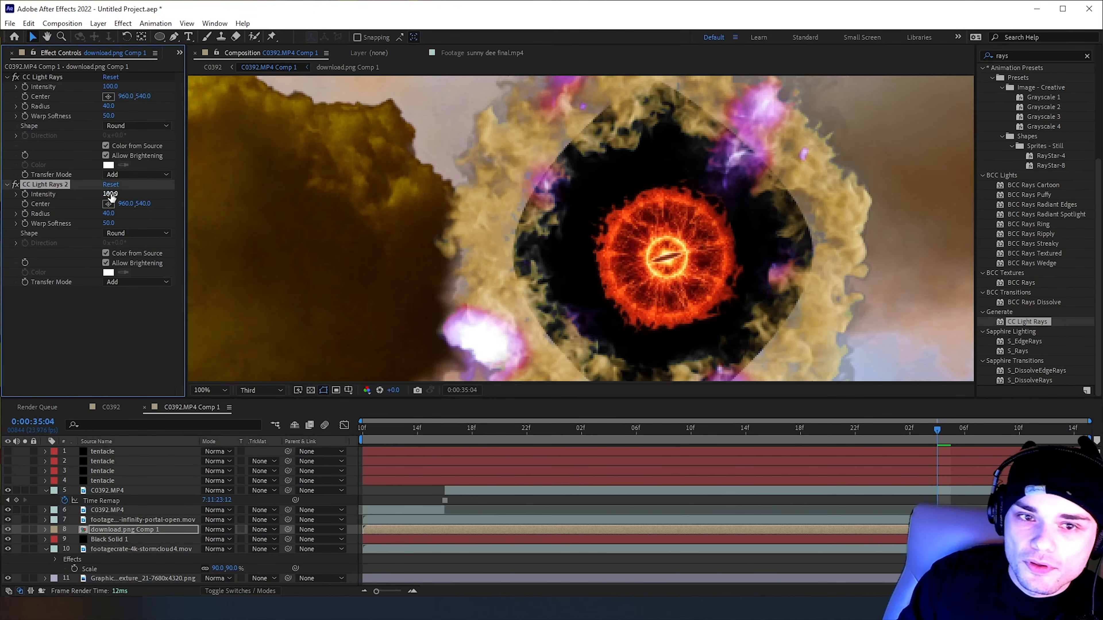
Set the second CC Light Rays' Intensity to 161 and disable that effect, comparing the eye layer hidden and shown
scroll(534, 246, down, 3)
scroll(546, 247, up, 1)
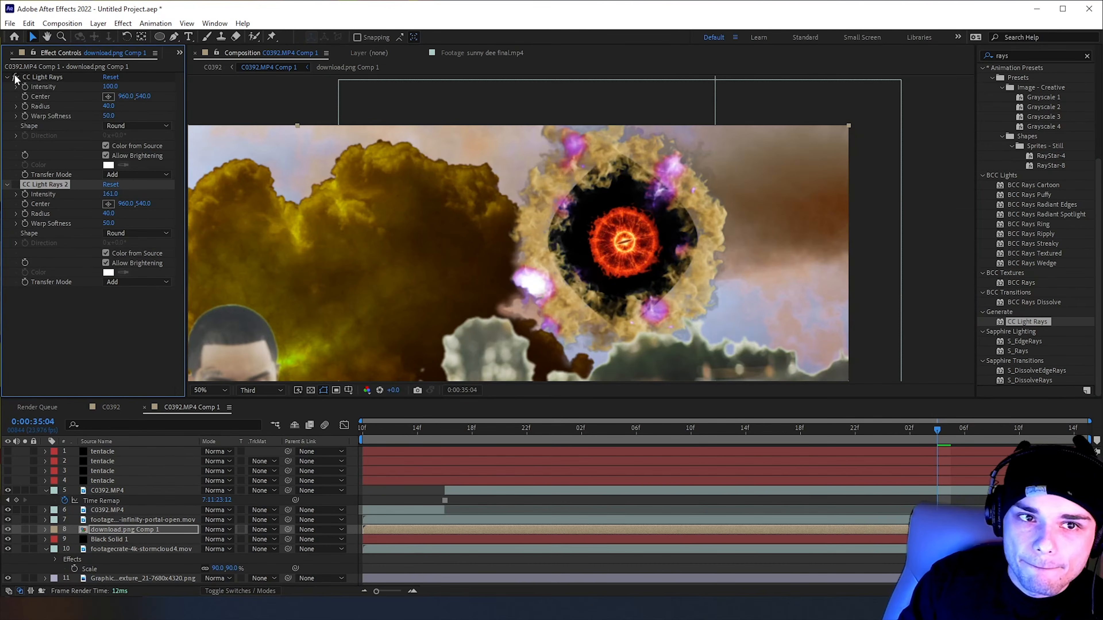
click(595, 529)
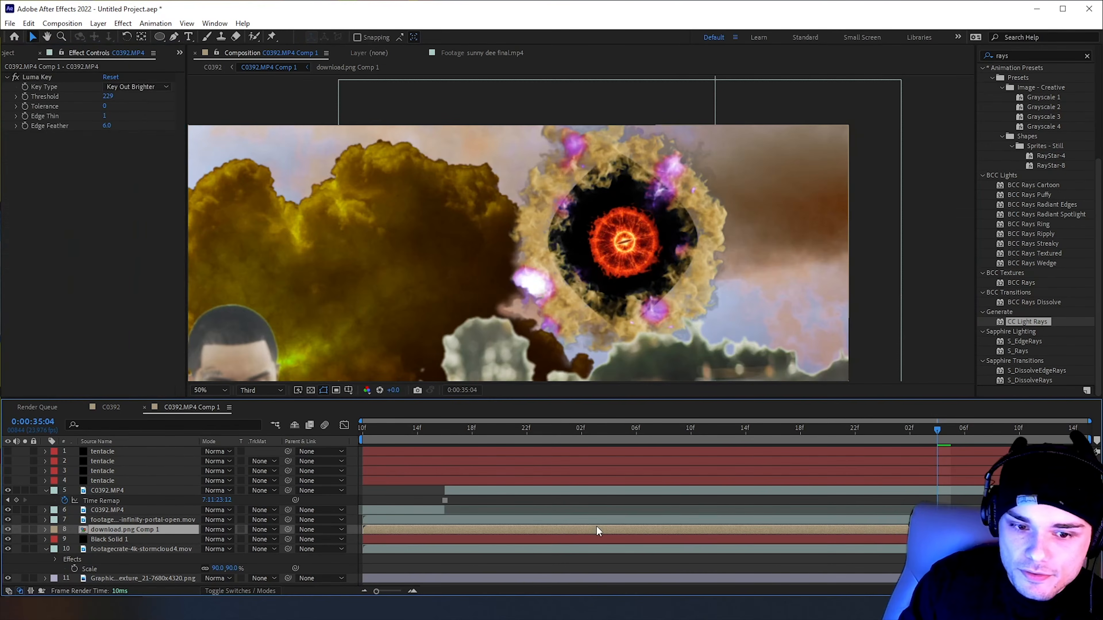
click(9, 529)
click(9, 529)
click(12, 76)
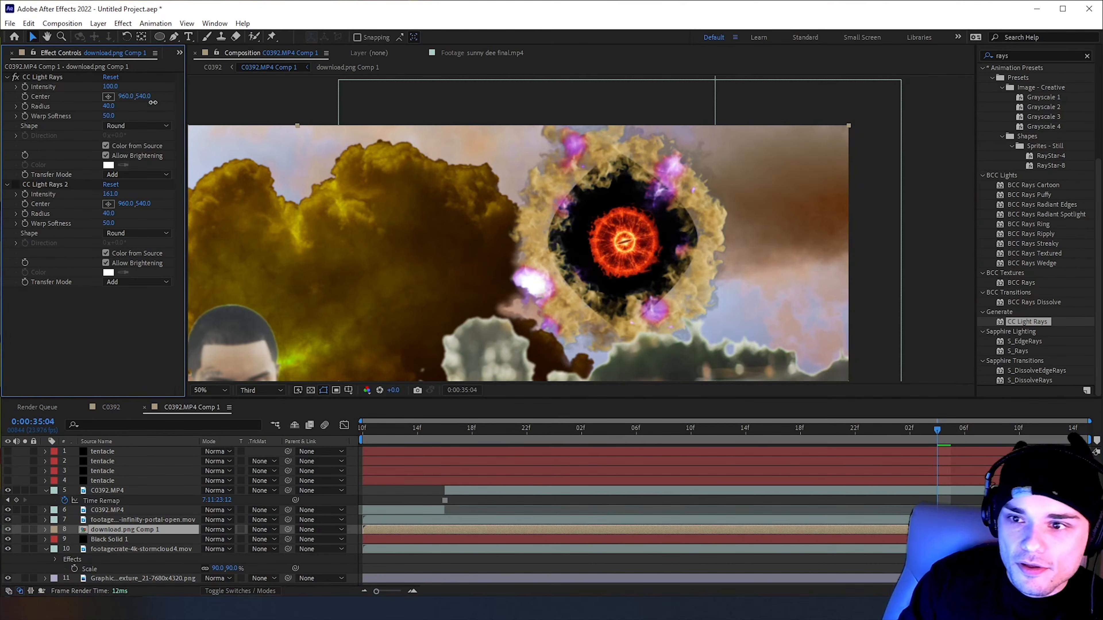
Move the Center of the first CC Light Rays onto the middle of the eye, at about 3064,404
drag(131, 97, 364, 149)
scroll(525, 228, down, 2)
drag(380, 260, 390, 260)
click(133, 120)
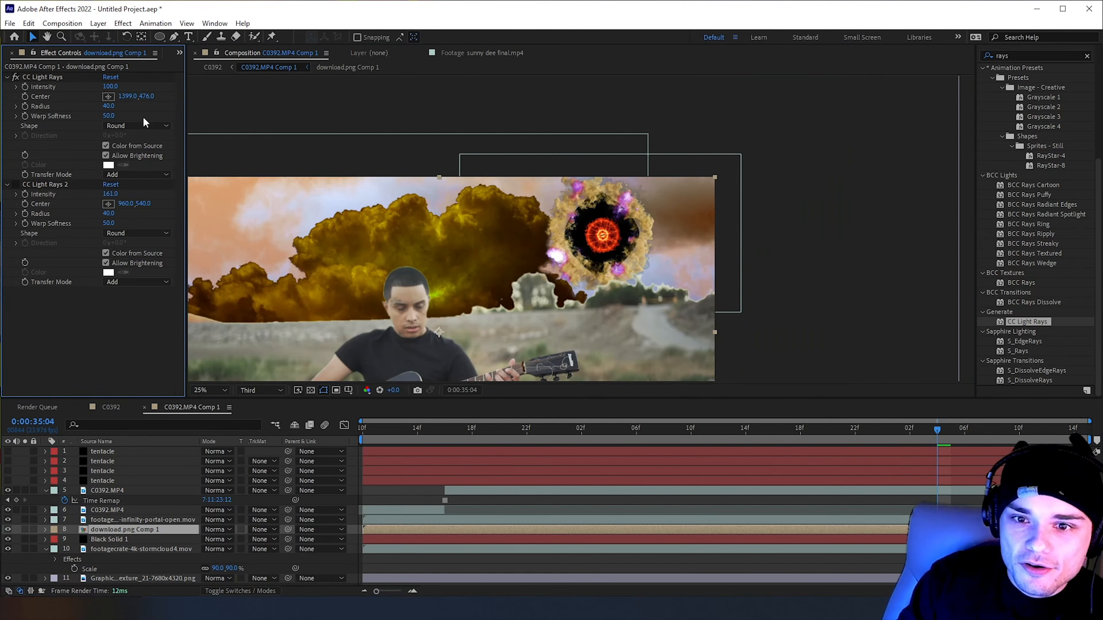
scroll(375, 249, down, 2)
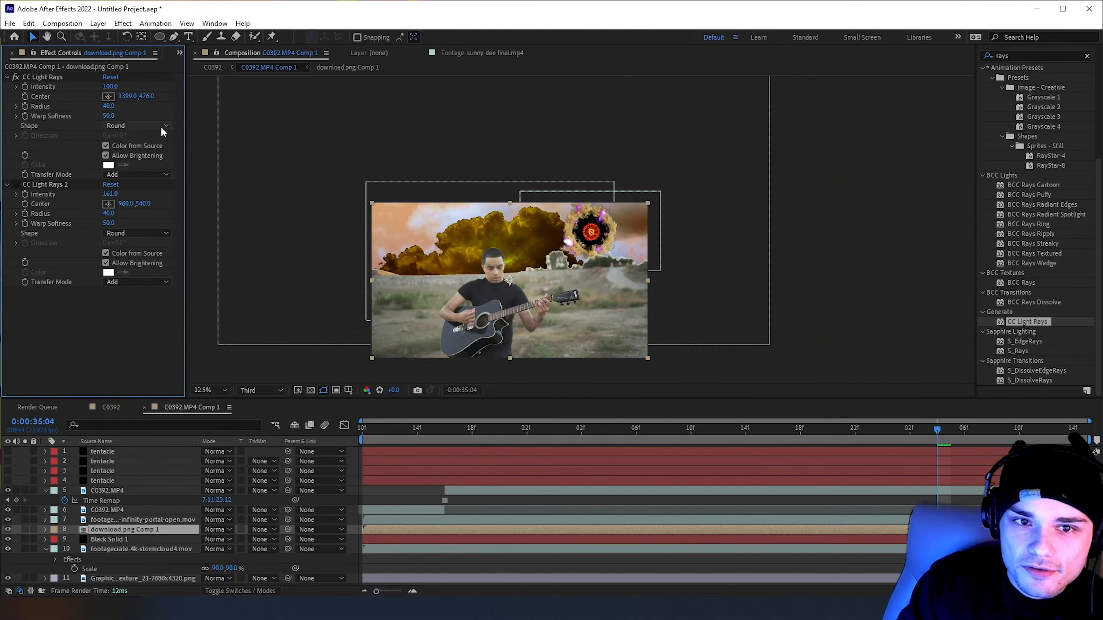
click(42, 76)
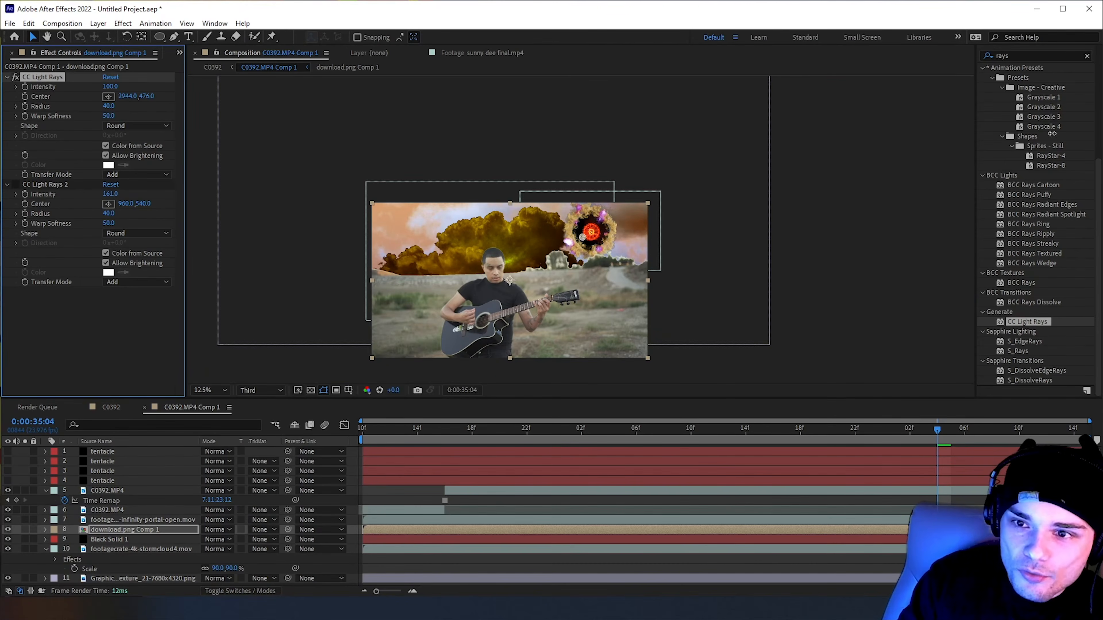
key(period)
drag(593, 245, 607, 235)
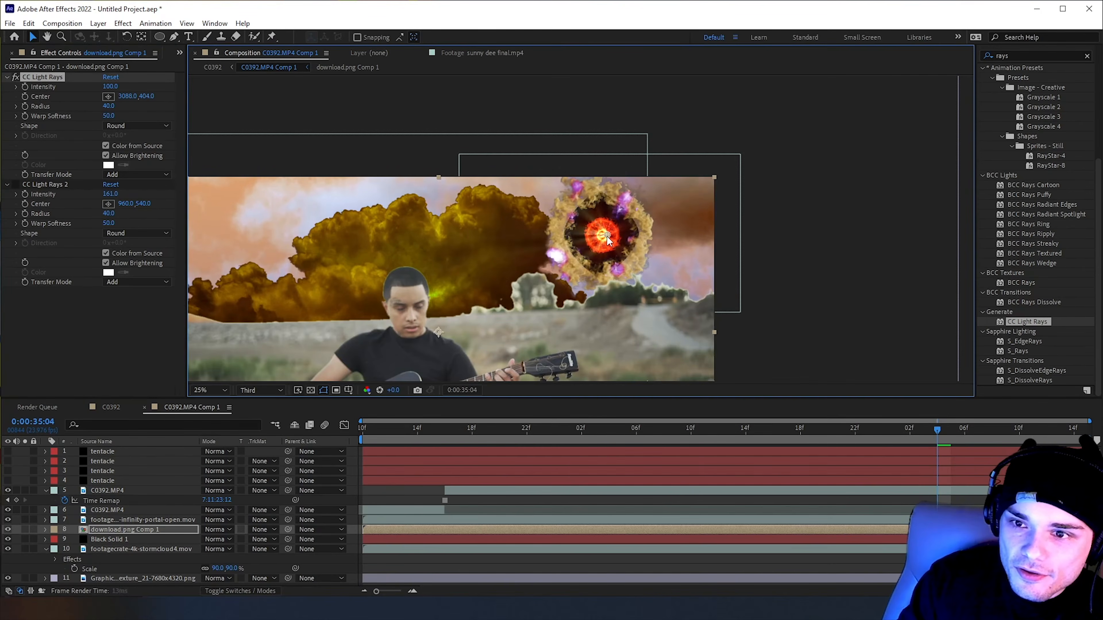
key(slash)
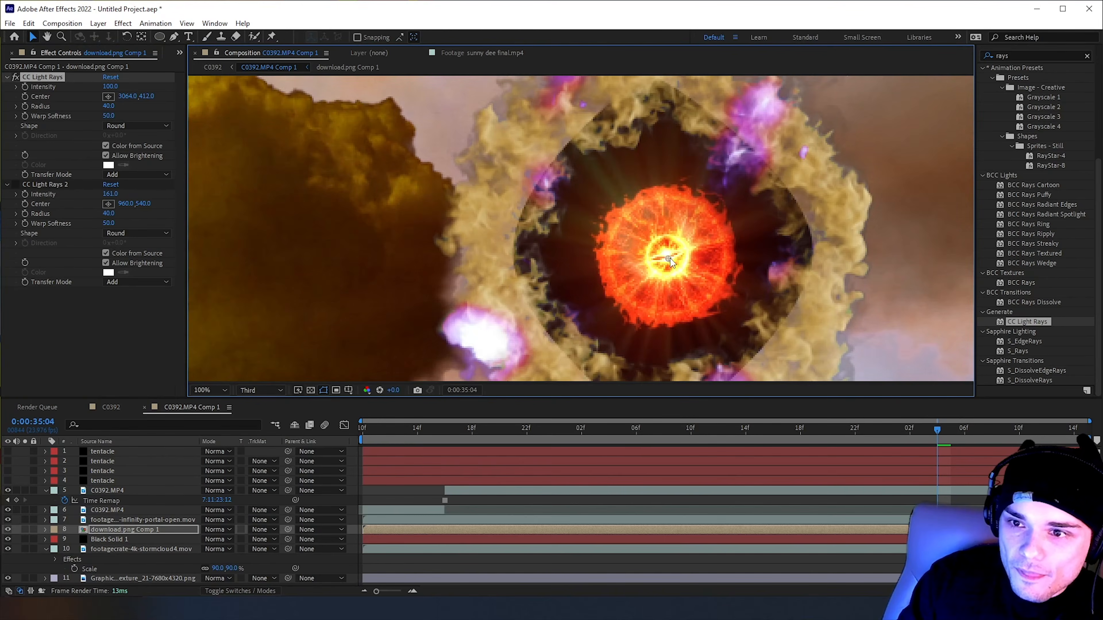
drag(671, 258, 670, 254)
key(comma)
Set the first CC Light Rays' Intensity to 210, fine-tune its Center to 3062,406 and play back the result
drag(114, 87, 190, 97)
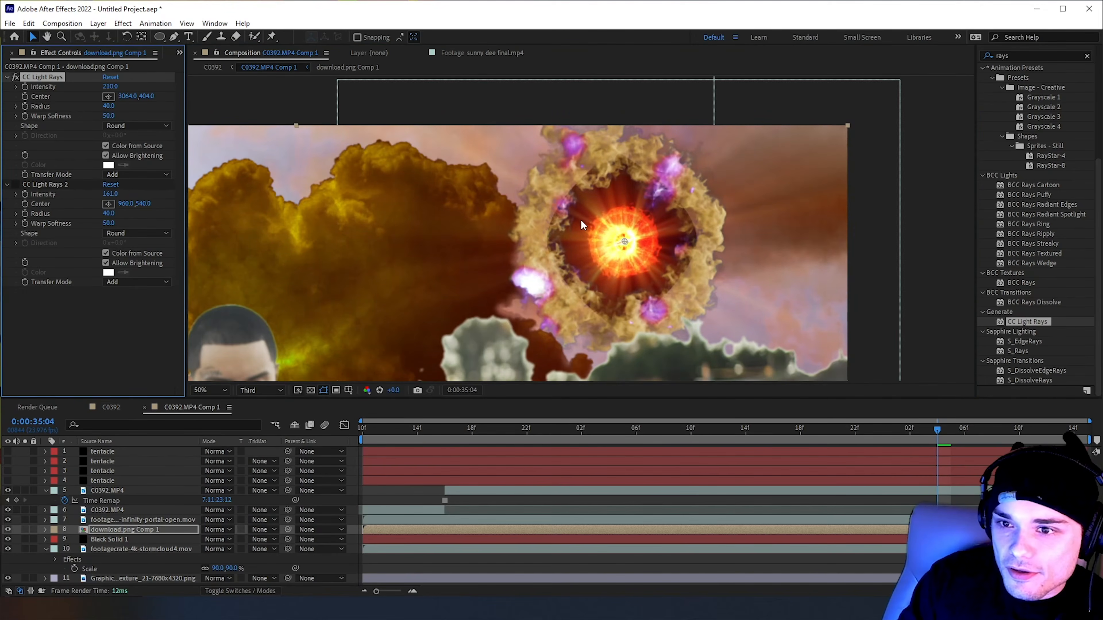
drag(629, 243, 626, 242)
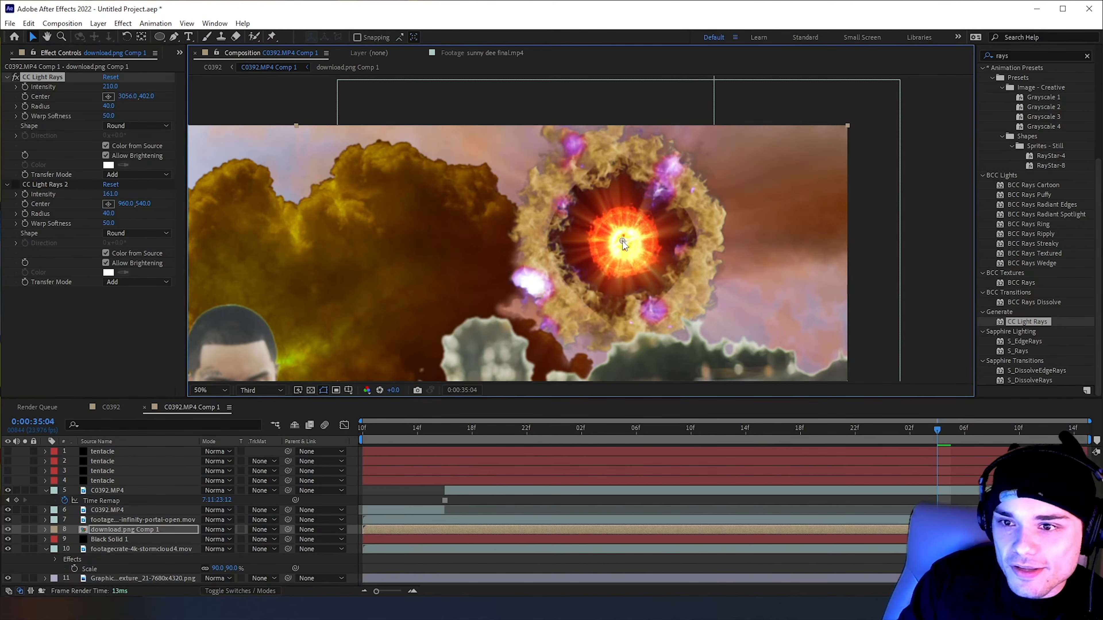
scroll(624, 241, down, 2)
click(820, 225)
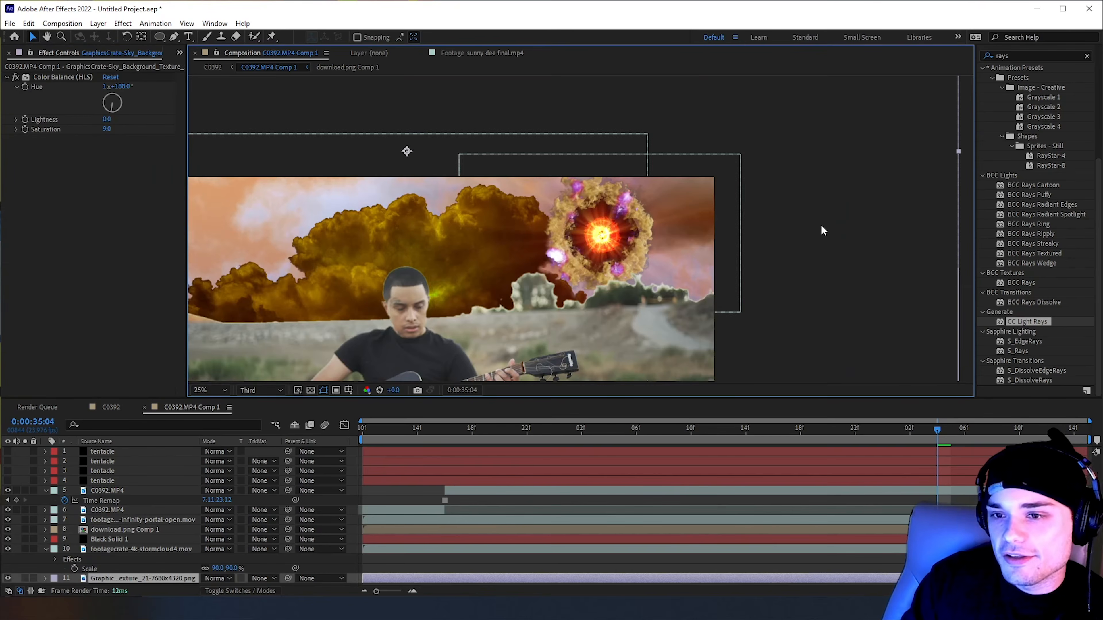
key(space)
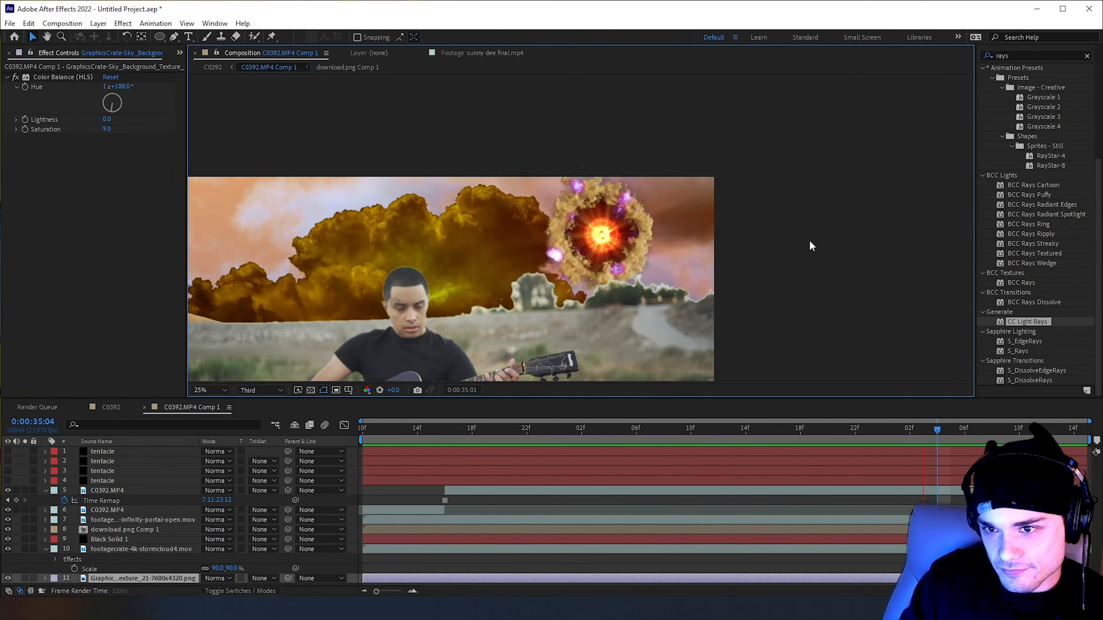
key(space)
At 0:00:34:12, lower the first CC Light Rays' Intensity on download.png Comp 1 and preview the subtler rays
click(715, 431)
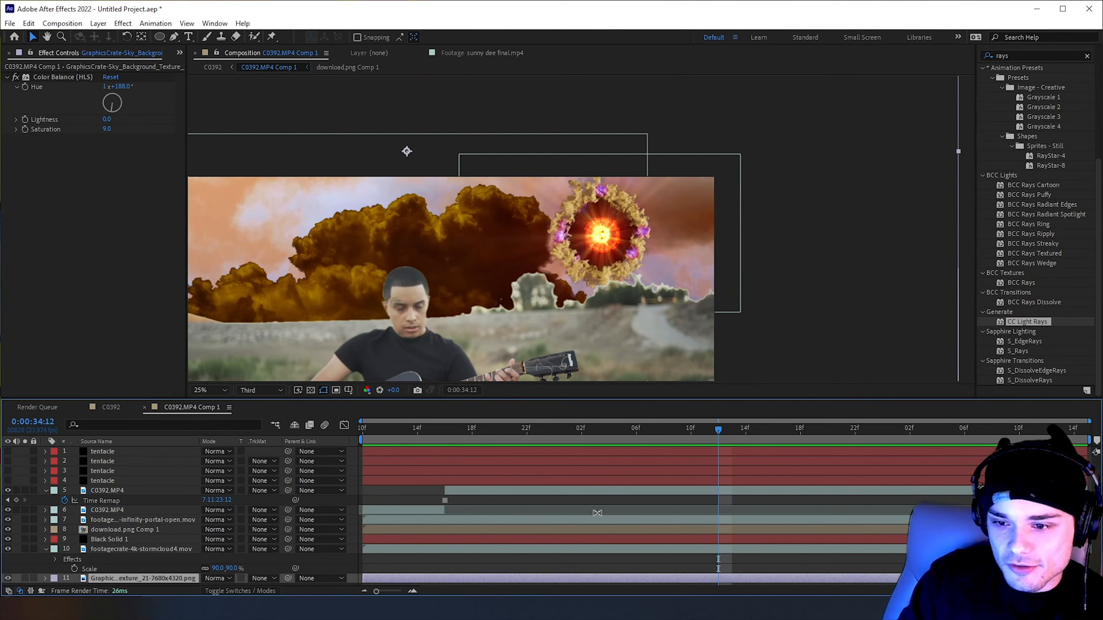
click(583, 531)
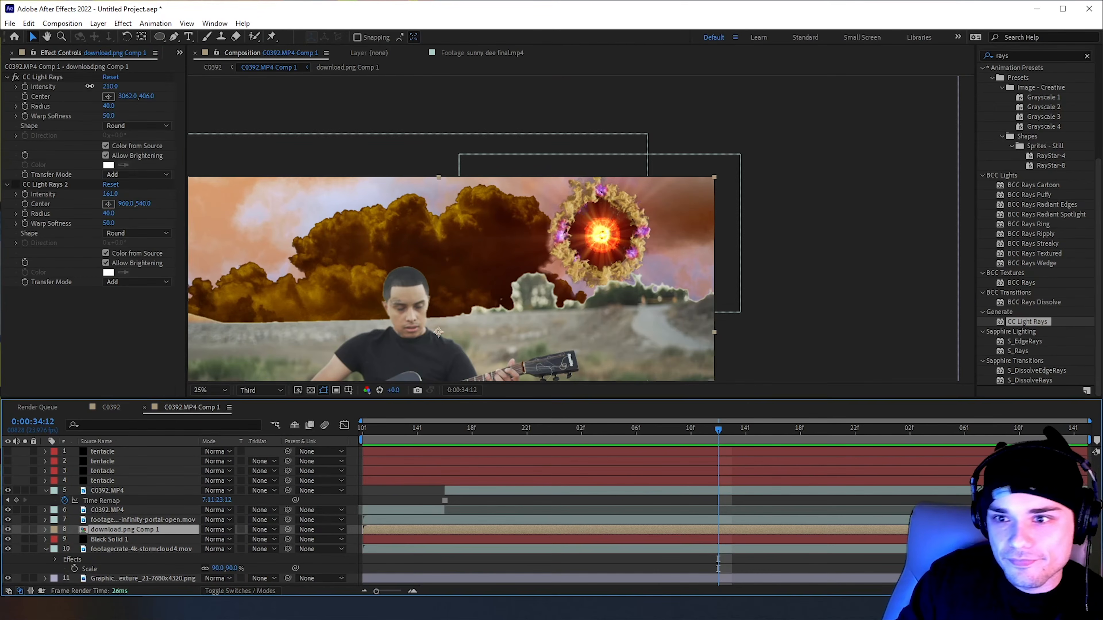
click(937, 240)
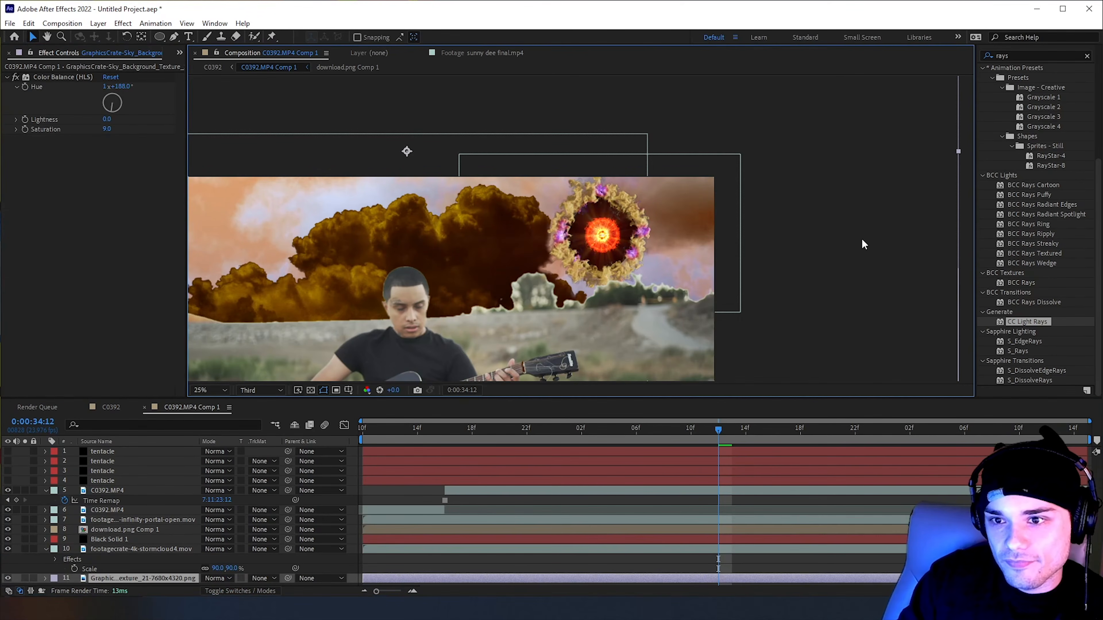
key(space)
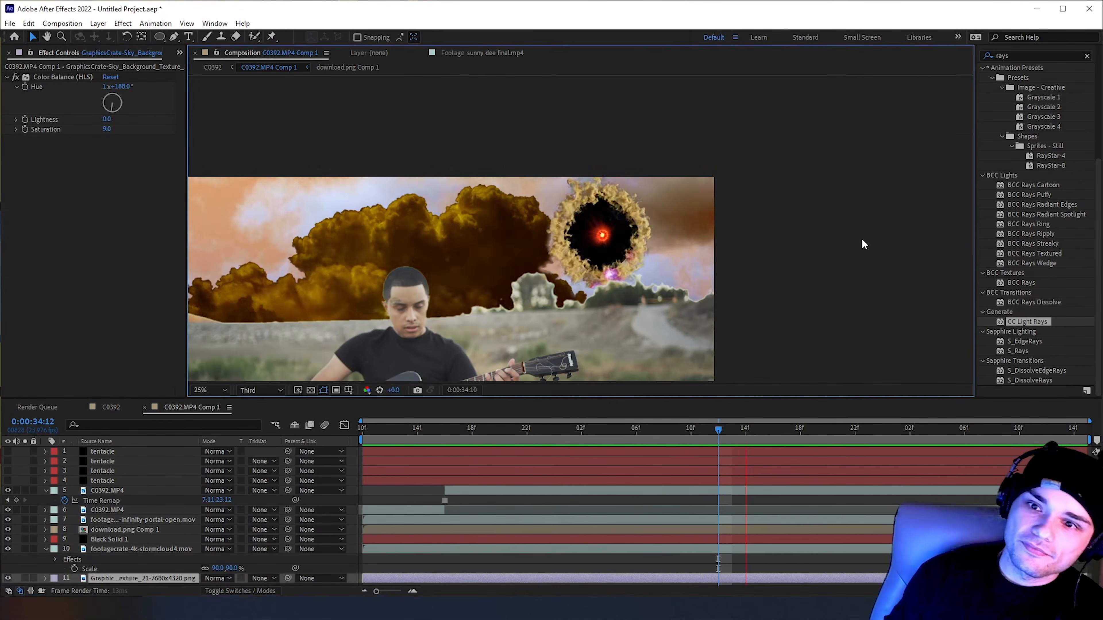
key(comma)
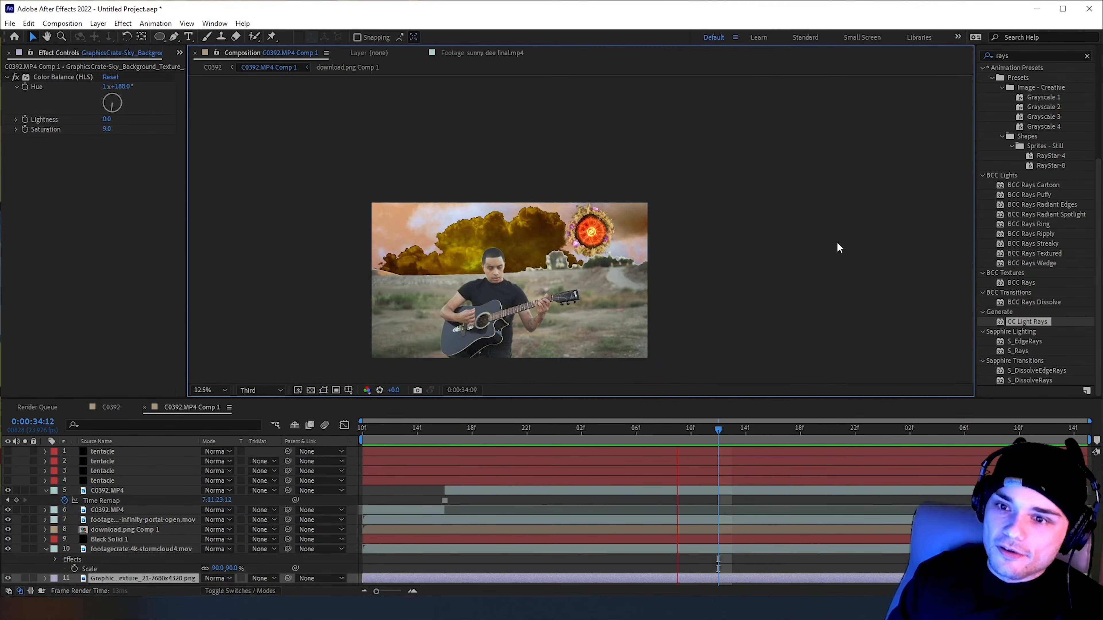
key(space)
Turn the visibility of all four tentacle layers back on and view them at 0:00:34:16
drag(8, 482, 9, 439)
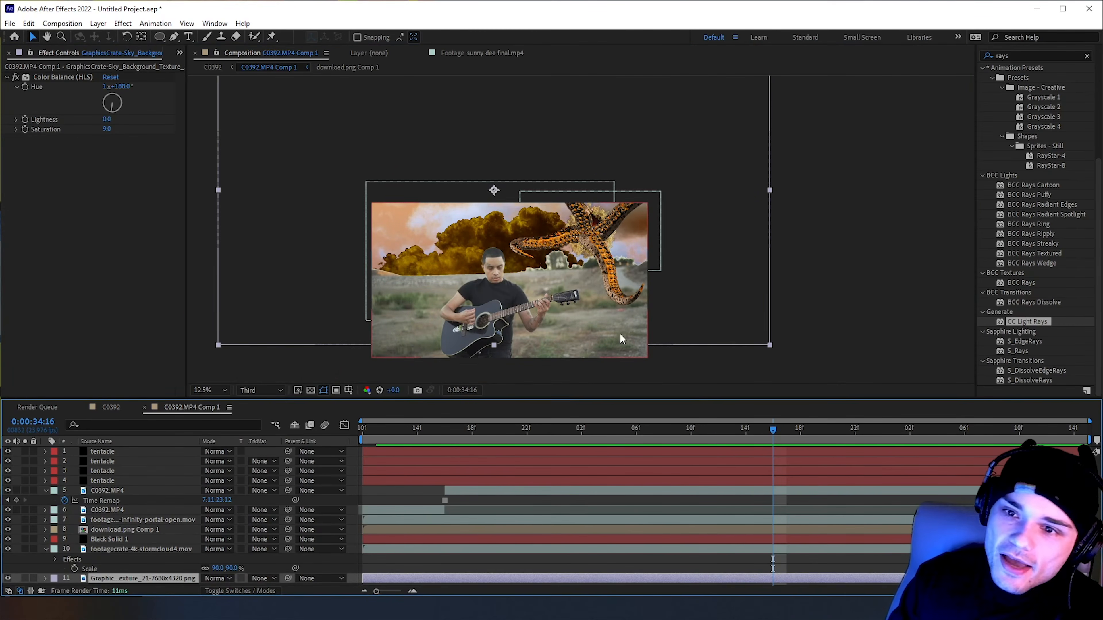
click(815, 299)
click(591, 471)
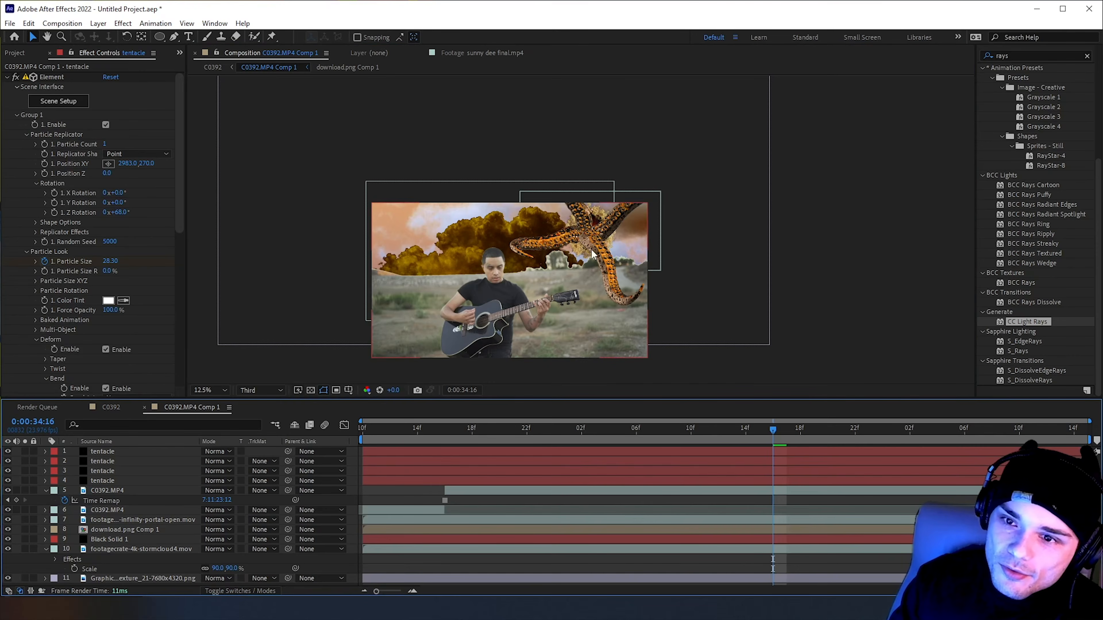
Set the layer 4 tentacle's Position XY to 2753,407 and shift the layer 3 tentacle sideways to reveal the eye
click(521, 480)
drag(127, 164, 65, 163)
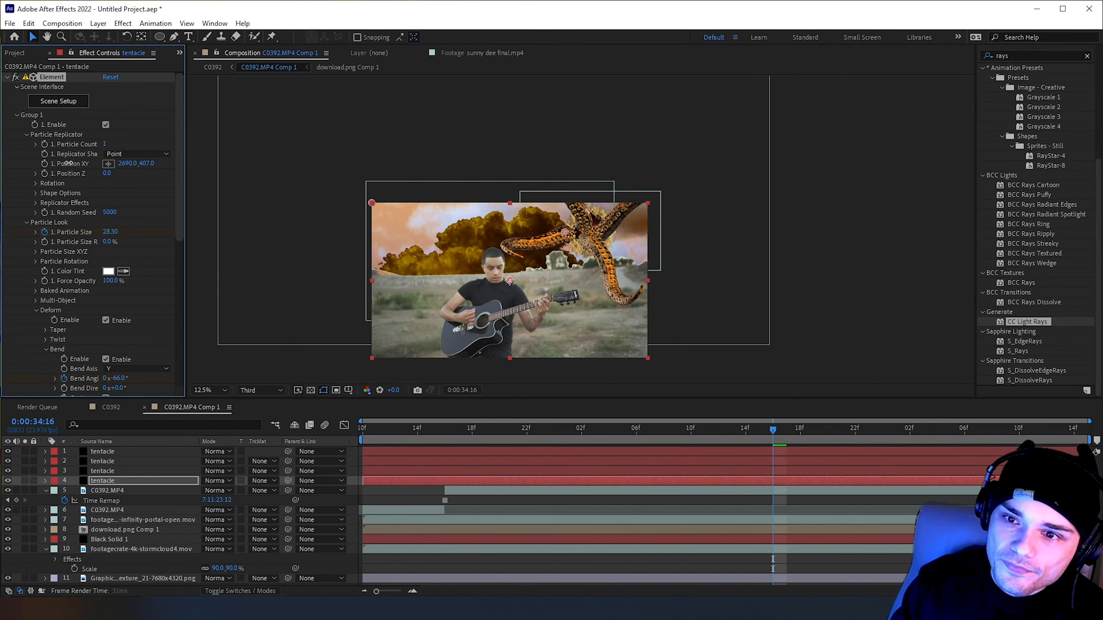
click(620, 472)
drag(148, 164, 263, 172)
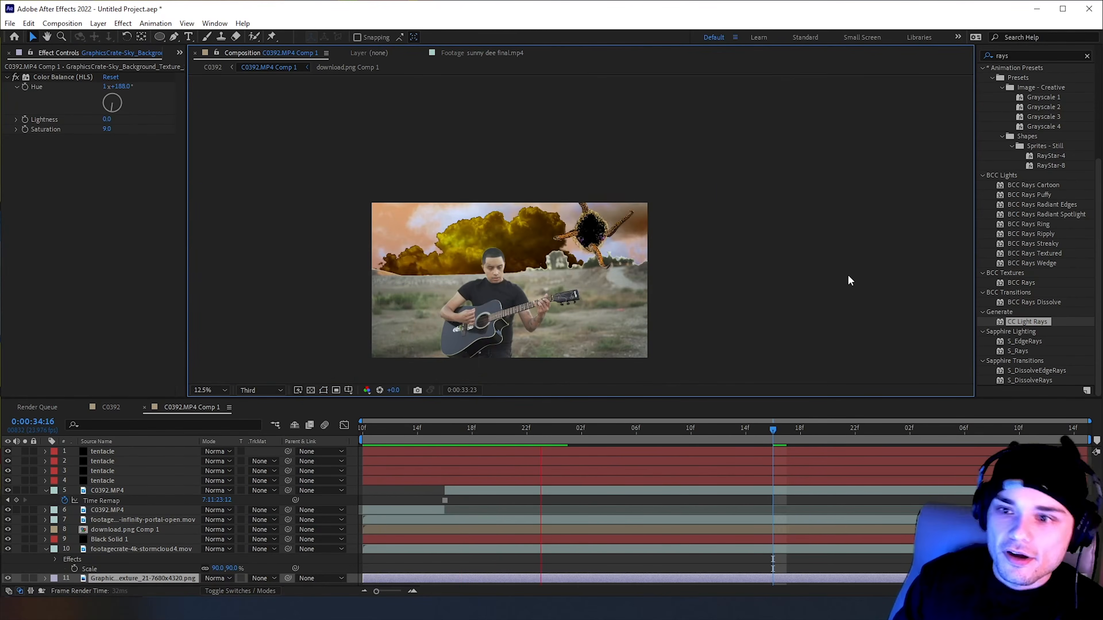
Play back the composition to review the portal opening with the tentacles and glowing eye
drag(721, 426, 682, 420)
key(space)
key(space)
drag(754, 429, 626, 433)
key(space)
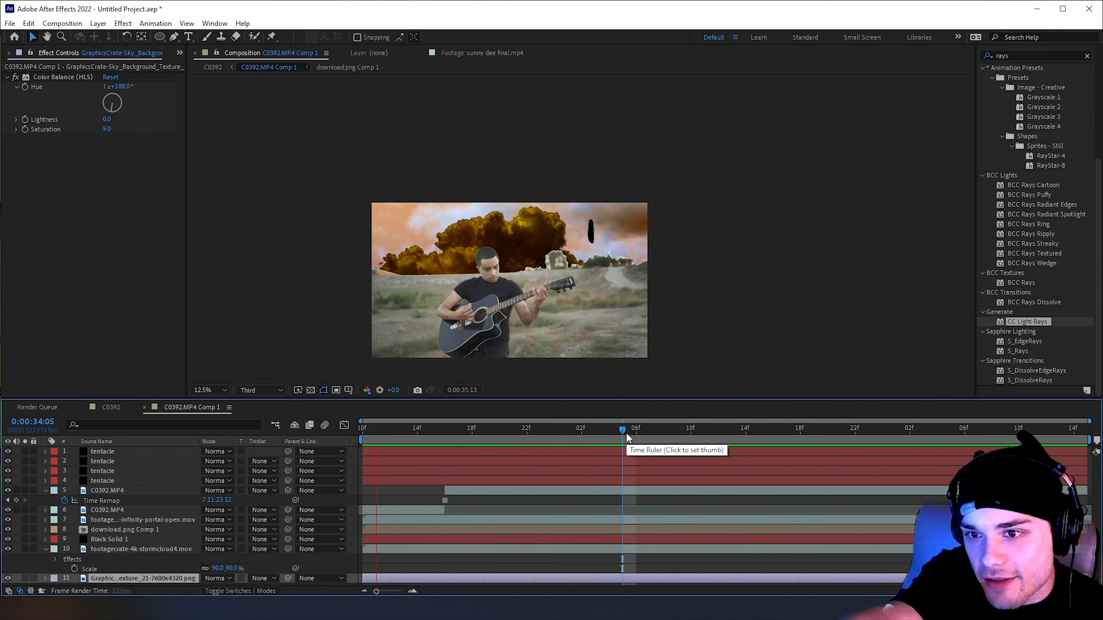
key(space)
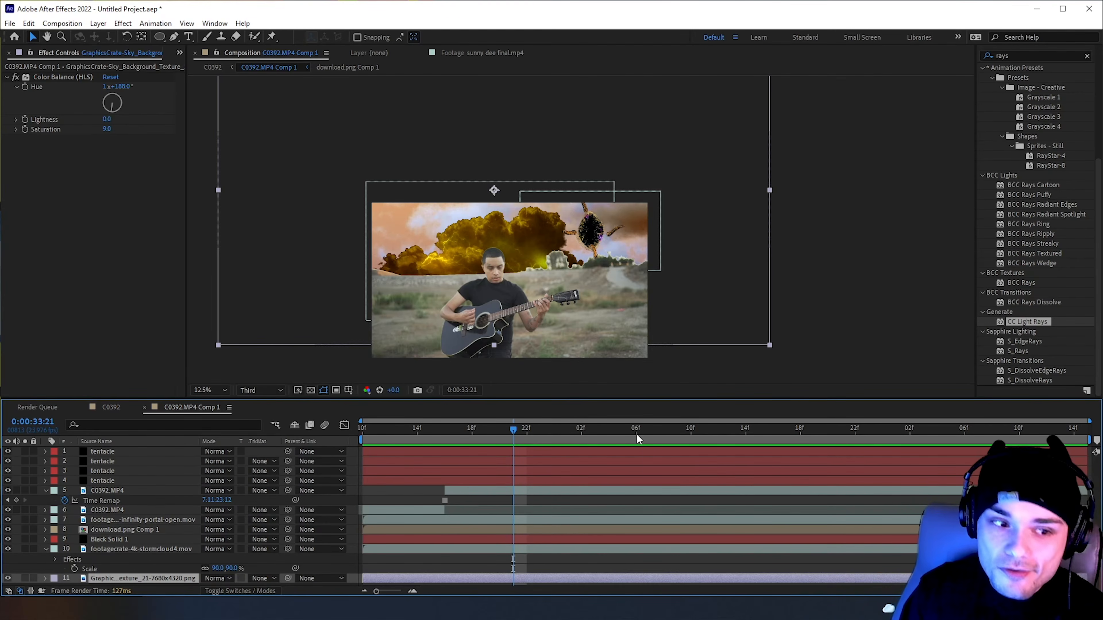
Return to the start of the composition, then examine the frame at 0:00:34:08 with the tentacles and guitarist up close
key(Home)
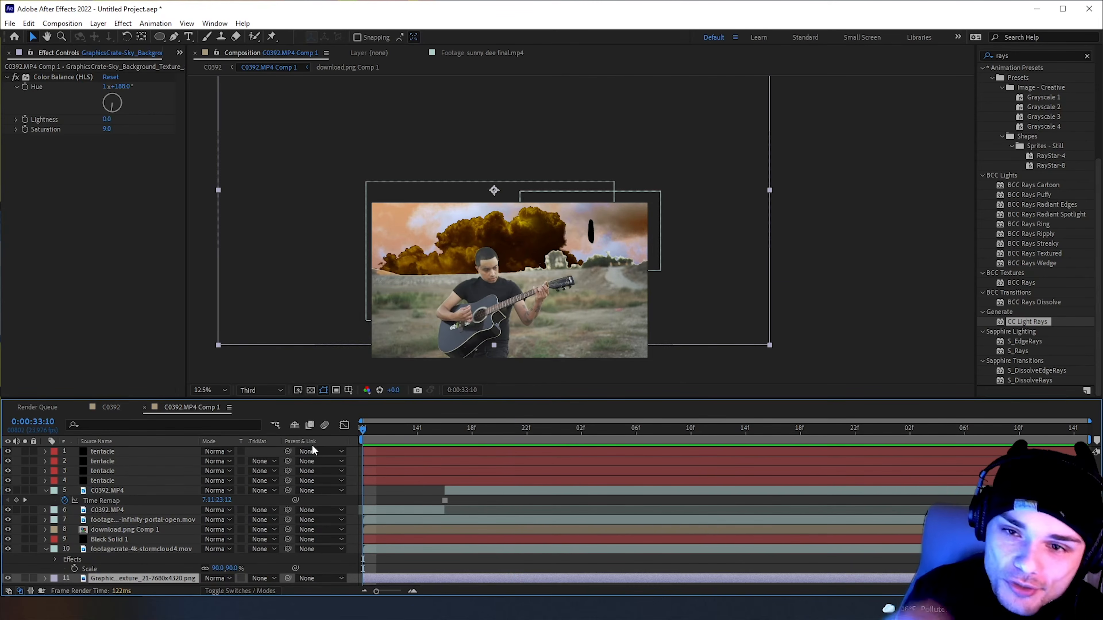
scroll(695, 281, up, 1)
drag(709, 303, 799, 253)
drag(650, 427, 664, 427)
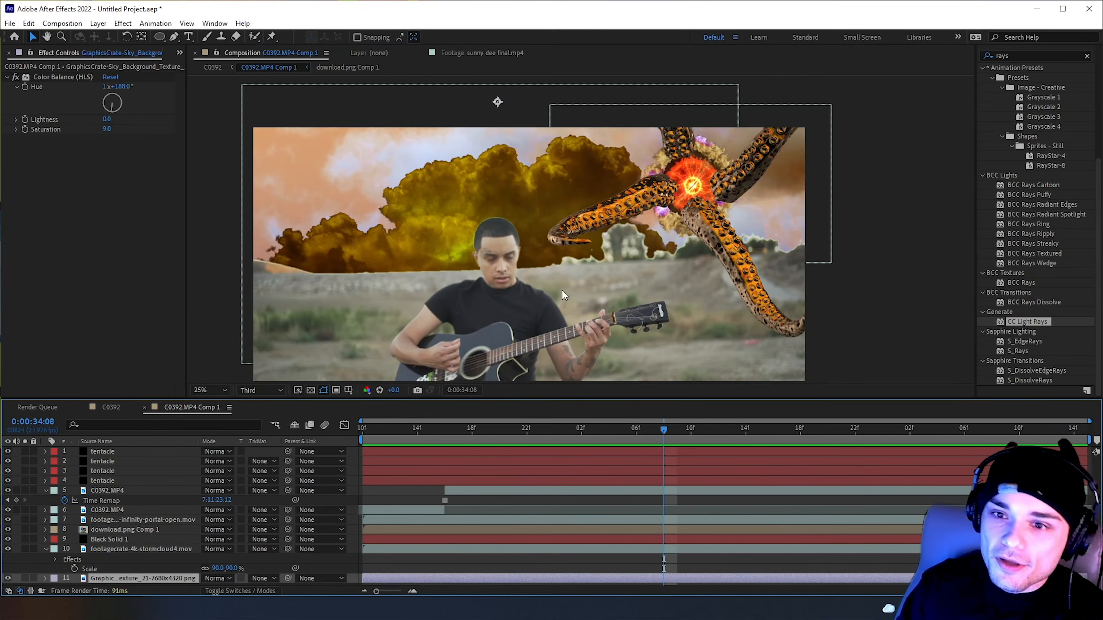
drag(562, 290, 463, 180)
scroll(587, 247, down, 2)
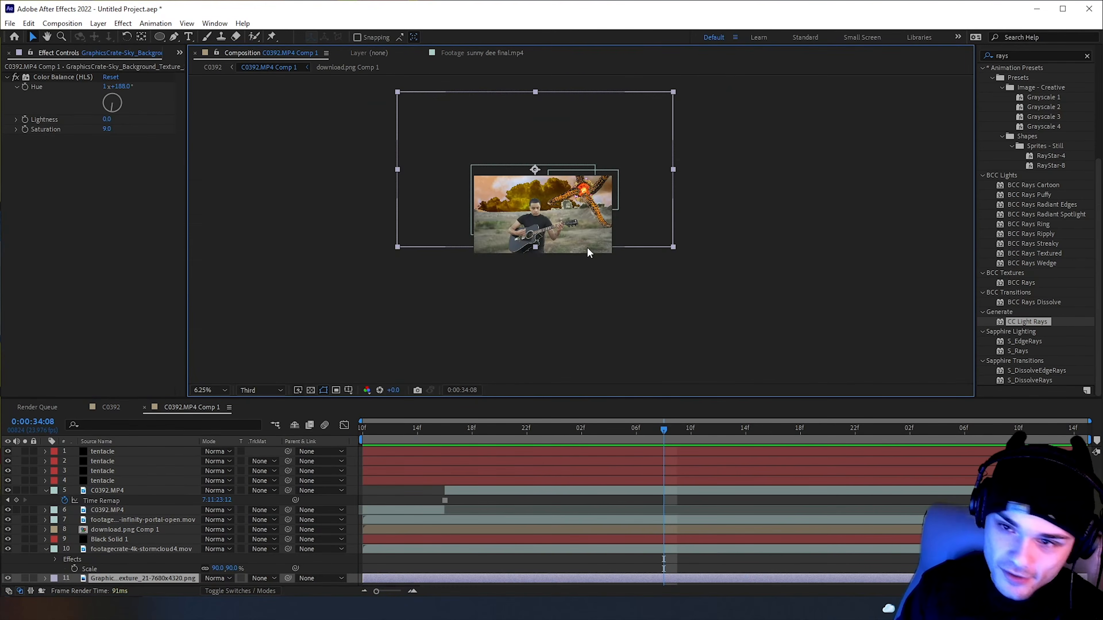
scroll(532, 236, up, 1)
scroll(511, 241, up, 1)
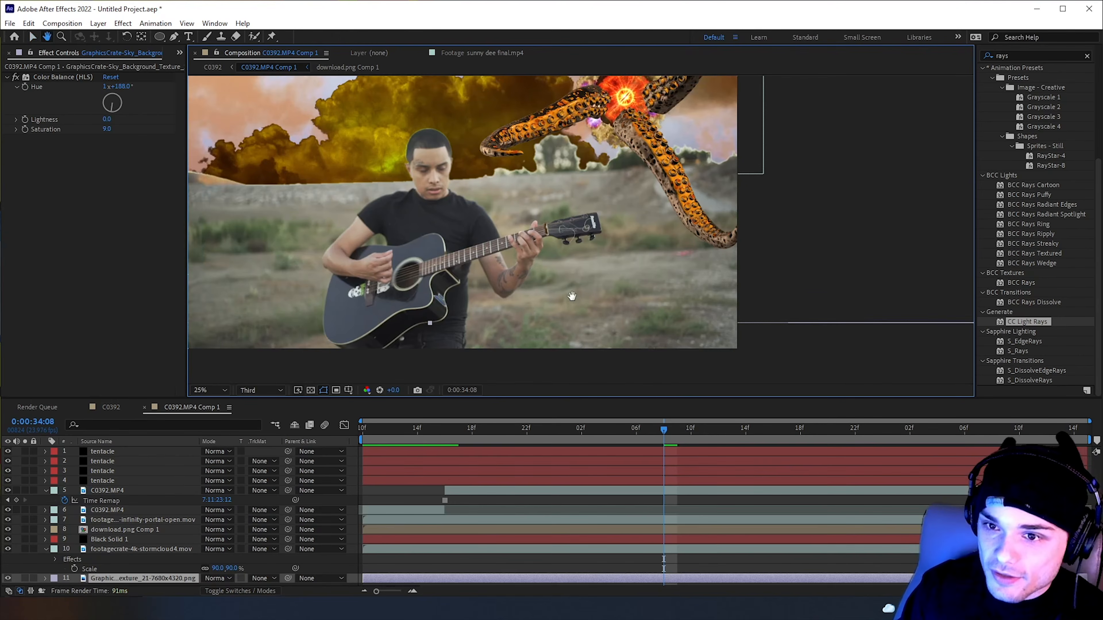
Apply Lumetri Color to the frozen C0392.MP4 layer and set Temperature to 106, Contrast to 150 and Blacks to 47
scroll(564, 283, down, 3)
scroll(477, 278, up, 1)
drag(477, 278, 502, 291)
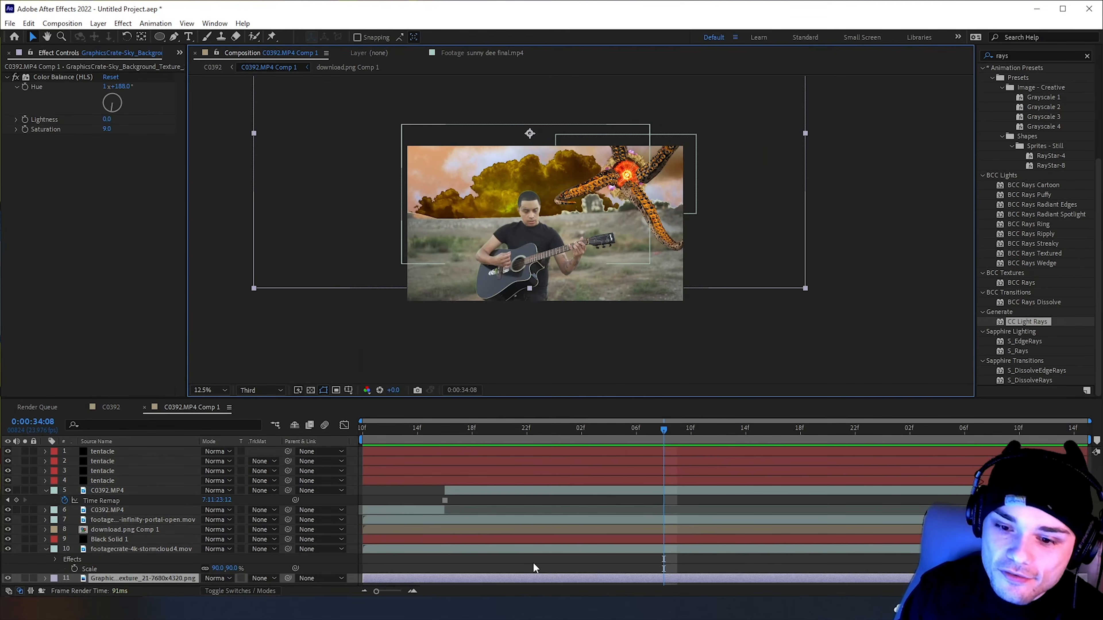
click(131, 493)
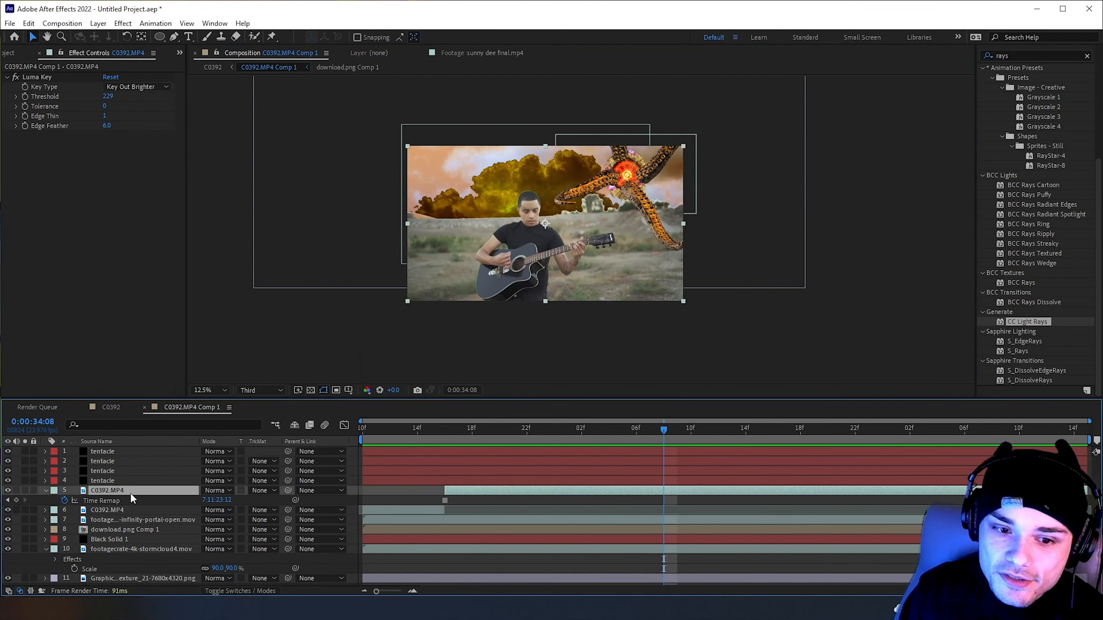
click(1026, 56)
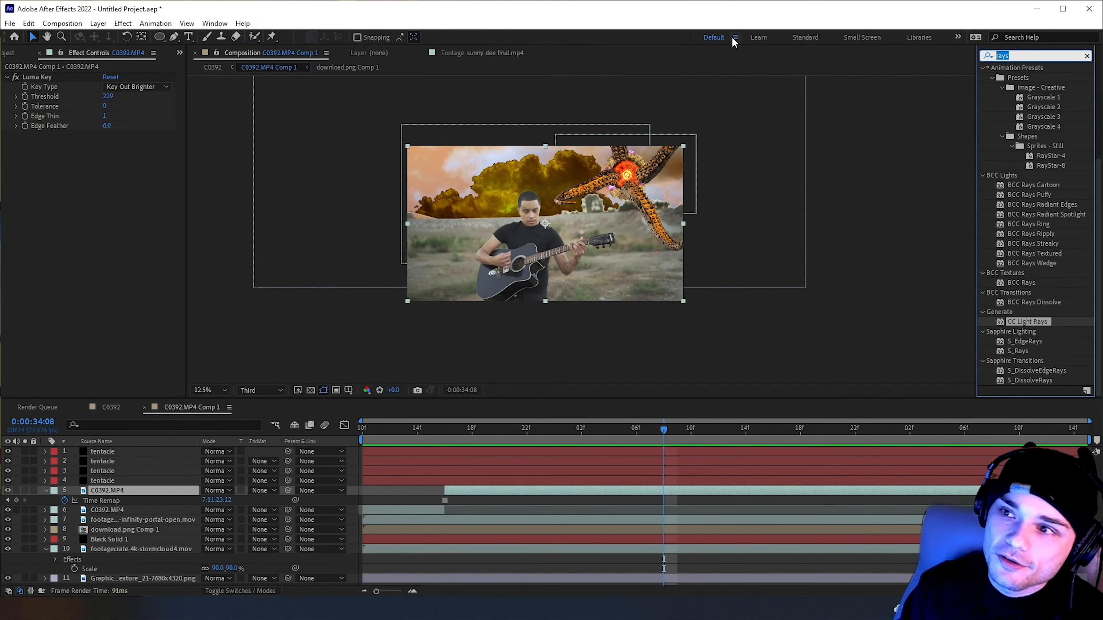
text(lume)
drag(1024, 246, 445, 492)
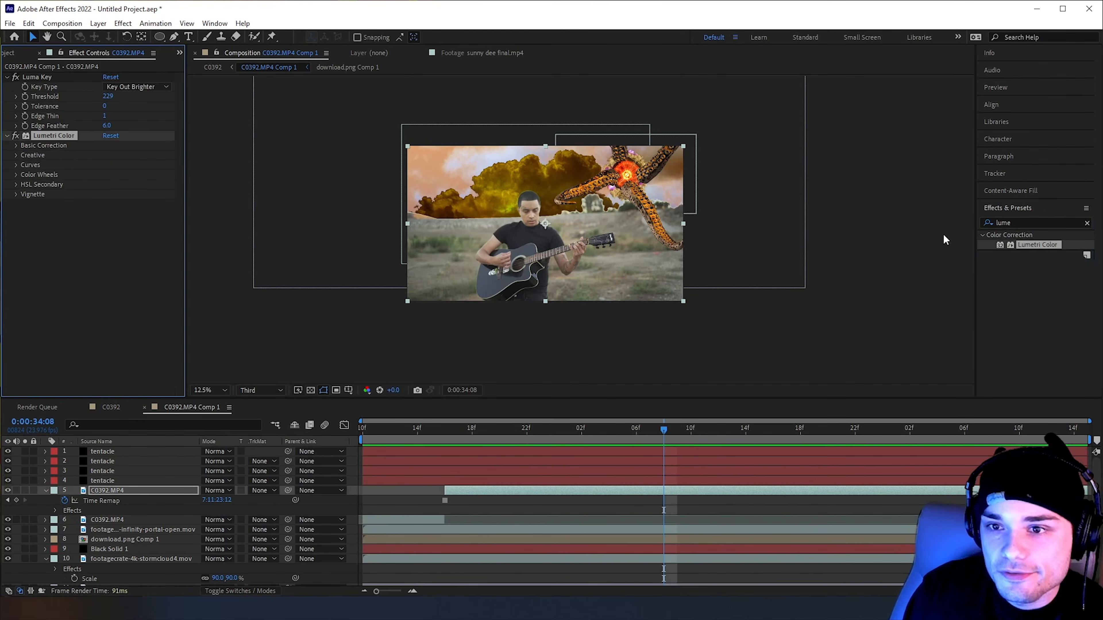
click(16, 146)
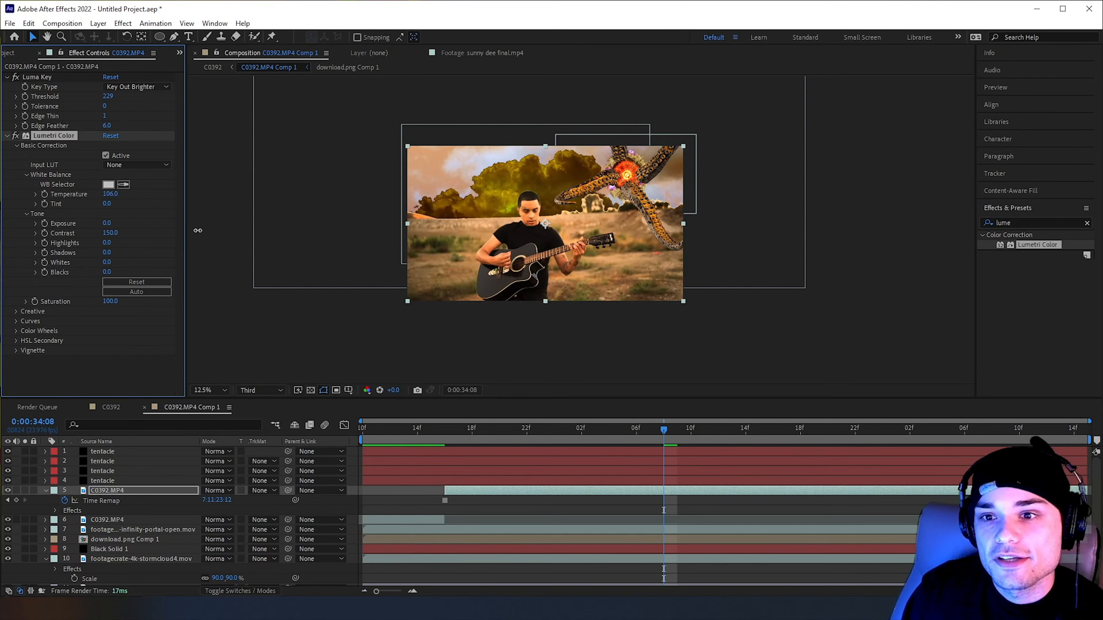
drag(268, 230, 250, 224)
Try scaling the infinity portal layer down to 16% at 0:00:34:14
click(368, 530)
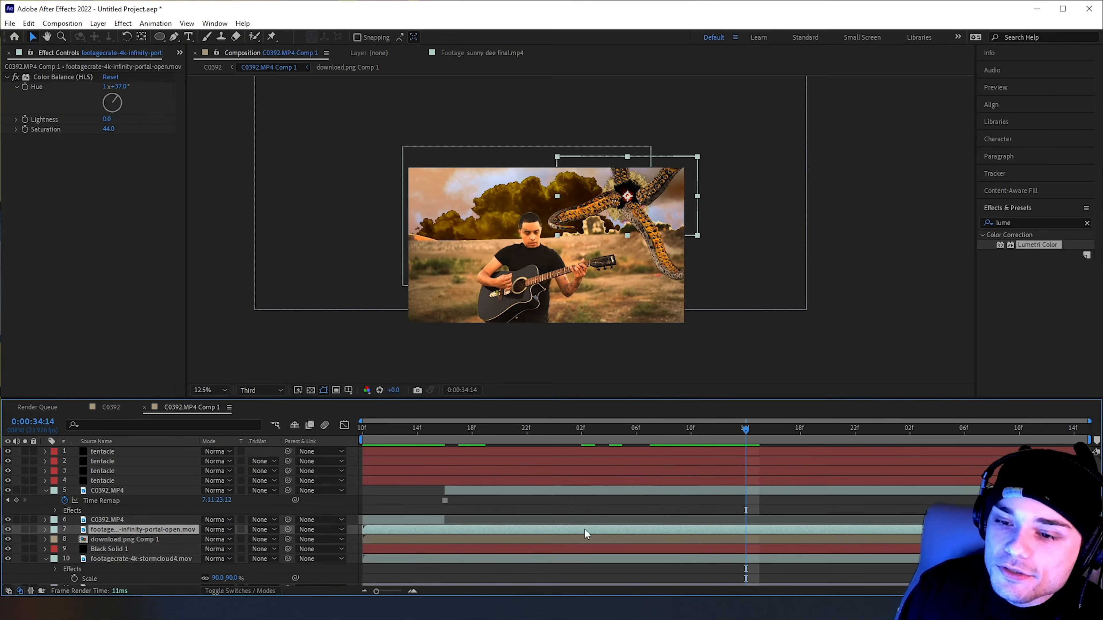
key(s)
drag(218, 539, 204, 539)
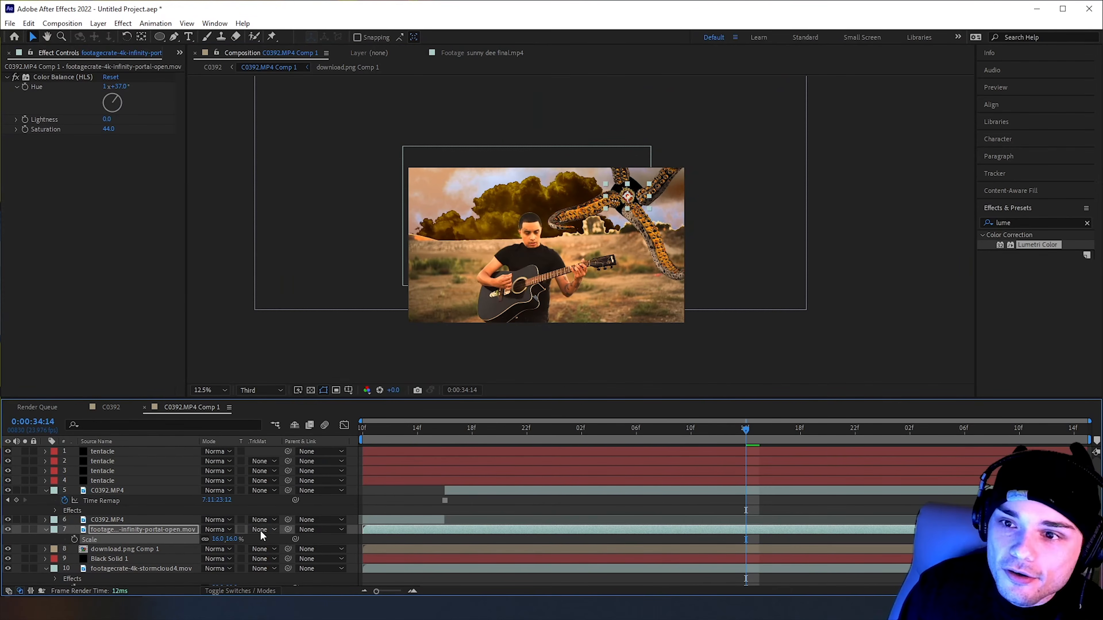
click(104, 520)
click(124, 531)
key(ctrl+z)
Scale the storm cloud layer to 73% and shift it slightly left in the sky
click(141, 560)
click(136, 570)
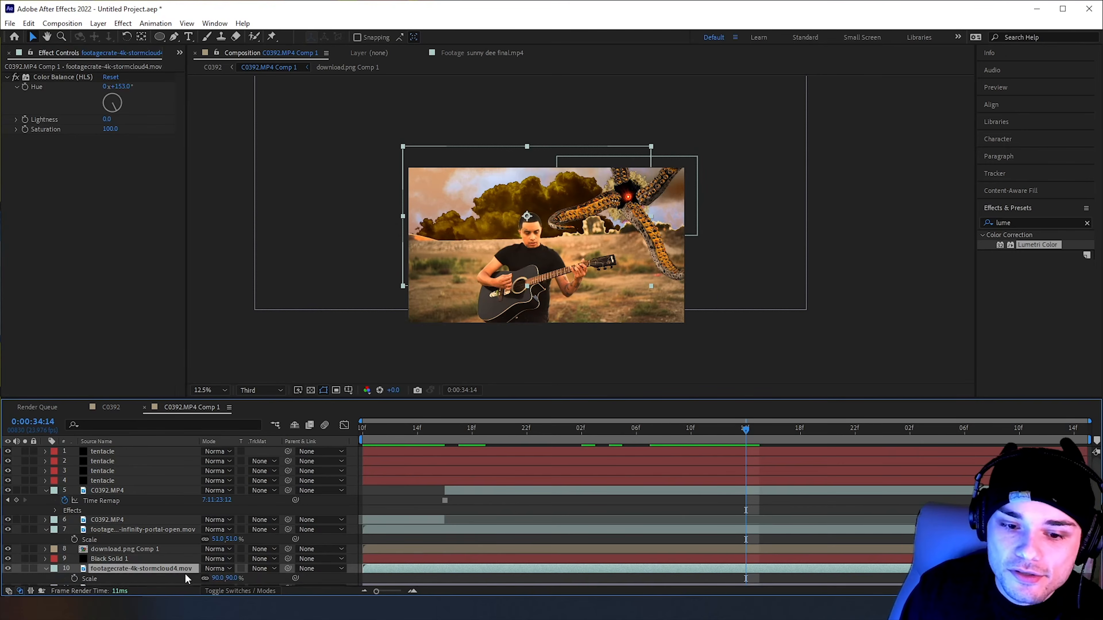
key(s)
drag(186, 571, 202, 571)
drag(485, 166, 449, 161)
Try the Soft Light, Color Dodge, Screen, Linear Dodge and Pin Light blending modes on the storm cloud layer
click(215, 560)
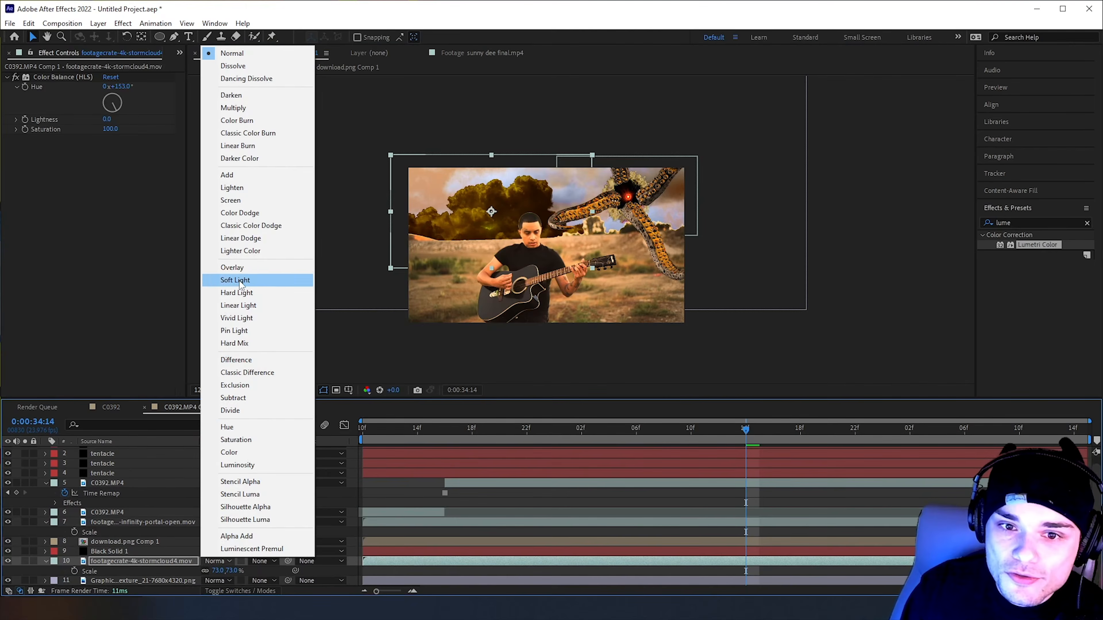
click(240, 281)
click(217, 561)
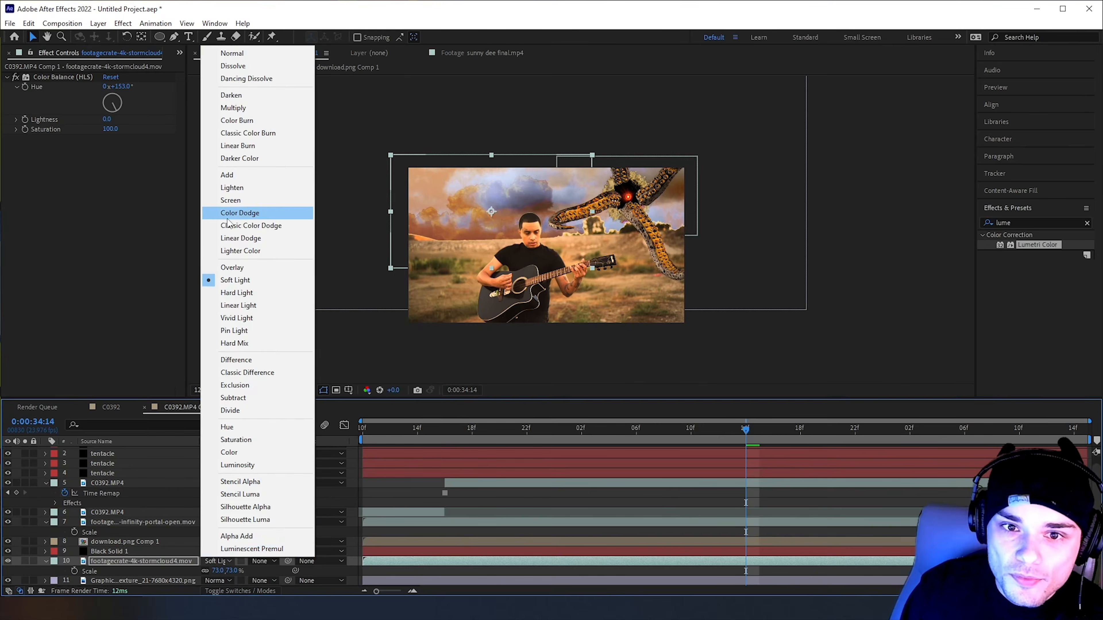
click(248, 212)
click(217, 561)
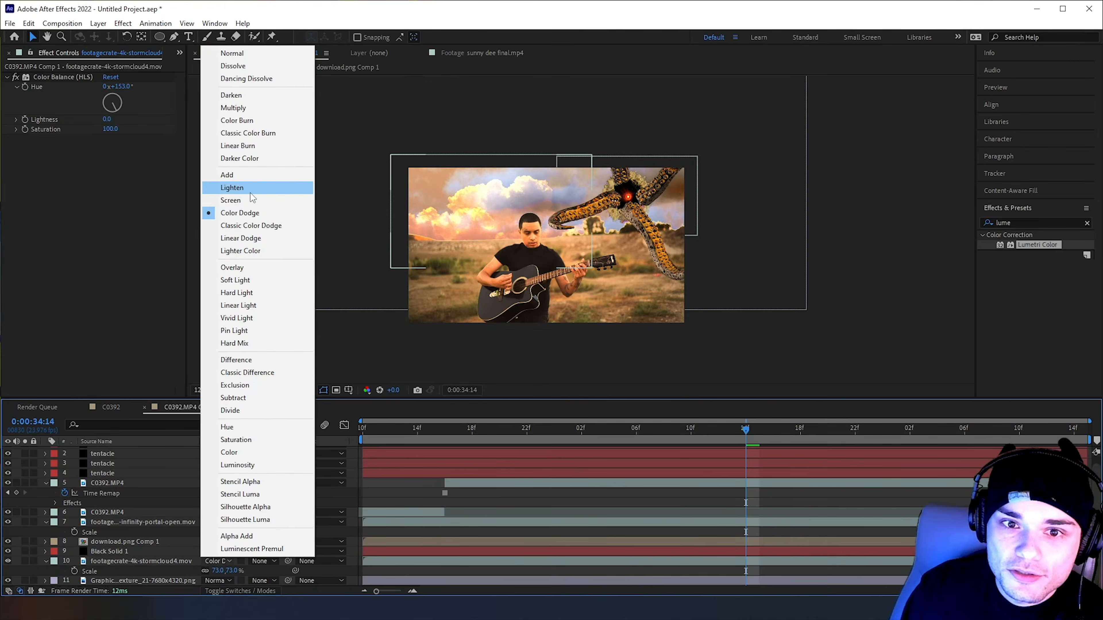
click(245, 200)
click(219, 562)
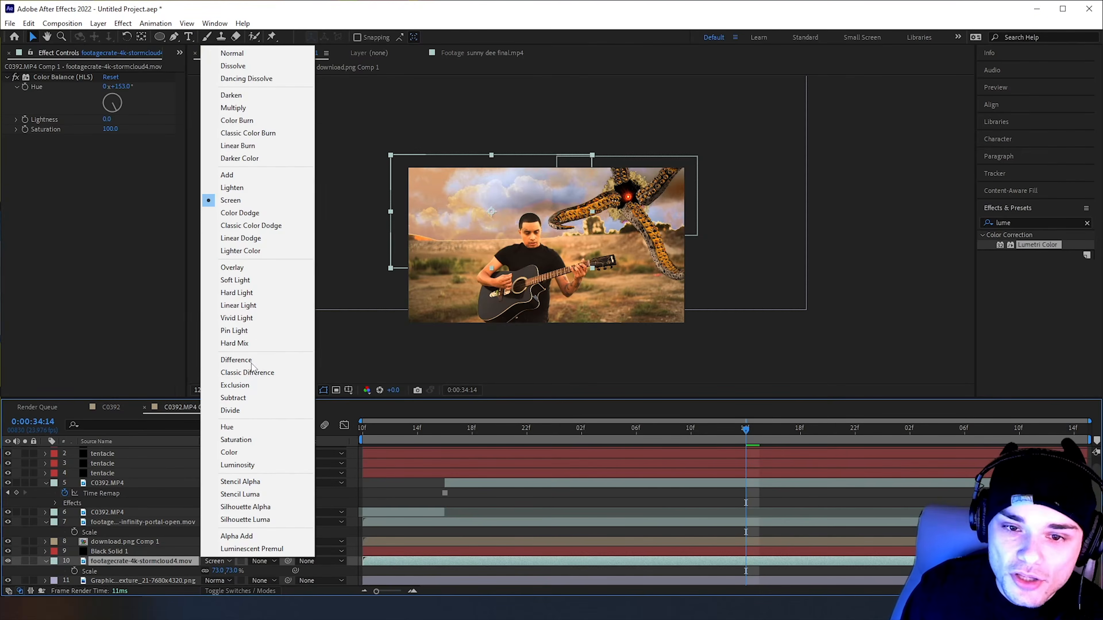
click(246, 236)
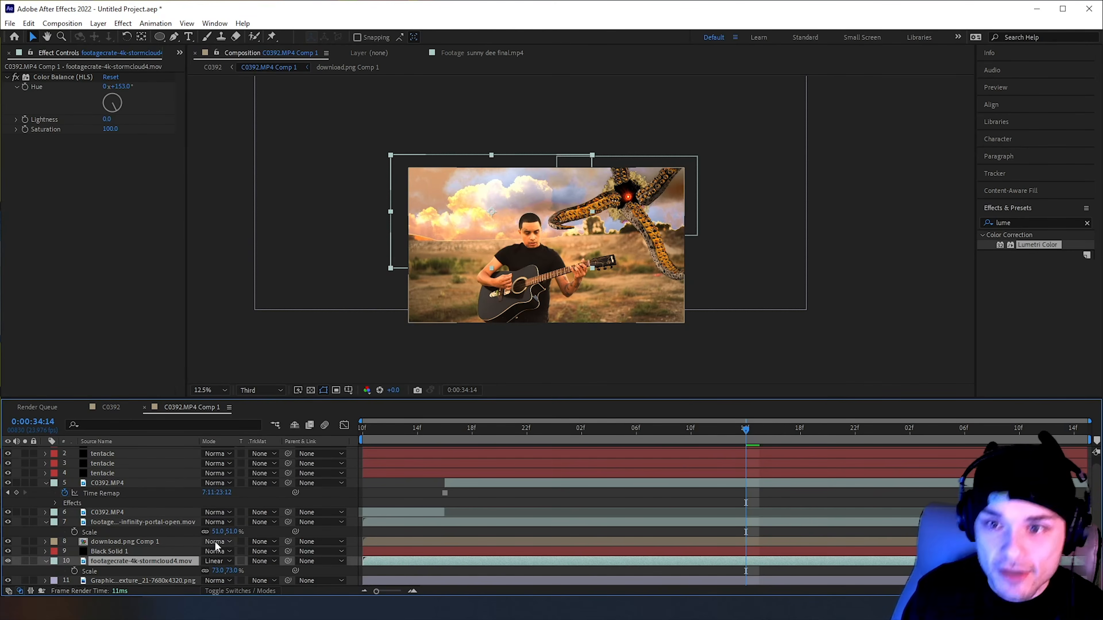
click(215, 561)
click(257, 331)
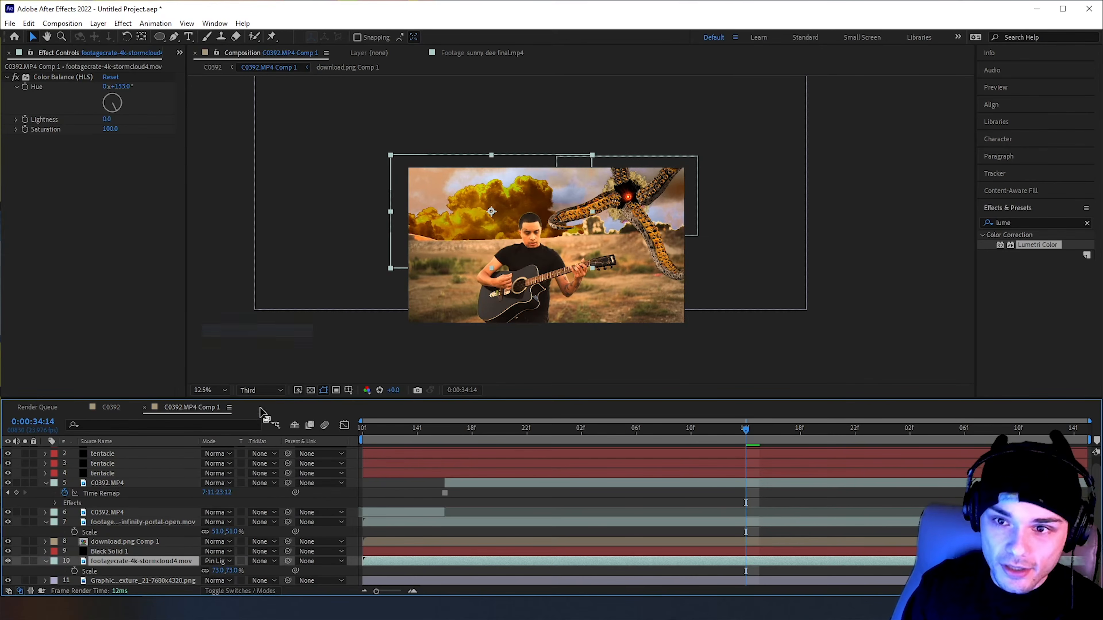
At 0:00:34:02, set the storm cloud layer's opacity to 77% and its blending mode to Color Dodge
drag(471, 429, 581, 430)
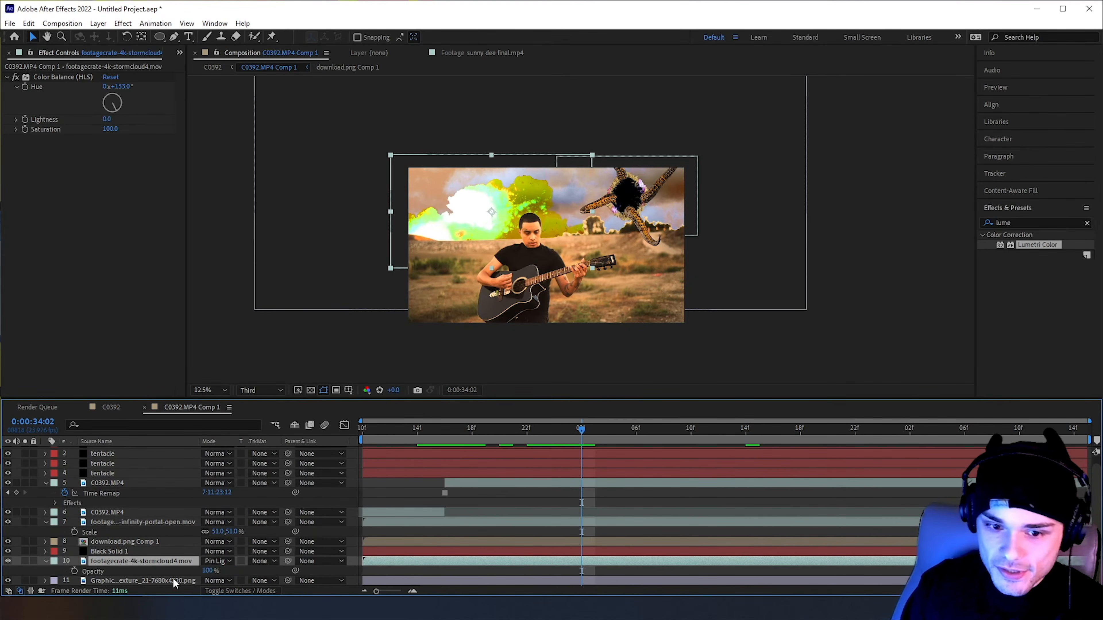
drag(208, 570, 168, 569)
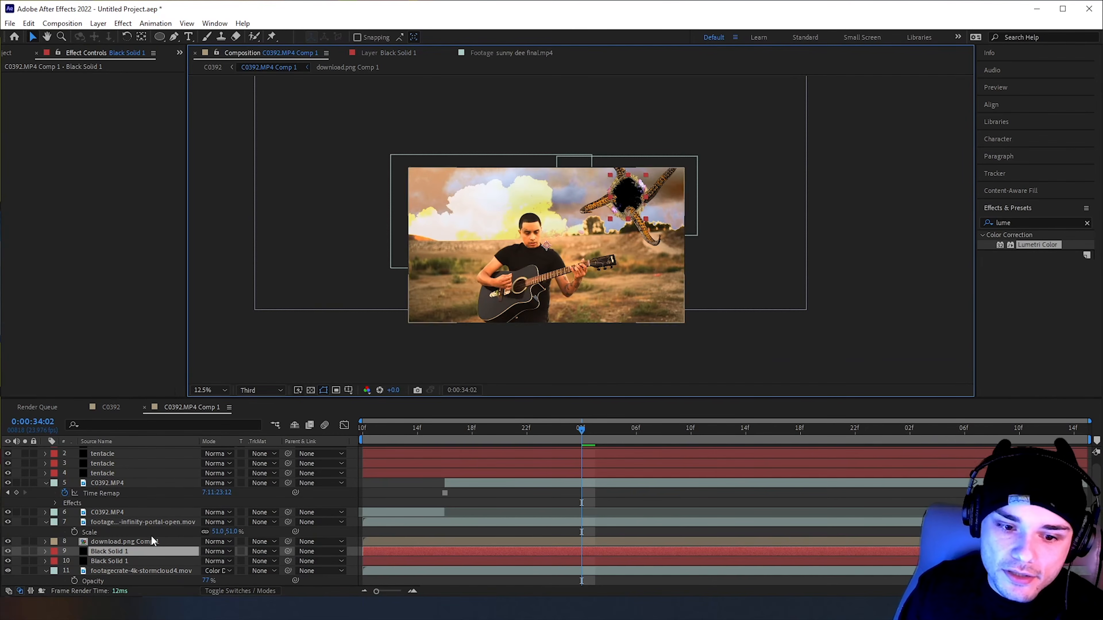
Duplicate the storm cloud layer, rotate the copy to 172° and place it over the upper-left corner of the shot
click(156, 571)
key(r)
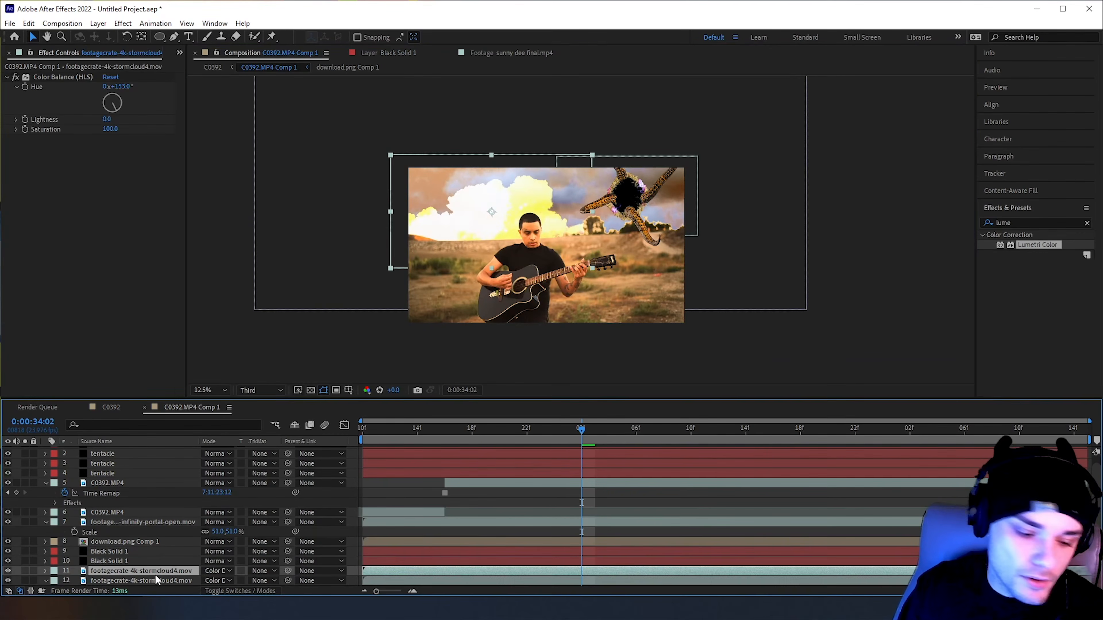
scroll(158, 551, down, 1)
drag(218, 556, 582, 192)
drag(492, 211, 451, 156)
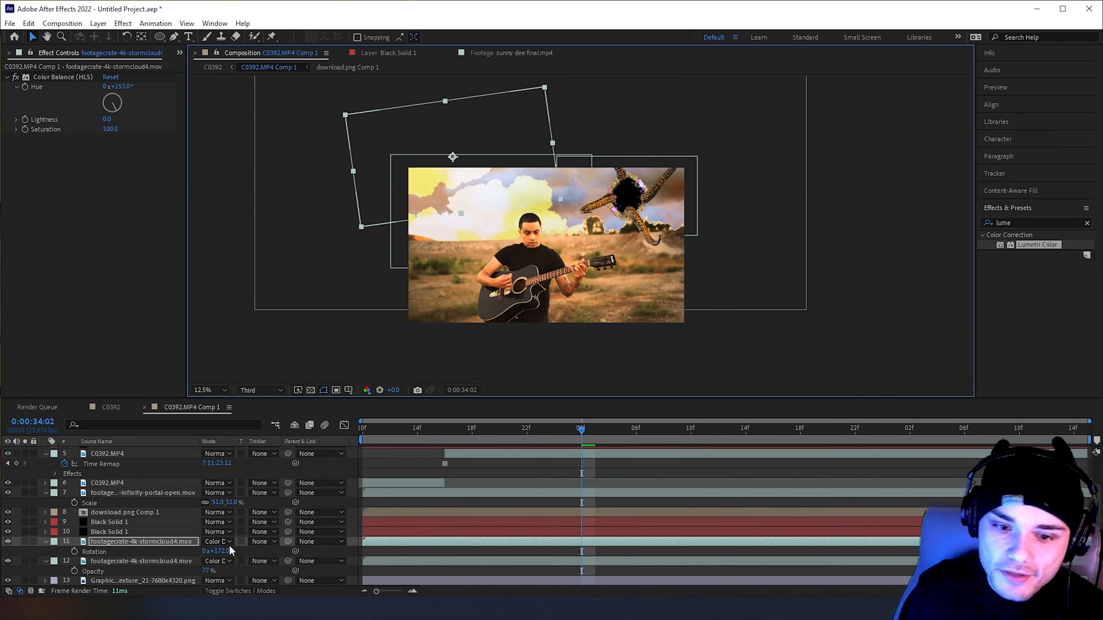
Set the rotated storm cloud to Linear Light and the original storm cloud to Vivid Light, and play back the sky
click(219, 541)
click(245, 288)
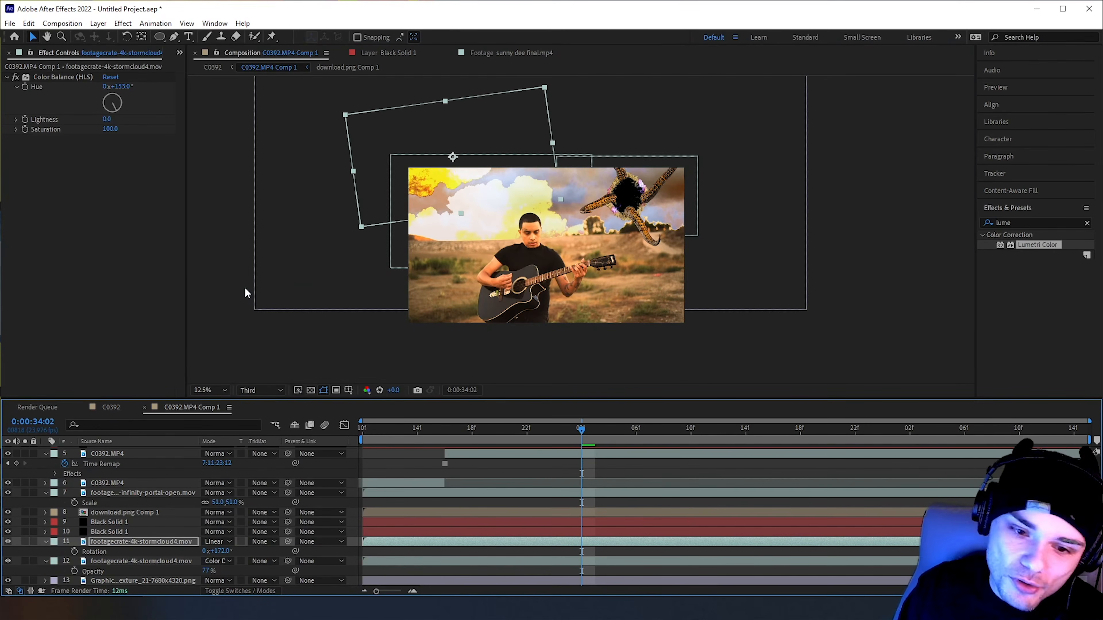
click(217, 561)
click(242, 303)
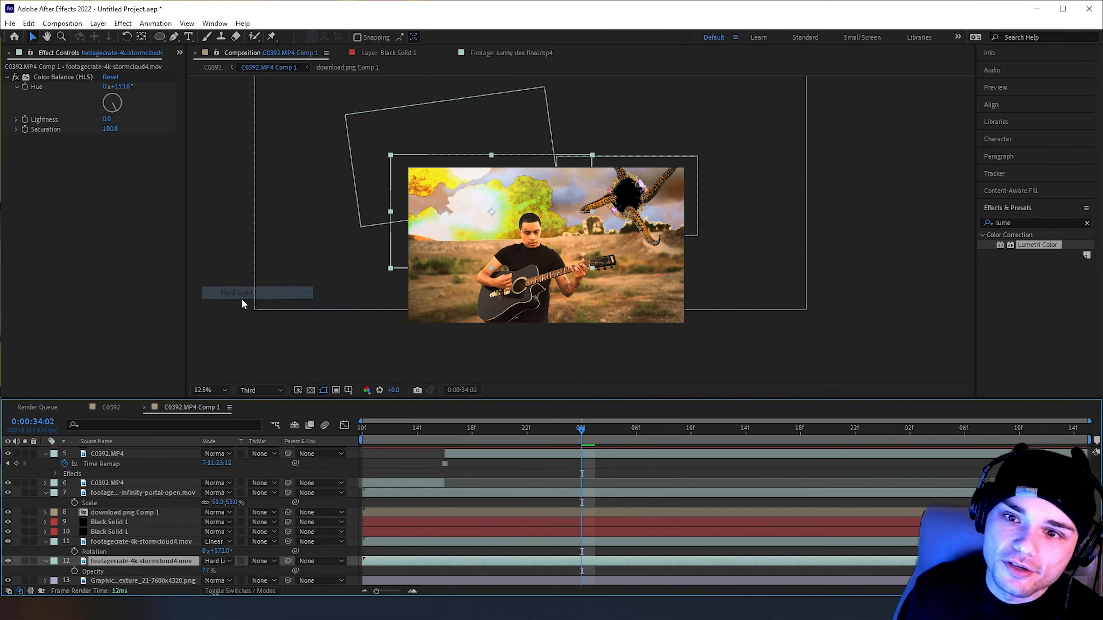
click(218, 562)
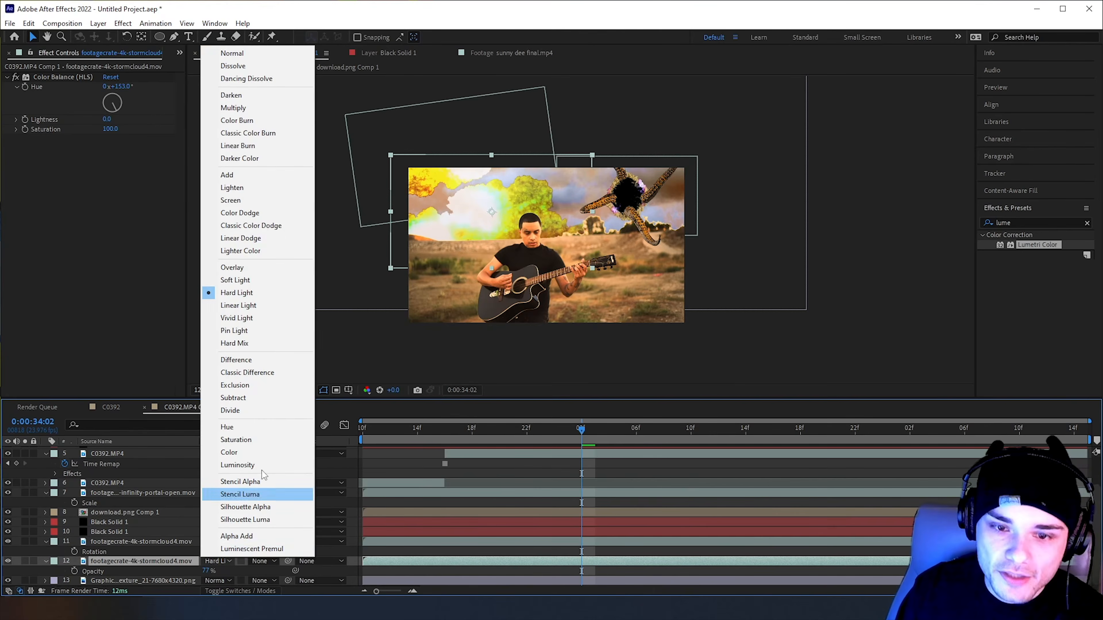
click(259, 321)
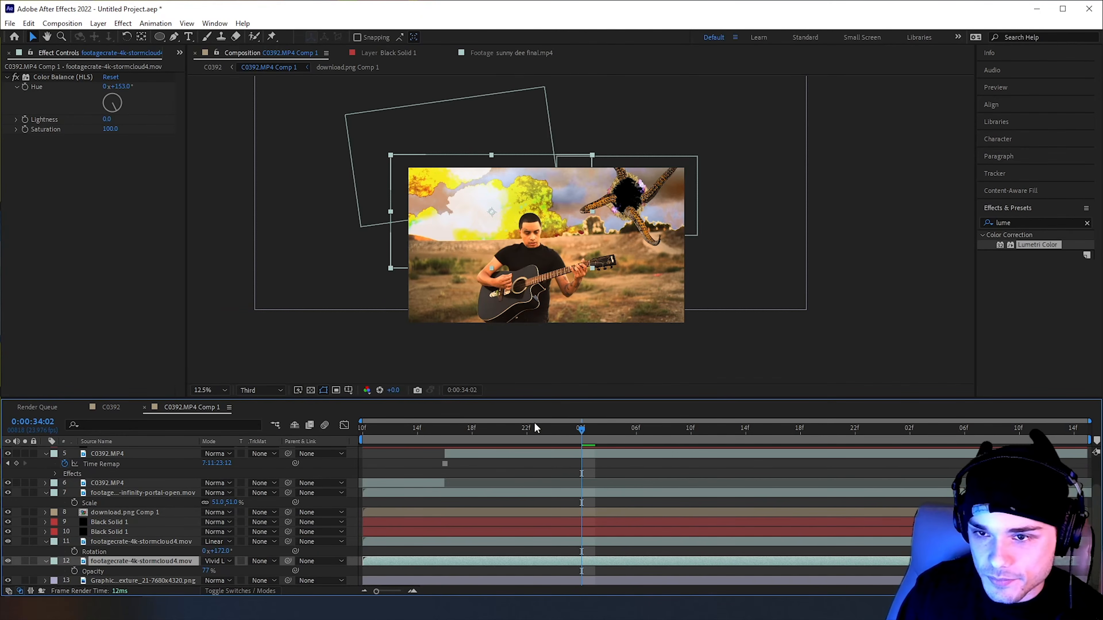
key(space)
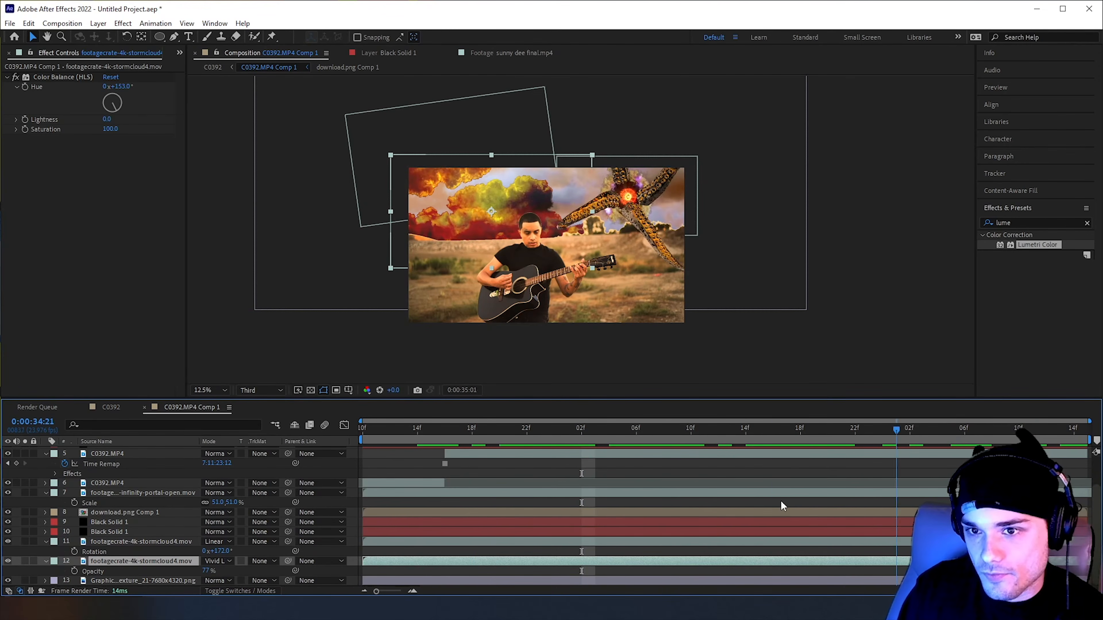
key(space)
Copy the Lumetri Color effect from the frozen C0392.MP4 layer to the earlier C0392.MP4 layer and play back the composition
click(482, 456)
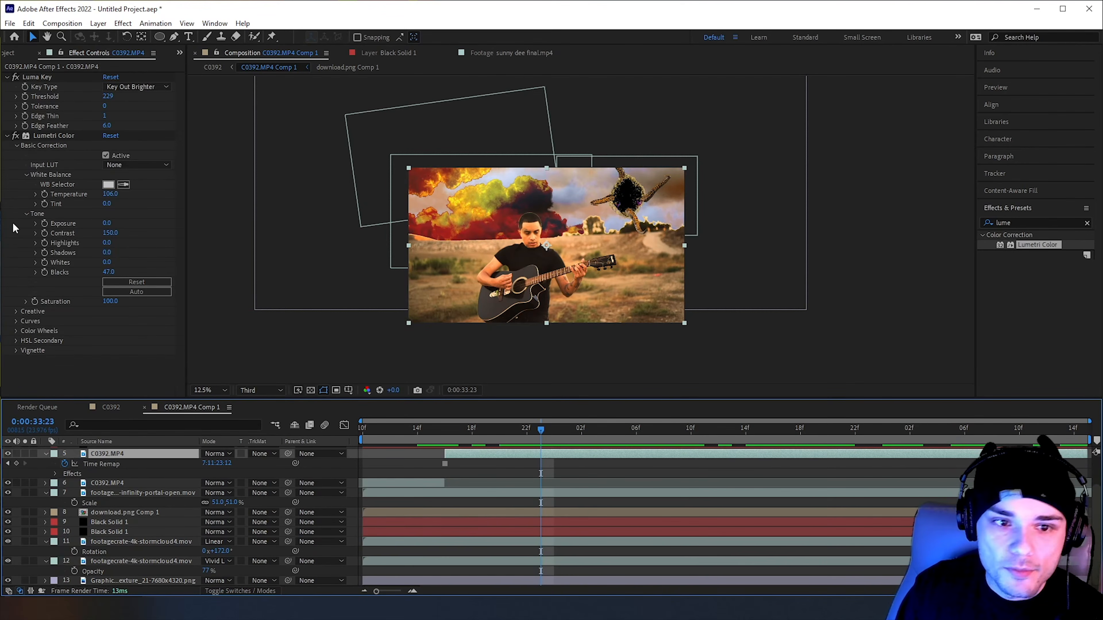
click(54, 136)
click(418, 483)
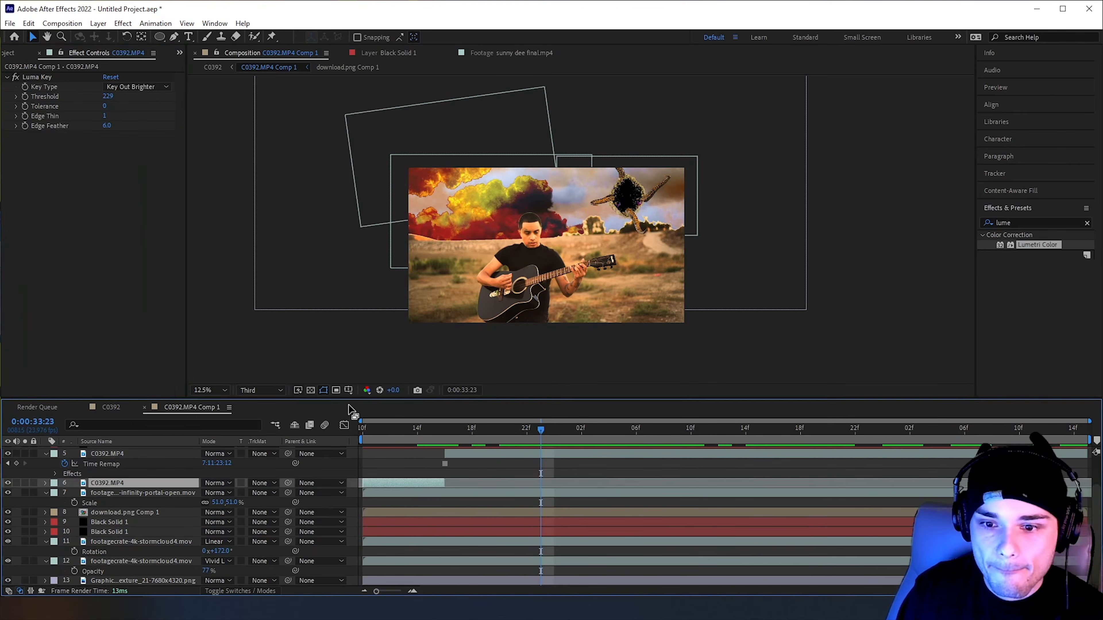
key(ctrl+v)
key(ctrl+s)
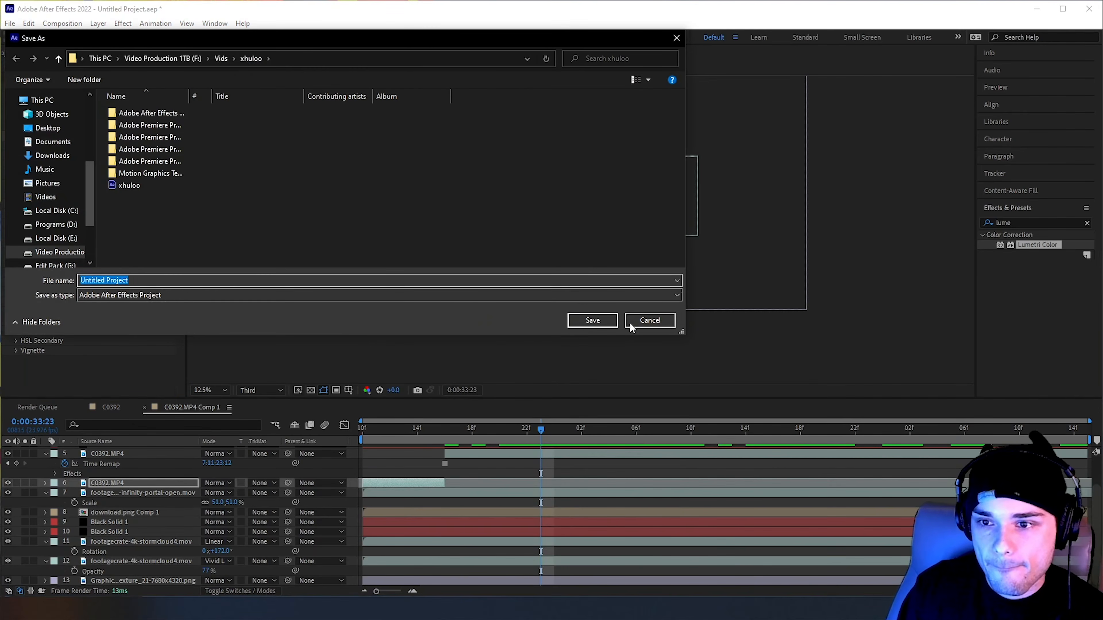
click(650, 320)
key(space)
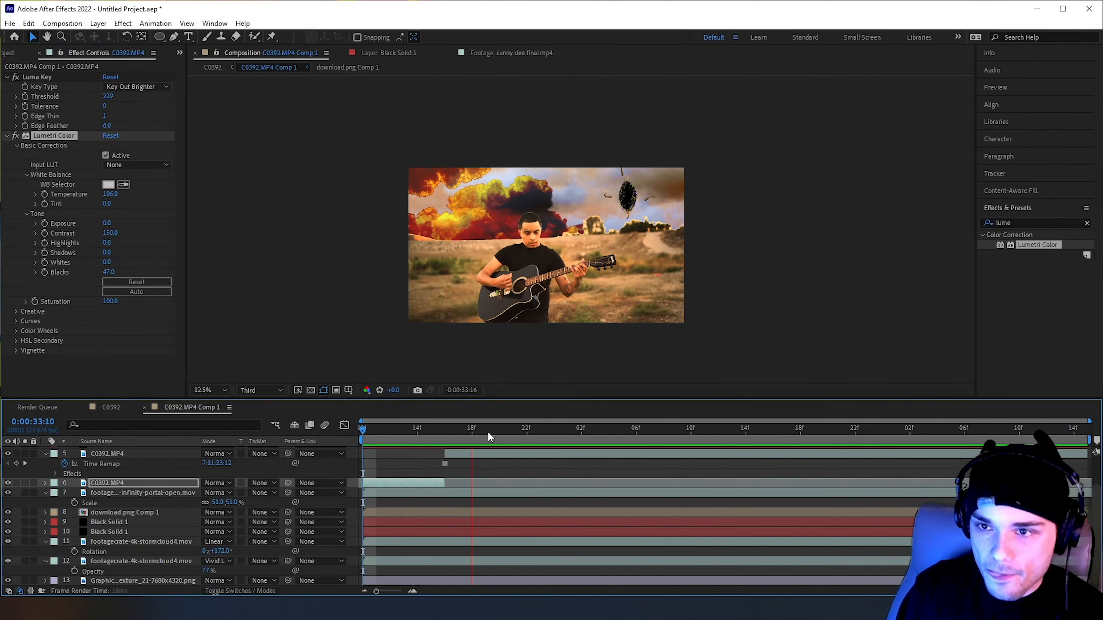
click(488, 431)
Remove the extra Black Solid 1 layer and keyframe the remaining one's Mask Expansion at 0 pixels at 0:00:33:16
drag(487, 429, 345, 426)
scroll(743, 150, up, 1)
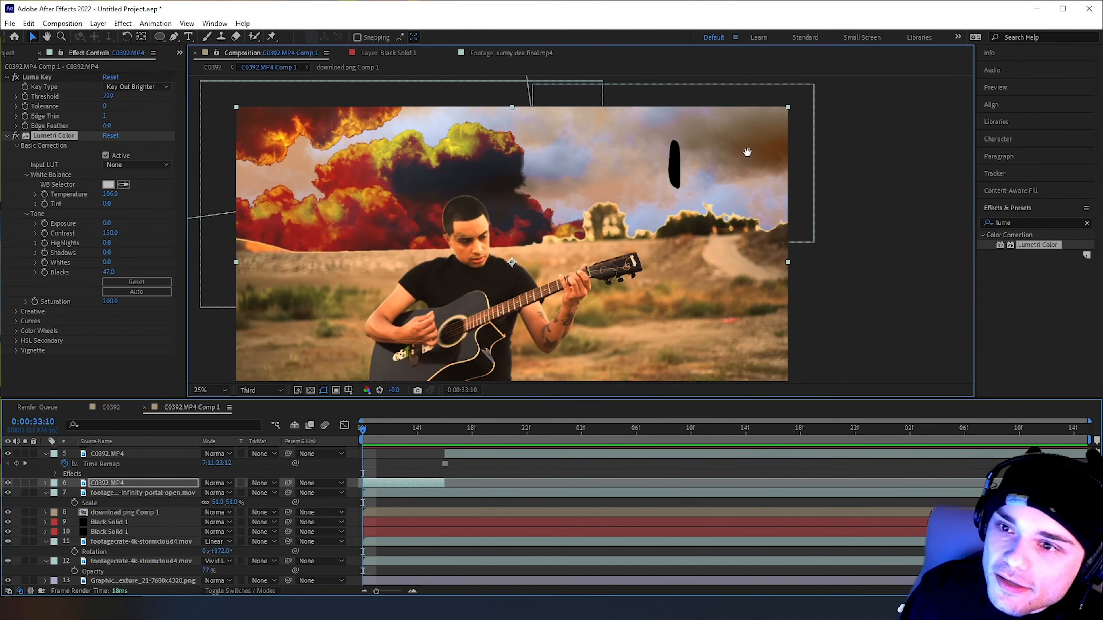
drag(746, 152, 707, 181)
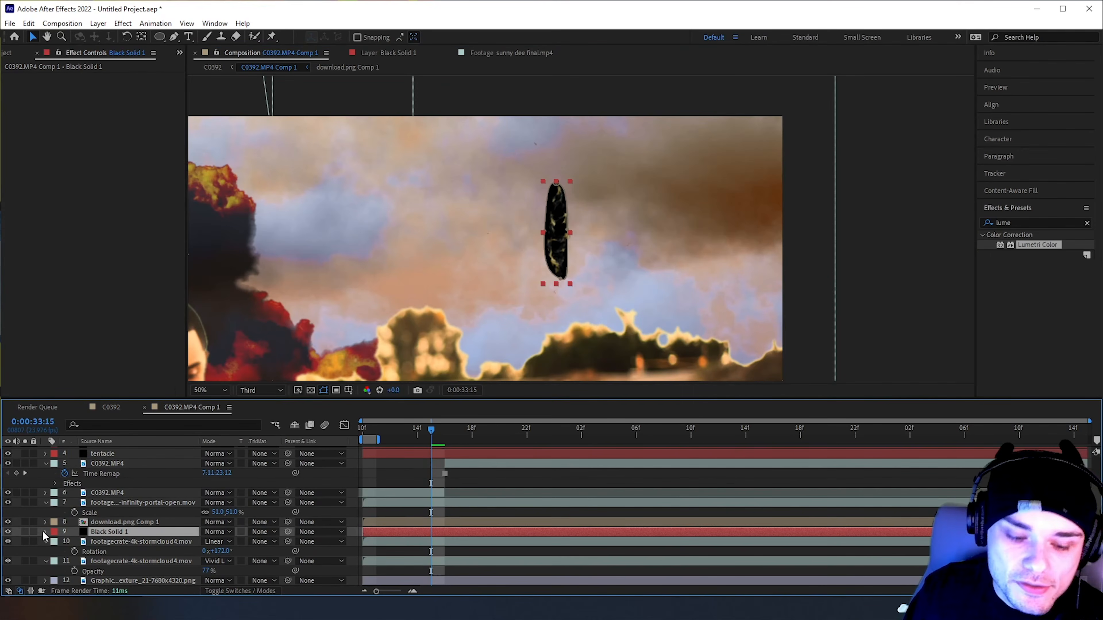
key(m)
click(66, 544)
click(65, 544)
click(445, 436)
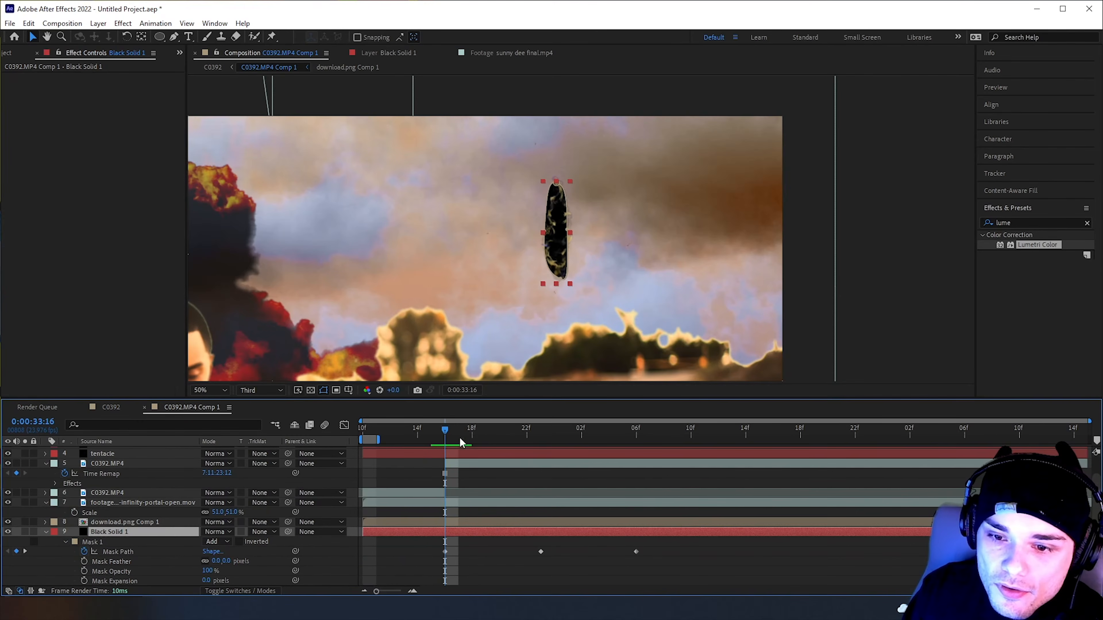
scroll(94, 571, down, 2)
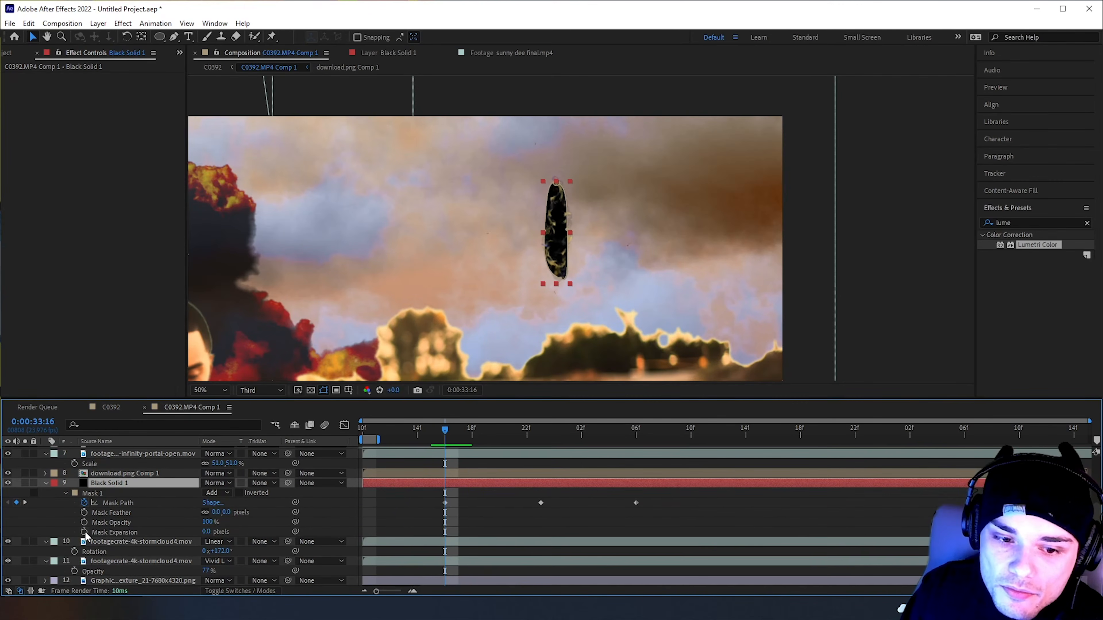
click(445, 503)
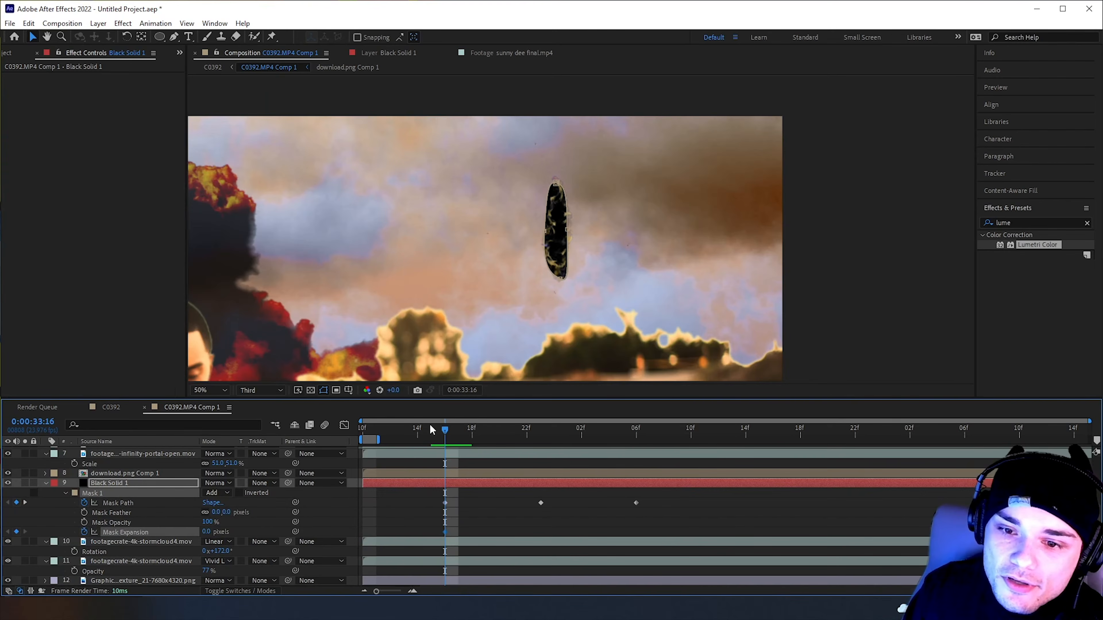
Set the Black Solid 1 Mask Expansion to -17 pixels at 0:00:33:10 and scrub through the change
drag(430, 427, 348, 433)
mouse_move(200, 532)
mouse_down()
mouse_move(152, 534)
mouse_move(198, 532)
mouse_move(183, 532)
mouse_up()
mouse_move(426, 427)
mouse_down()
mouse_move(386, 435)
mouse_move(431, 439)
mouse_move(415, 444)
mouse_up()
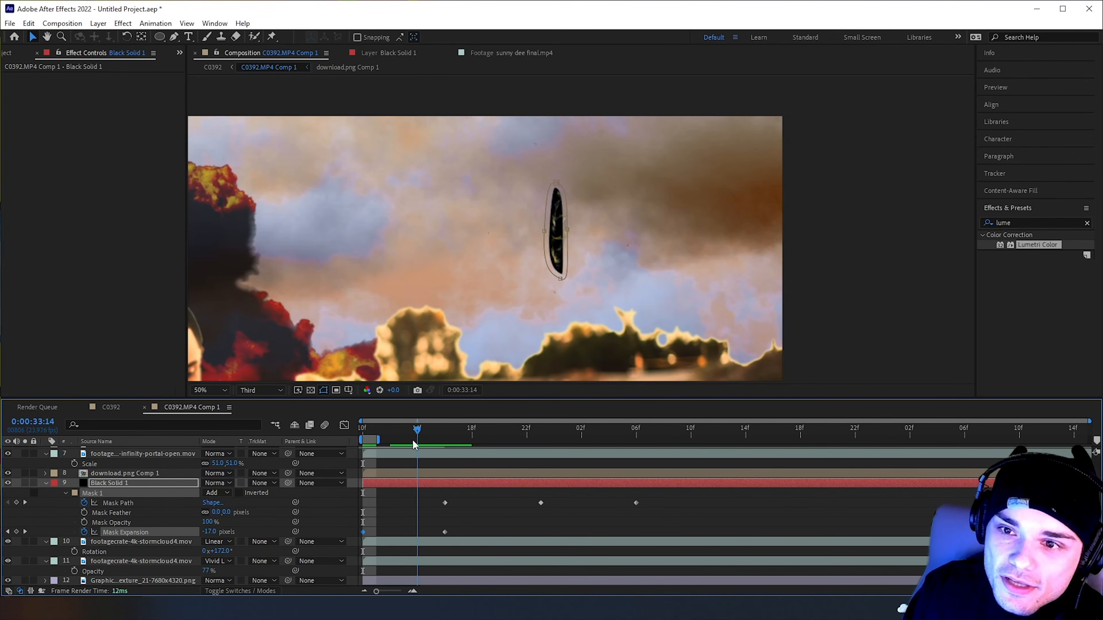
Apply Roughen Edges to the Black Solid 1 layer and set its Border to 50.40
drag(1053, 223, 887, 222)
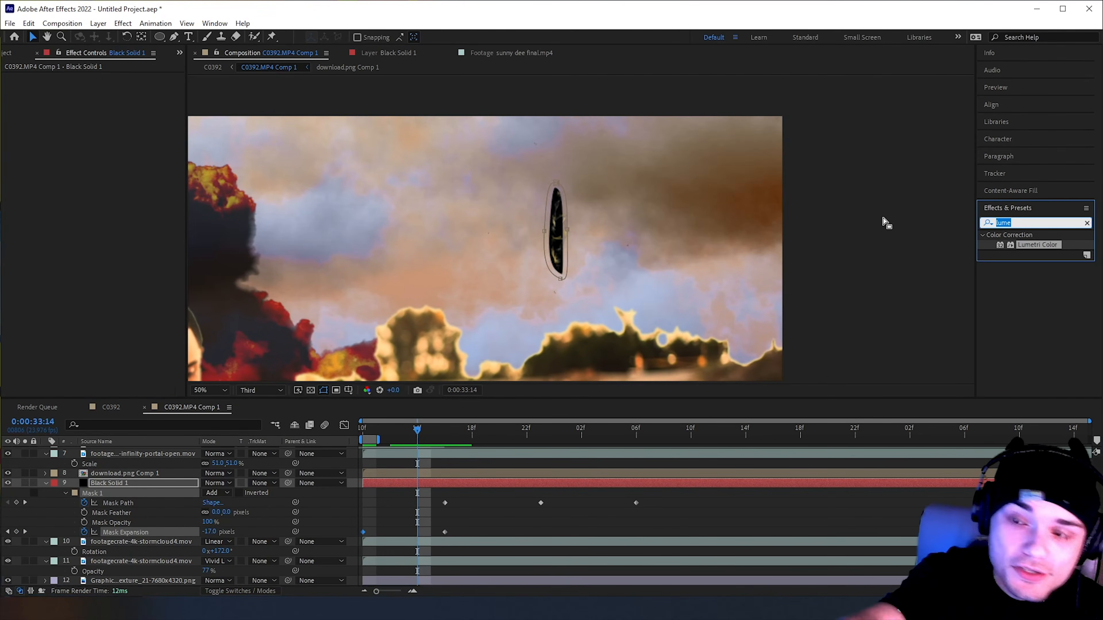
text(roughen)
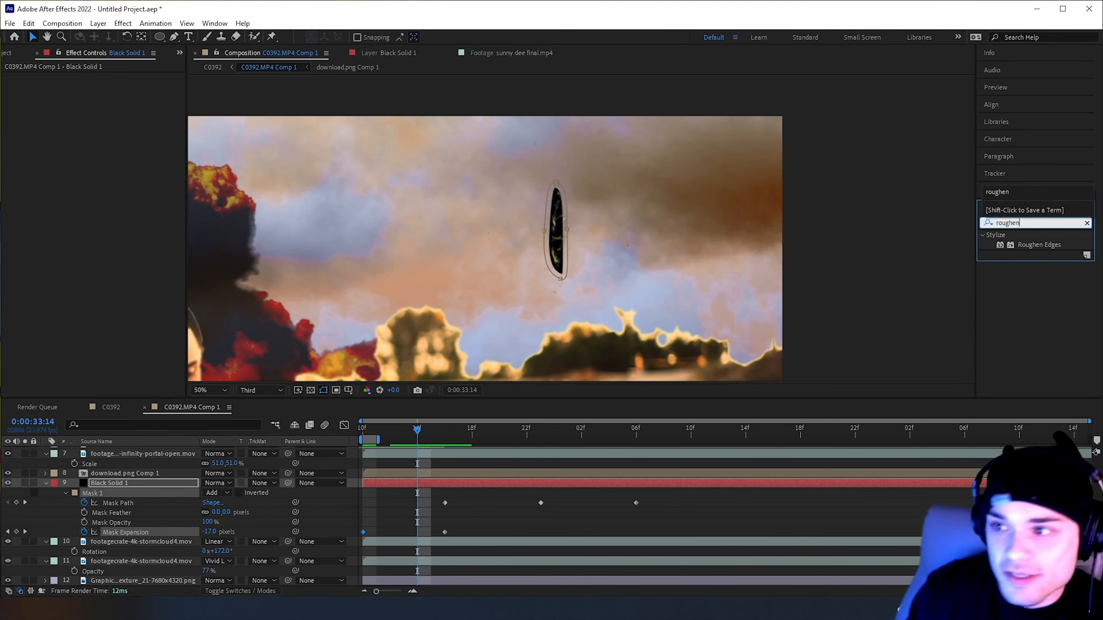
drag(1039, 245, 398, 489)
scroll(606, 233, up, 2)
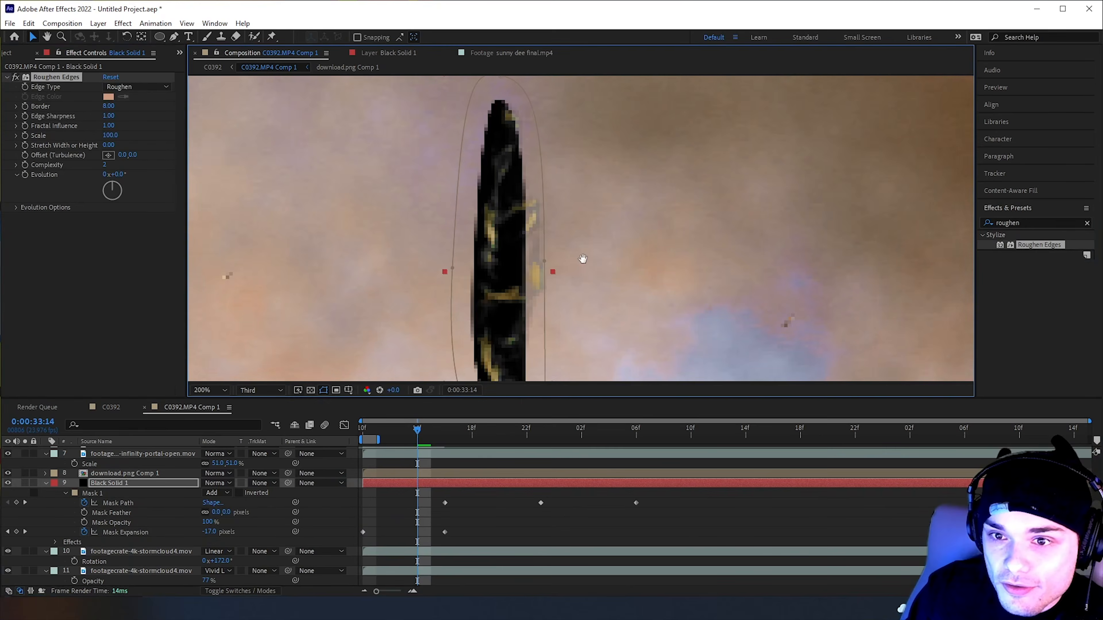
scroll(584, 260, down, 1)
drag(107, 107, 380, 135)
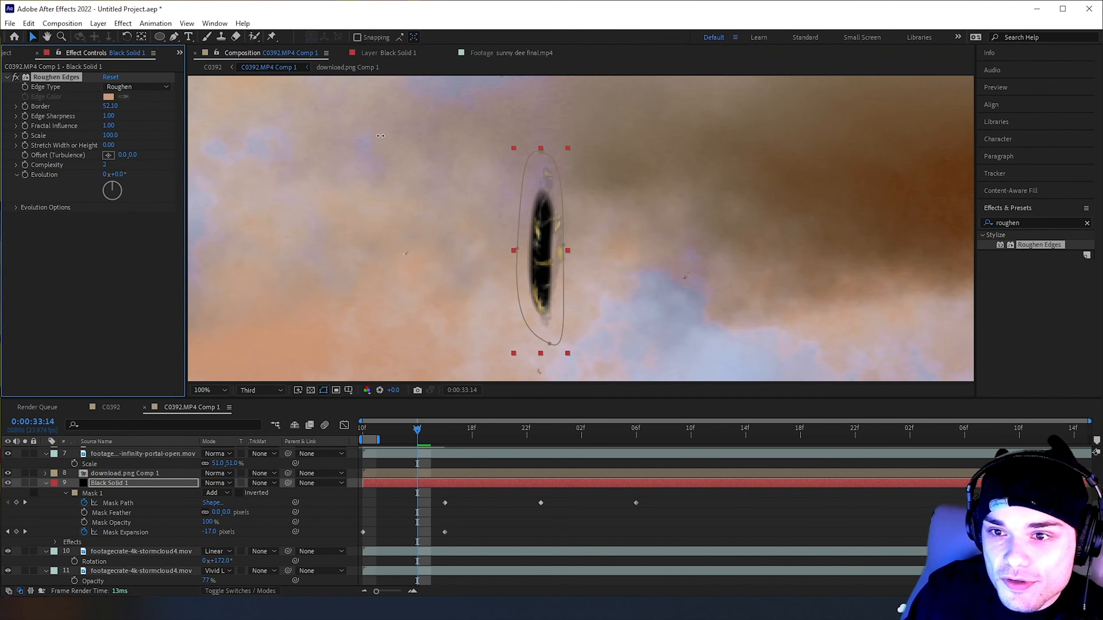
scroll(612, 233, down, 1)
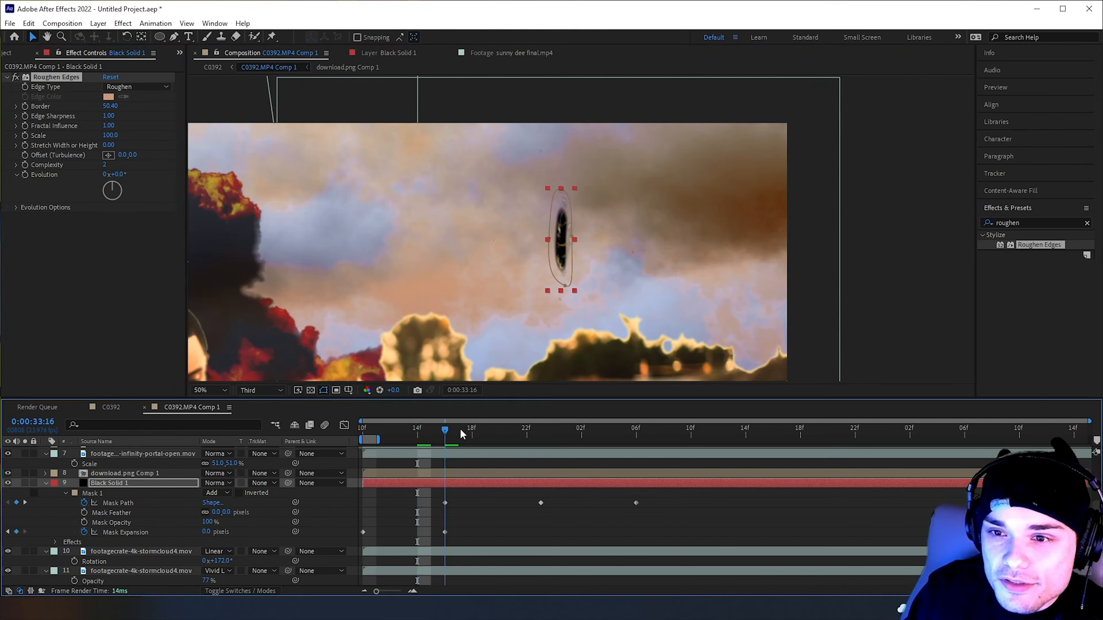
Scrub through and play back the portal opening to examine its roughened edges and emerging tentacles
click(459, 429)
drag(444, 430, 565, 406)
scroll(576, 338, down, 3)
key(space)
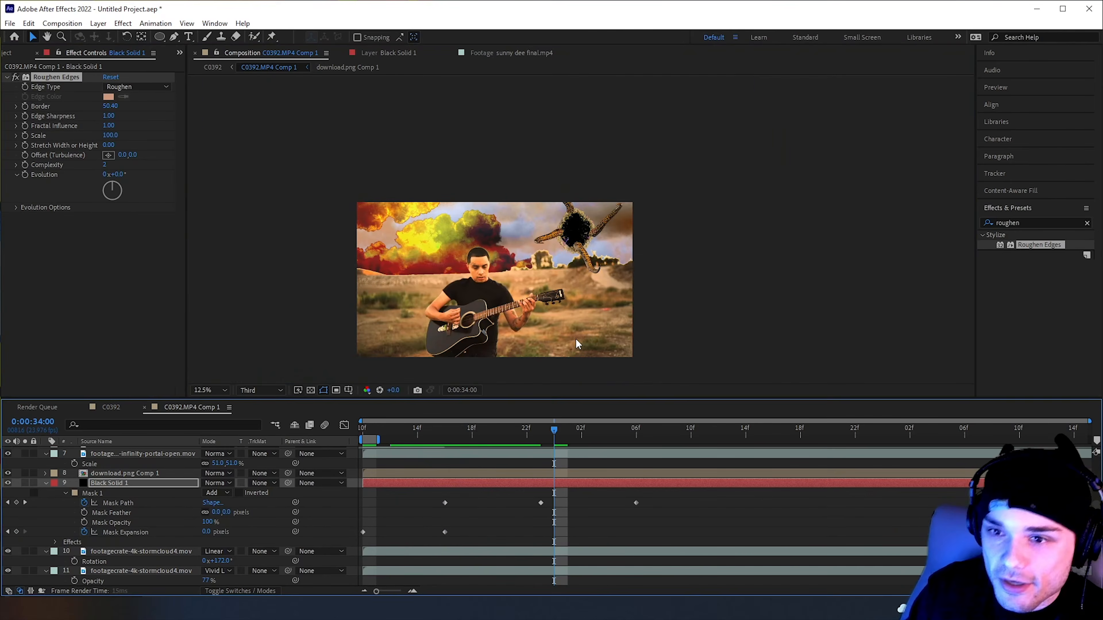
click(651, 321)
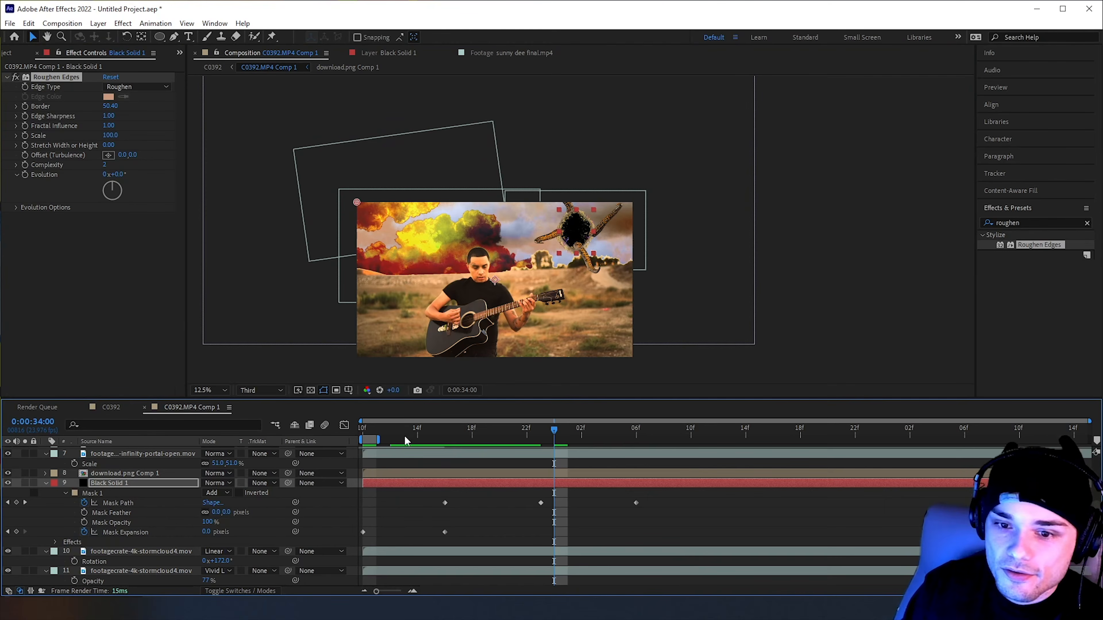
key(space)
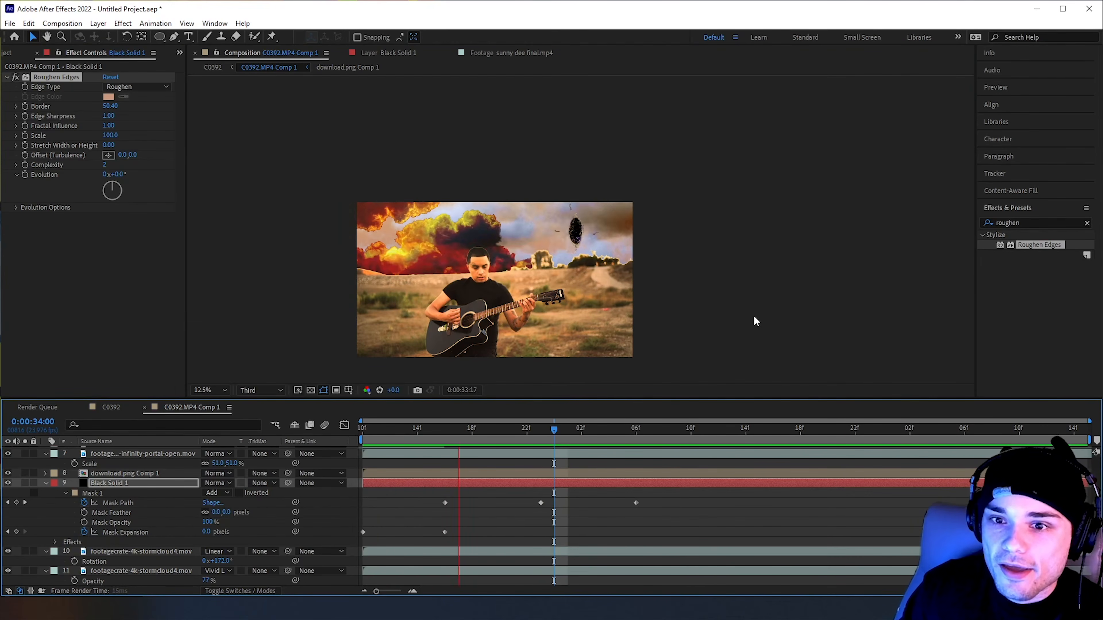
key(space)
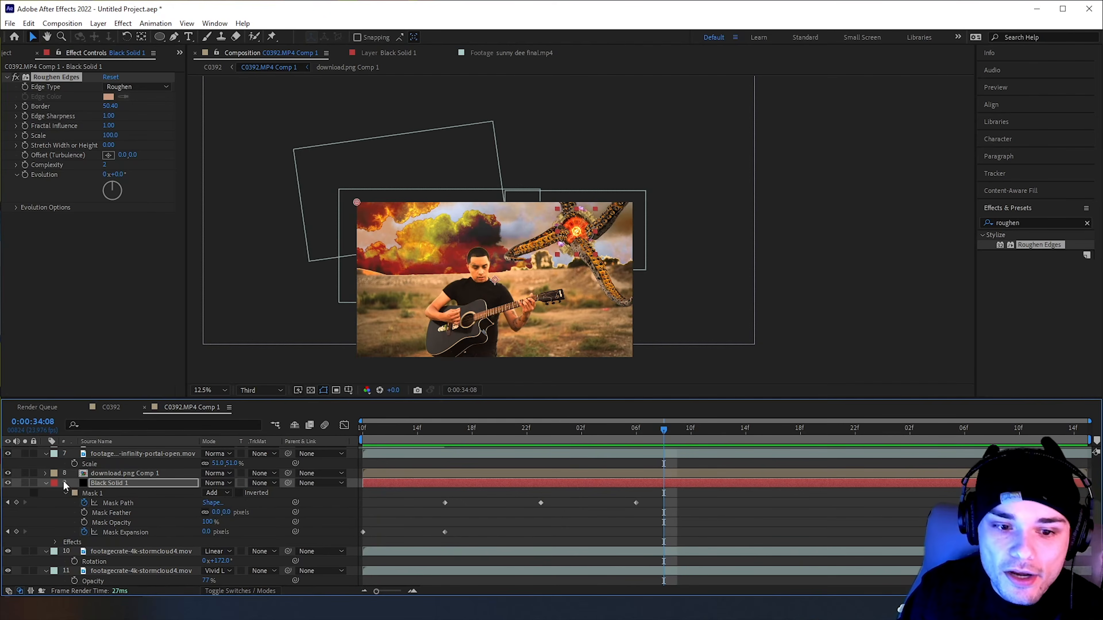
Duplicate the Vivid Light storm cloud layer, place the copy over the sky behind the portal rotated to -128°, and play it back
click(46, 484)
click(131, 541)
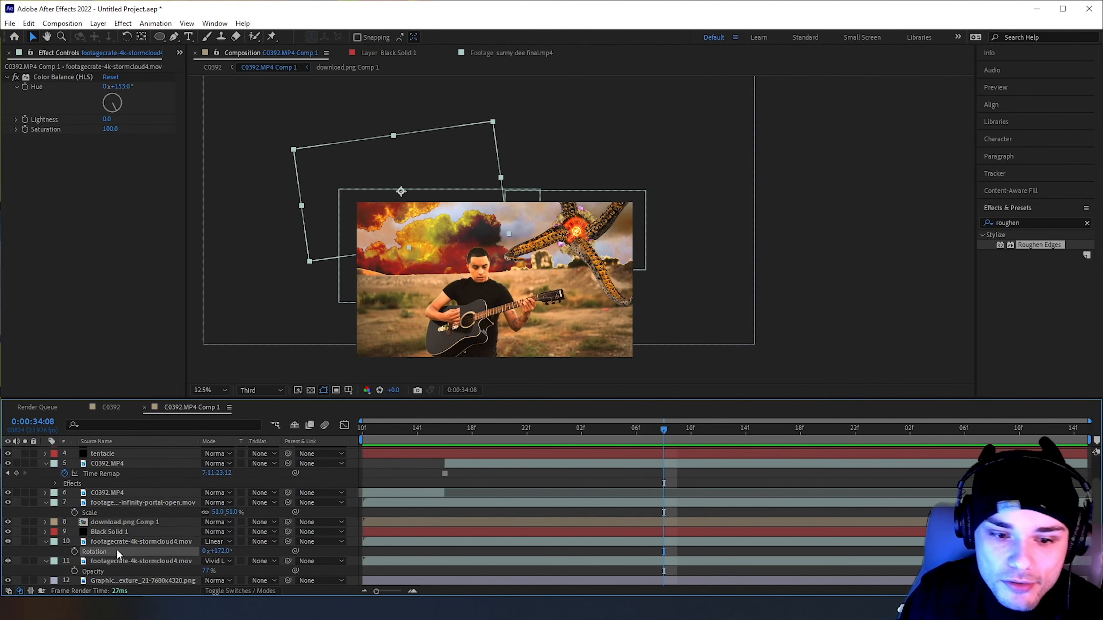
click(165, 561)
key(ctrl+d)
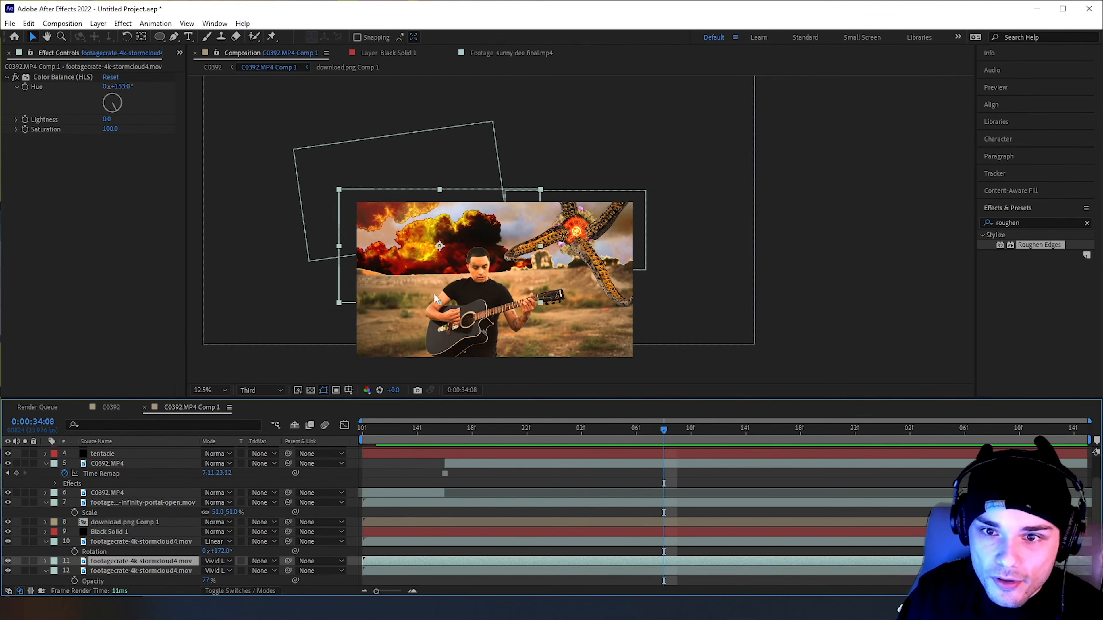
drag(431, 149, 623, 131)
key(ctrl+z)
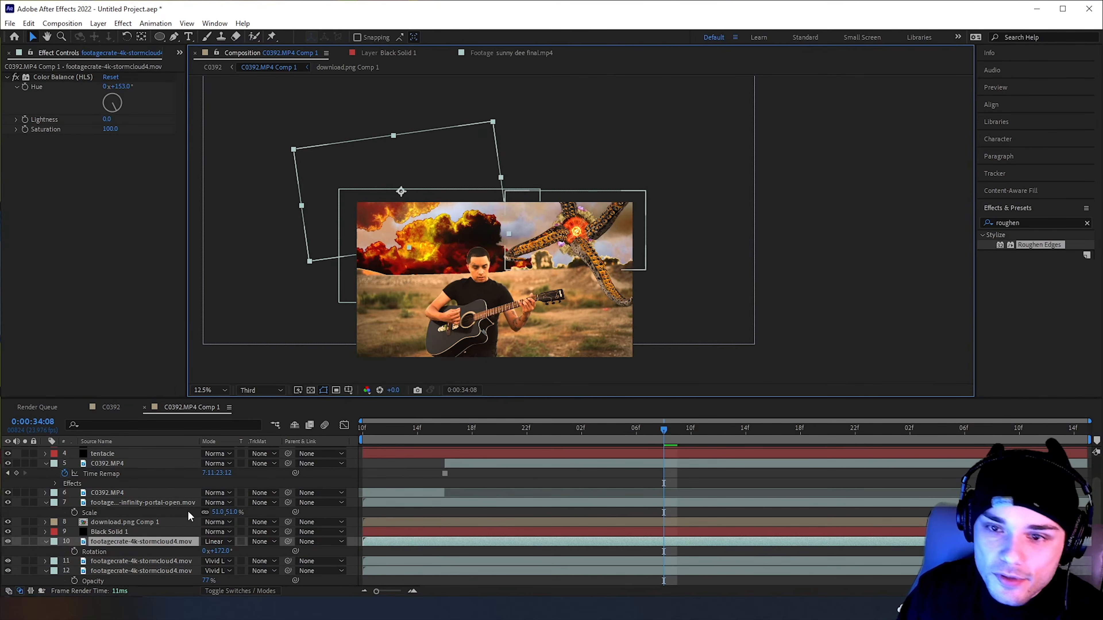
click(138, 561)
drag(365, 287, 535, 293)
drag(535, 293, 633, 297)
key(space)
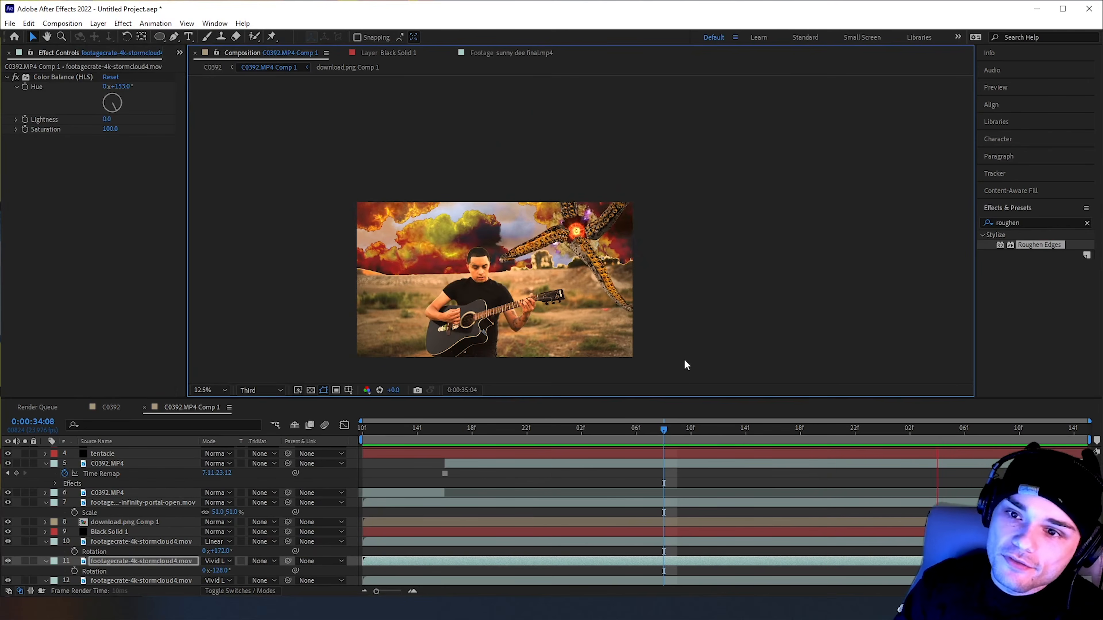
key(space)
Collapse the expanded properties of all layers in C0392.MP4 Comp 1
scroll(97, 473, up, 2)
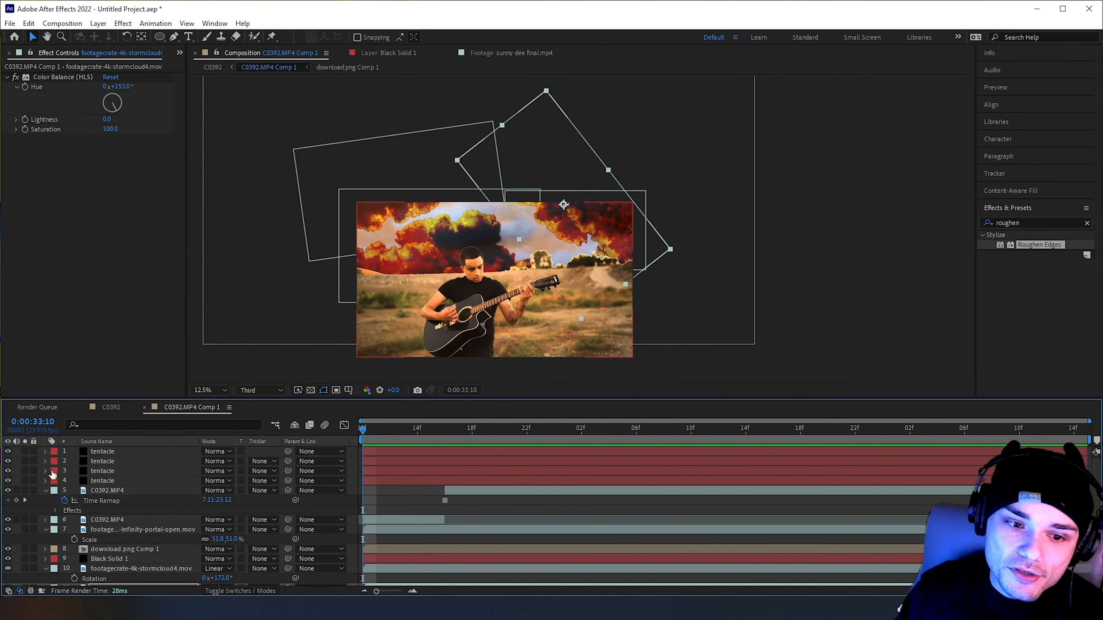
click(44, 491)
click(46, 511)
click(45, 540)
click(46, 550)
click(45, 560)
click(45, 569)
click(46, 561)
Pre-compose all layers from the tentacles to the sky background into a composition named tentcke
click(117, 568)
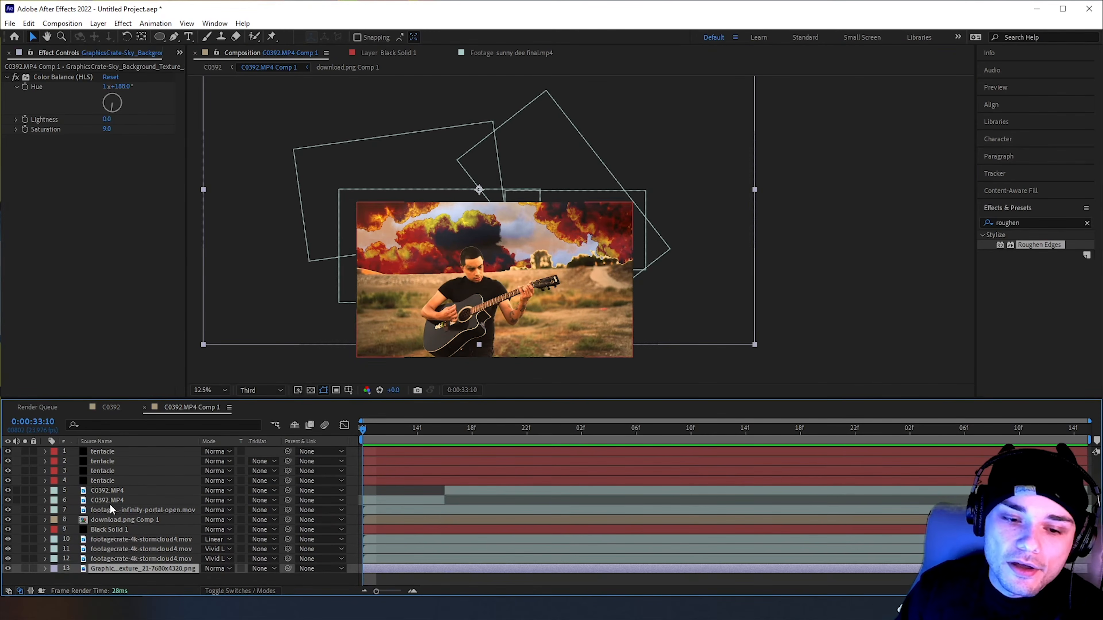
shift+click(136, 453)
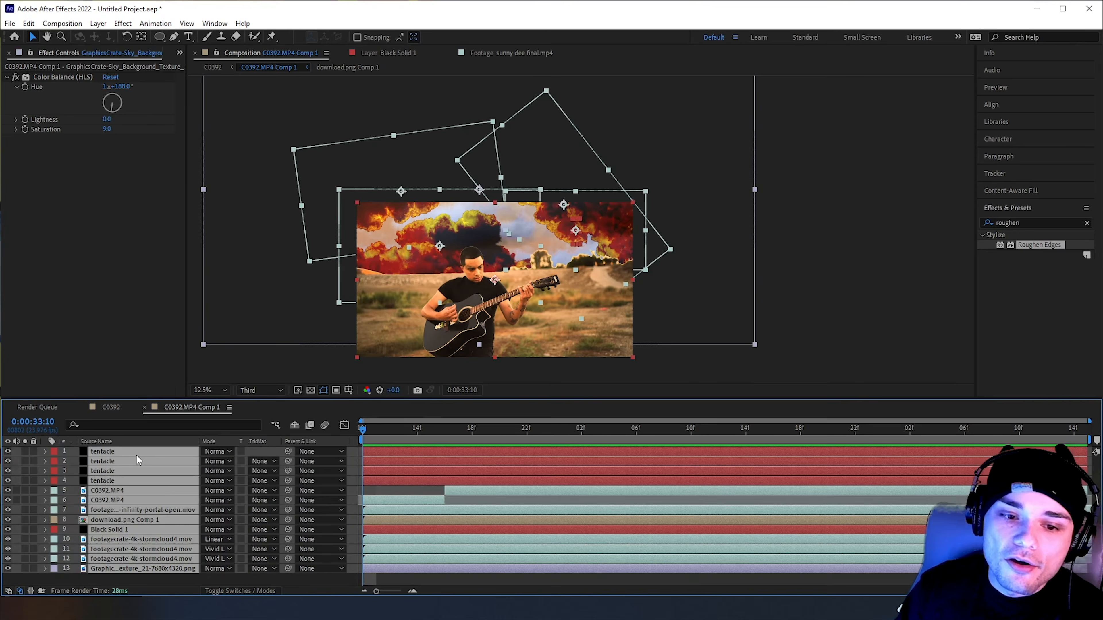
right_click(160, 480)
click(182, 408)
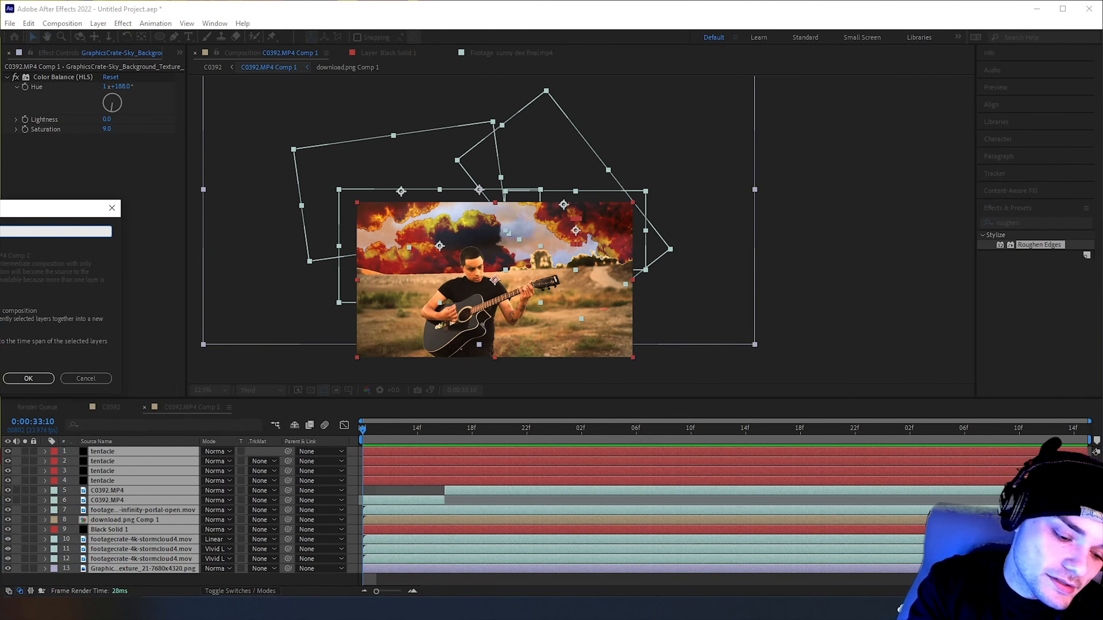
key(Return)
Keyframe tentcke's Anchor Point, Position, Scale, Rotation and Opacity at 0:00:33:10
drag(468, 430, 290, 473)
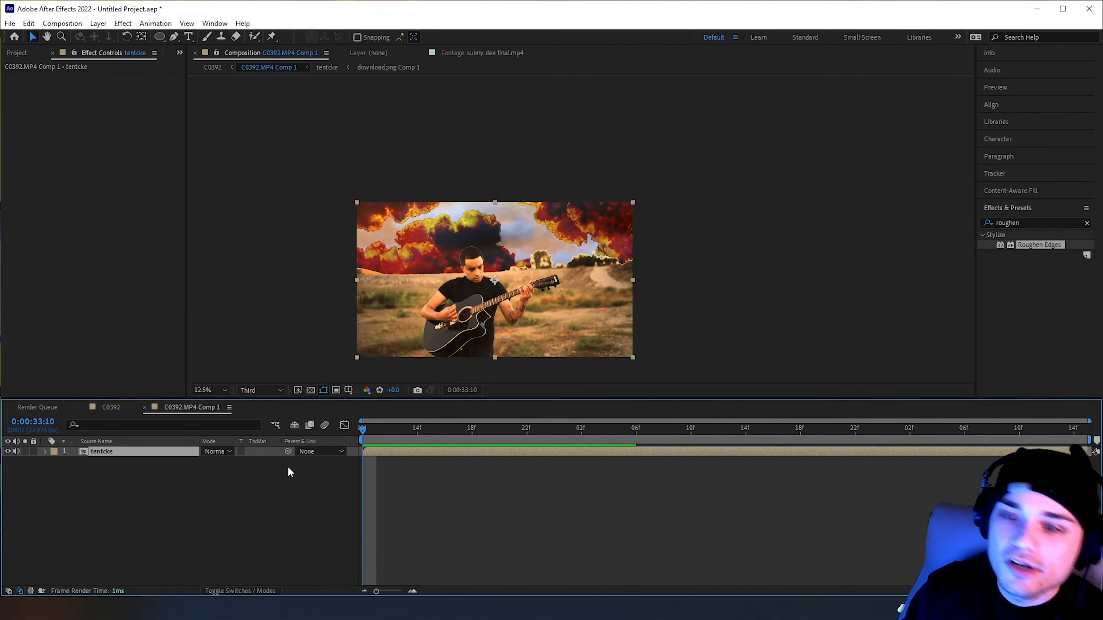
click(145, 507)
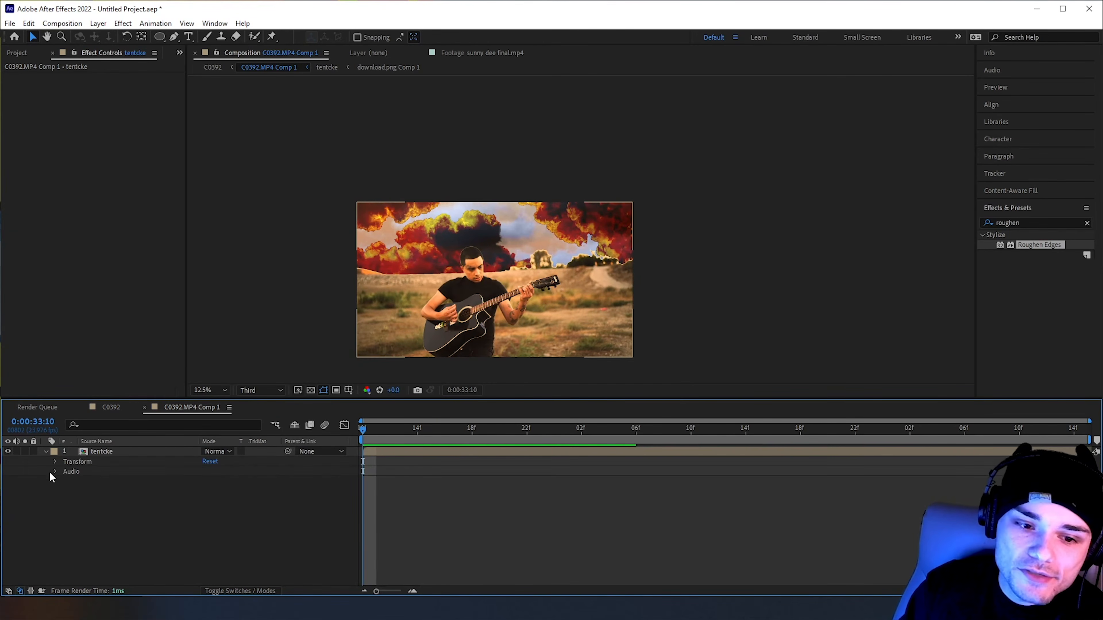
click(55, 462)
drag(74, 472, 74, 511)
Enlarge tentcke's Scale and shift its Position at 0:00:34:13 so the shot zooms in on the portal and tentacles
click(378, 431)
drag(379, 435, 691, 452)
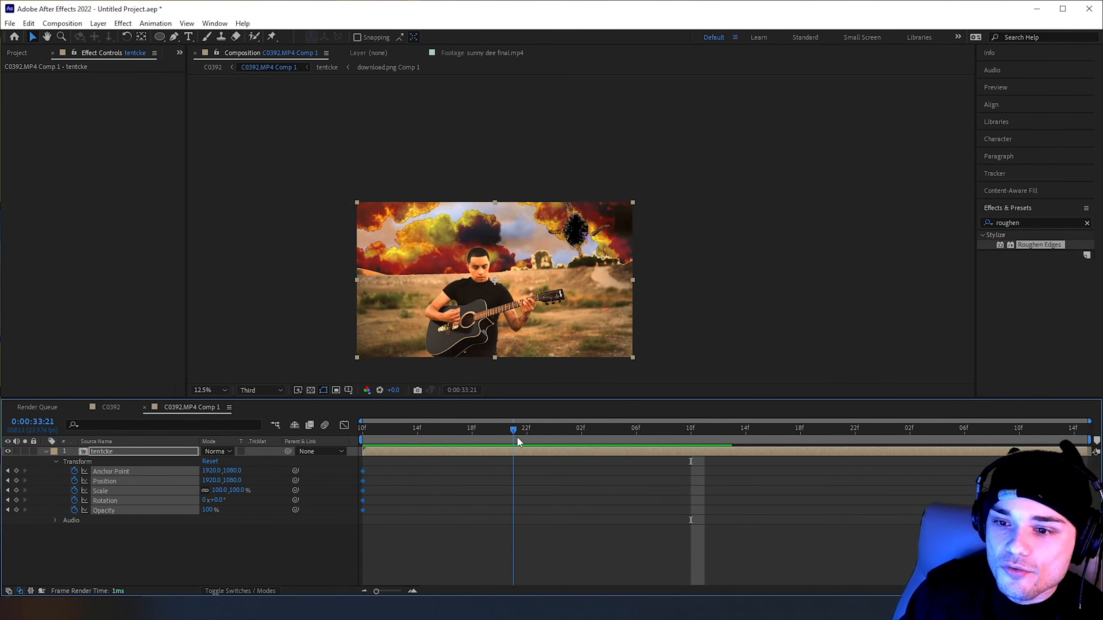
drag(639, 436, 690, 435)
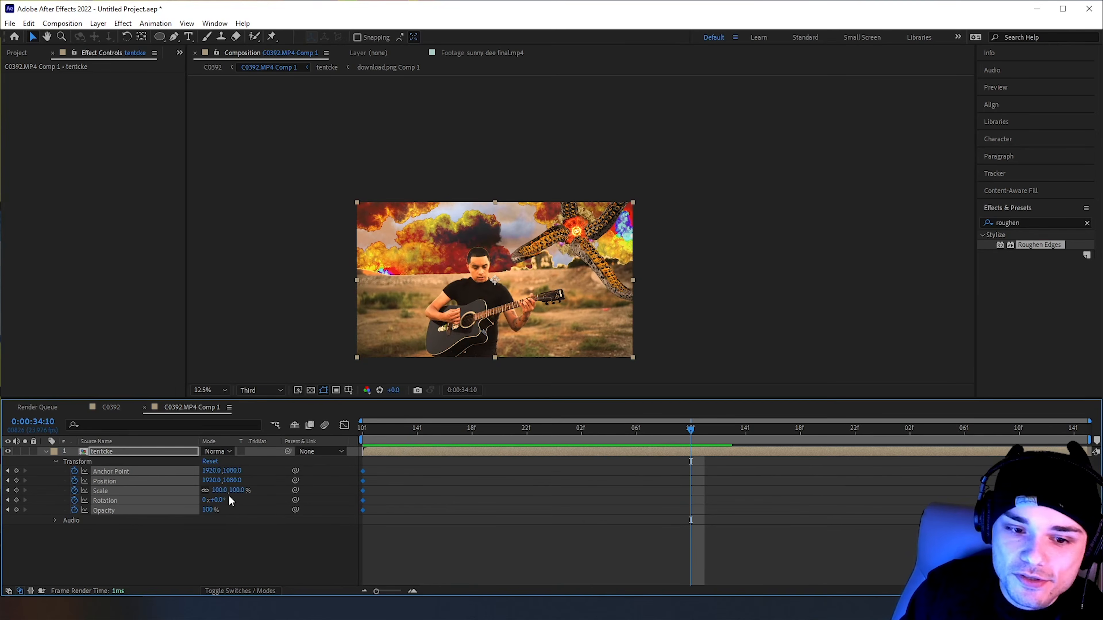
click(719, 429)
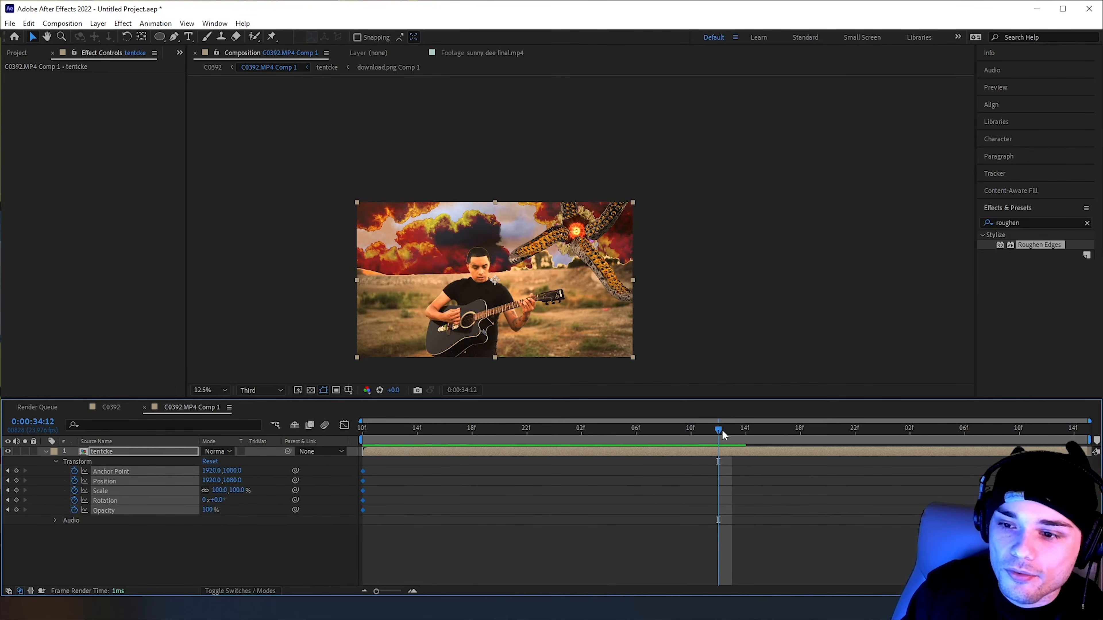
key(Page_Down)
drag(219, 490, 309, 490)
drag(724, 176, 548, 291)
Try a smaller Scale and a shifted Position for tentcke at 0:00:35:09, and undo both changes
drag(733, 430, 1007, 504)
drag(223, 492, 193, 492)
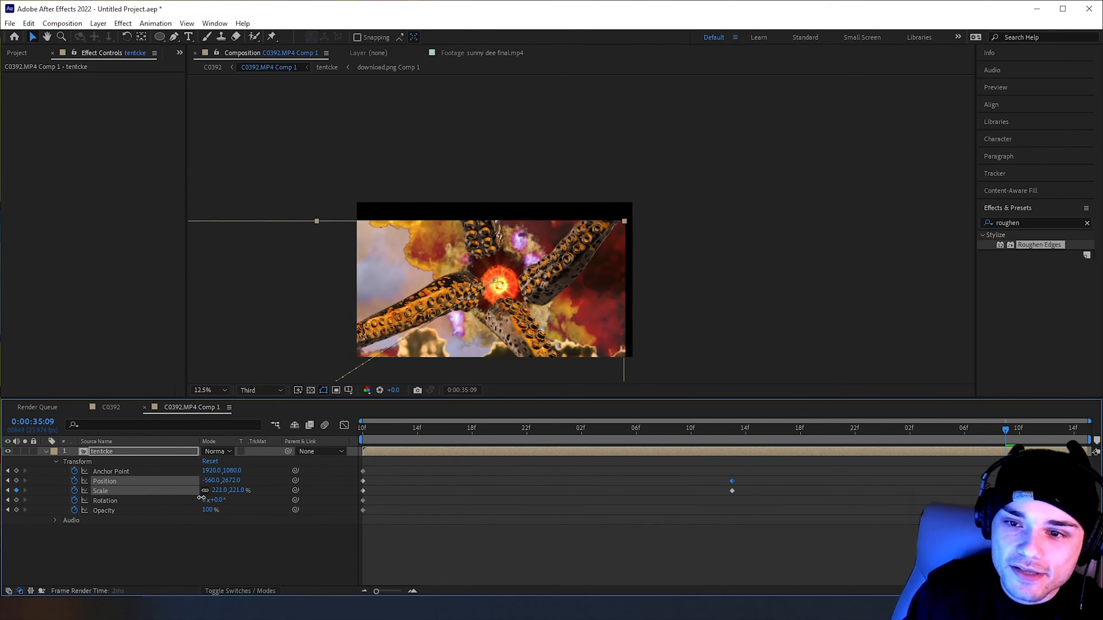
drag(298, 325, 337, 281)
key(ctrl+z)
key(ctrl+z)
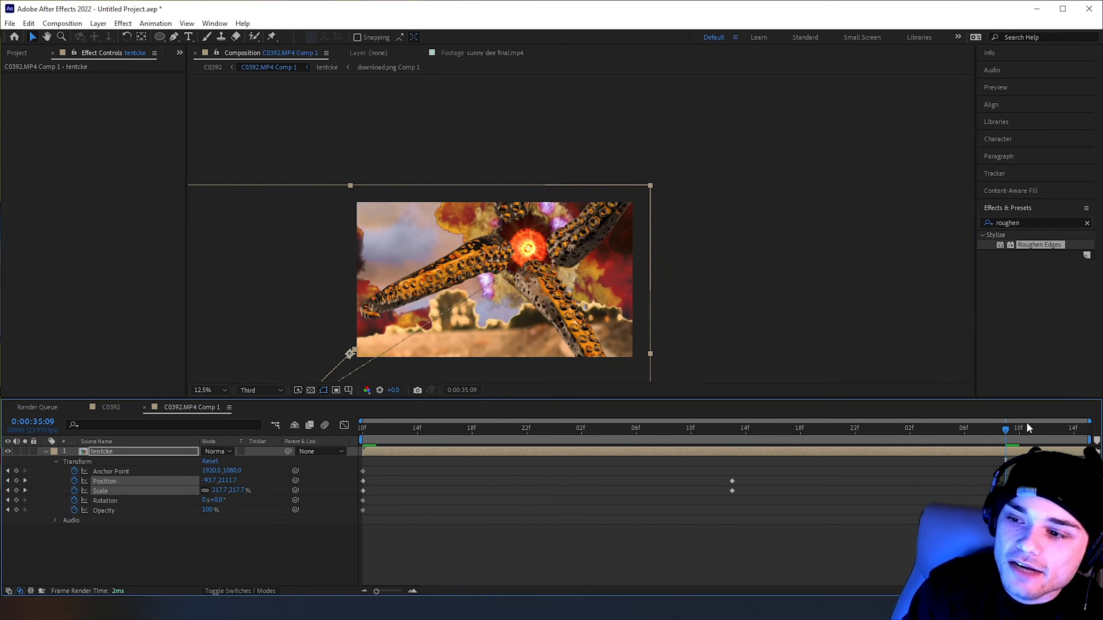
Reduce tentcke's Scale and shift its Position near the end of the zoom, around 0:00:35:11, keeping the eye in frame
click(1034, 438)
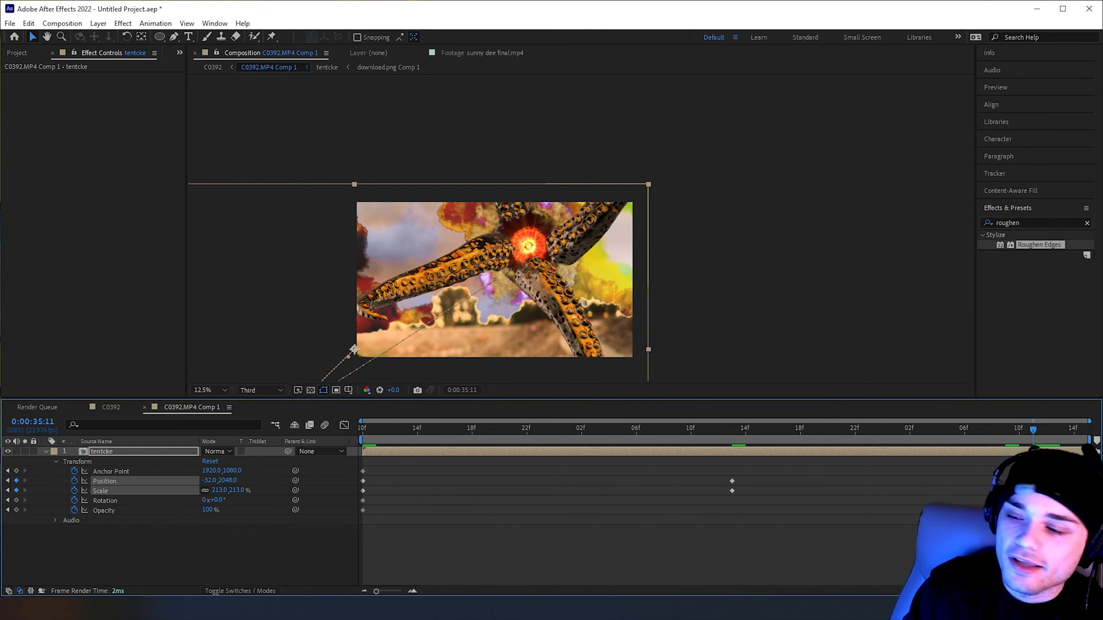
drag(218, 490, 200, 491)
drag(323, 310, 376, 293)
Play back the zoom animation, and open the tentcke composition at 0:00:01:07
key(space)
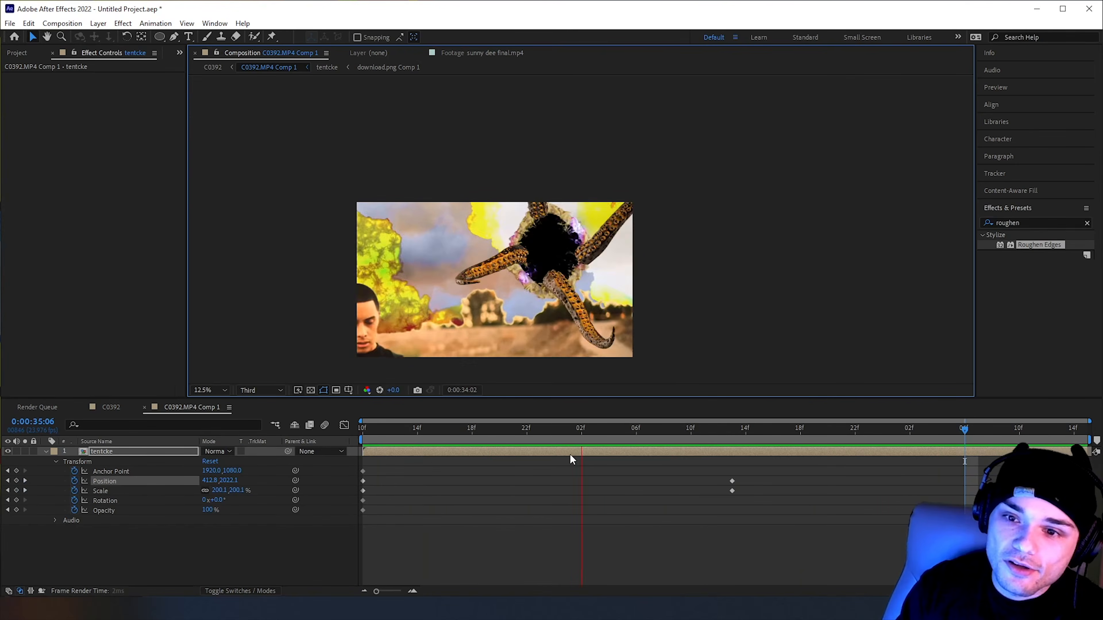
key(space)
key(space)
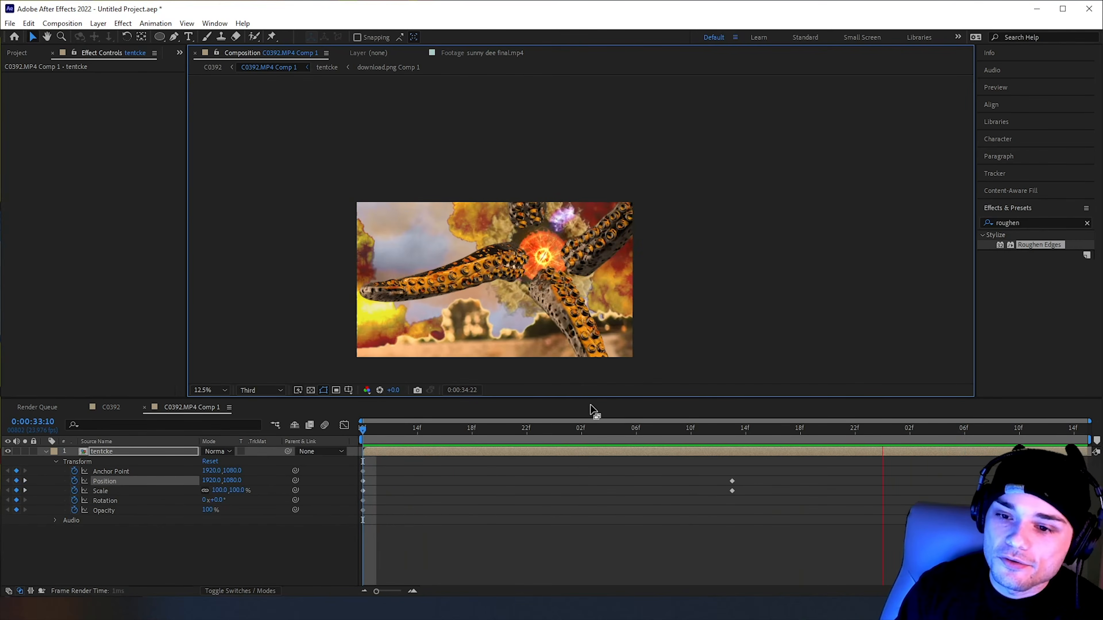
key(space)
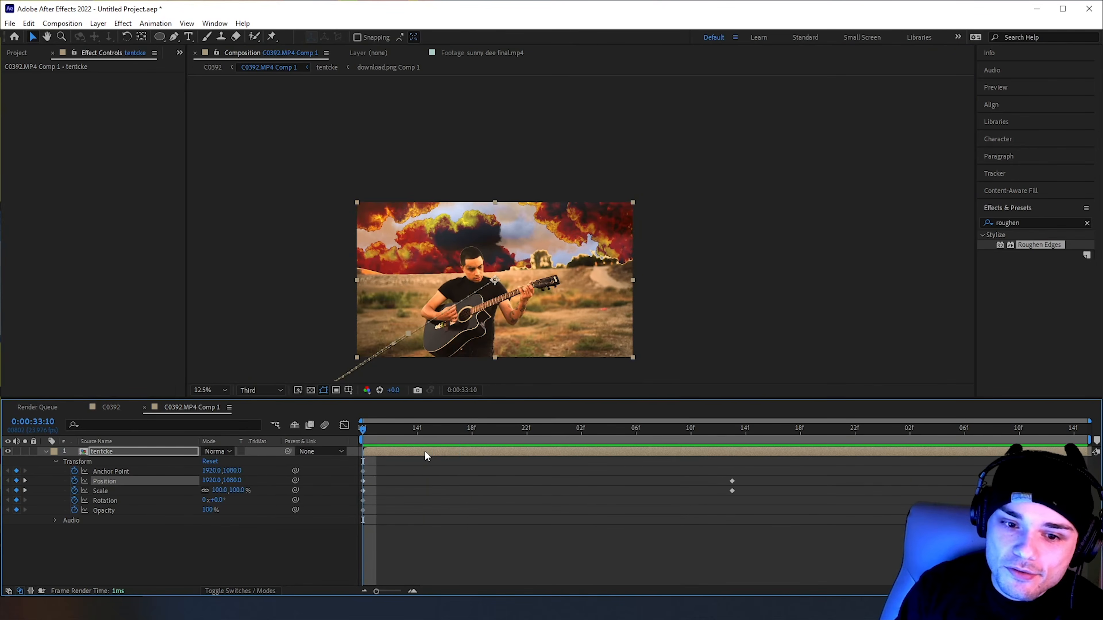
double_click(424, 450)
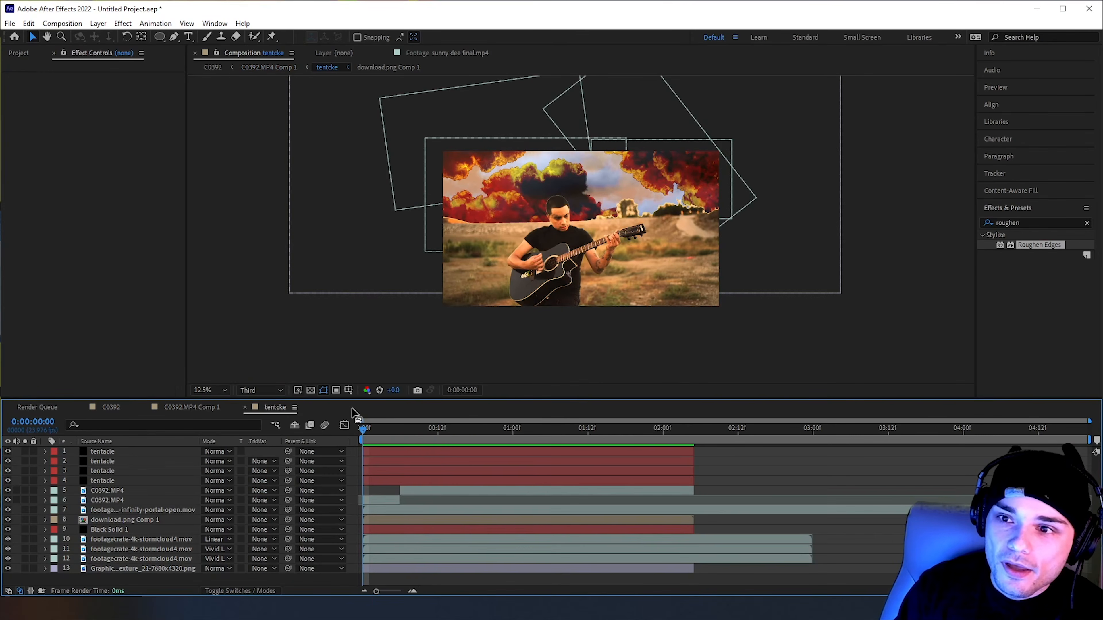
drag(445, 433, 557, 432)
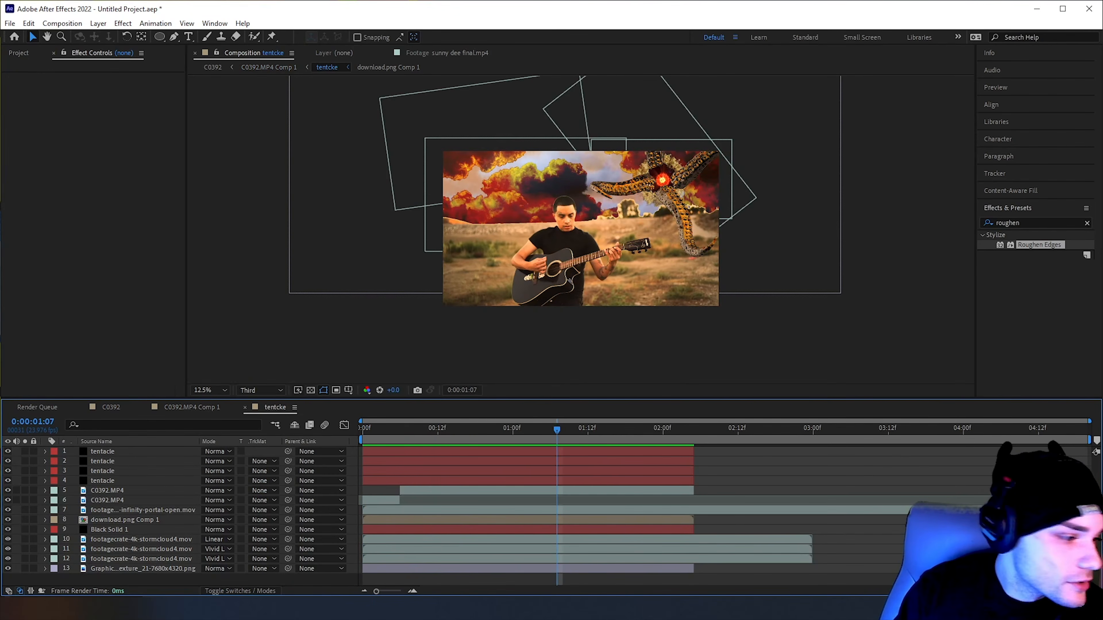
Switch to the browser, search FootageCrate for "bird" and download the HD 1920x1080 Birds Fly By clip as footagecrate-birds-fly-by
key(alt+Tab)
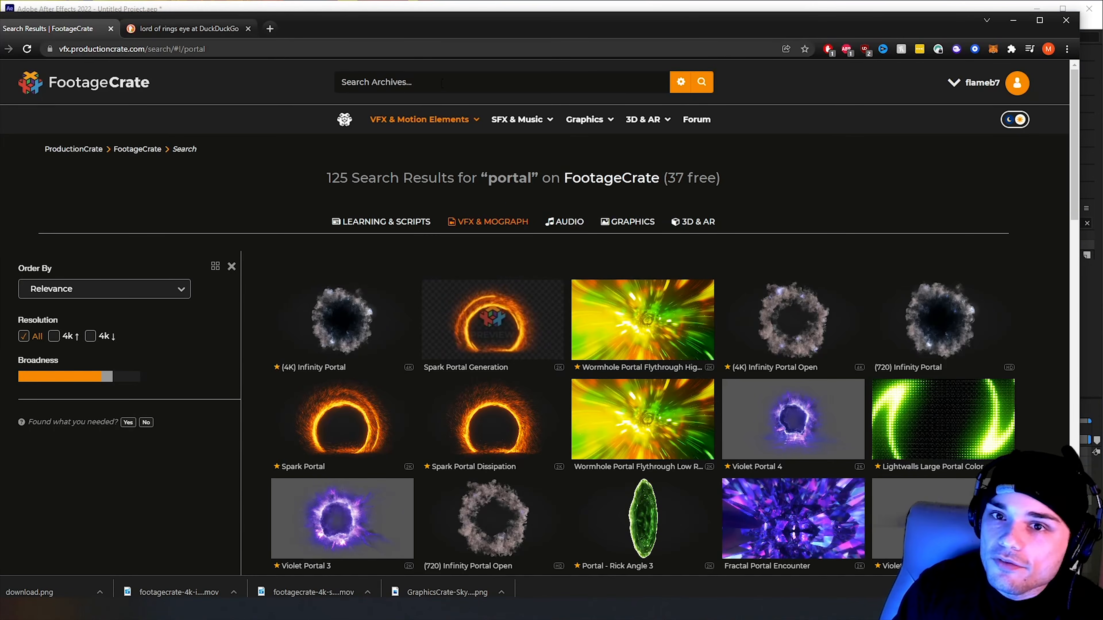
text(brids)
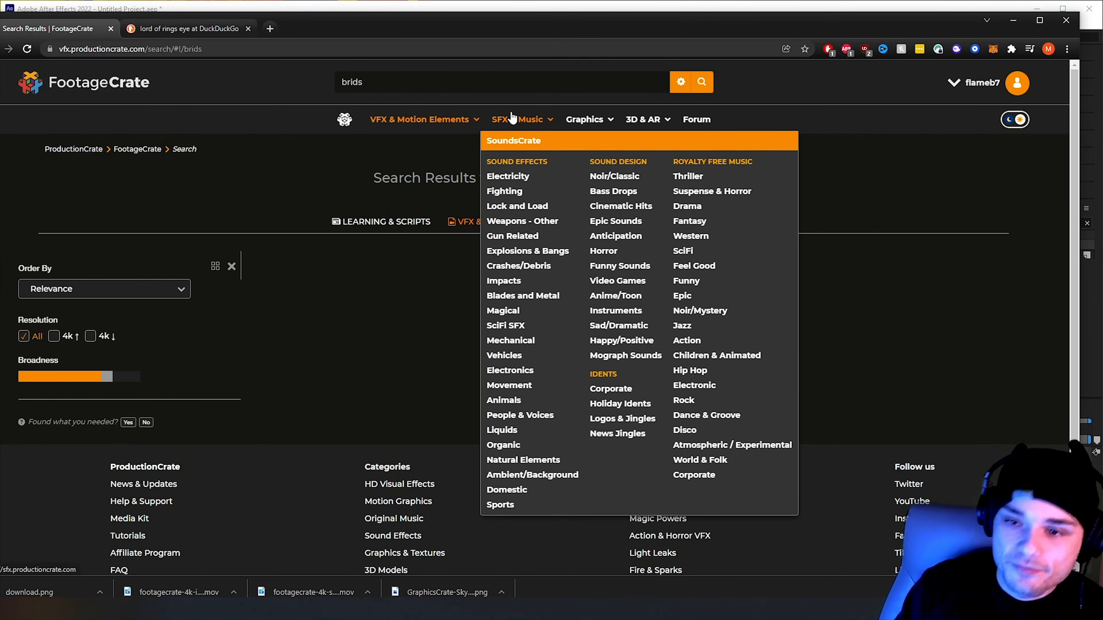
click(642, 321)
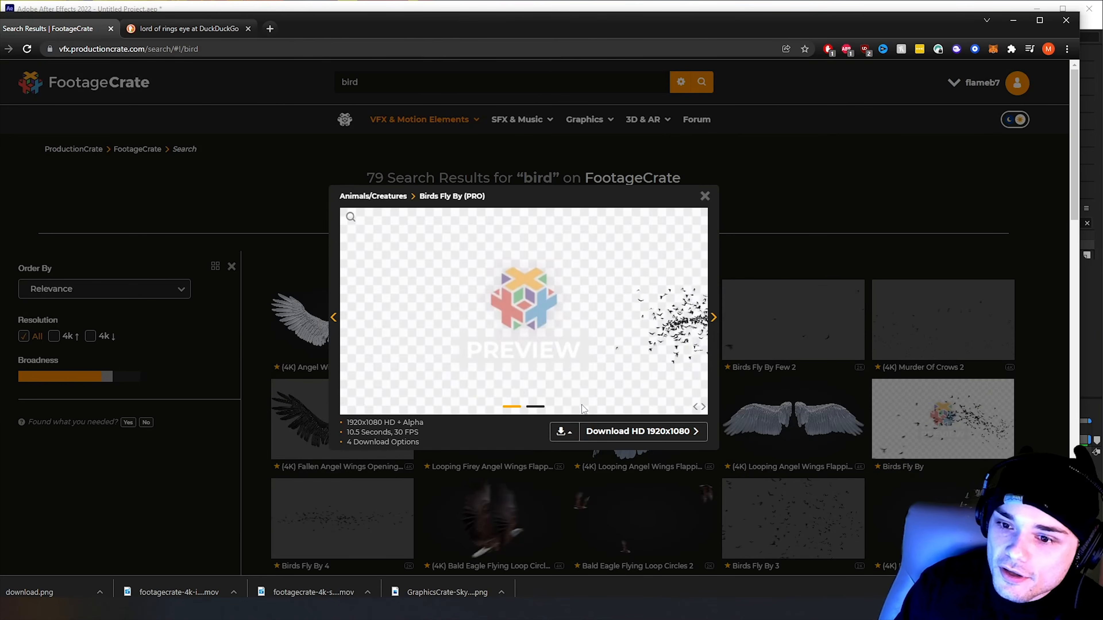
click(578, 432)
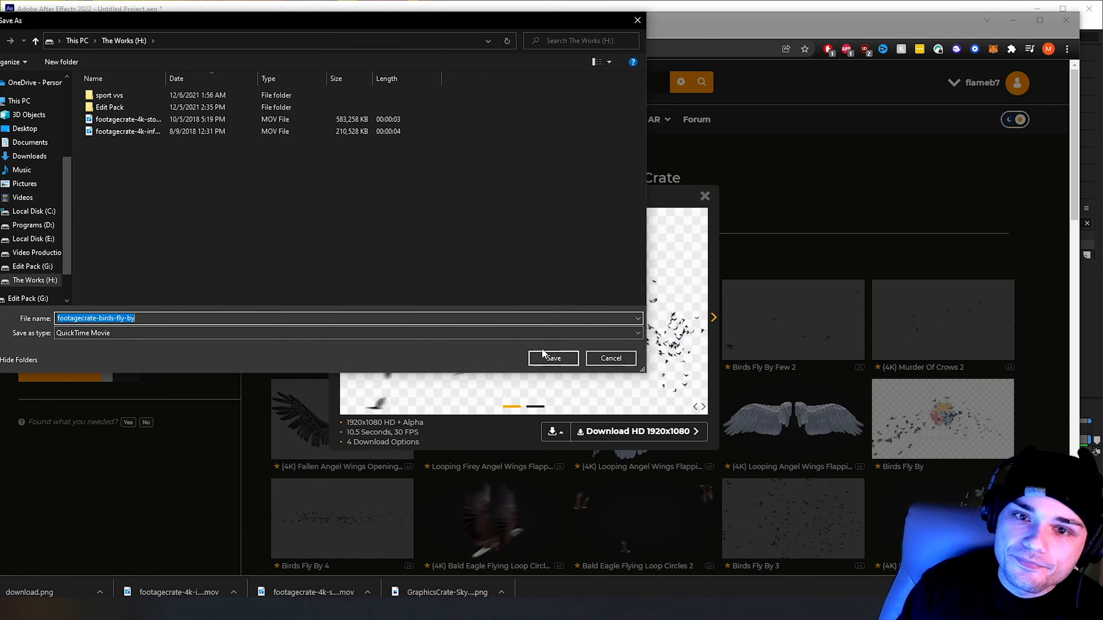
click(551, 356)
click(704, 195)
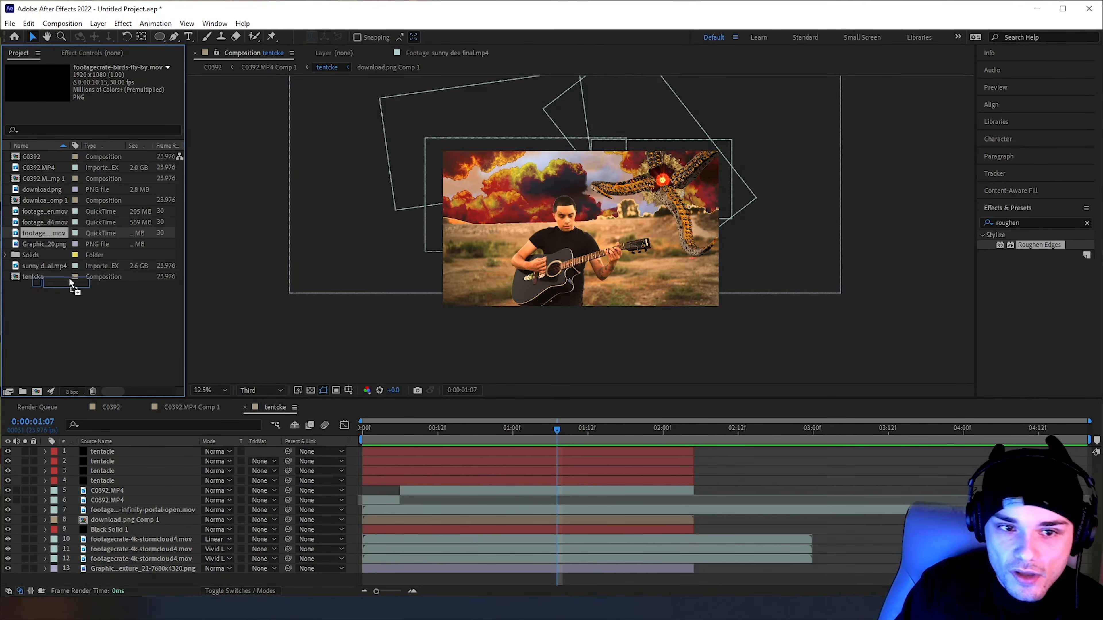
Add footagecrate-birds-fly-by.mov to the tentcke composition in After Effects, directly beneath the infinity portal layer
drag(69, 278, 57, 509)
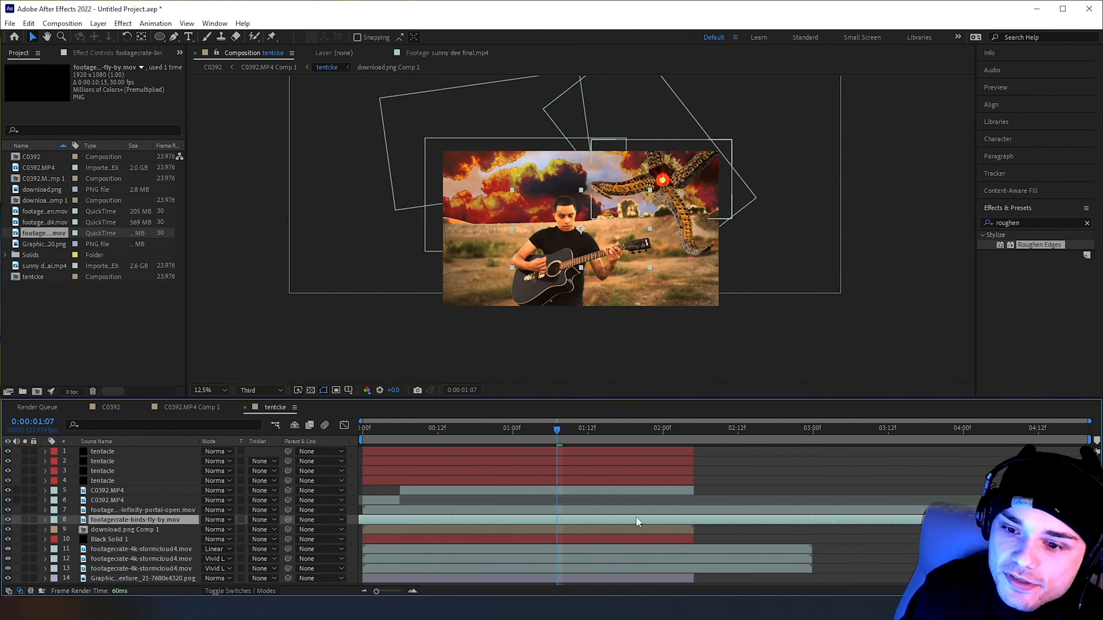
Move the birds layer up into the sky beside the portal and check its flight in the tentcke composition
drag(543, 516, 929, 517)
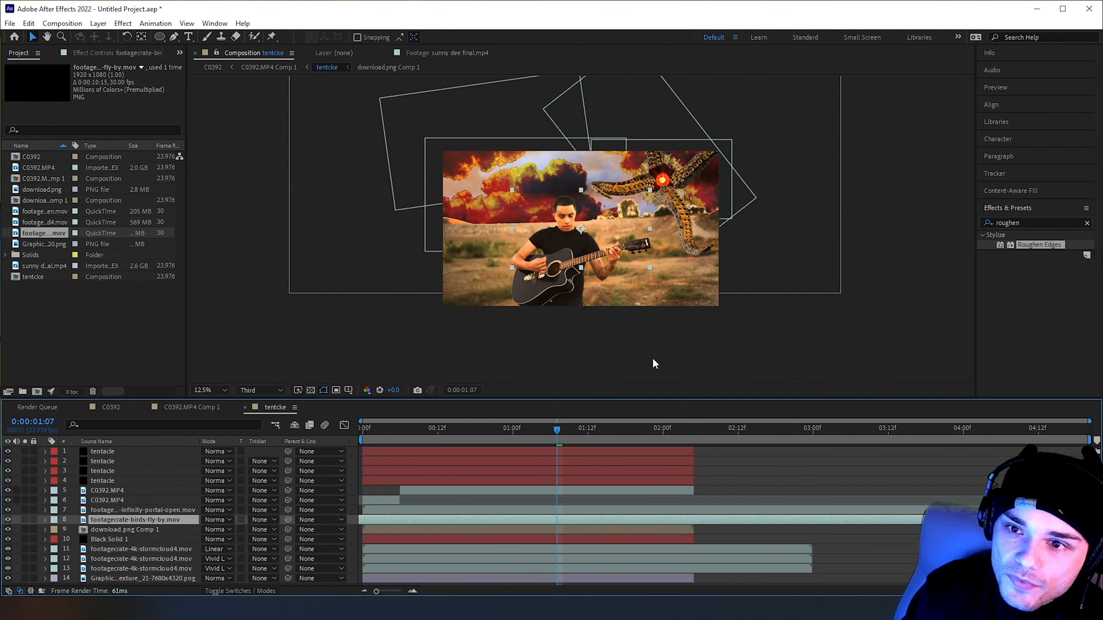
key(period)
drag(619, 162, 672, 92)
drag(556, 438, 444, 440)
drag(520, 448, 602, 460)
drag(643, 281, 623, 333)
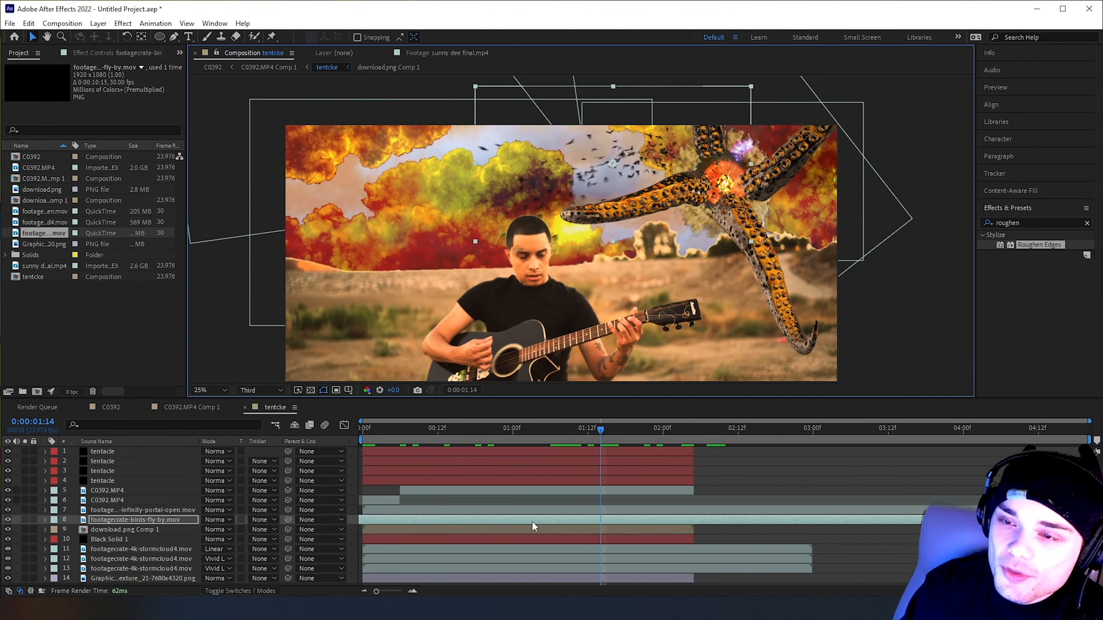
Review the birds clip on its own in the layer view and within the opening frames of tentcke
drag(429, 436, 370, 434)
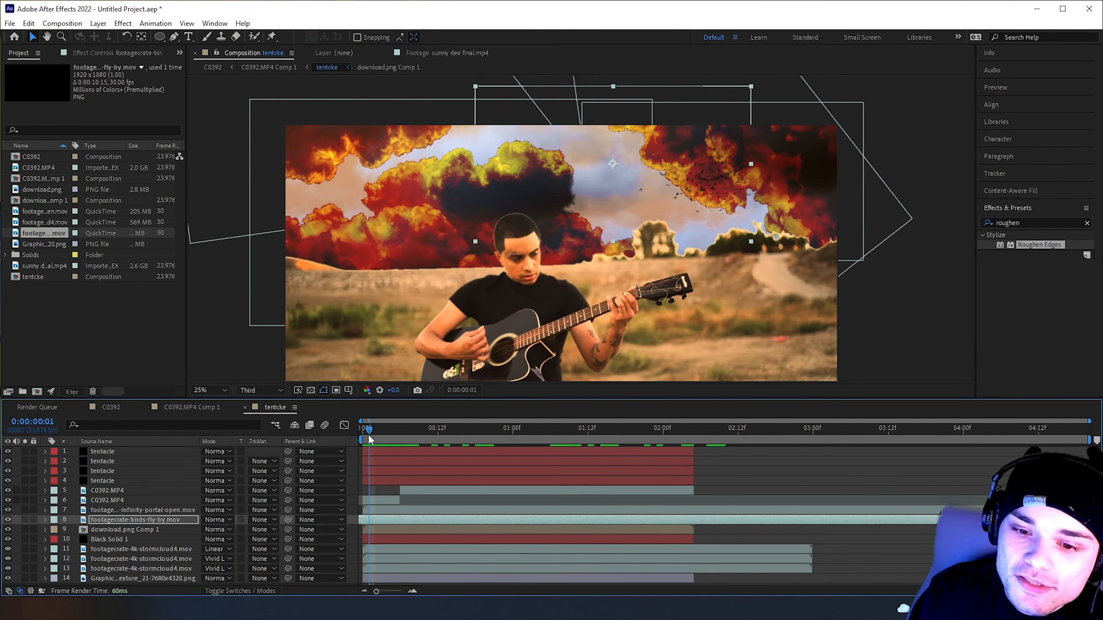
double_click(124, 520)
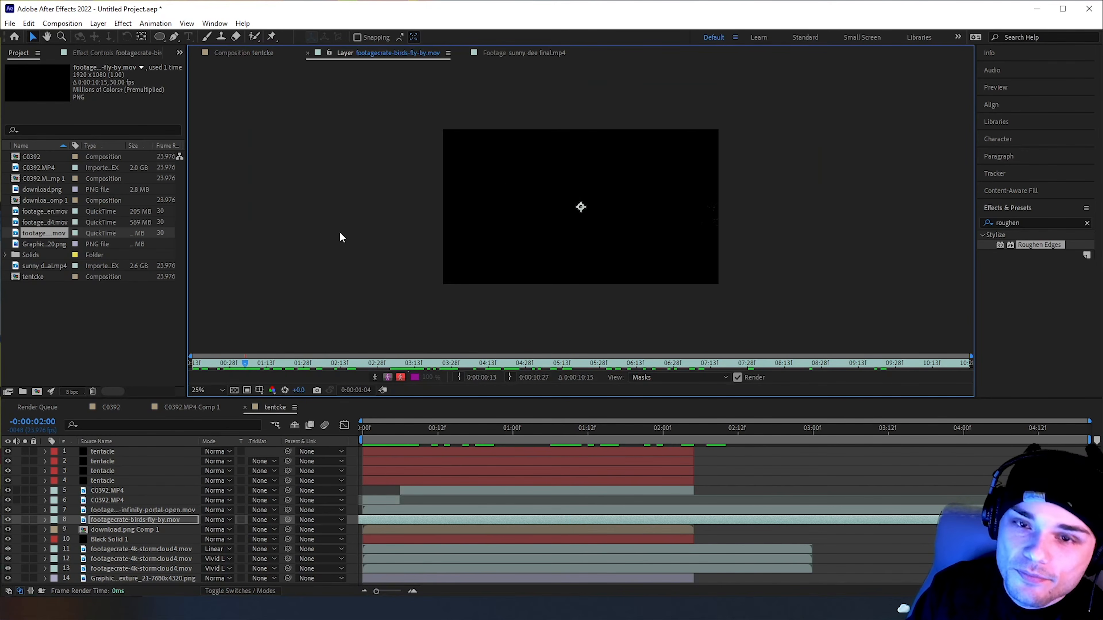
click(229, 52)
drag(387, 430, 433, 436)
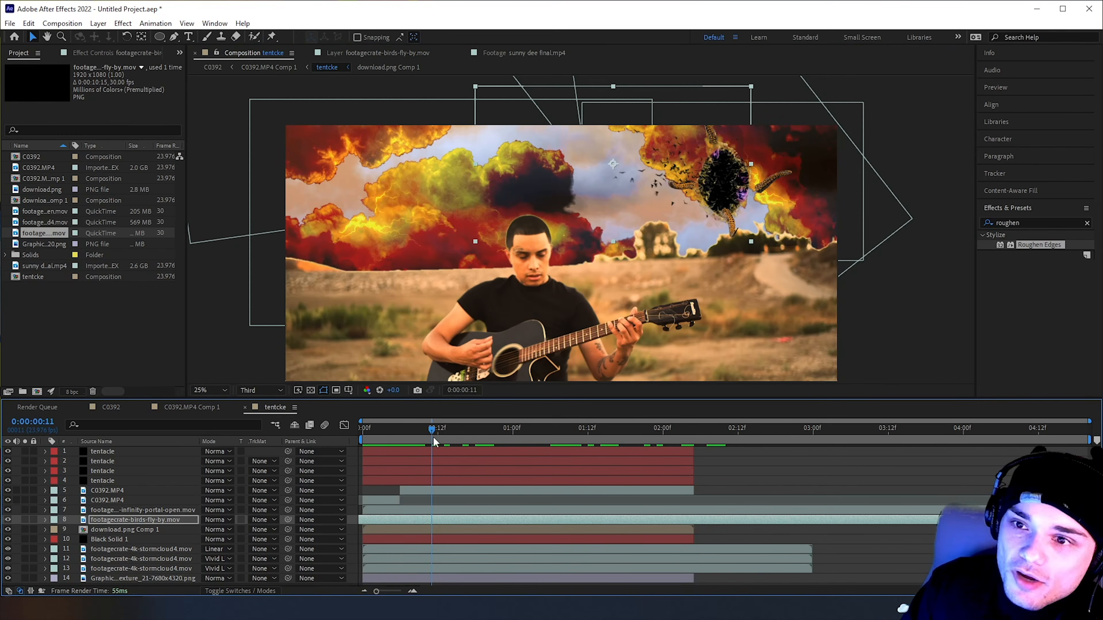
Time-stretch the birds layer with a Stretch Factor of 50 and check its speed through 0:00:02:01
right_click(678, 517)
mouse_move(776, 251)
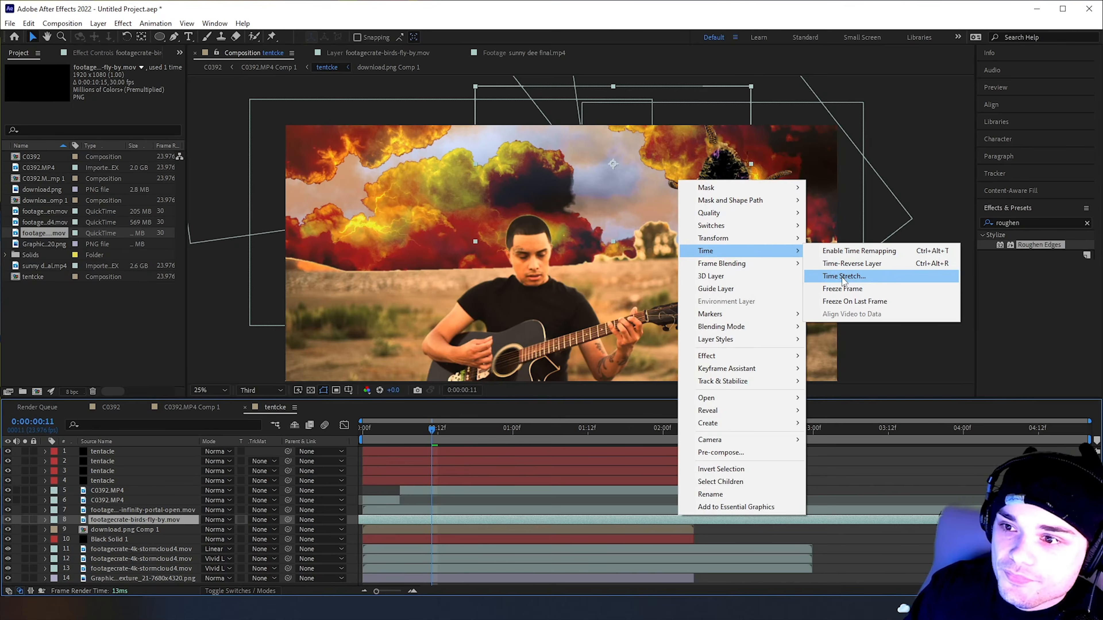
click(842, 278)
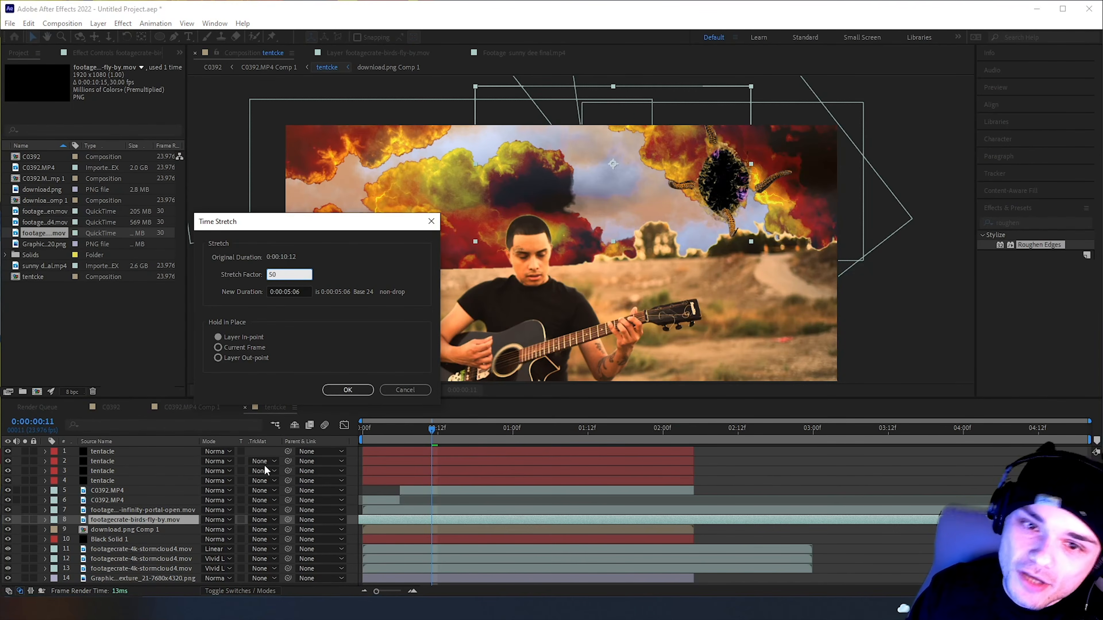
click(352, 391)
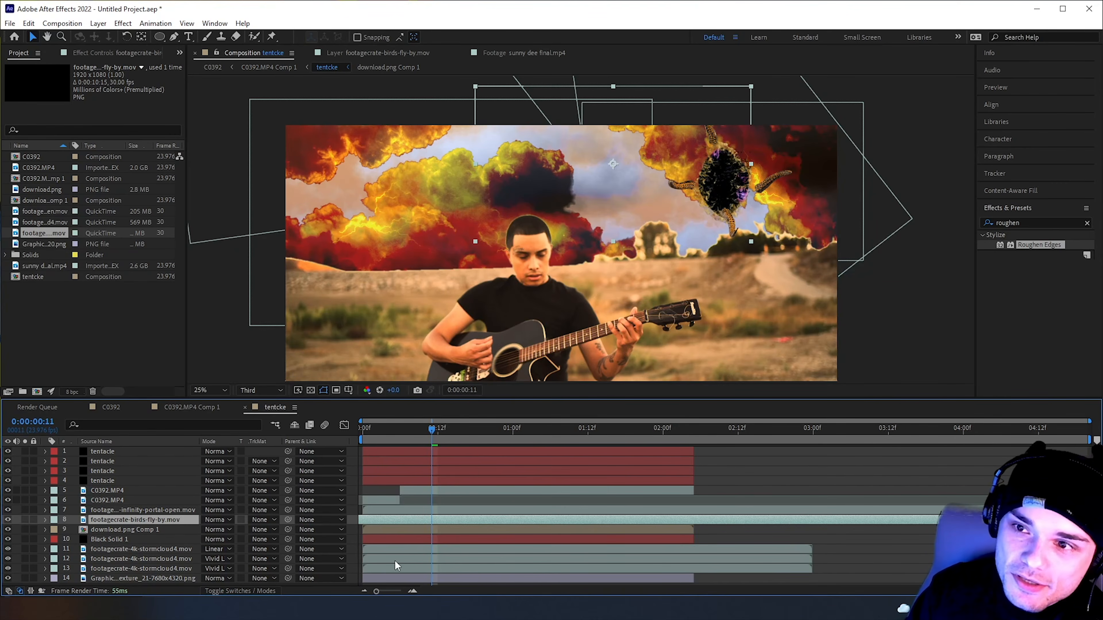
drag(432, 429, 670, 435)
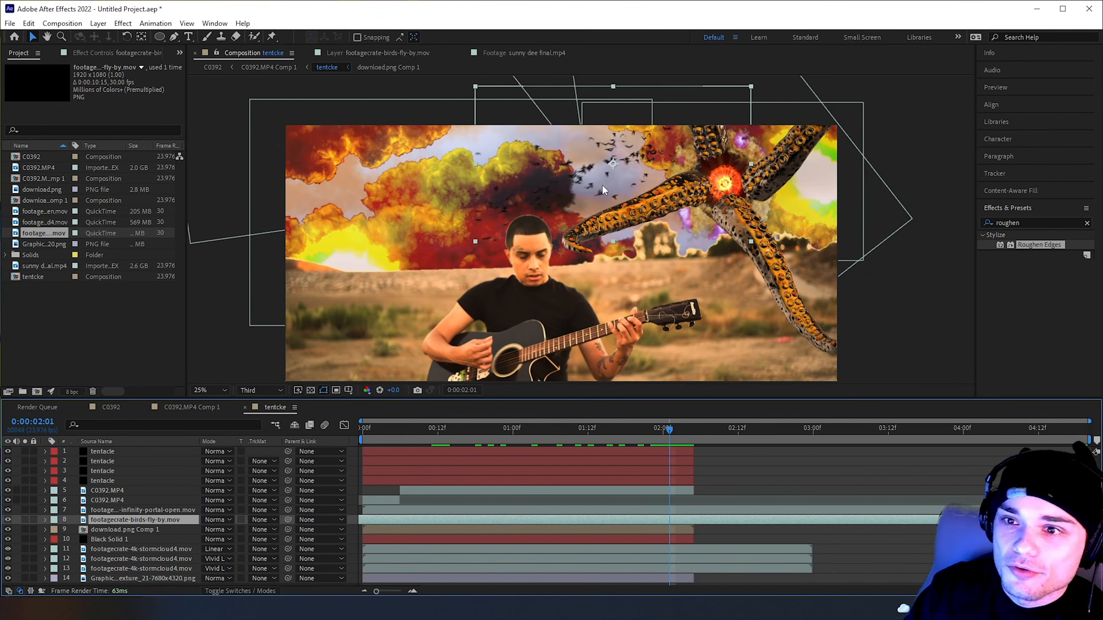
Scale the birds layer to 213% and shift it up and left across the sky, then preview the flock
key(comma)
click(500, 159)
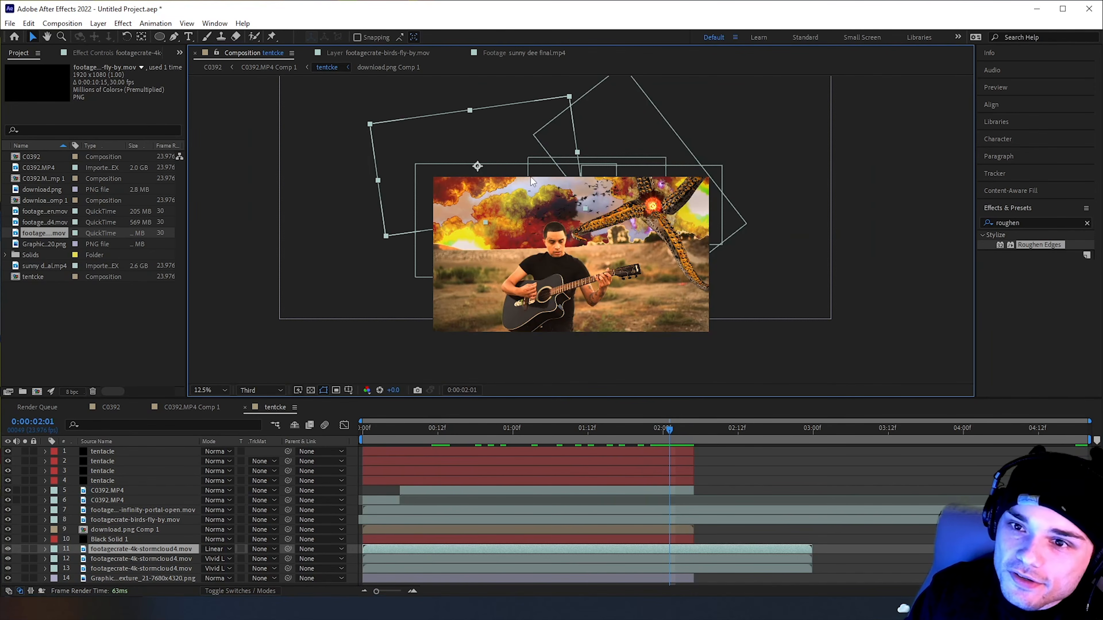
click(512, 569)
click(523, 549)
click(532, 520)
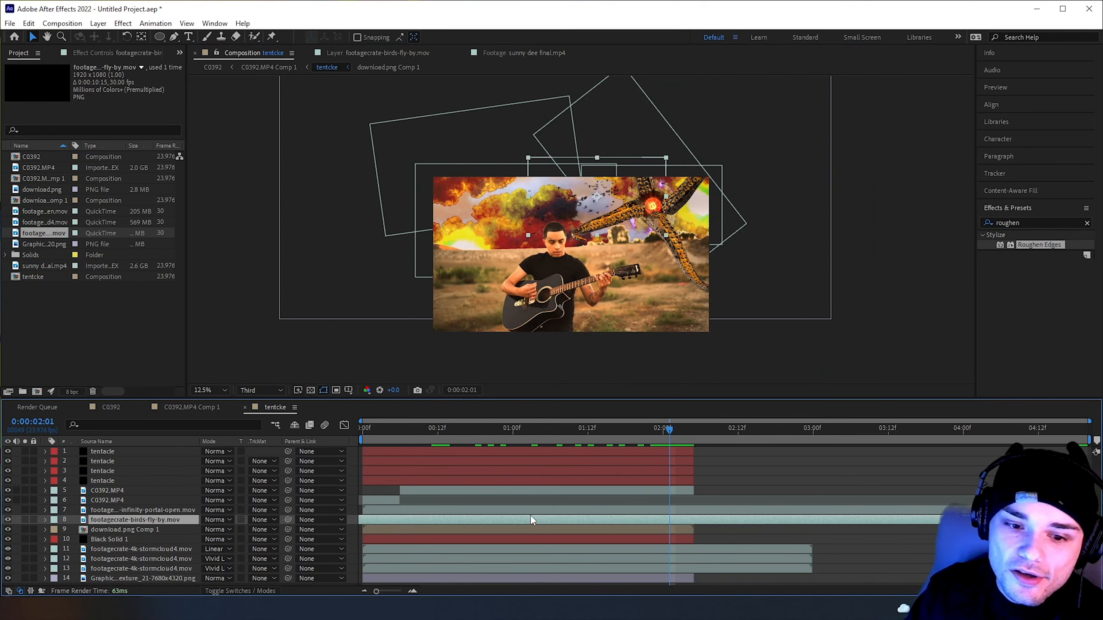
key(s)
drag(217, 530, 480, 224)
drag(460, 150, 442, 122)
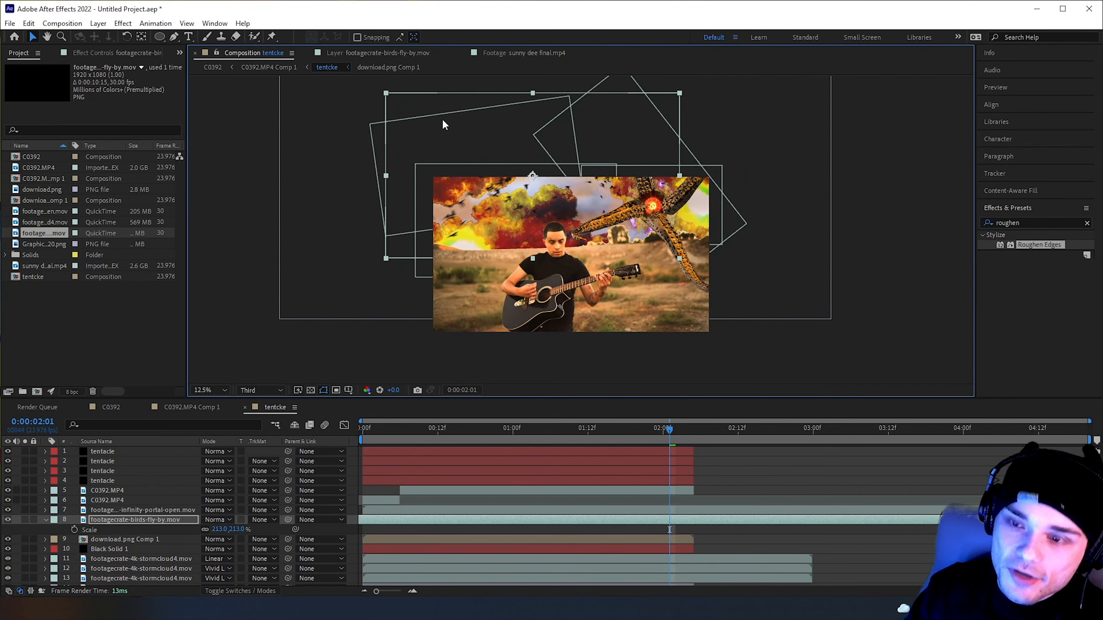
key(space)
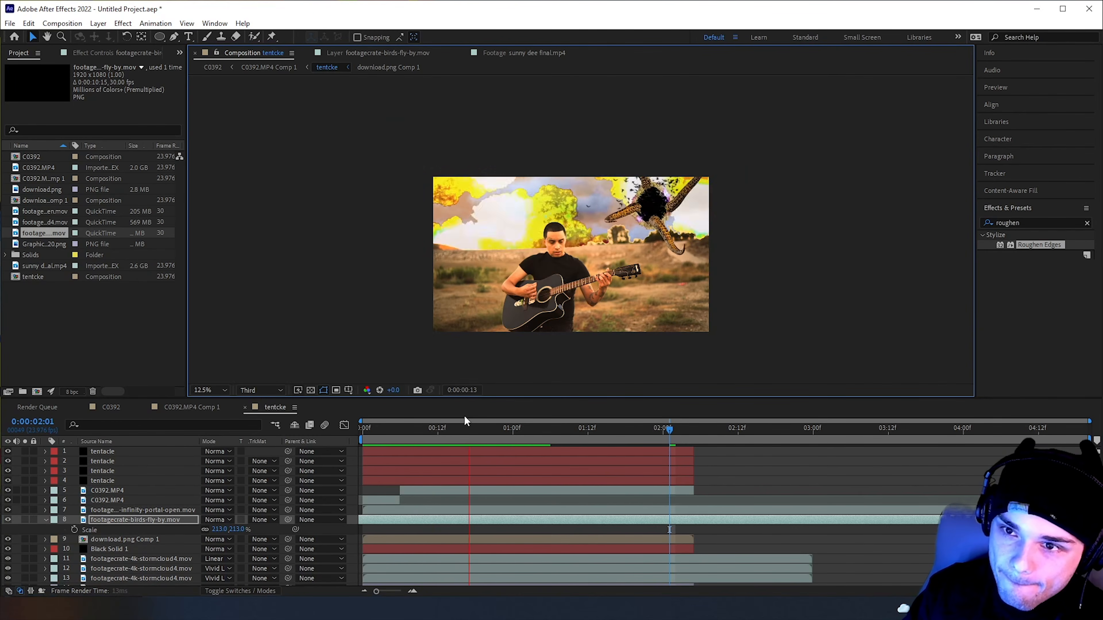
Duplicate the birds layer, rotate the copy to -42°, move it down over the guitarist, and preview both flocks
drag(474, 429, 655, 445)
key(ctrl+d)
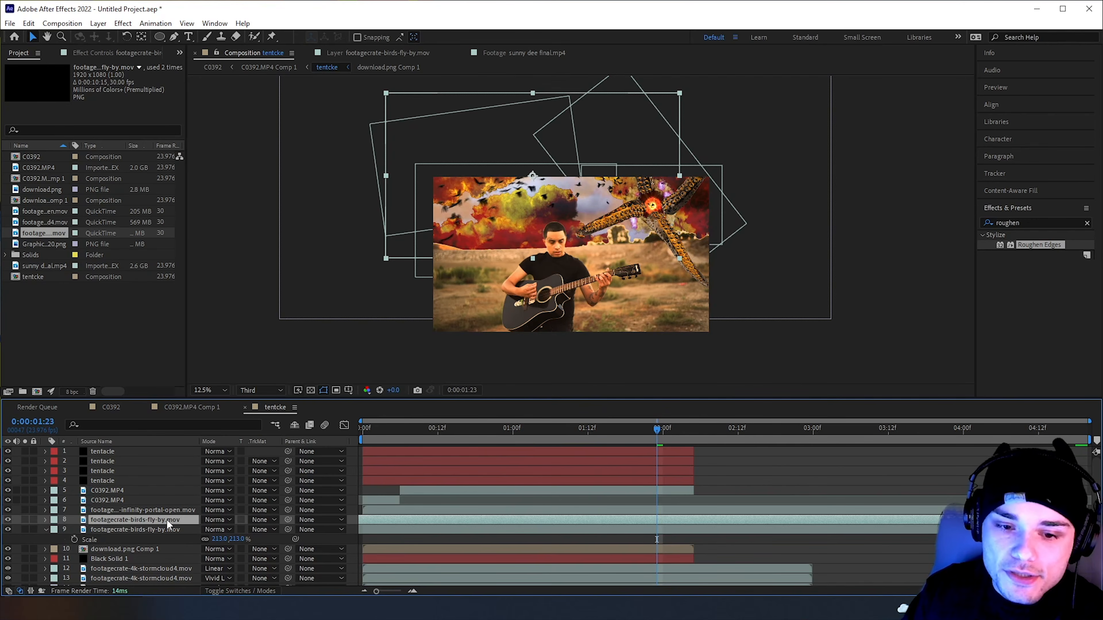
key(r)
drag(220, 529, 202, 530)
drag(428, 207, 438, 292)
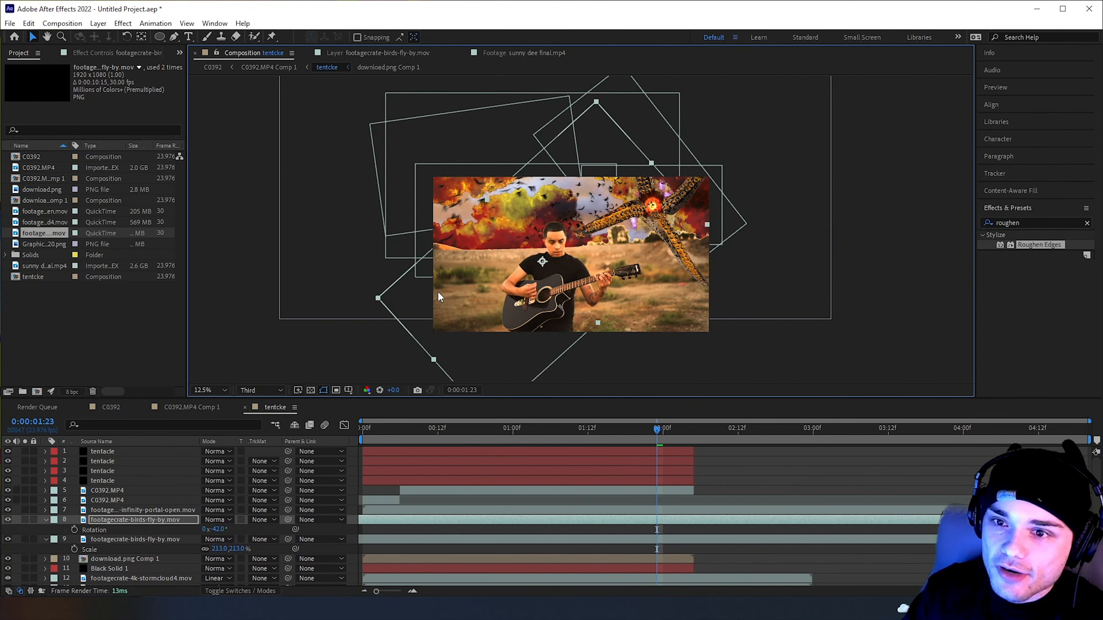
key(space)
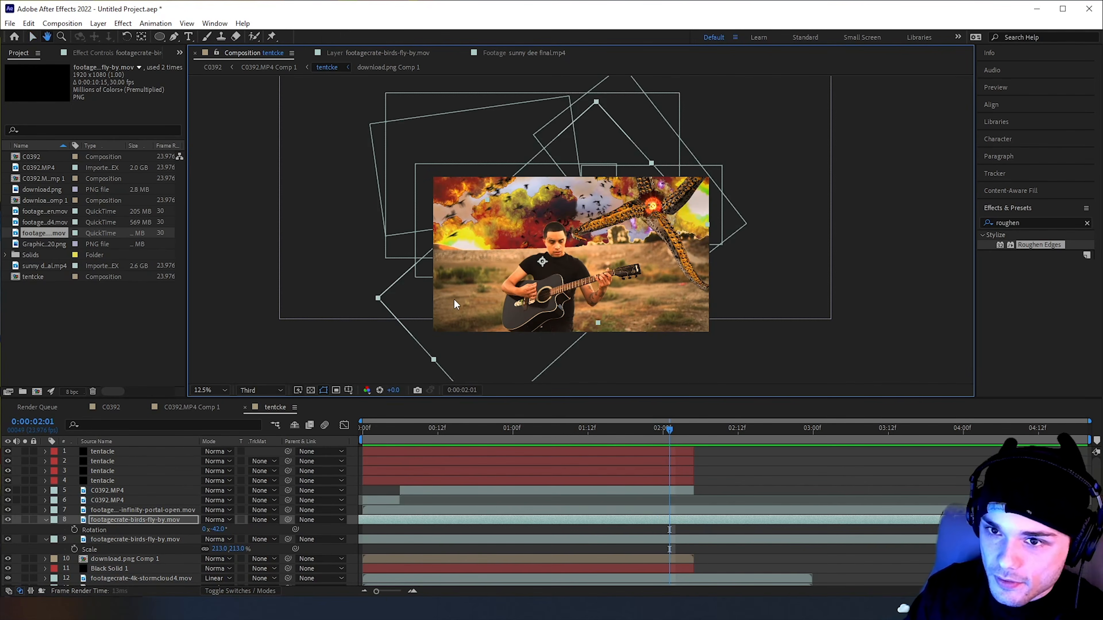
key(space)
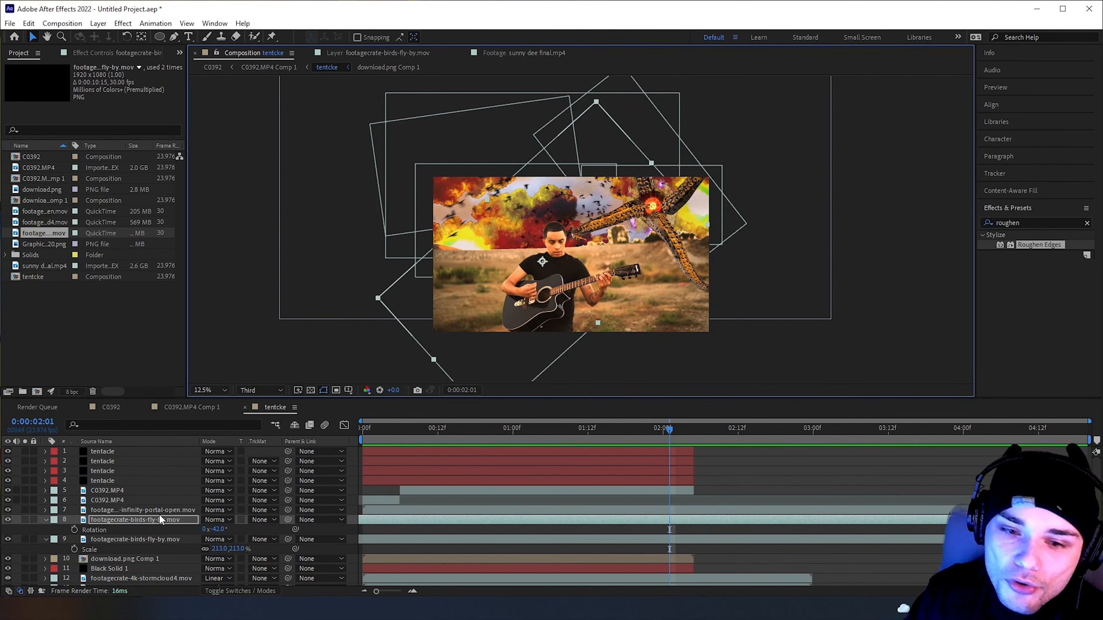
Move the infinity portal layer and both birds layers above the C0392.MP4 layers, and play back the composition
click(459, 492)
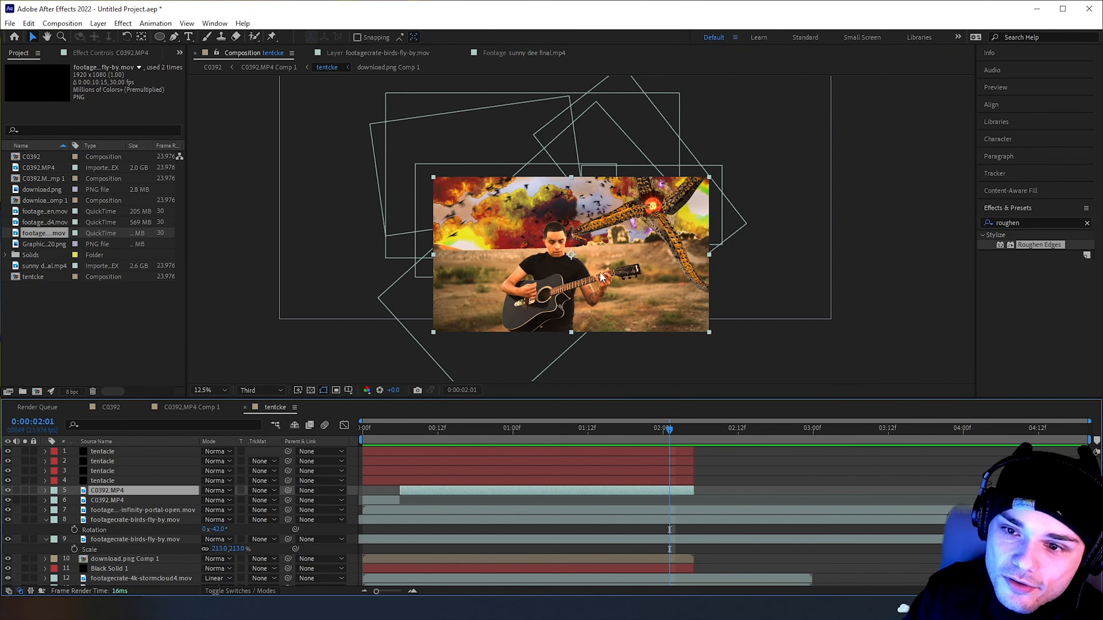
drag(140, 510, 139, 488)
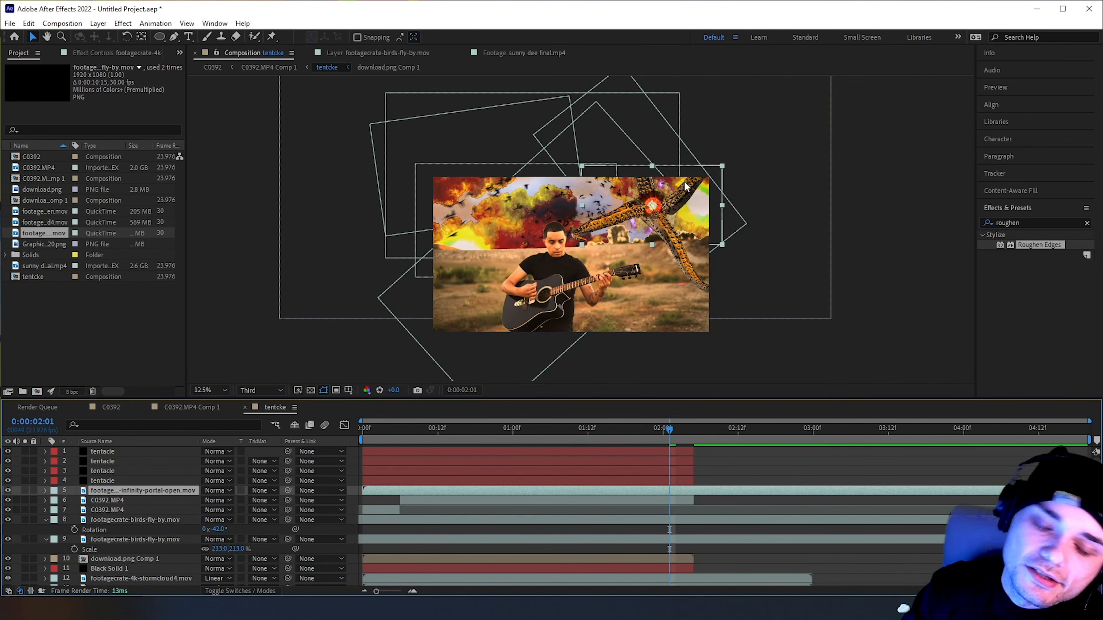
click(122, 520)
mouse_move(123, 520)
mouse_down()
mouse_move(123, 489)
mouse_move(126, 517)
mouse_up()
key(space)
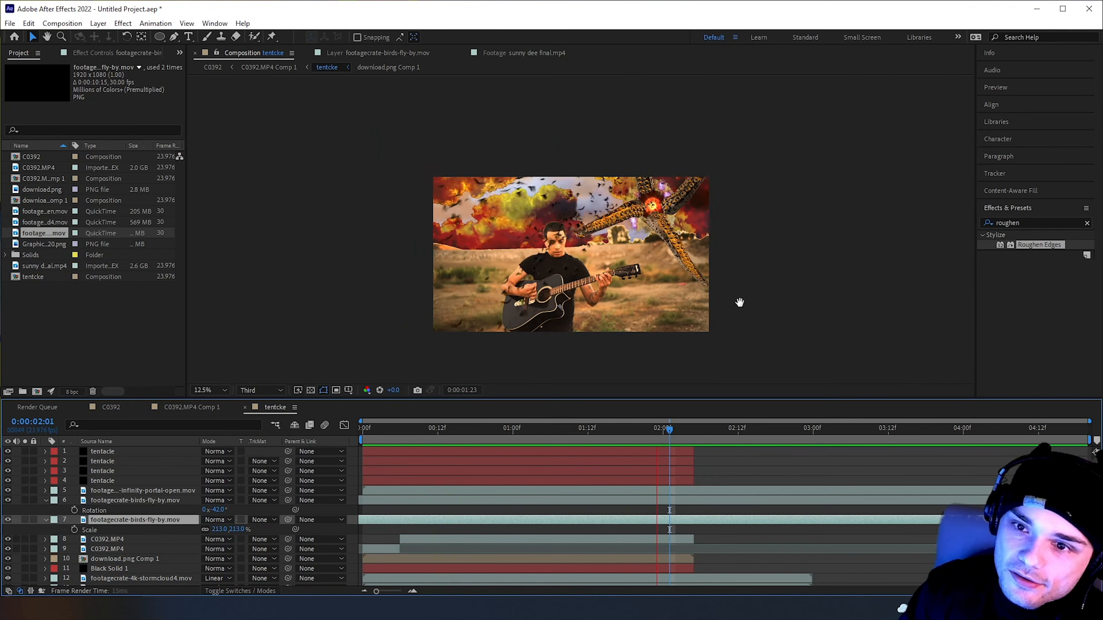
key(space)
Duplicate the rotated birds layer, set the copy's rotation to -104°, shift it down and right, and preview it
click(525, 500)
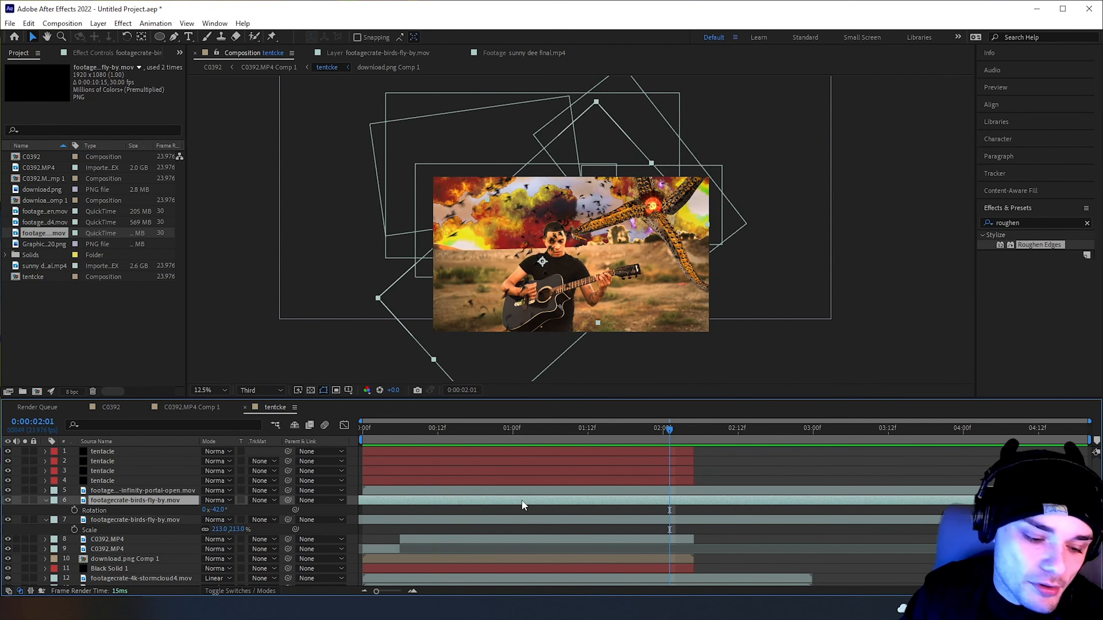
key(ctrl+d)
drag(217, 510, 180, 511)
drag(540, 184, 652, 222)
key(space)
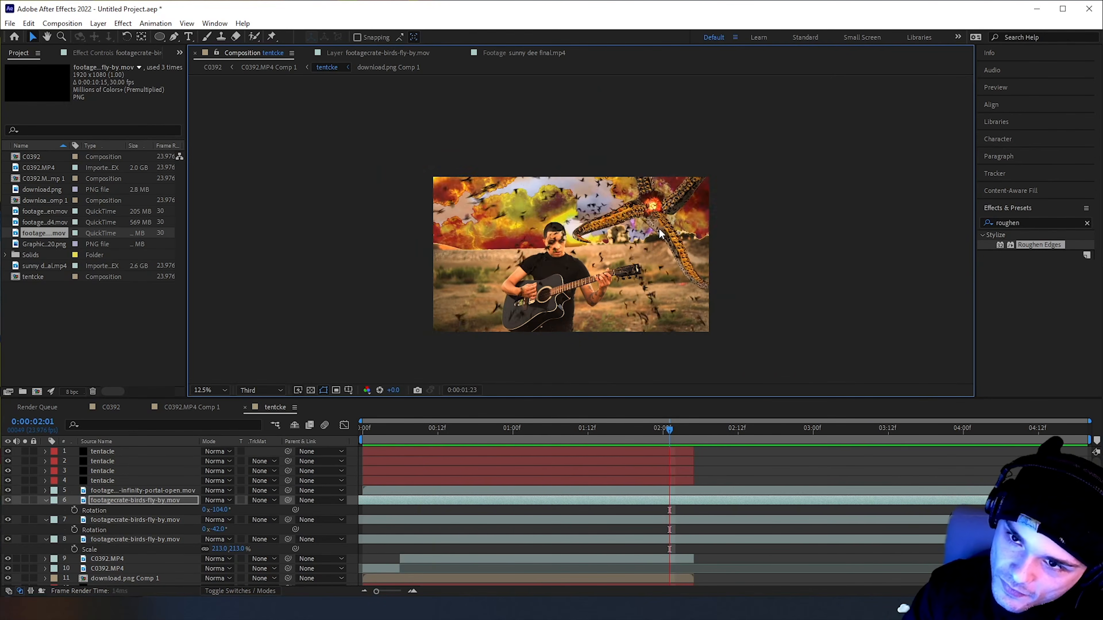
key(space)
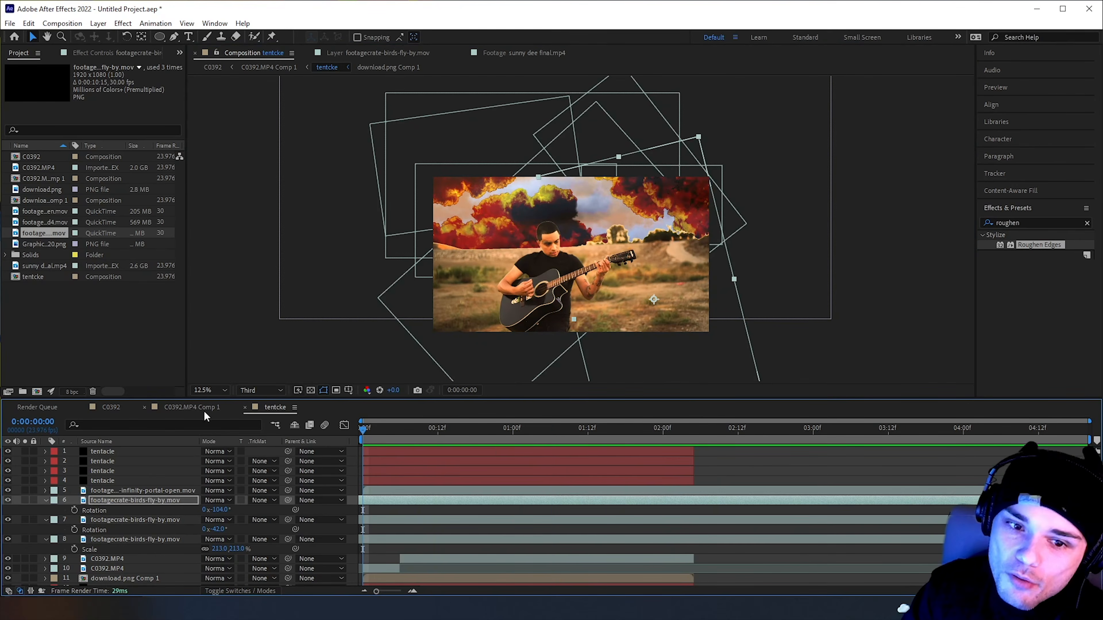
Play back C0392.MP4 Comp 1 to check the birds during the zoom
click(202, 408)
key(space)
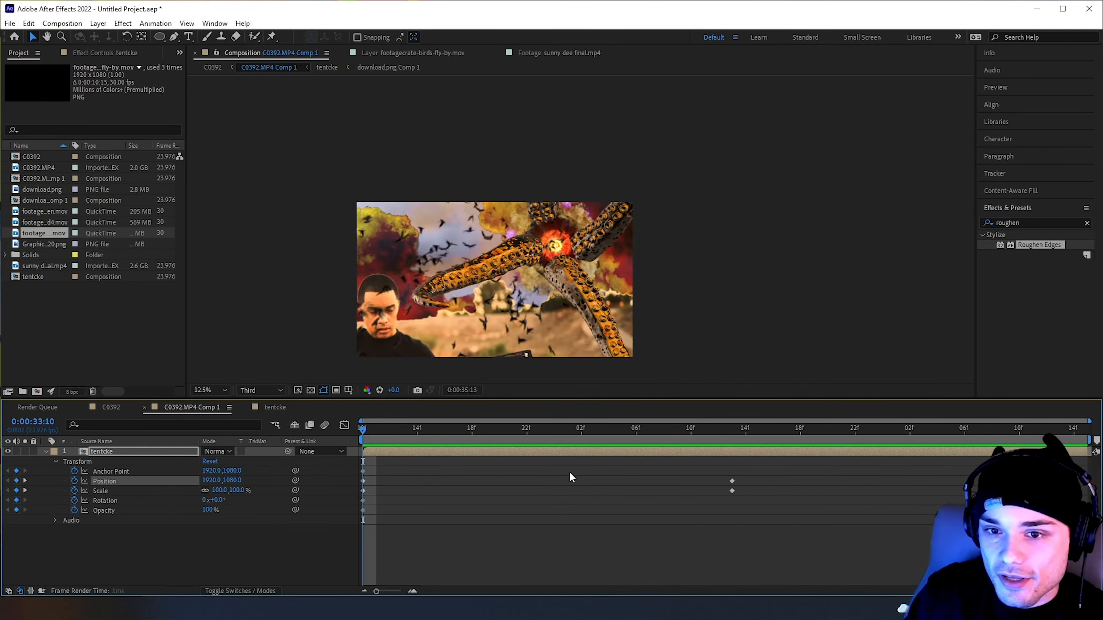
key(space)
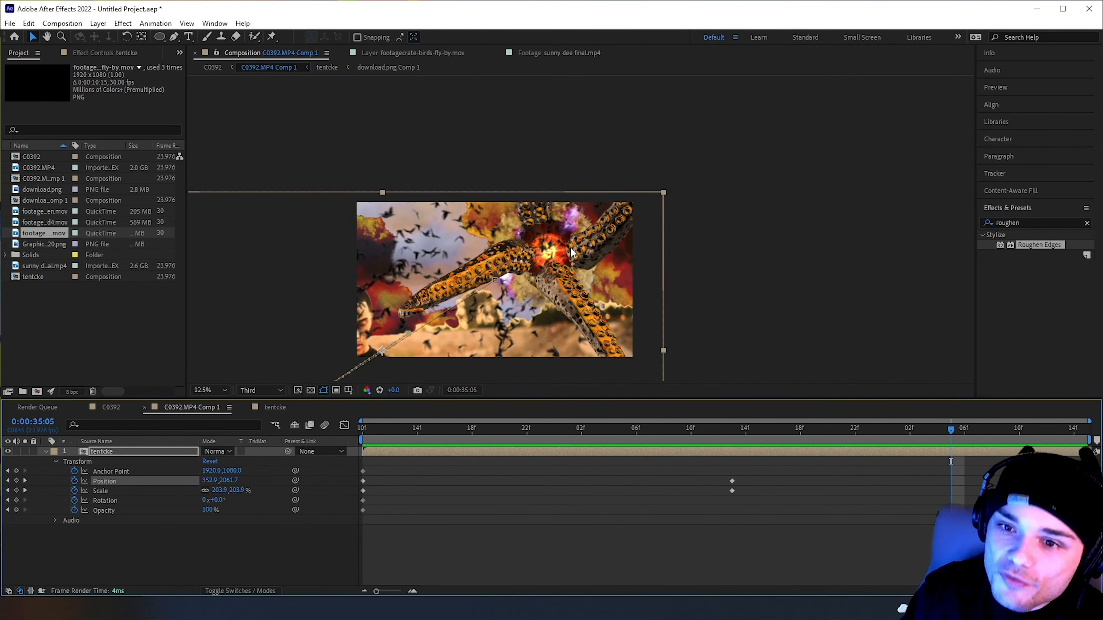
In tentcke, move the -104° birds layer above the tentacle layers, and replay C0392.MP4 Comp 1
double_click(148, 451)
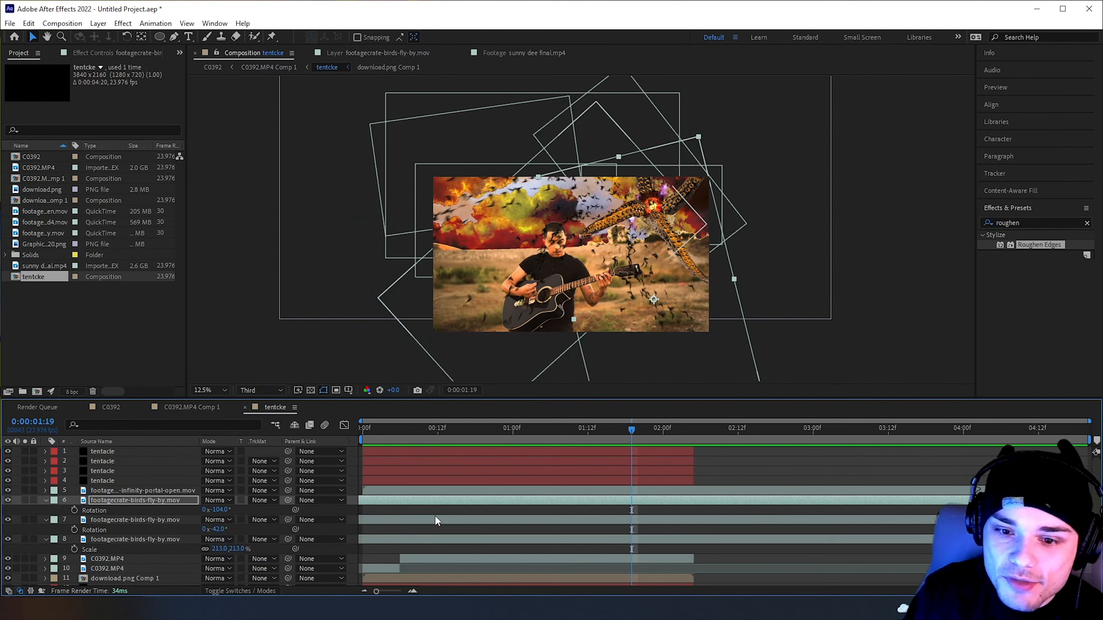
click(141, 501)
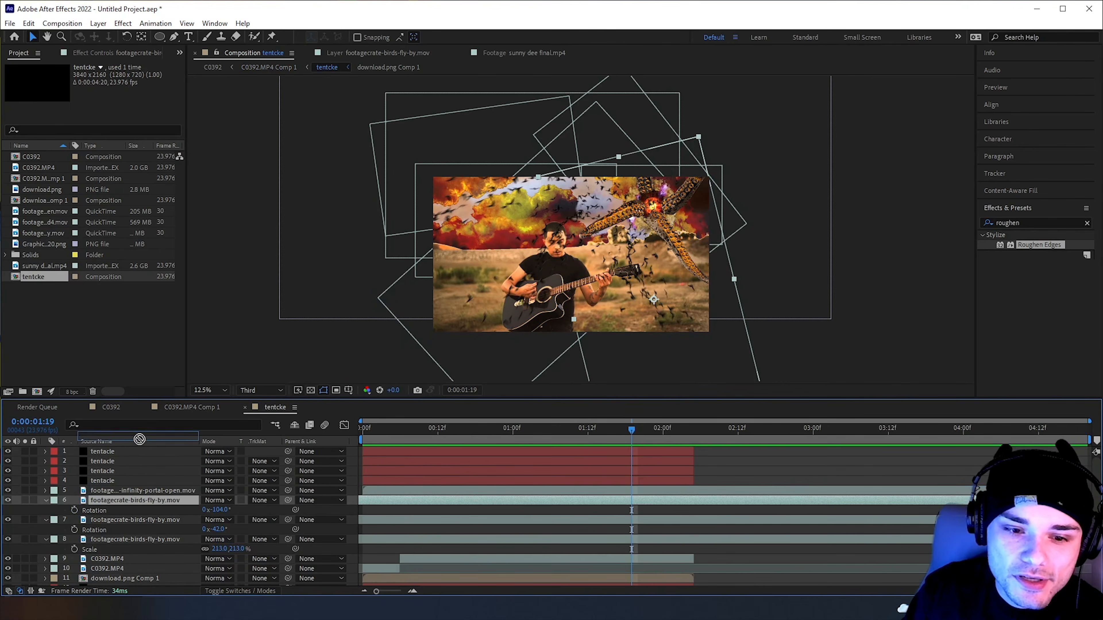
click(195, 411)
key(space)
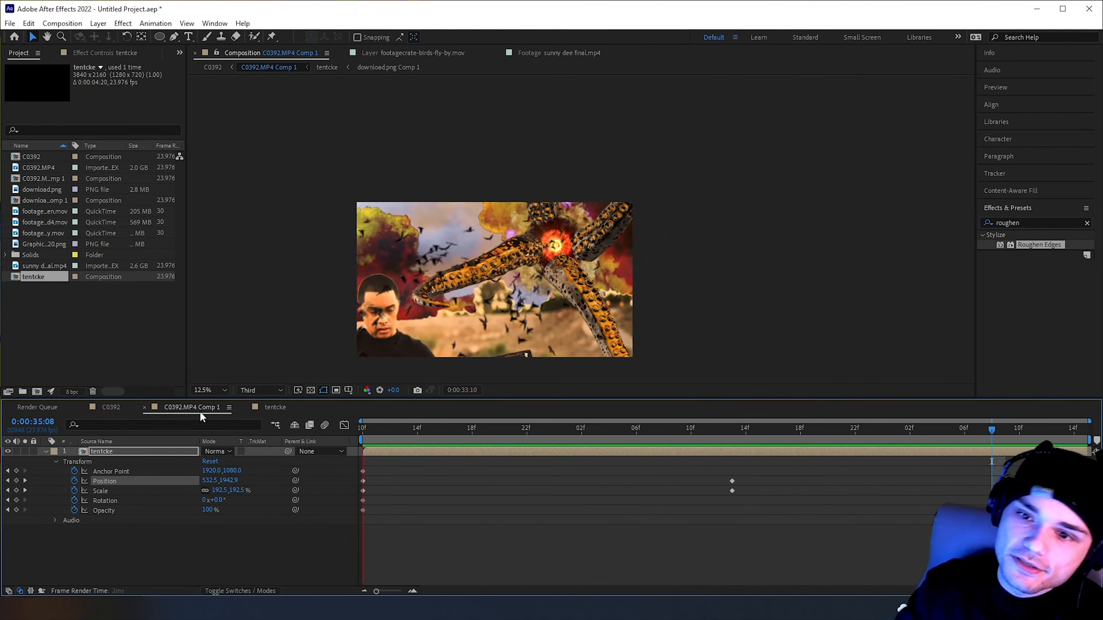
At 0:00:33:10, add an expression to tentcke's Position, with wiggle(10,10) on the line below transform.position
click(363, 439)
drag(336, 433, 343, 493)
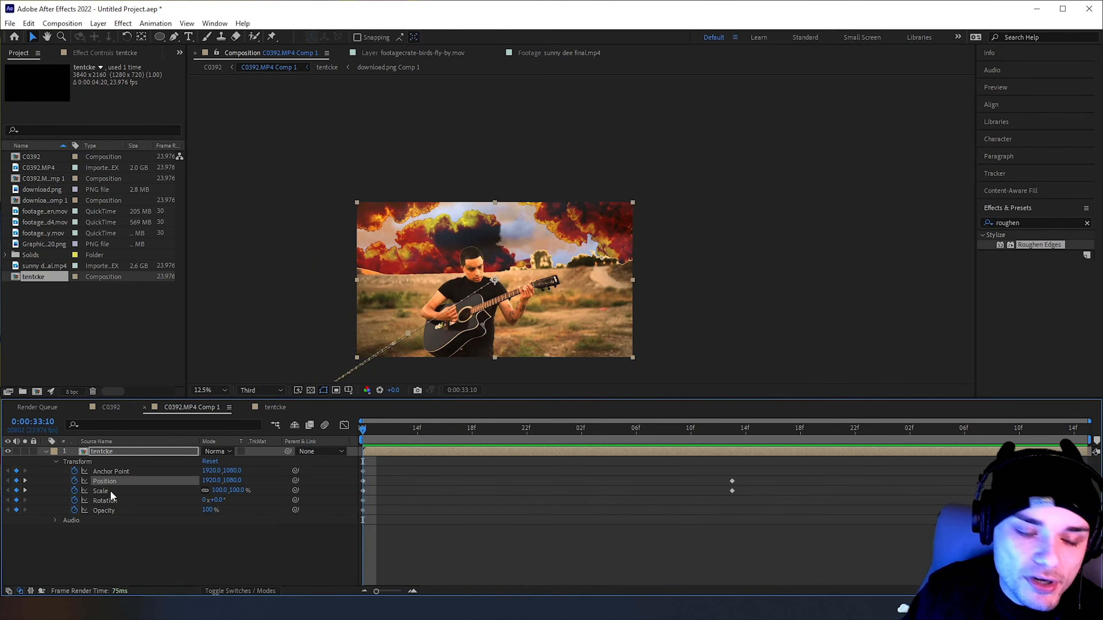
alt+click(74, 482)
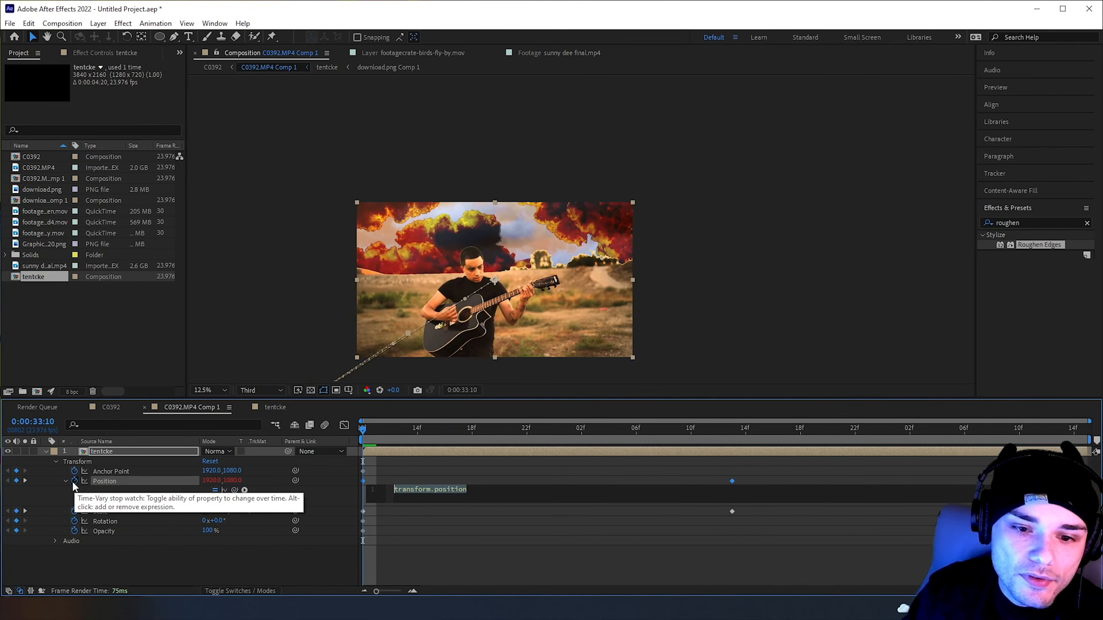
click(468, 491)
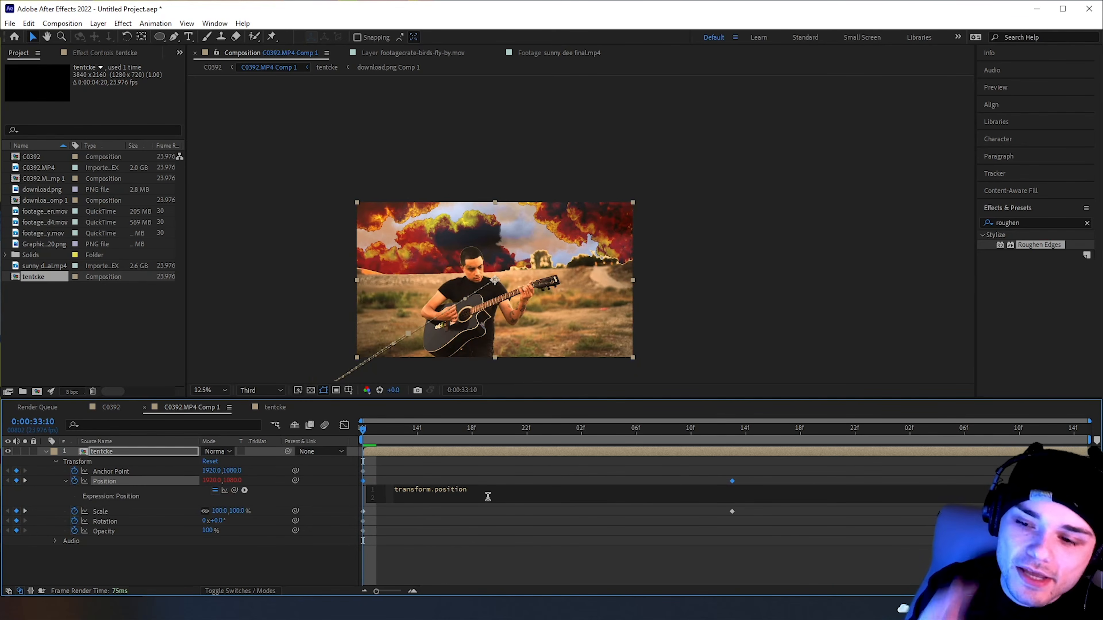
text(wi)
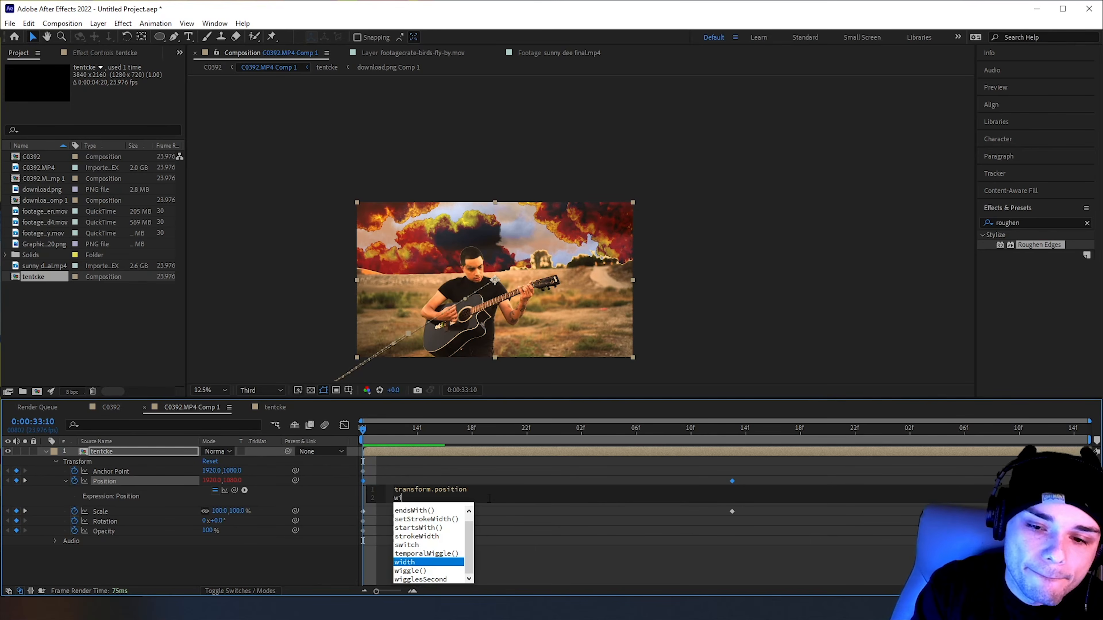
text(ggle)
key(Return)
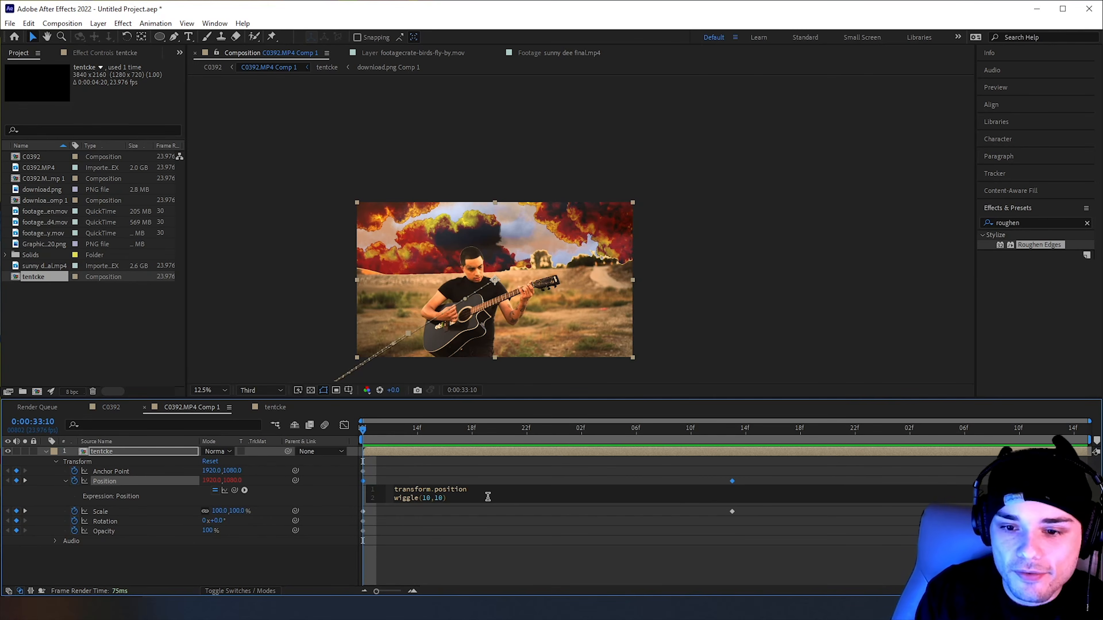
click(236, 575)
Preview the shake, change the wiggle in tentcke's Position expression to wiggle(50,50), and replay C0392.MP4 Comp 1
key(space)
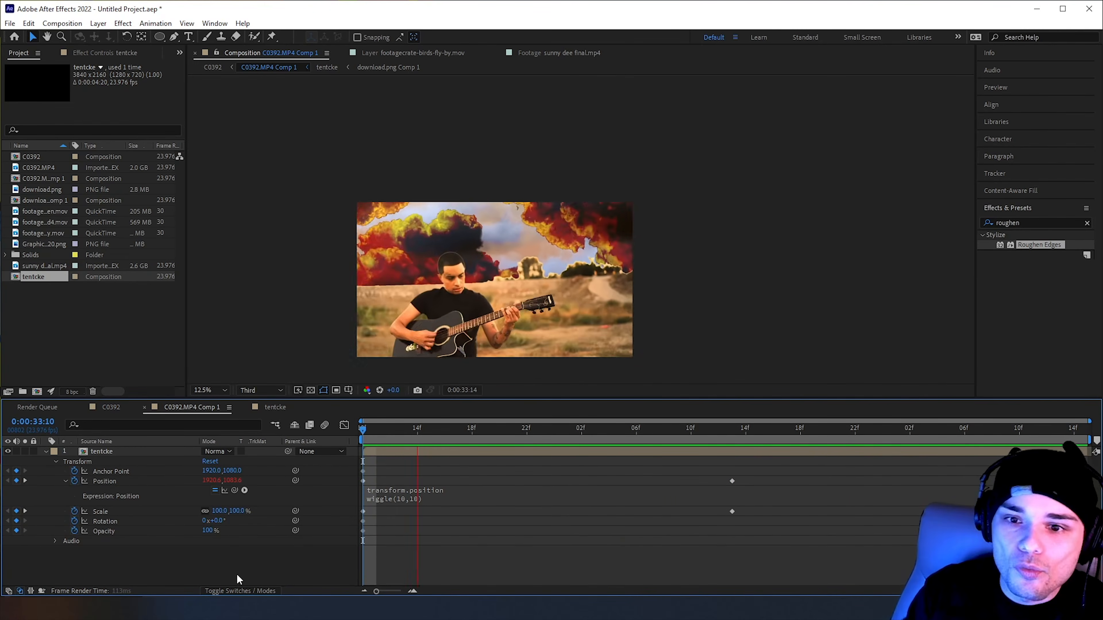
click(425, 500)
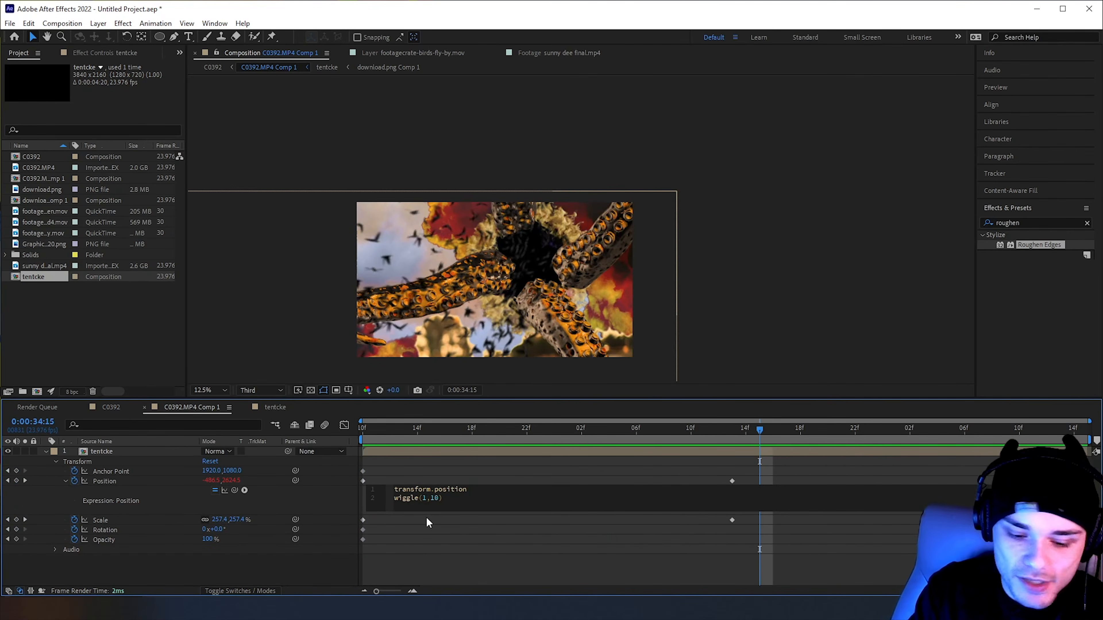
text(50)
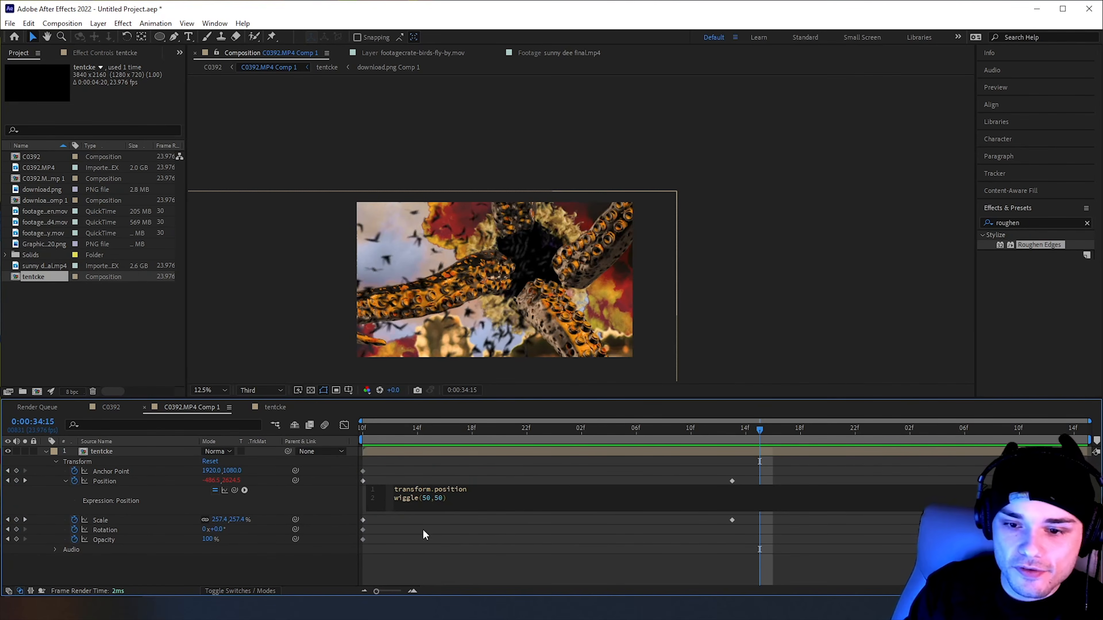
click(295, 565)
key(space)
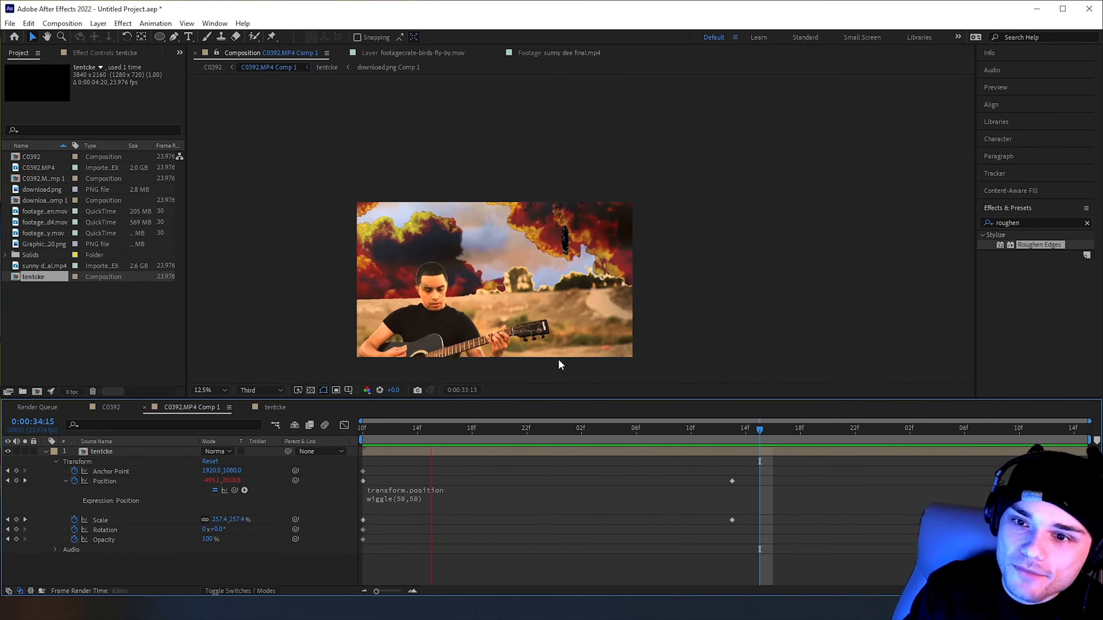
key(Home)
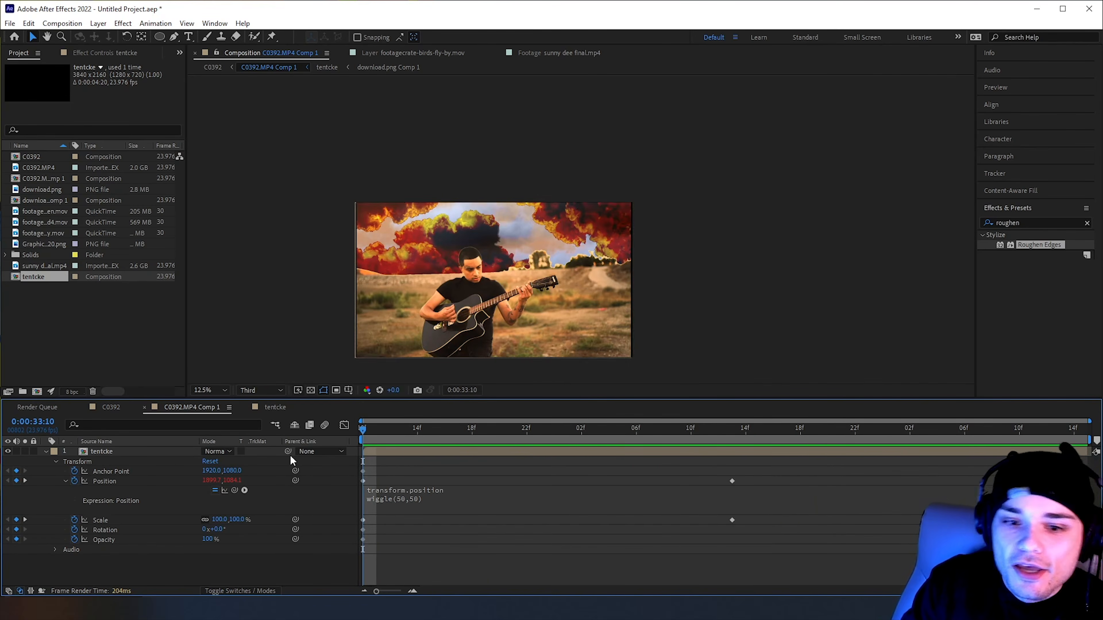
Collapse tentcke's properties, enable motion blur for the layer, and play back C0392.MP4 Comp 1 from 0:00:33:10
click(45, 451)
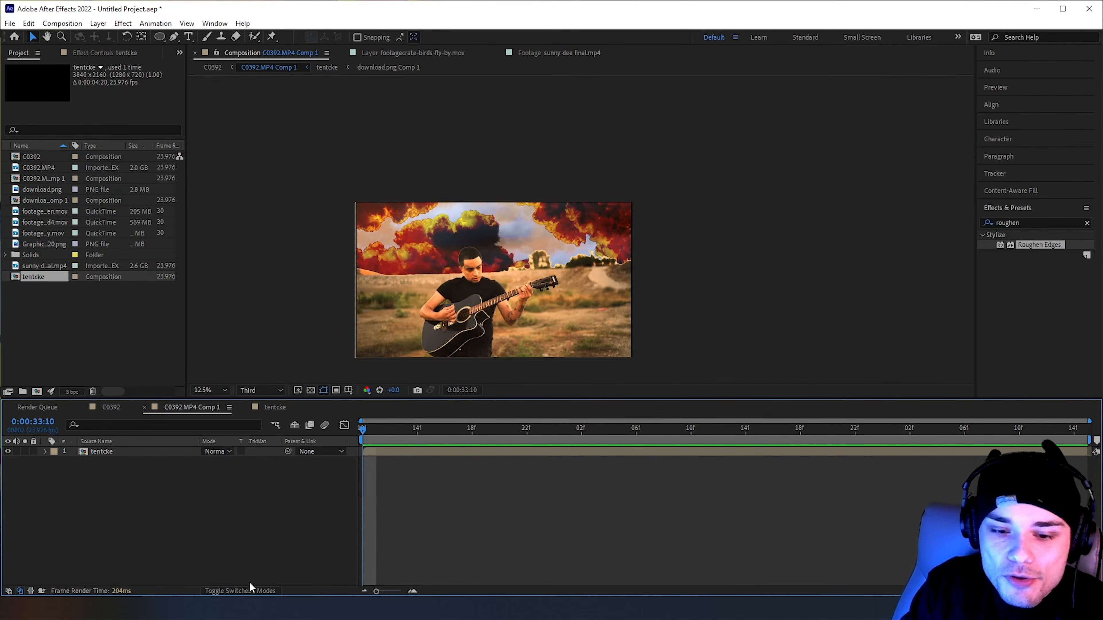
click(240, 592)
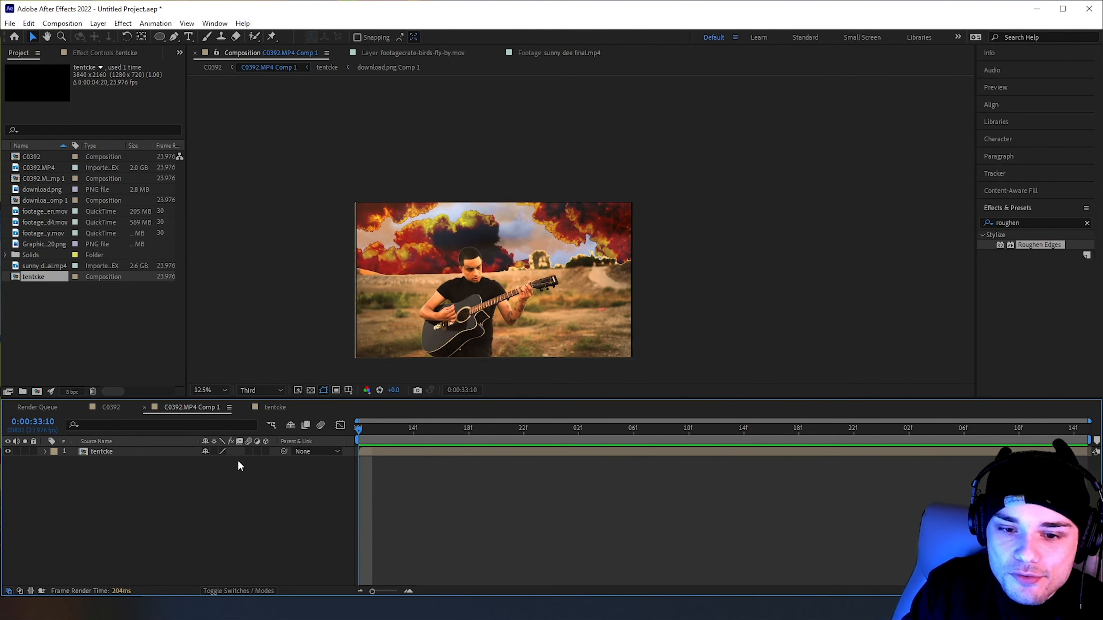
click(250, 452)
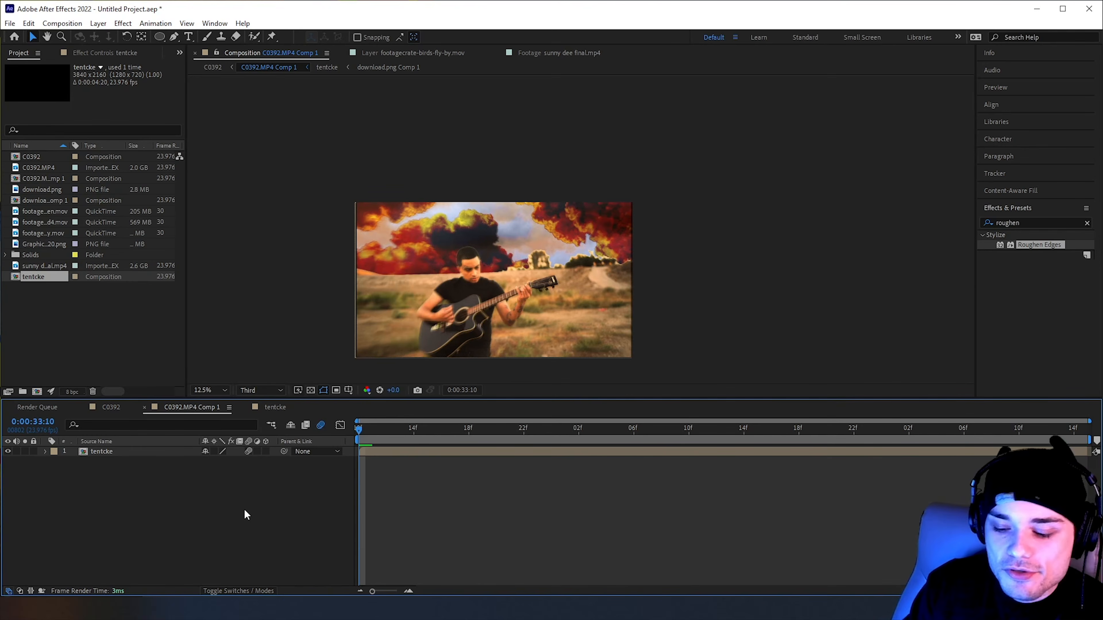
key(space)
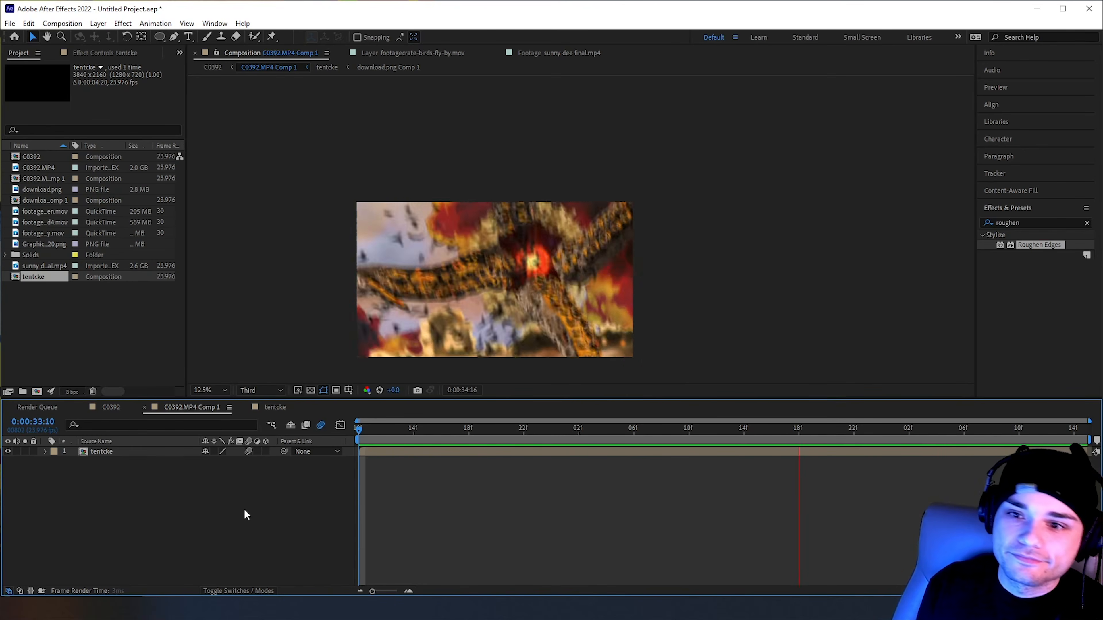